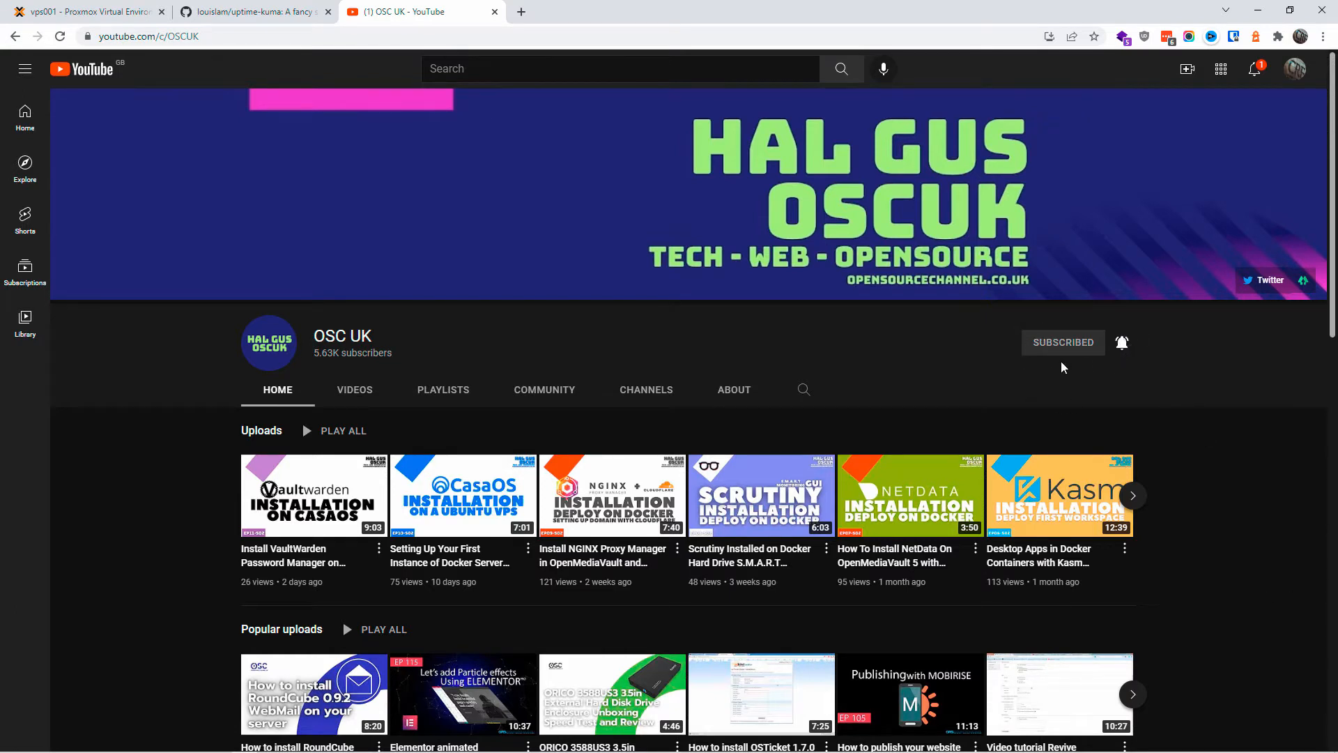
Step: Go to the uptime-kuma GitHub page and look through the top of its README
left_click(308, 5)
scroll(377, 453, "up", 10)
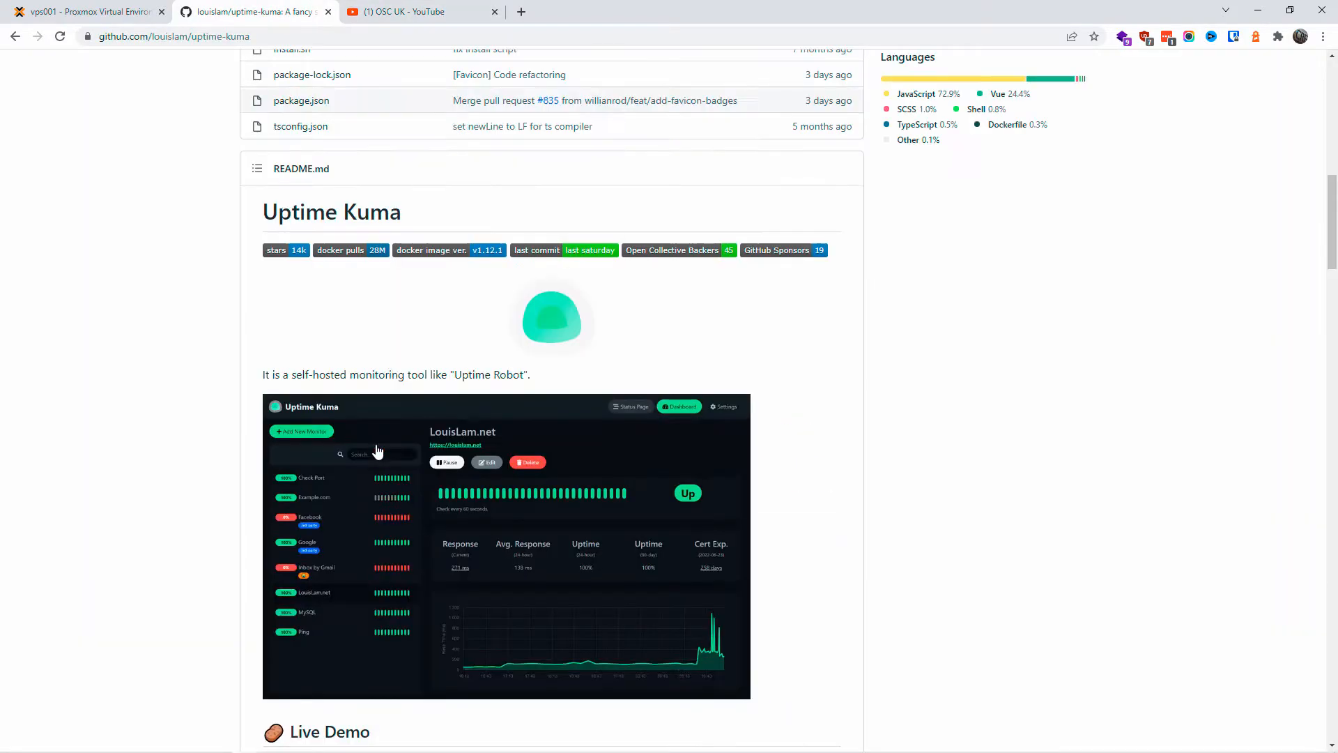
scroll(377, 449, "up", 15)
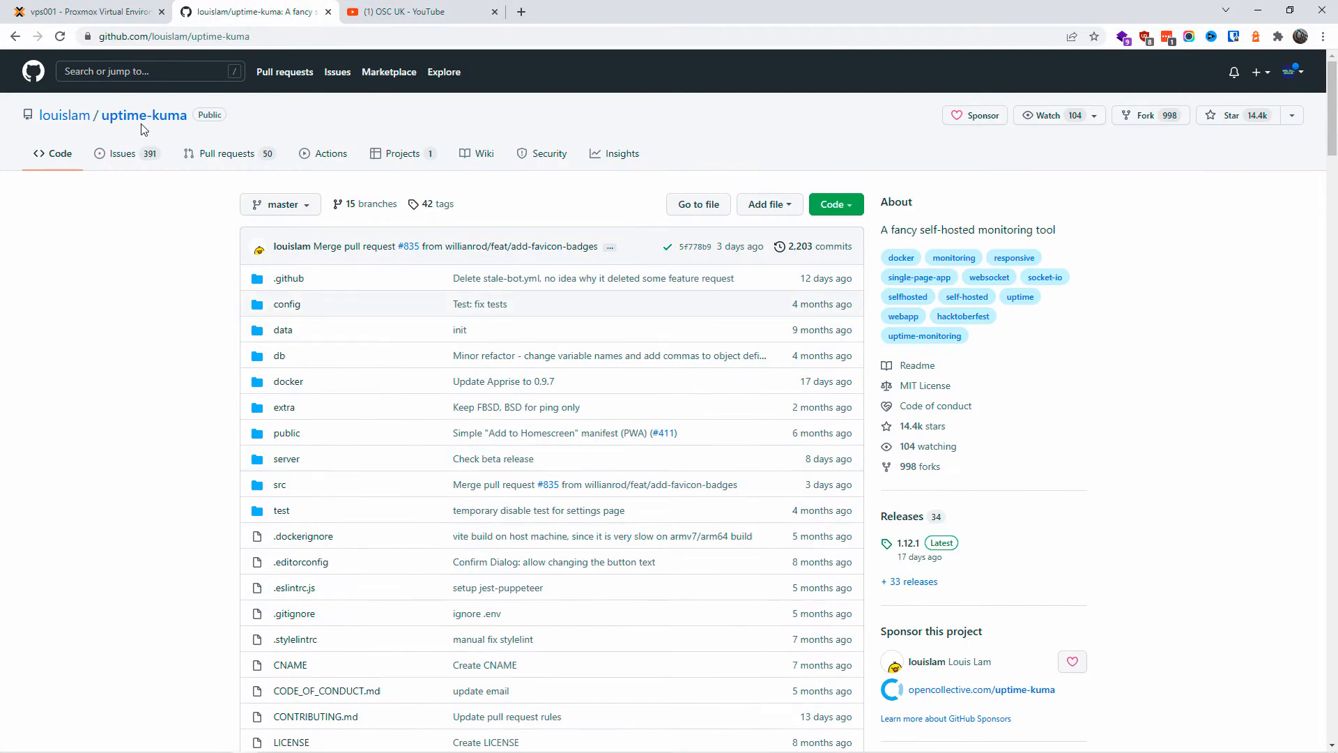
scroll(401, 237, "down", 13)
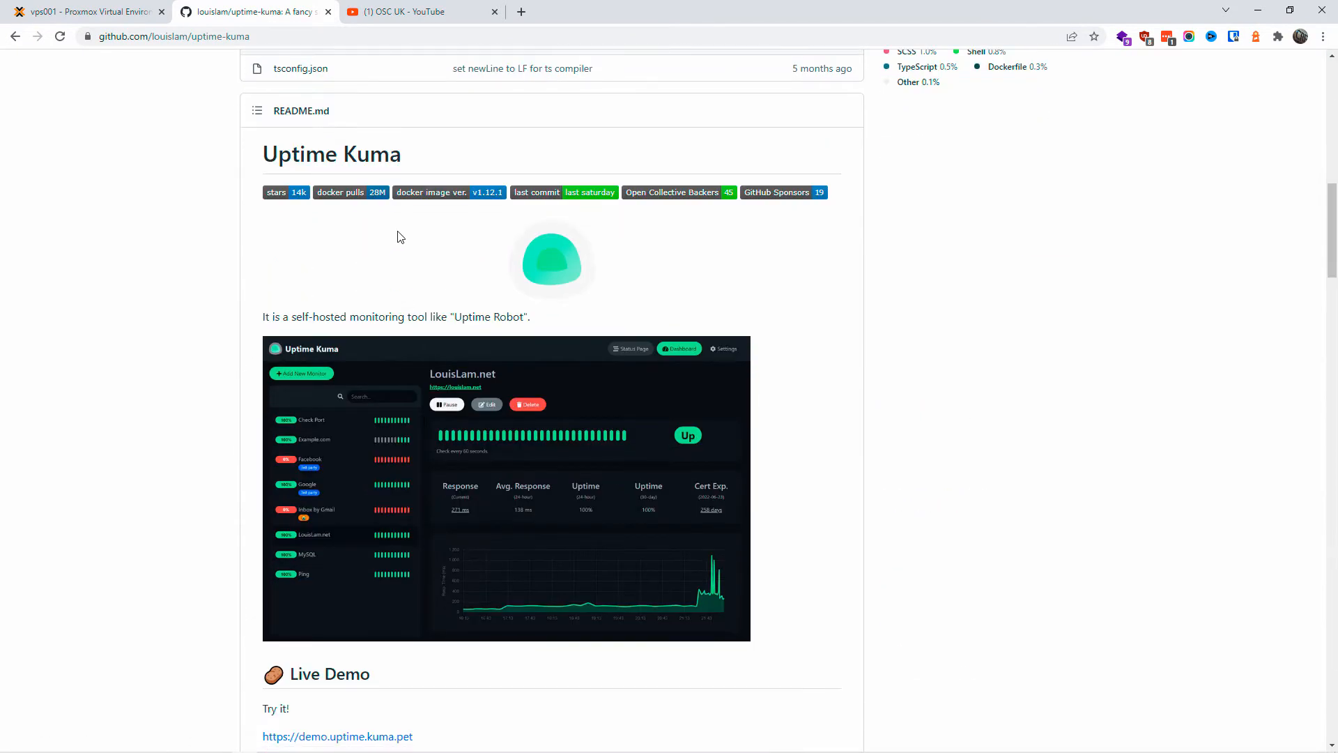
left_click_drag(416, 170, 532, 180)
scroll(464, 453, "down", 2)
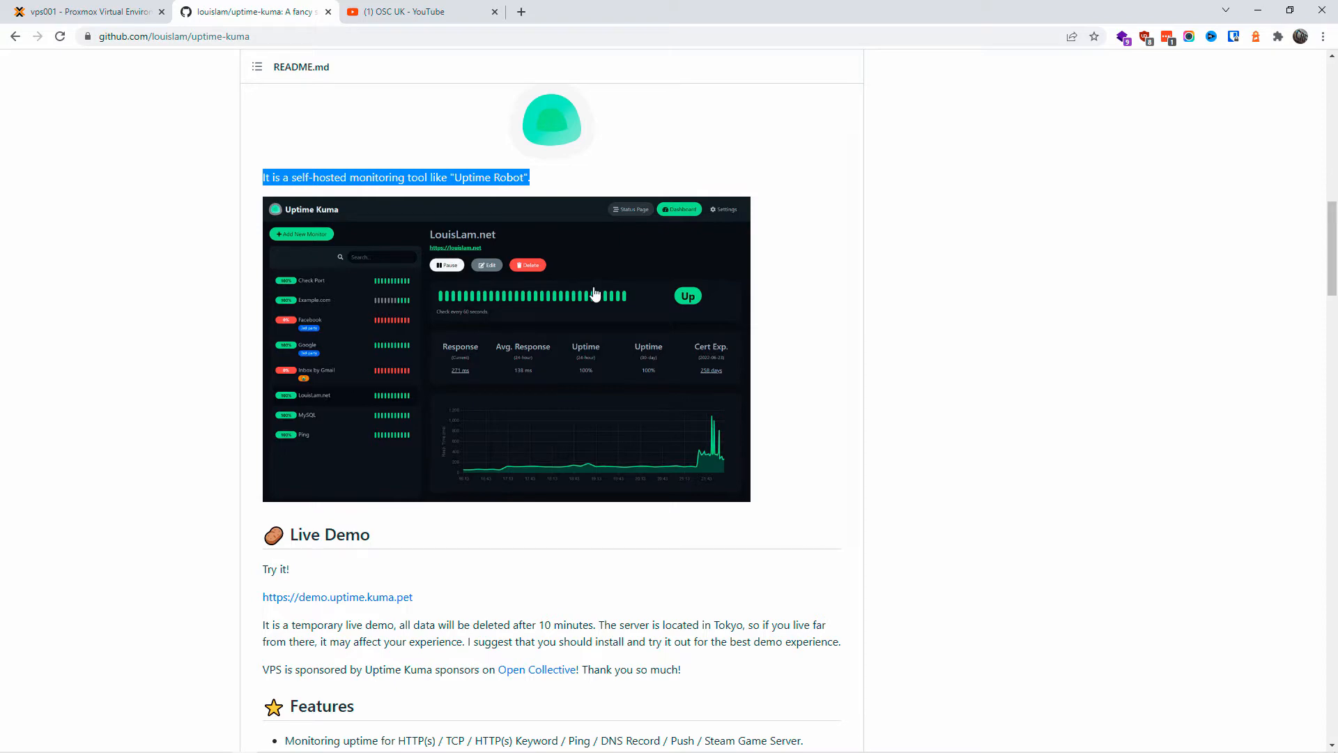
Step: Scroll to How to Install > Docker and select the docker volume create command
left_click(954, 472)
scroll(328, 457, "down", 2)
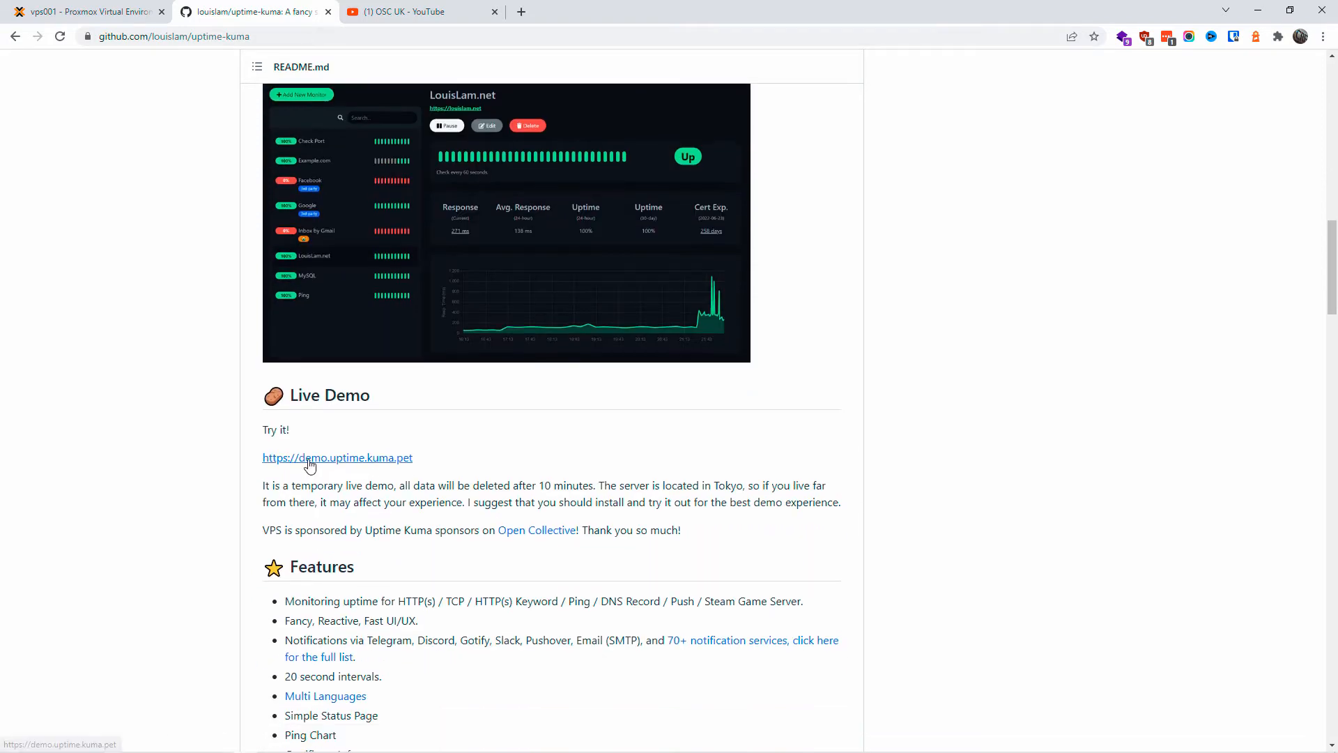
scroll(550, 561, "down", 5)
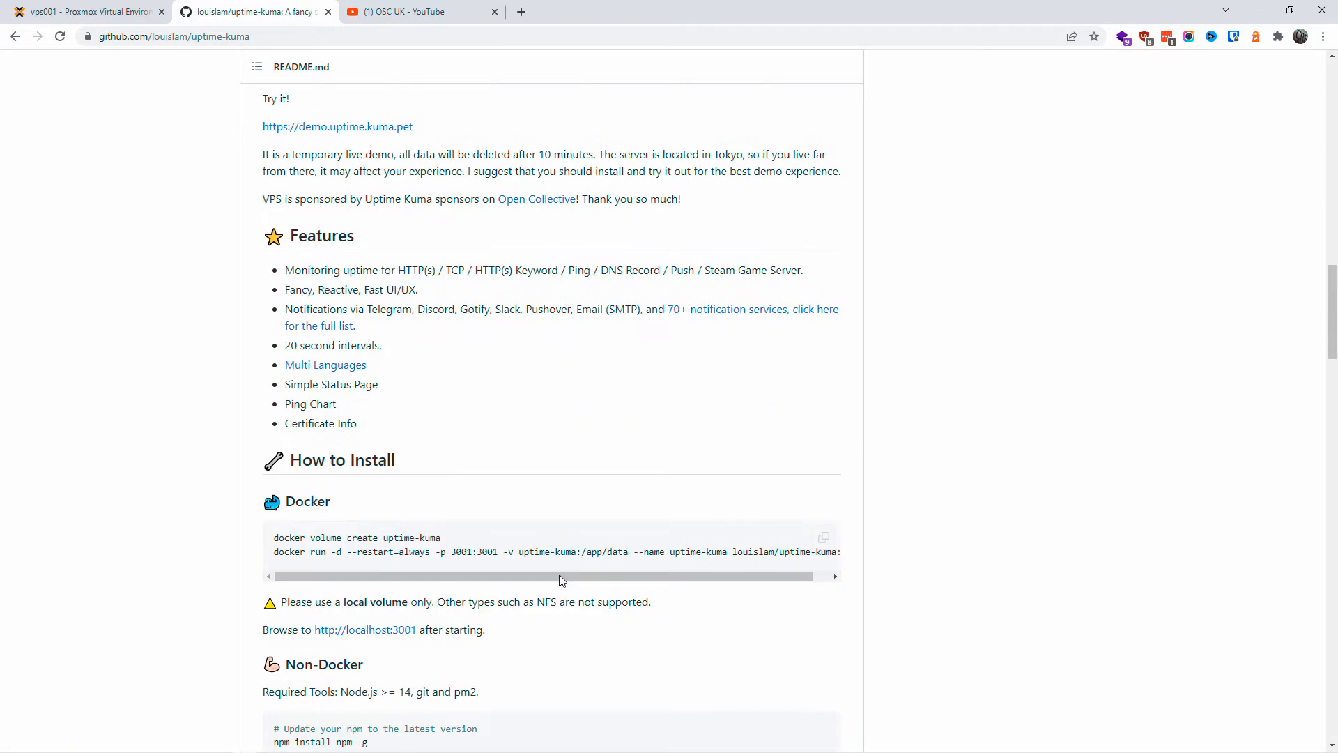
scroll(549, 554, "down", 2)
left_click_drag(329, 347, 454, 386)
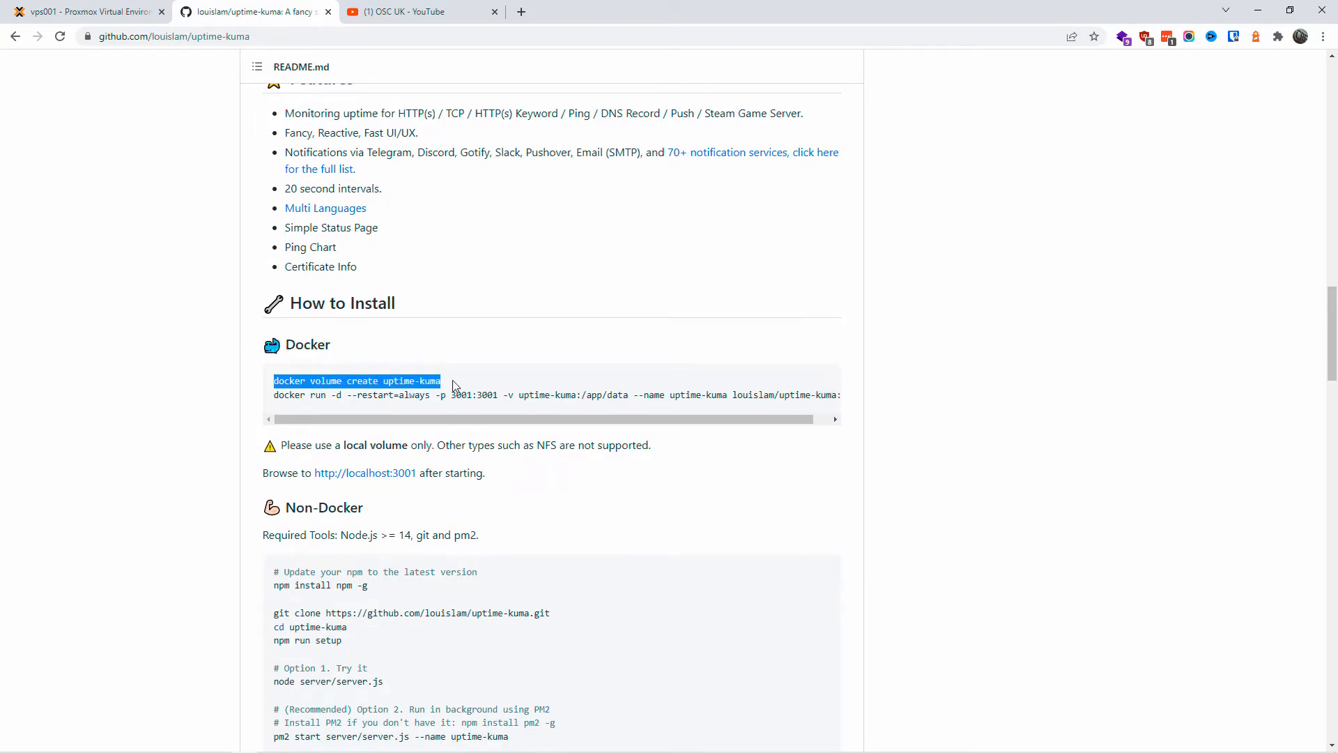
left_click(104, 10)
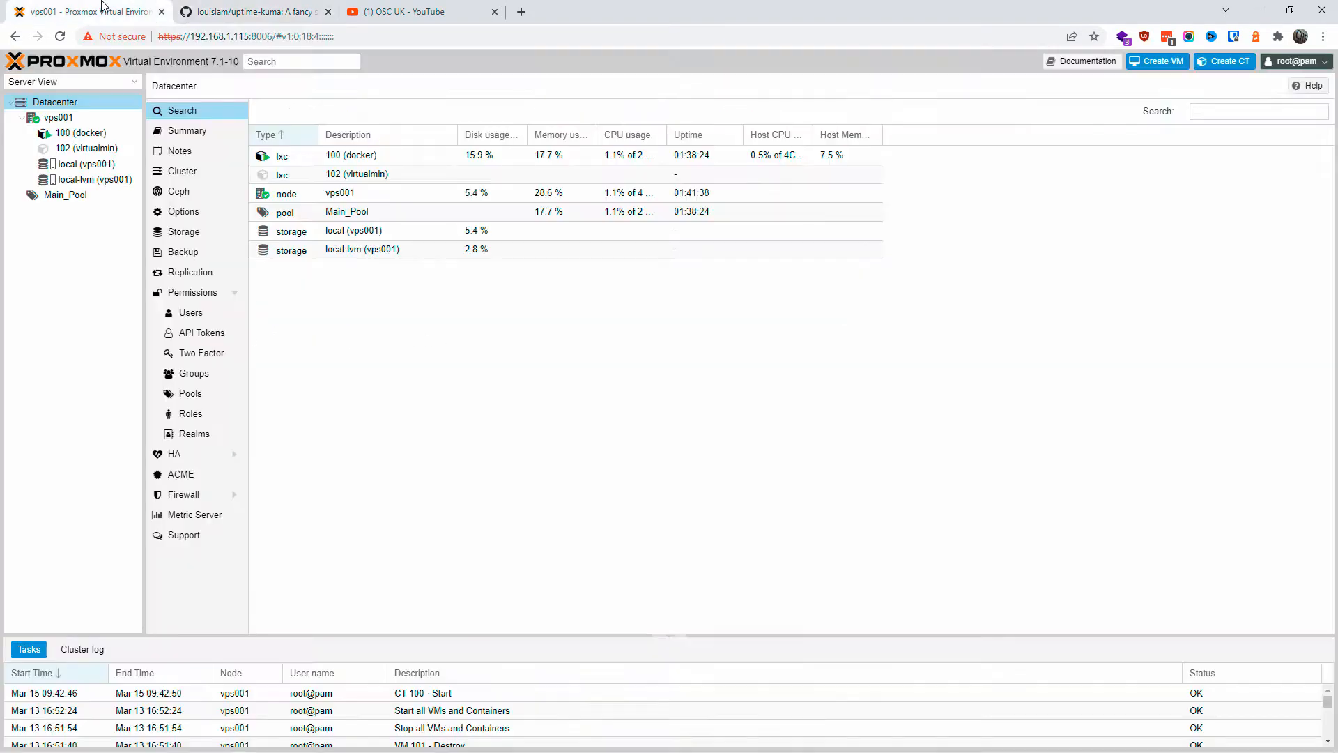
Step: Open the console of container CT 100 (docker) and log in
left_click(78, 132)
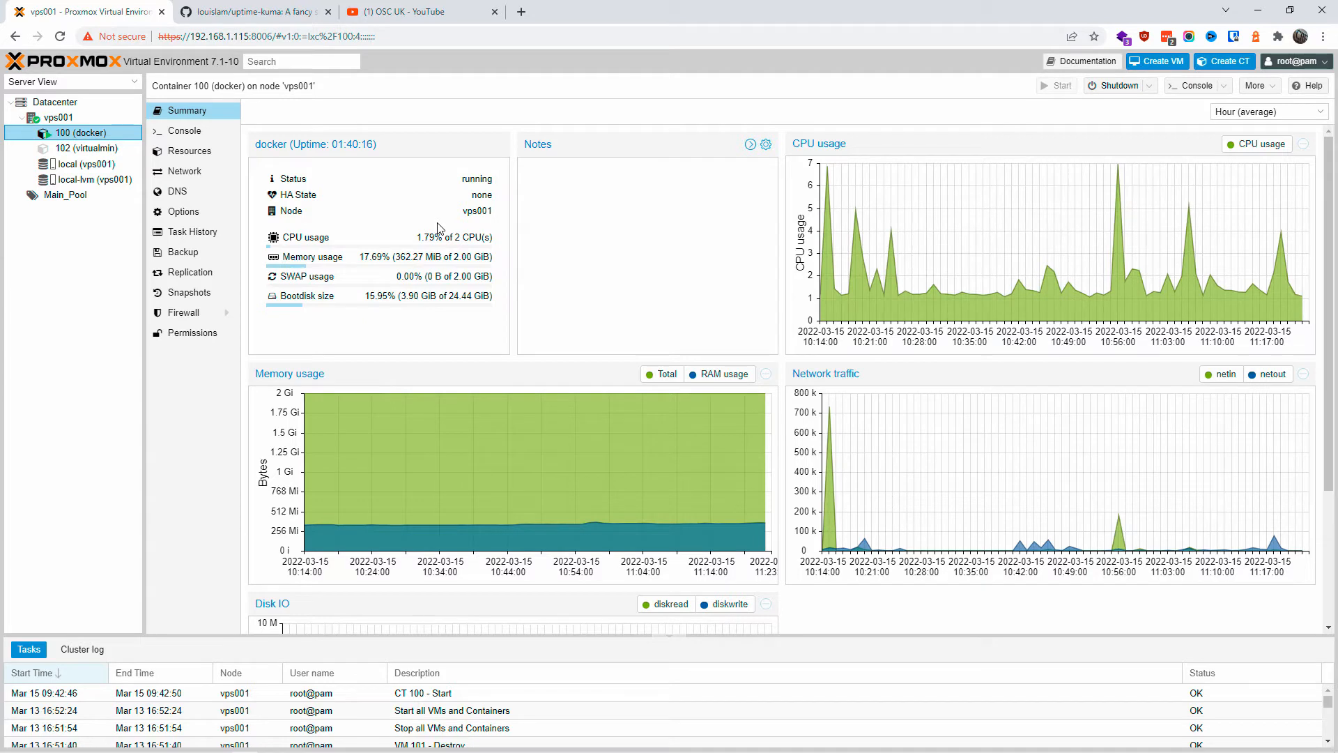
left_click(184, 131)
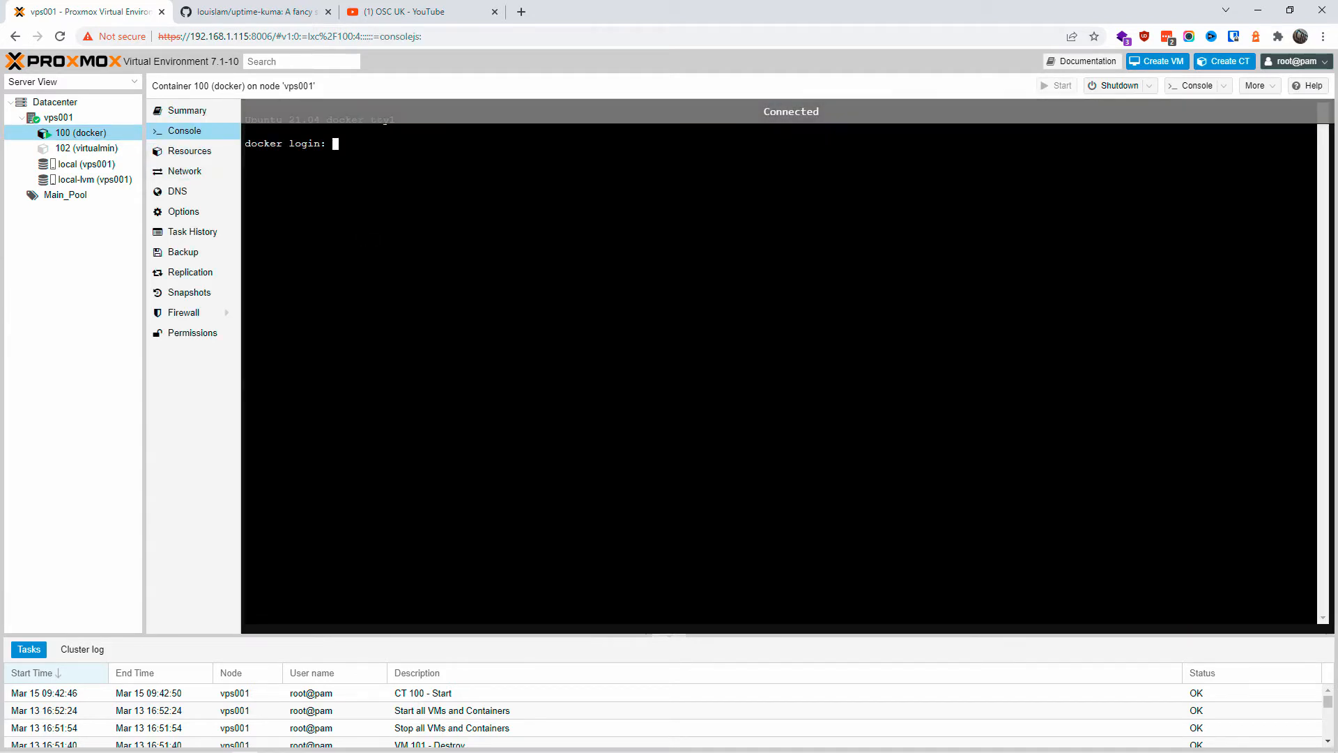
key("Return")
key("Return")
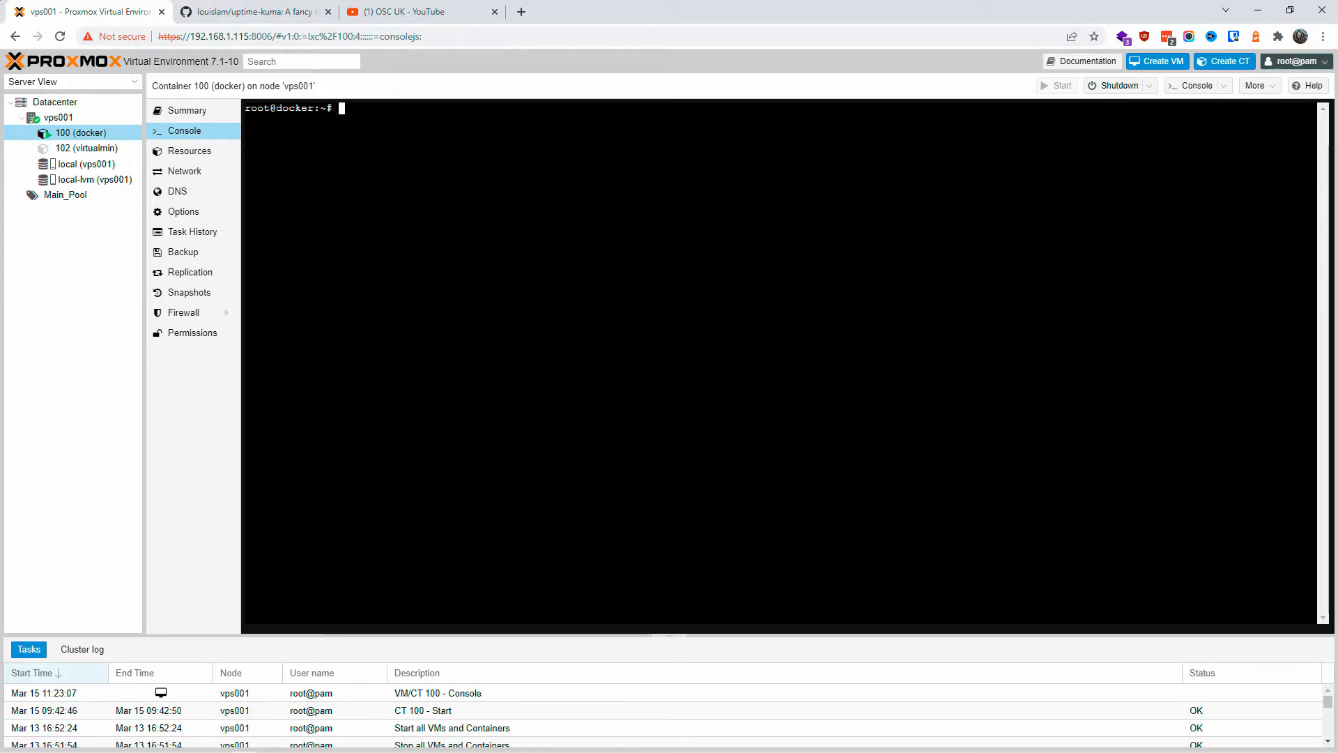
Step: Run apt-get update, then apt-get upgrade inside the docker container
type("apt-get upd")
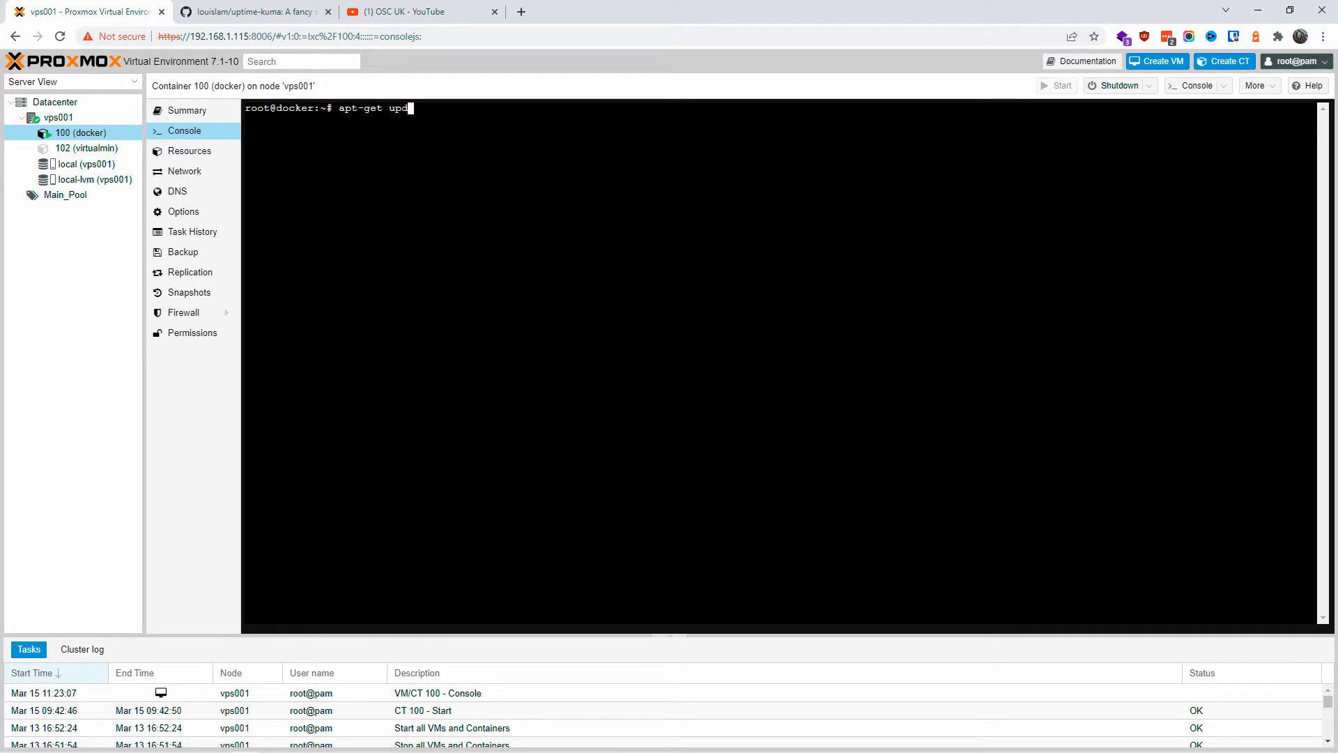
type("ate")
key("Return")
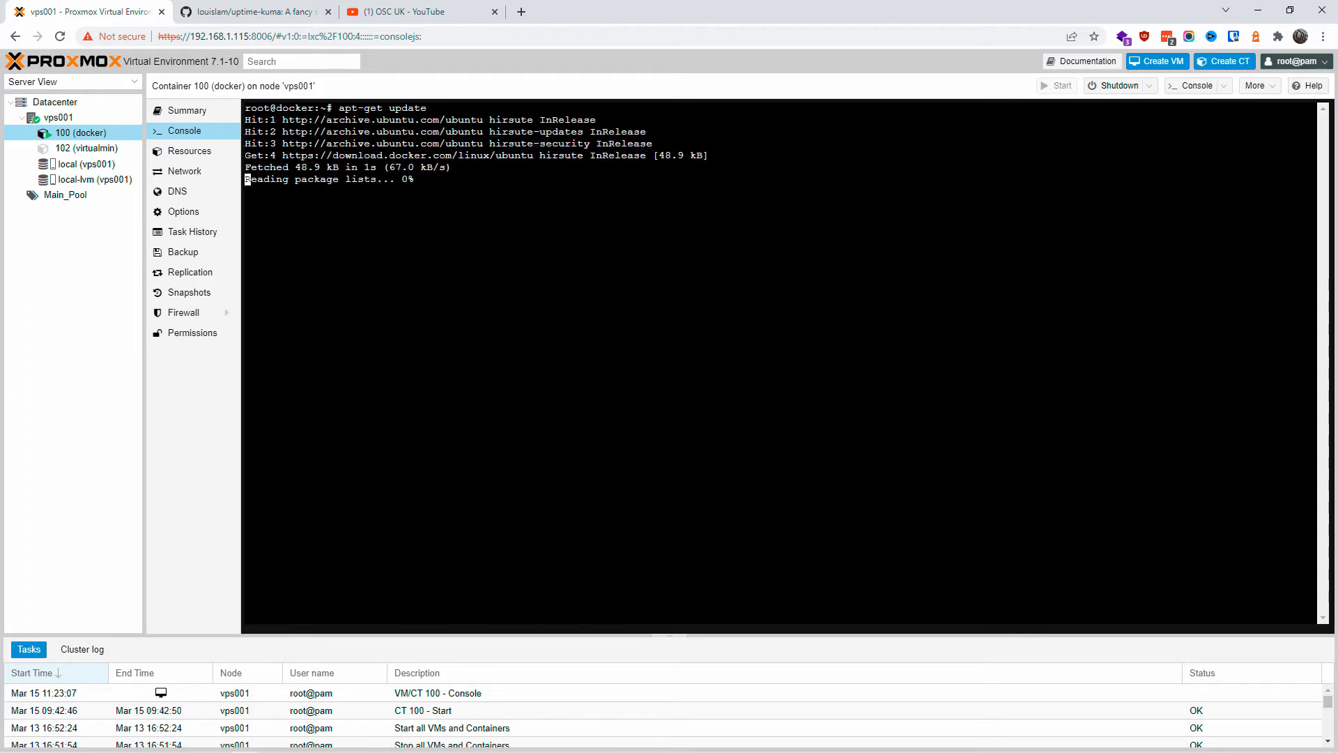
key("Up")
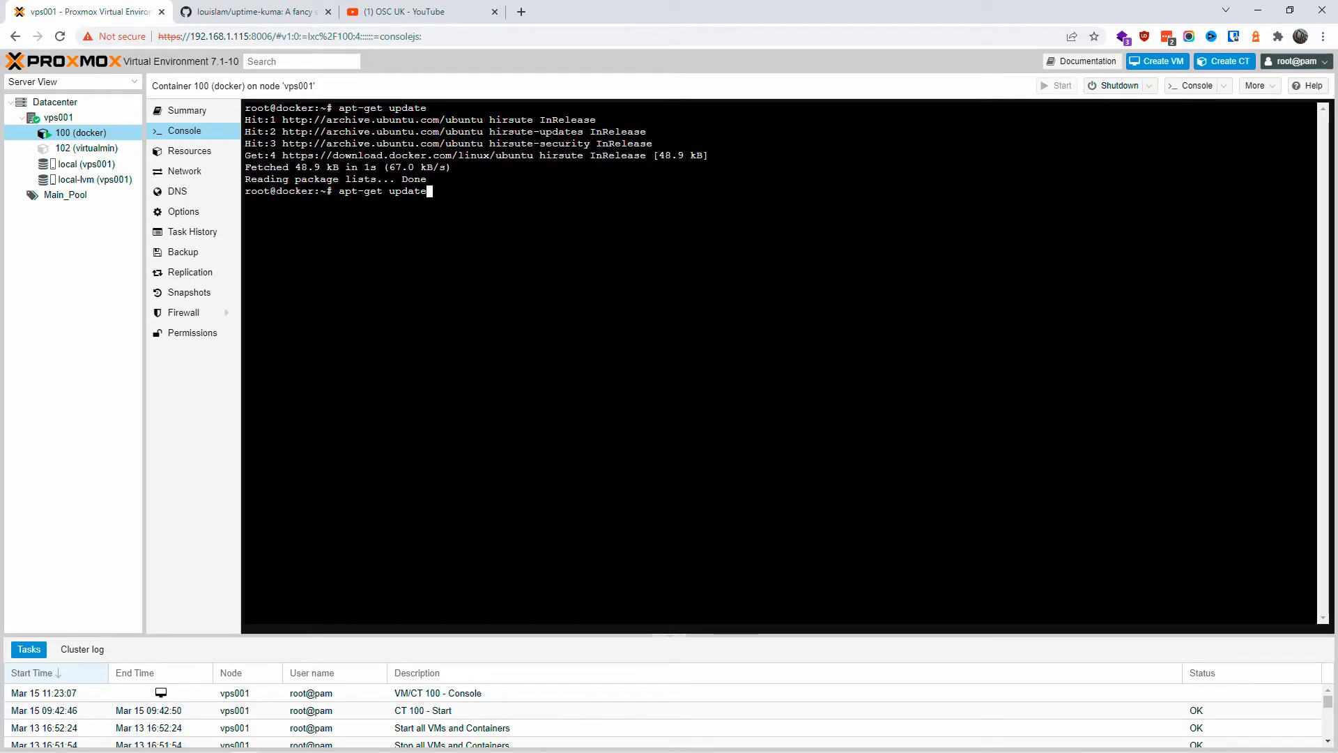
key("BackSpace")
key("BackSpace")
key("BackSpace")
key("BackSpace")
type("grade")
key("Return")
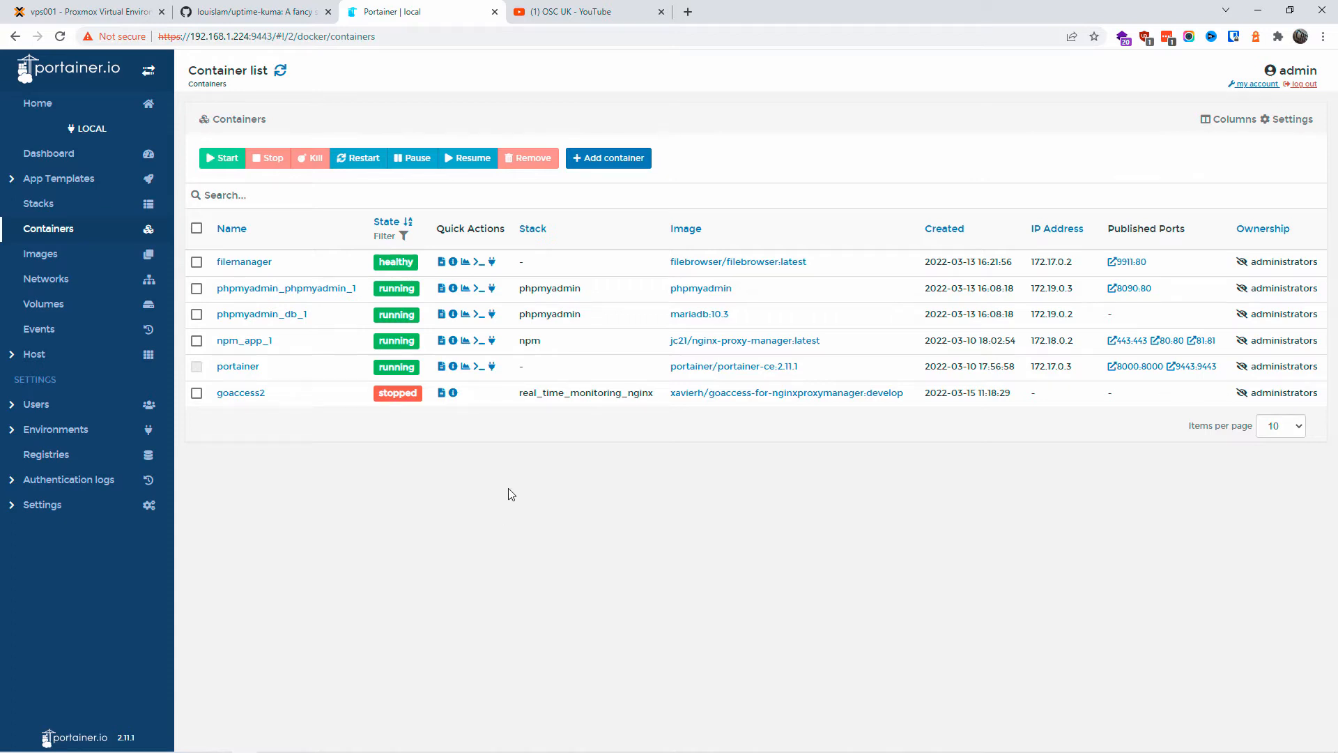
Step: Copy the docker volume create command from the README and run it in the container console
left_click(1135, 262)
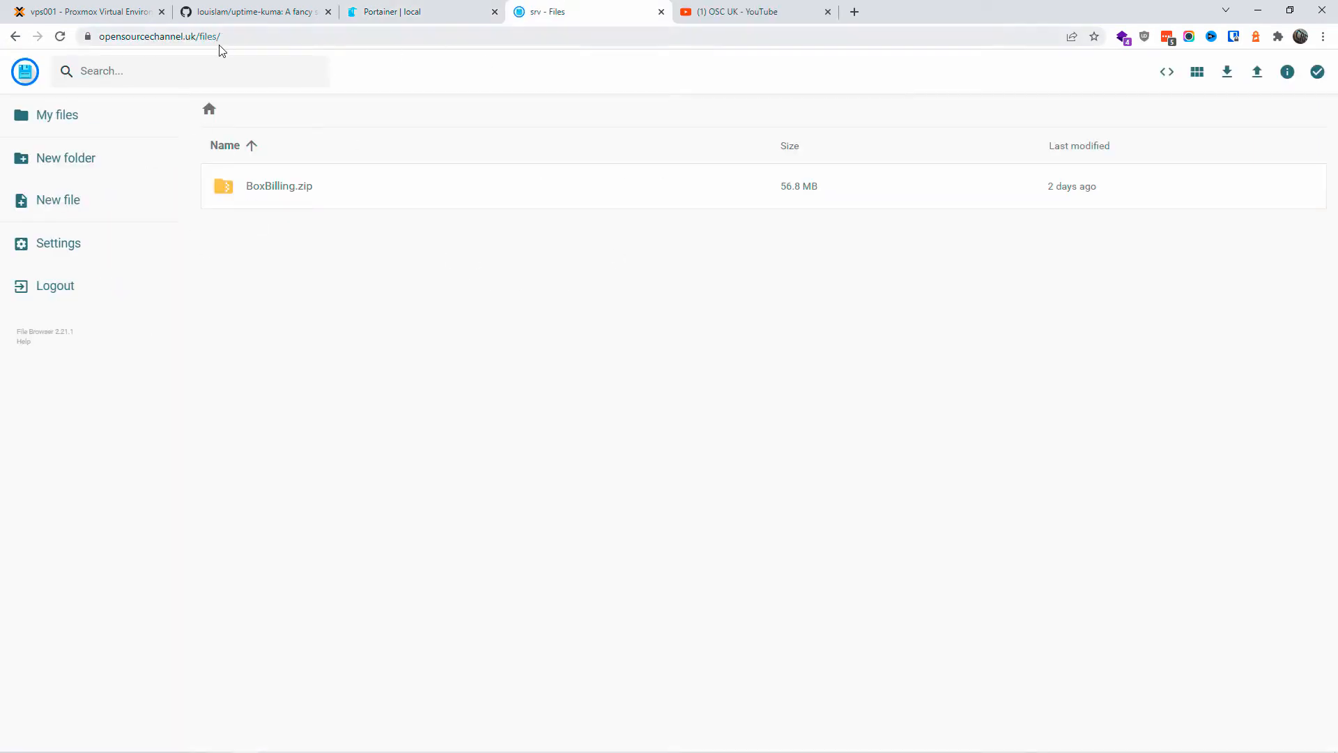
left_click_drag(223, 38, 108, 39)
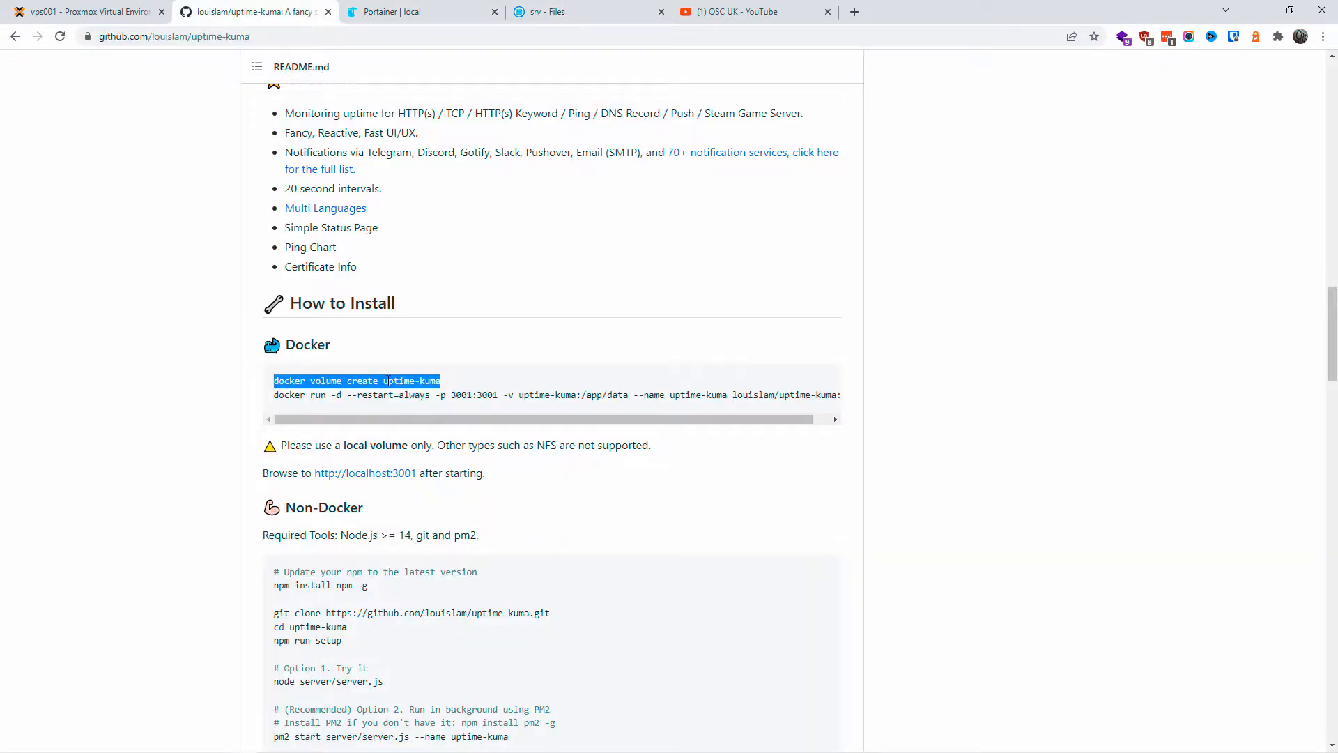
right_click(387, 380)
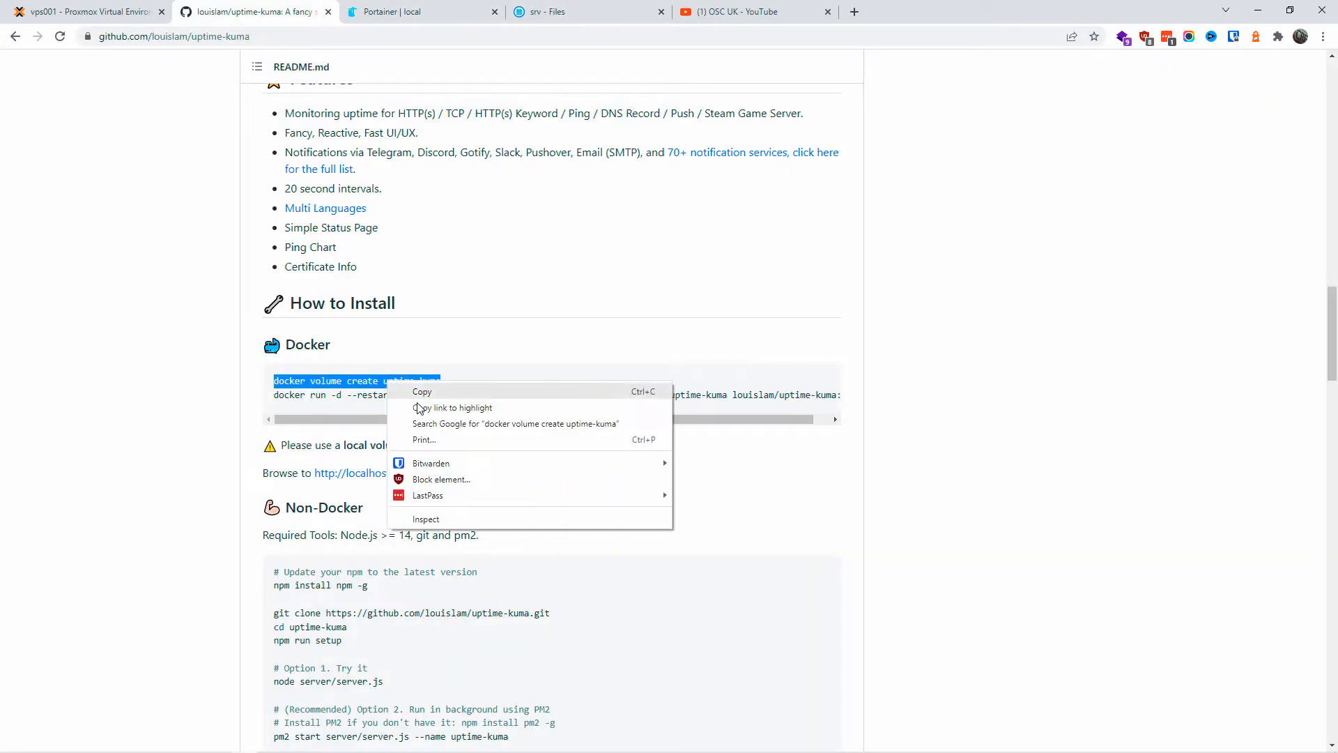
left_click(431, 392)
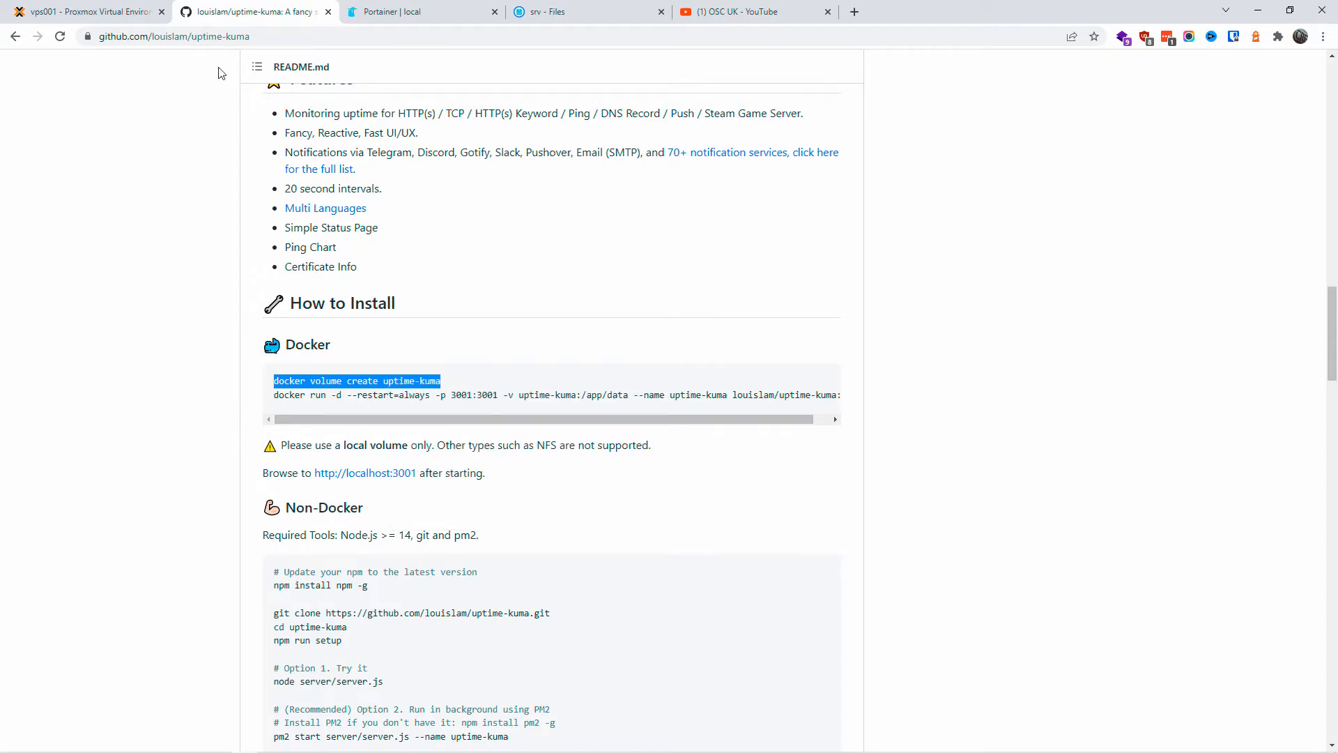
left_click(356, 10)
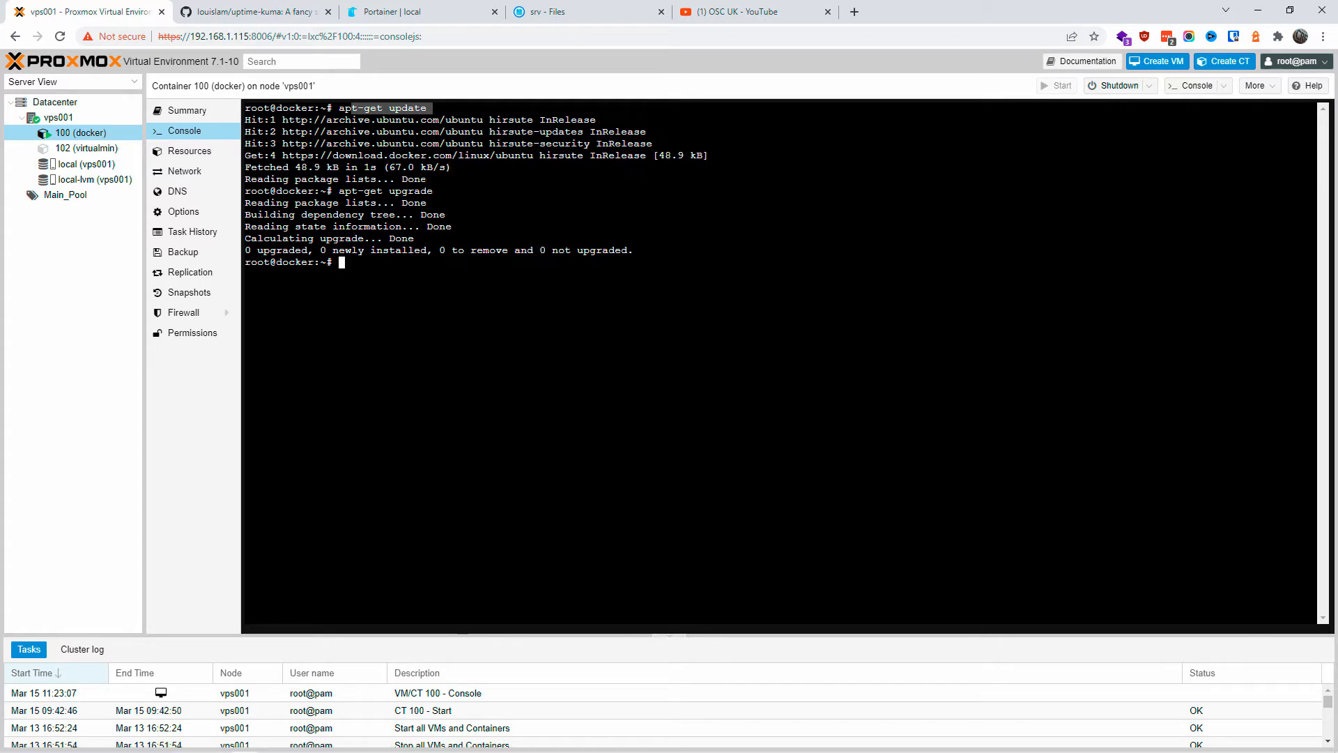
key("ctrl+v")
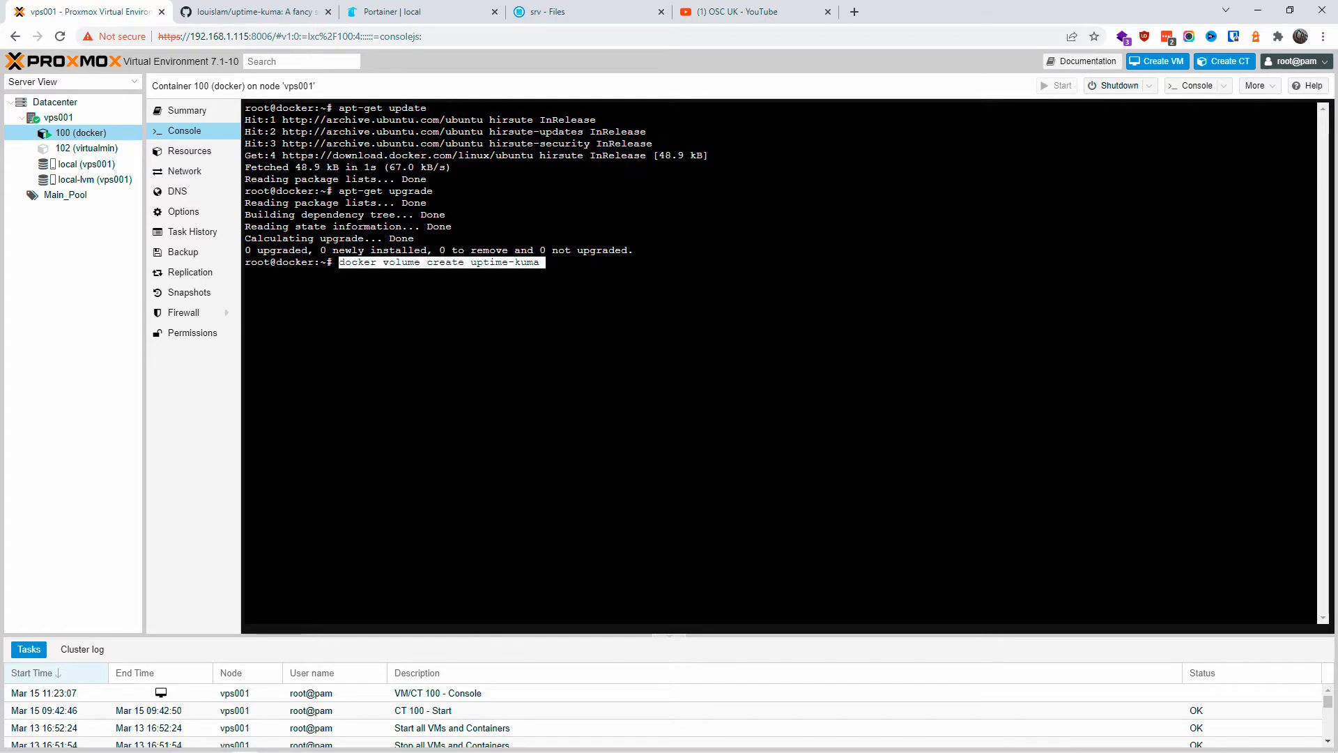
key("Return")
Step: Copy the docker run command, noting its /app/data path and 3001:3001 port mapping
left_click(279, 12)
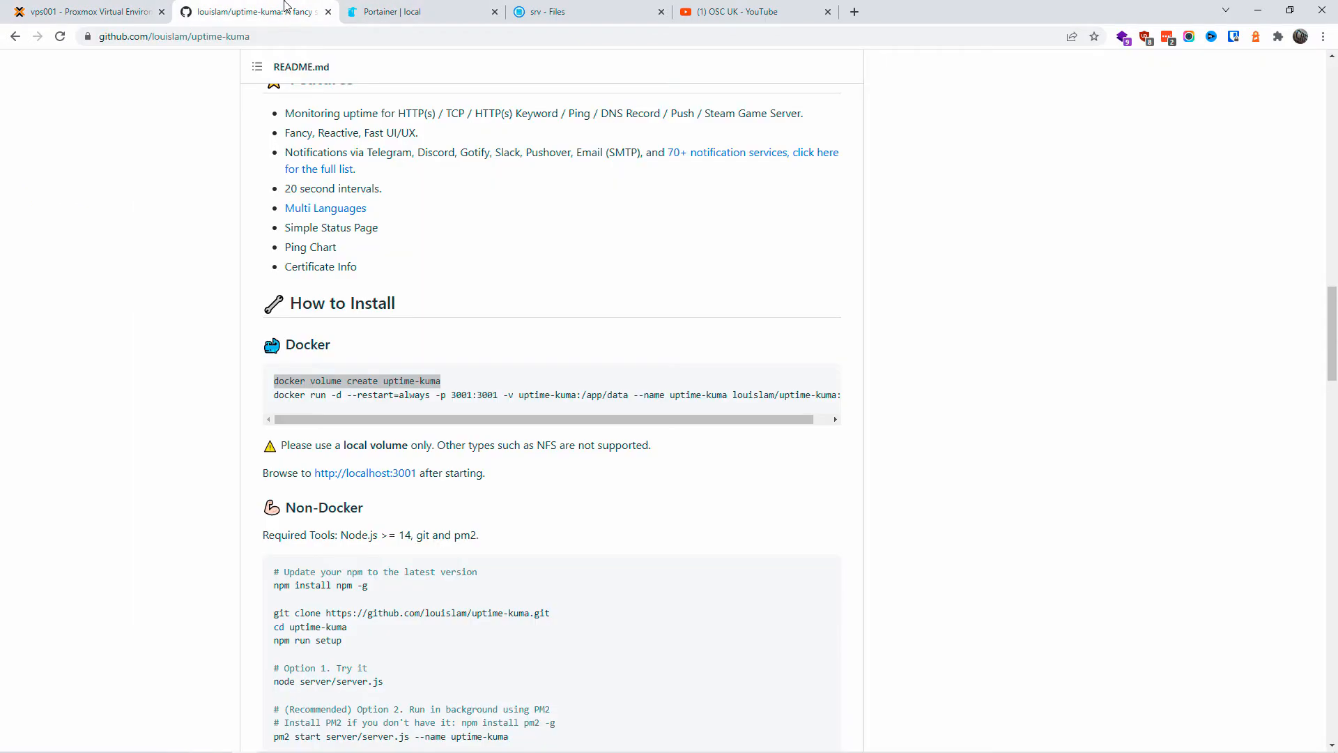
left_click_drag(273, 395, 865, 408)
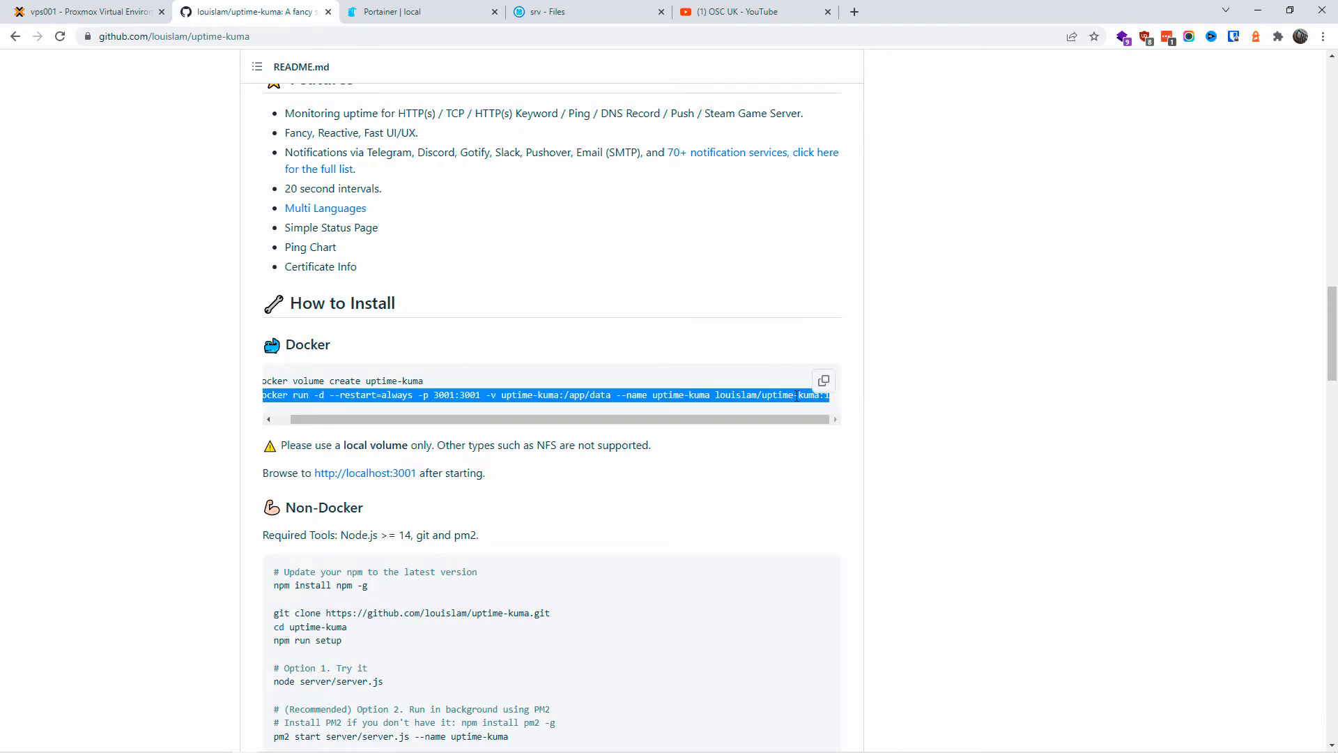
right_click(797, 396)
left_click(836, 406)
left_click_drag(583, 395, 633, 396)
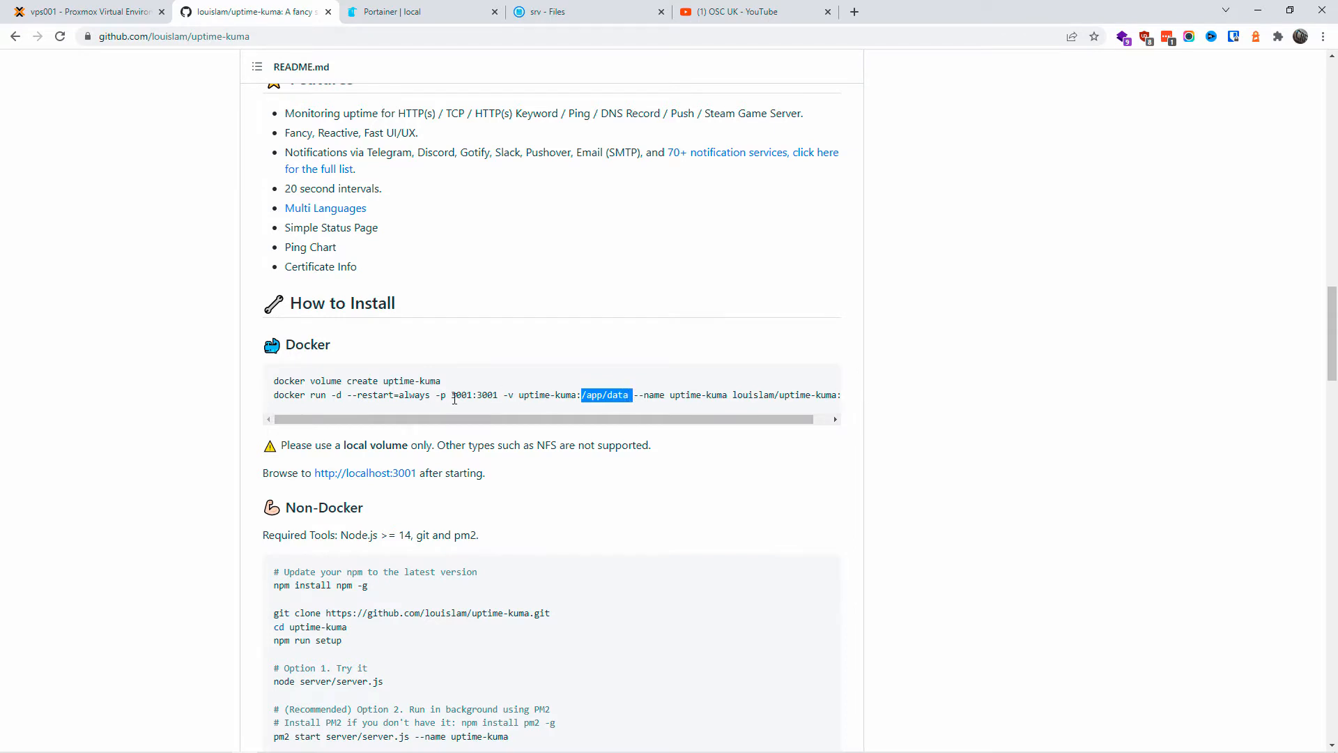
left_click_drag(452, 395, 497, 395)
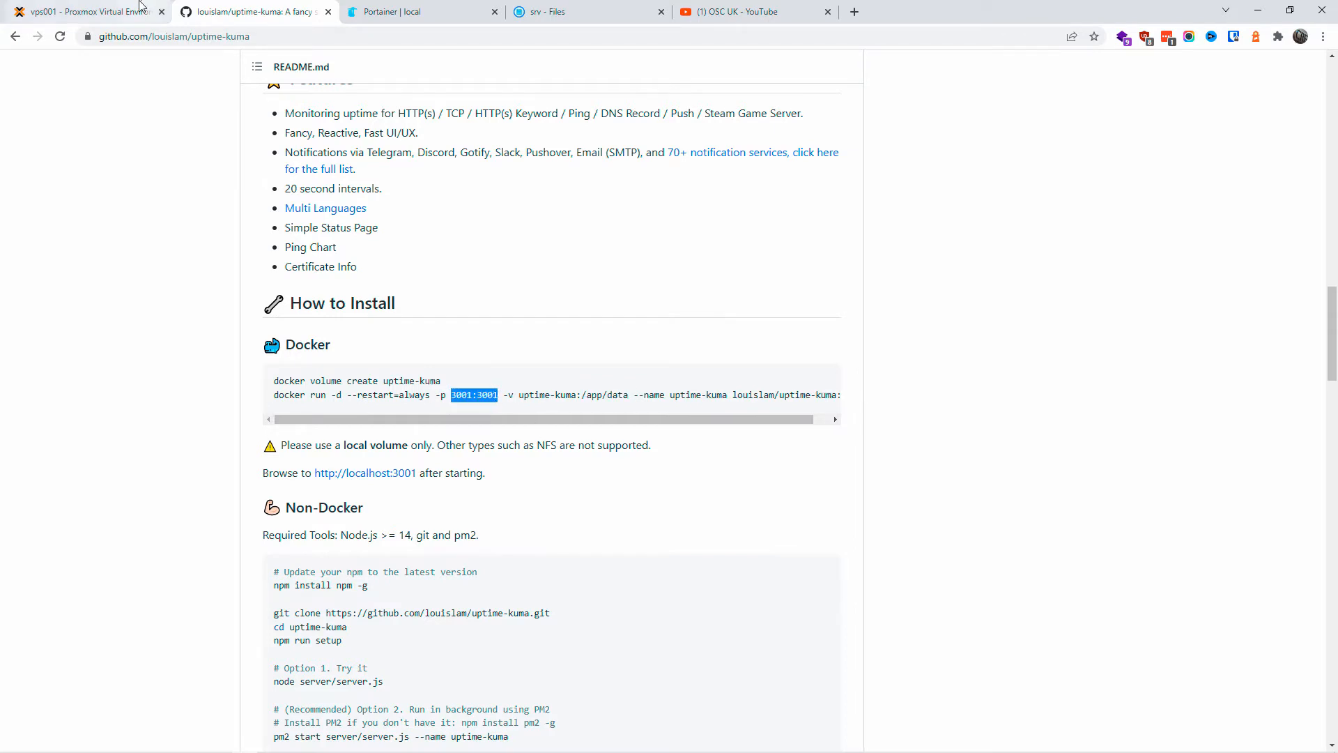
left_click(412, 9)
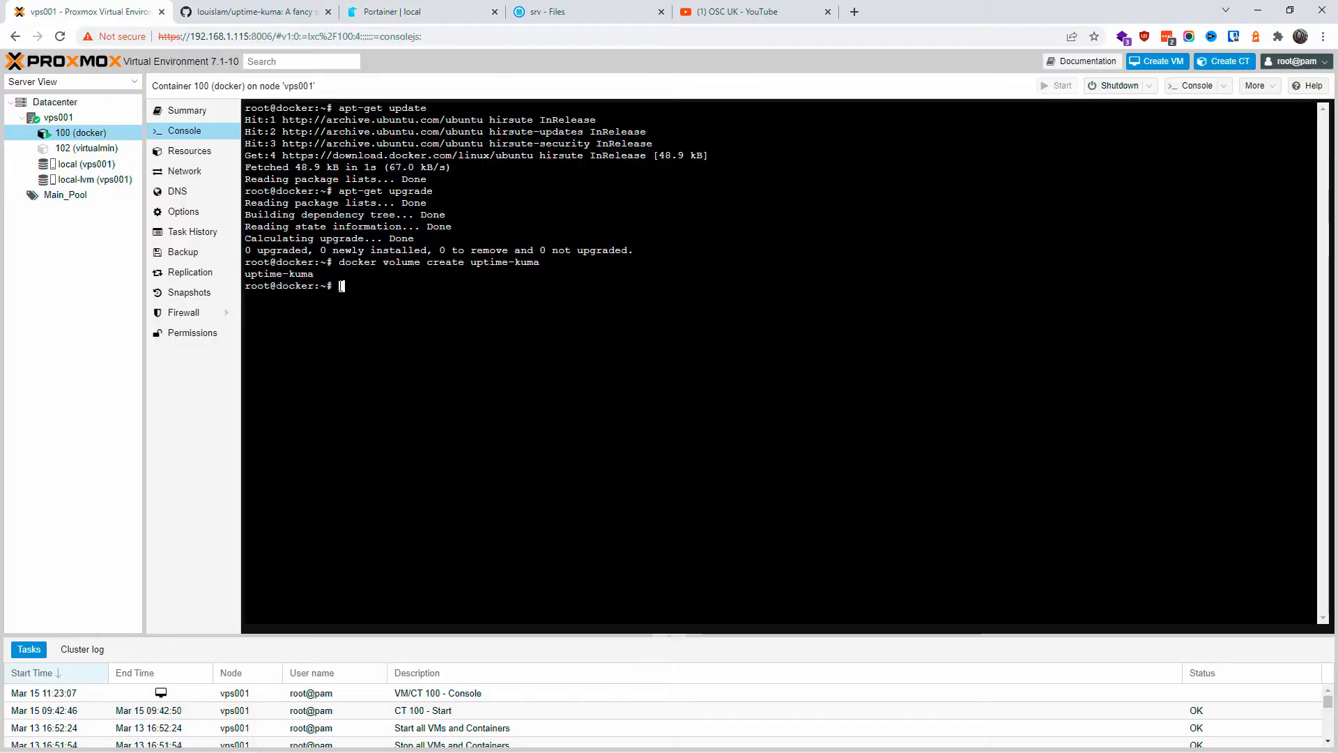
Step: Run the pasted docker run command in the console, then reload Portainer to see uptime-kuma on port 3001
right_click(340, 286)
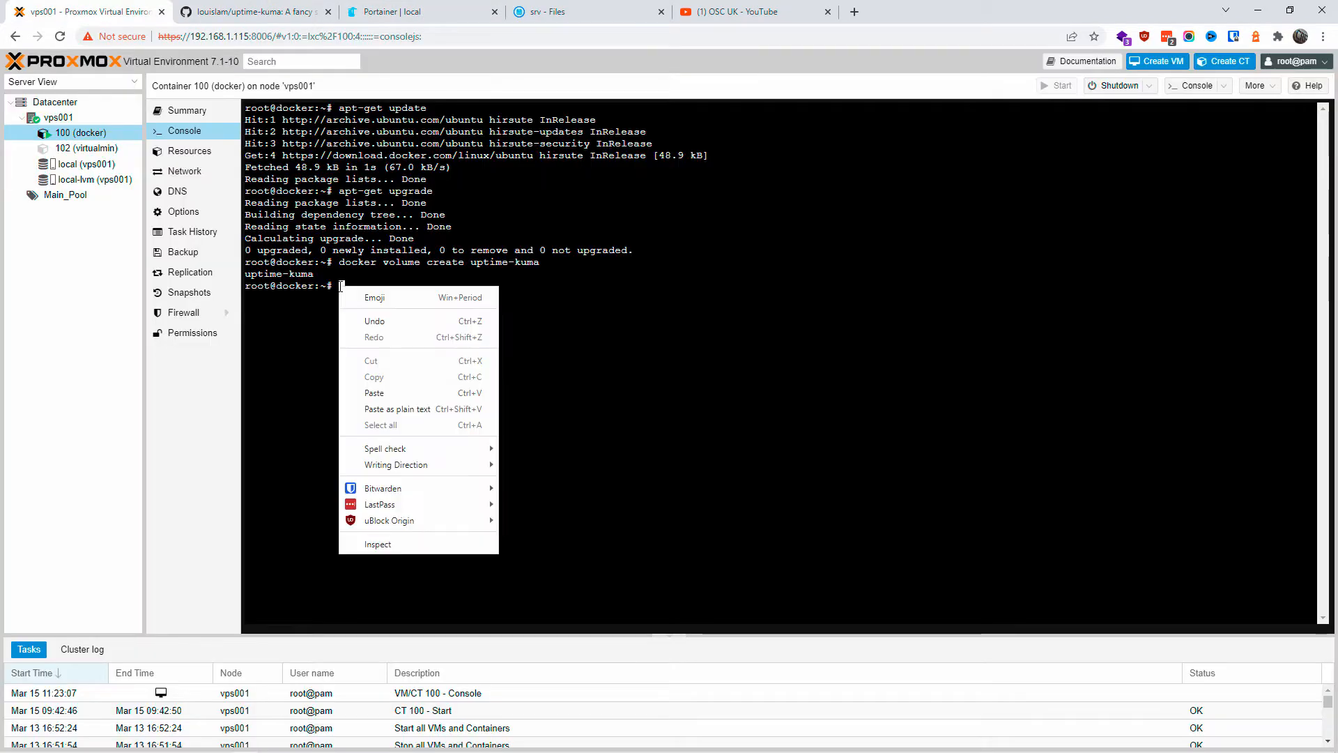
left_click(403, 394)
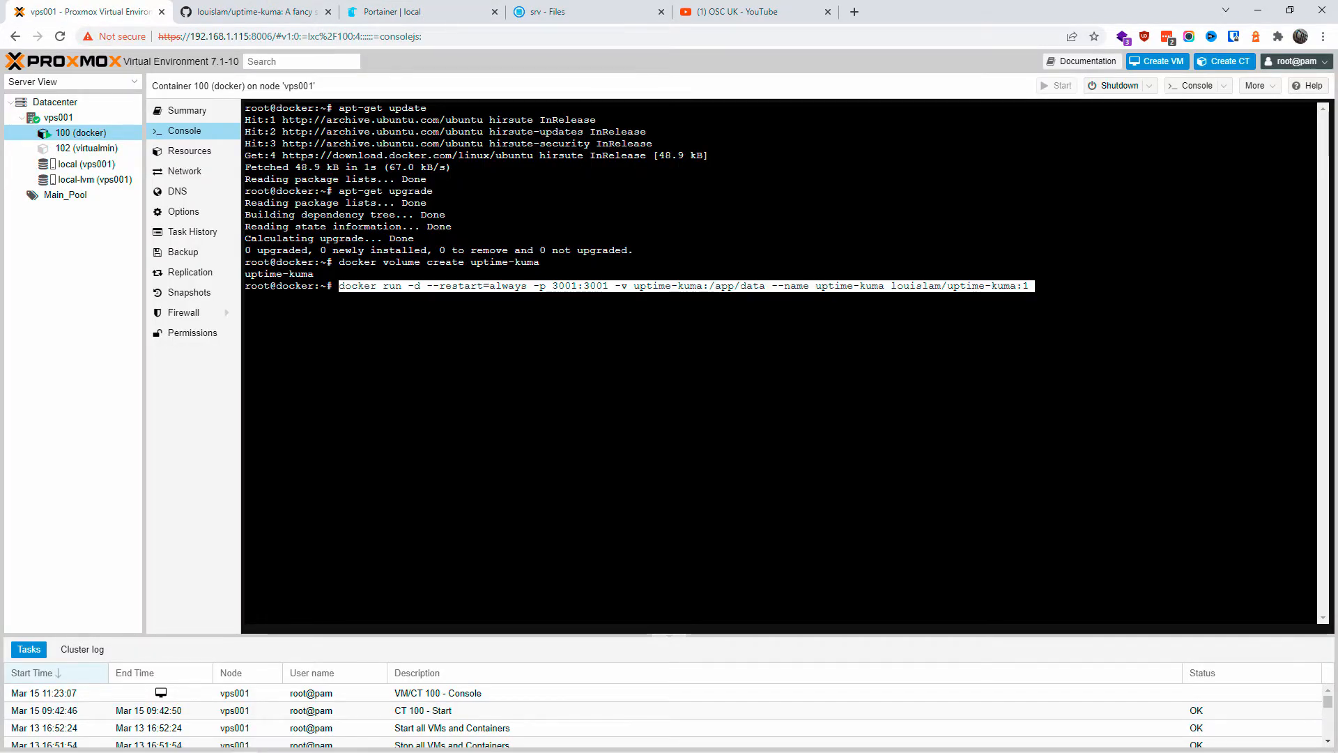
key("Return")
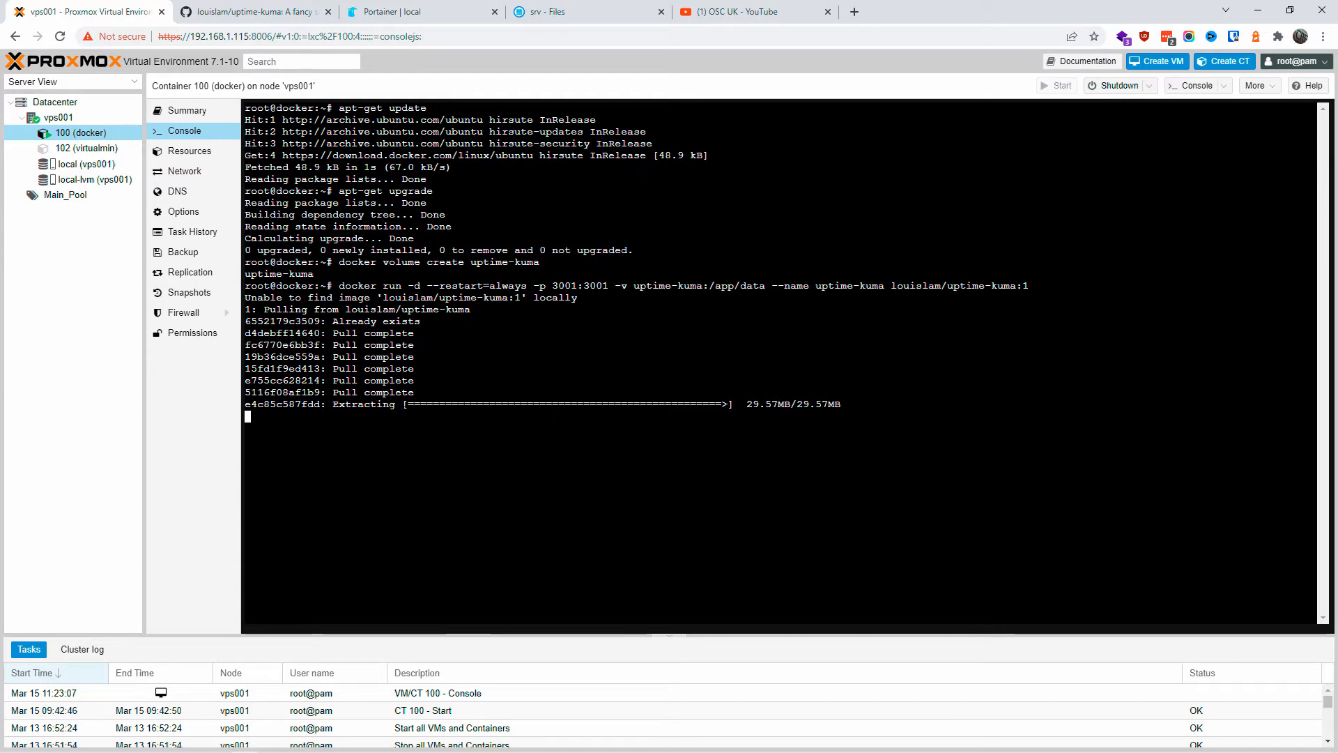
left_click(405, 12)
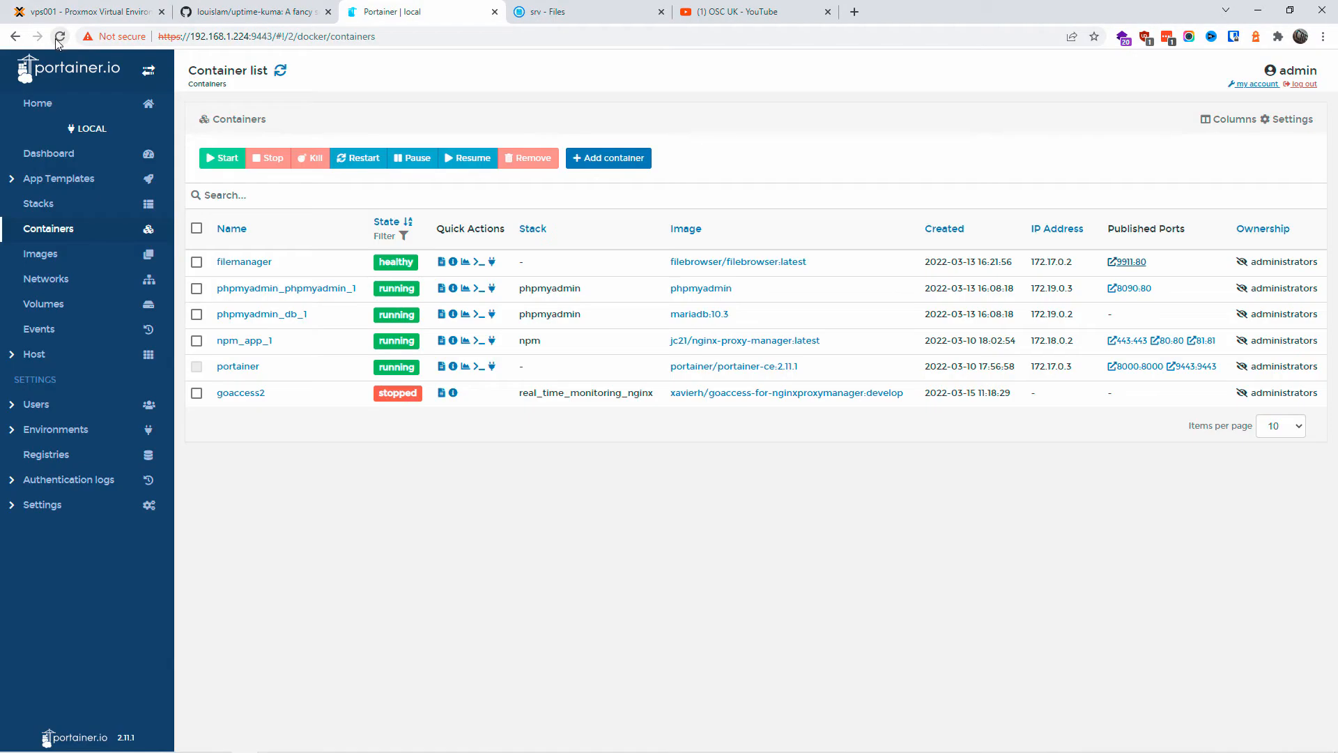
left_click(60, 38)
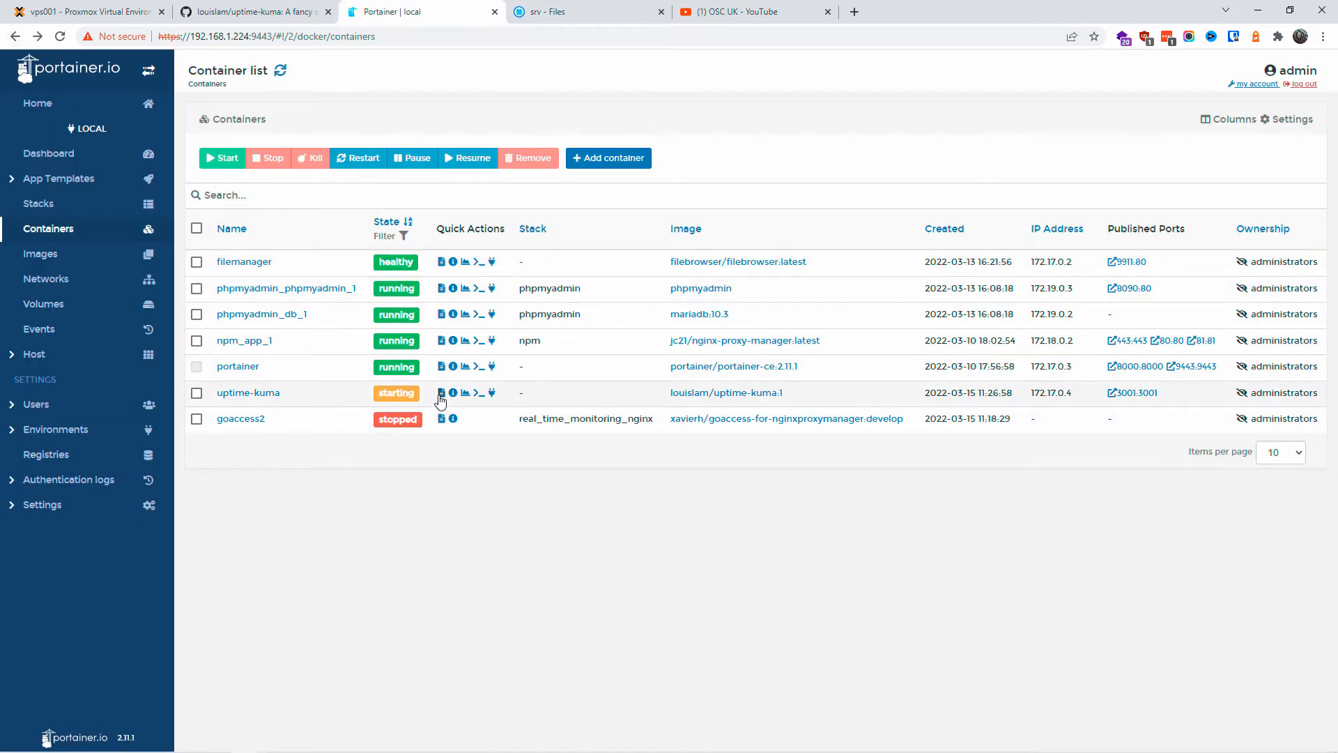
Step: Check the uptime-kuma logs for listening on 3001, then open the 3001:3001 port link
left_click(441, 393)
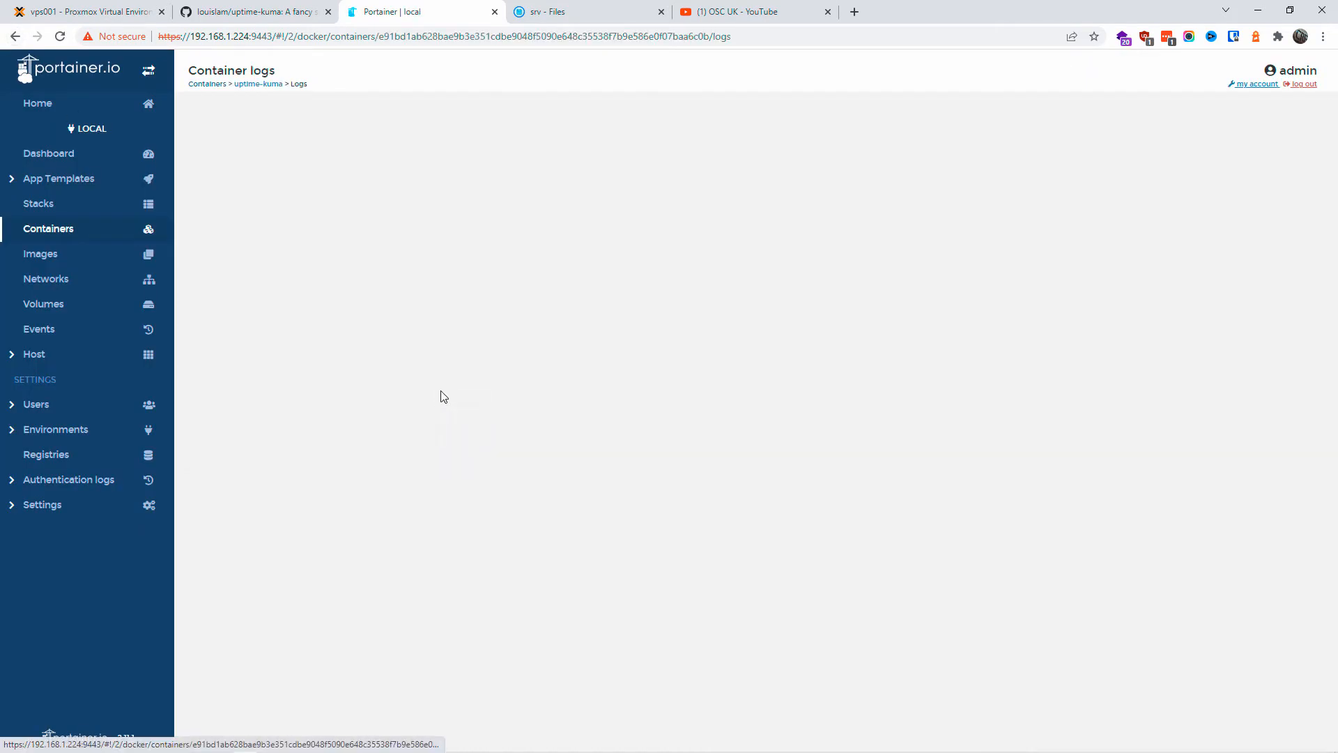
scroll(417, 555, "down", 2)
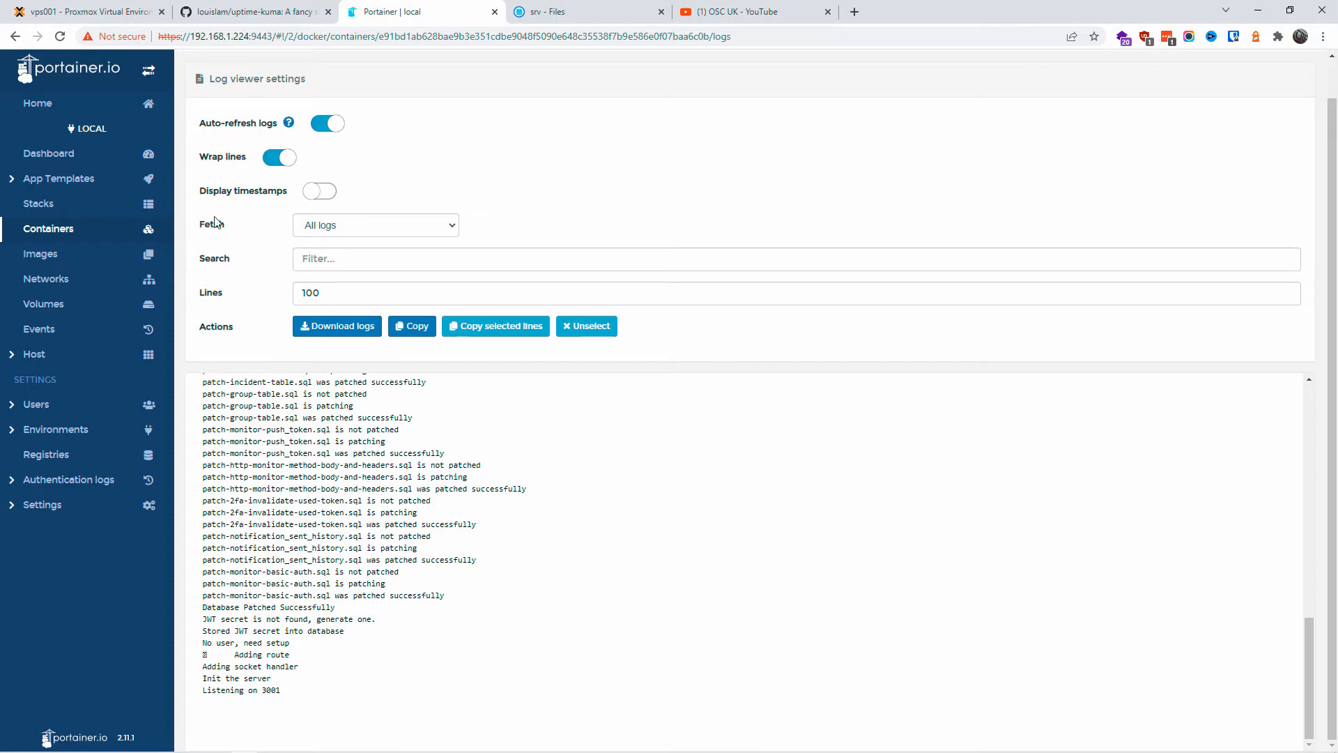
left_click(139, 230)
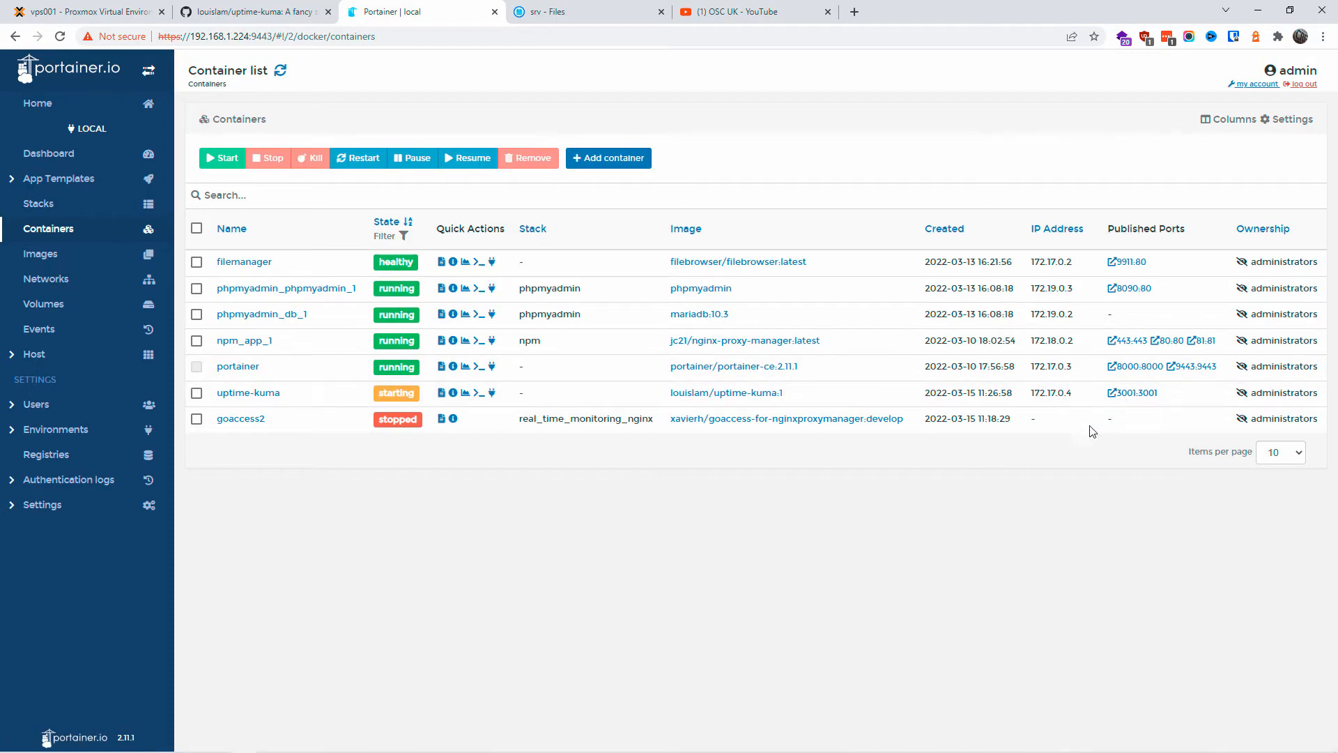
left_click(1136, 393)
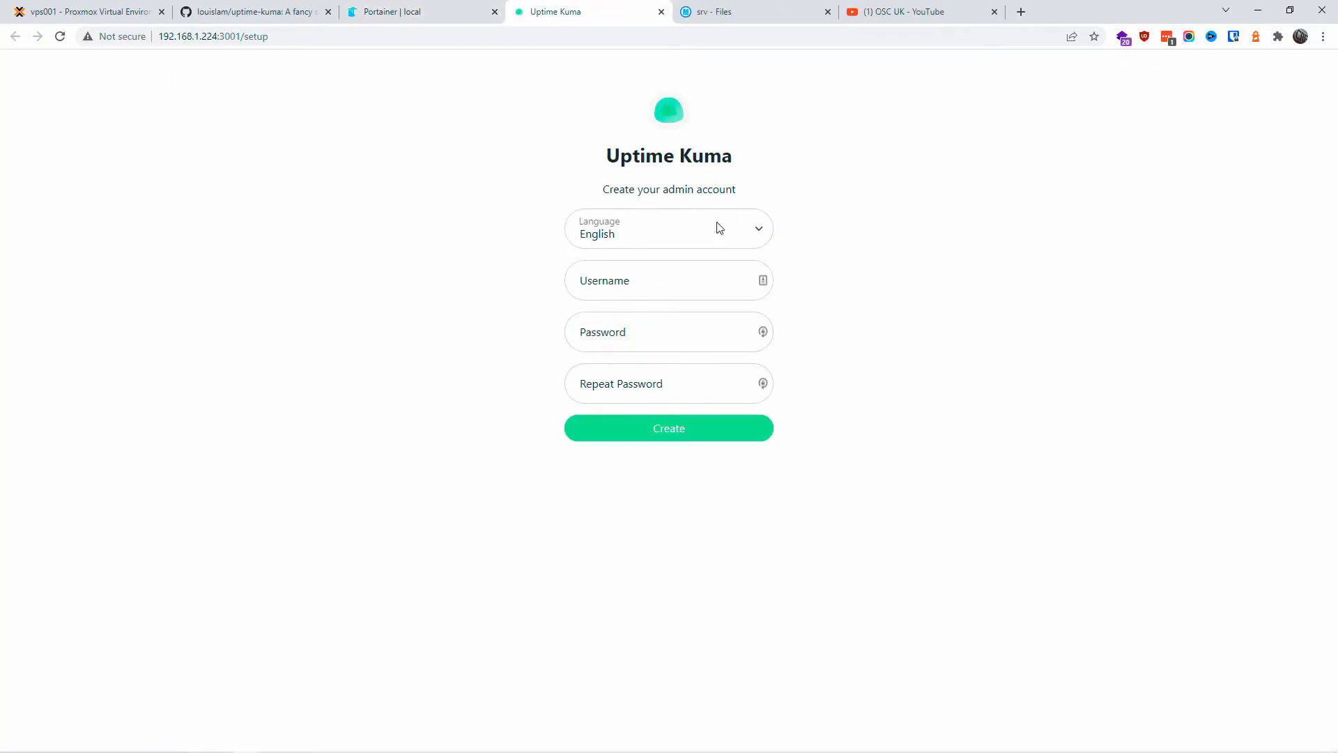
Step: Enter the admin username, the password and its repeat on the setup form, then create the account
left_click_drag(621, 154, 692, 155)
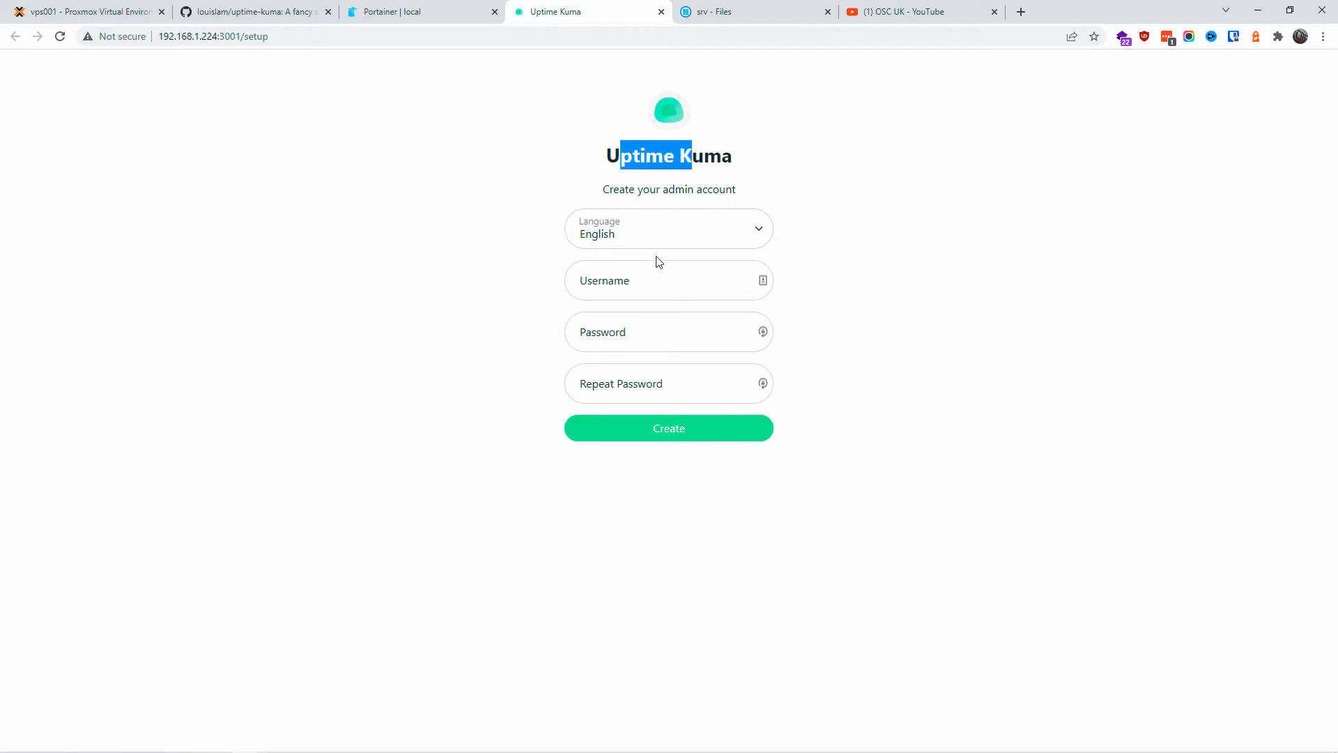
left_click(646, 279)
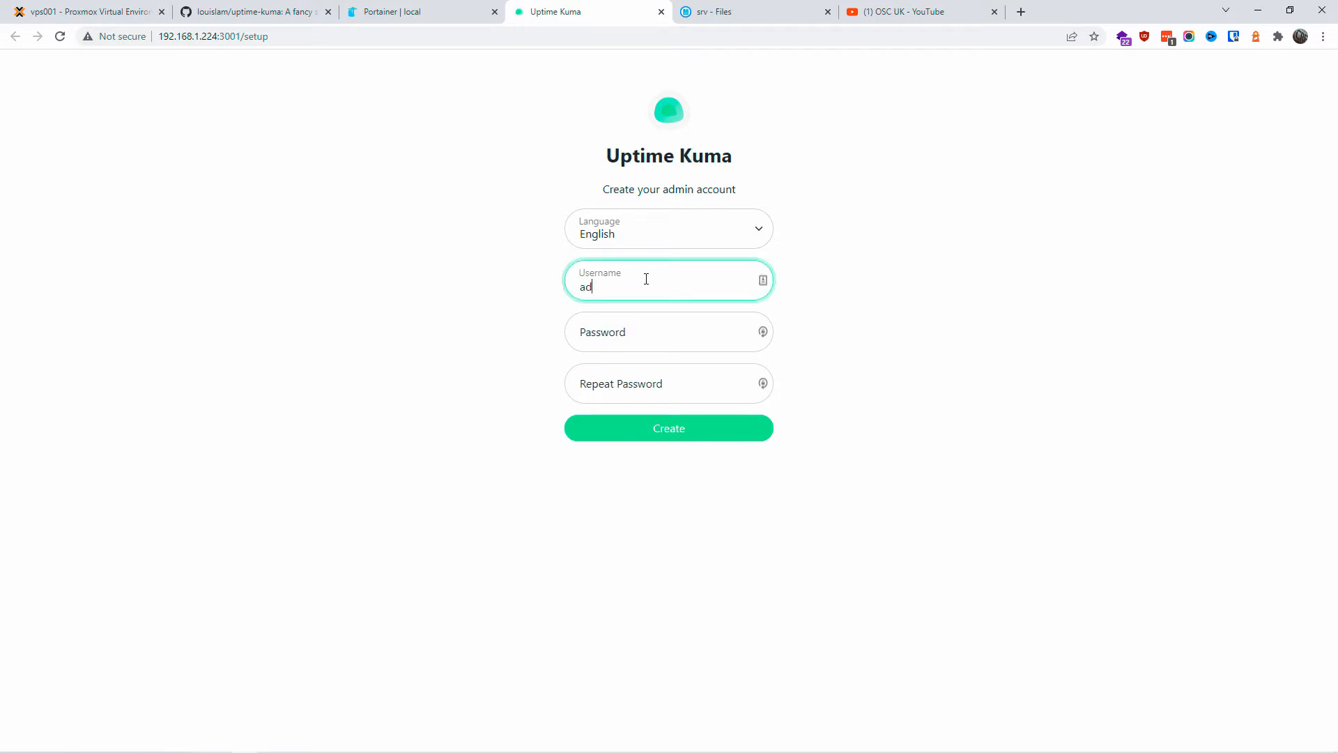
key("Tab")
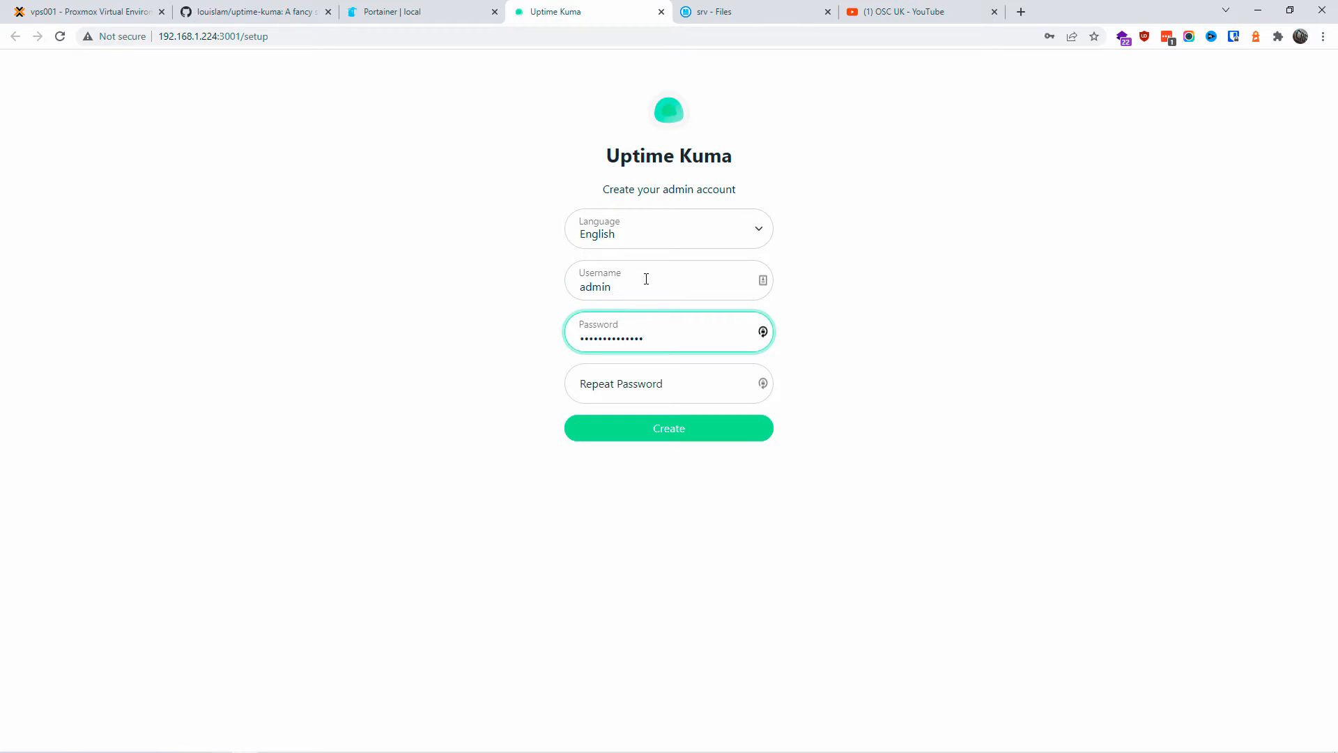
key("Tab")
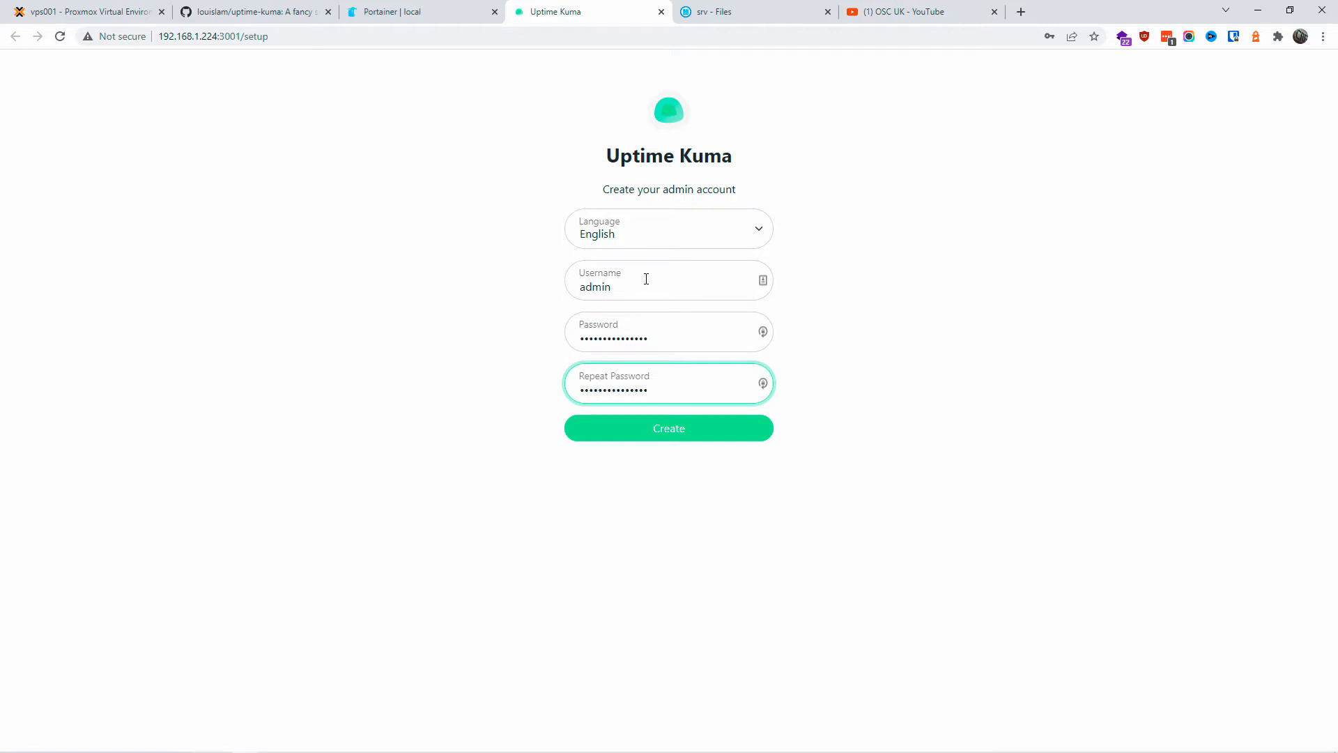
left_click(678, 438)
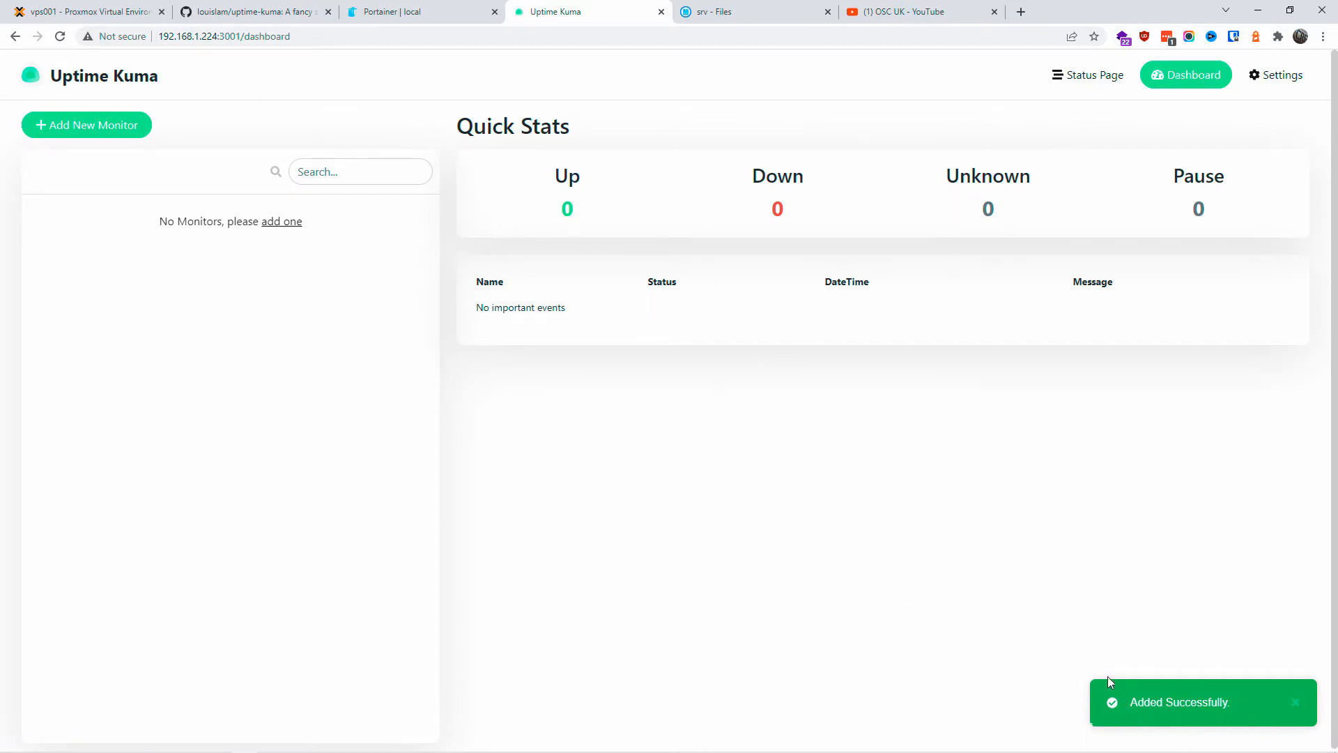
Step: Reload Portainer's container list to confirm uptime-kuma is healthy, then open Uptime Kuma's Settings
left_click(425, 12)
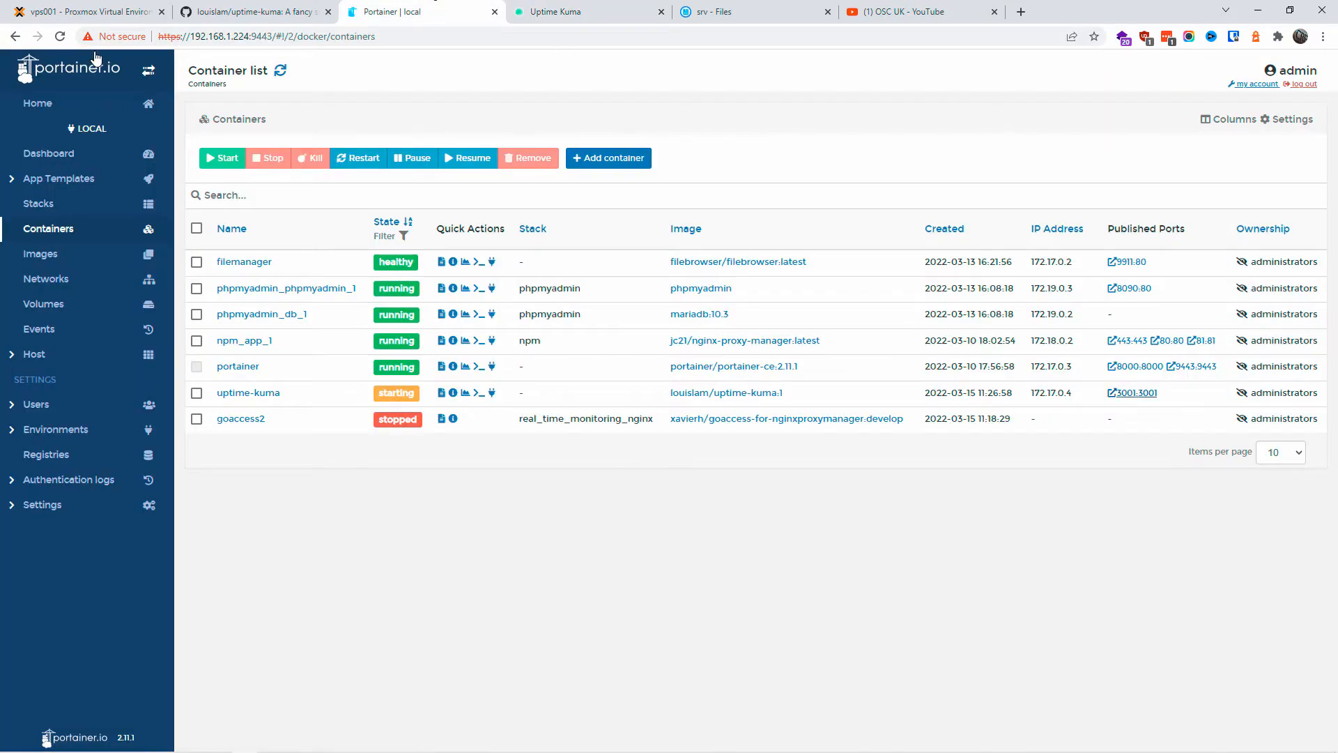
left_click(60, 36)
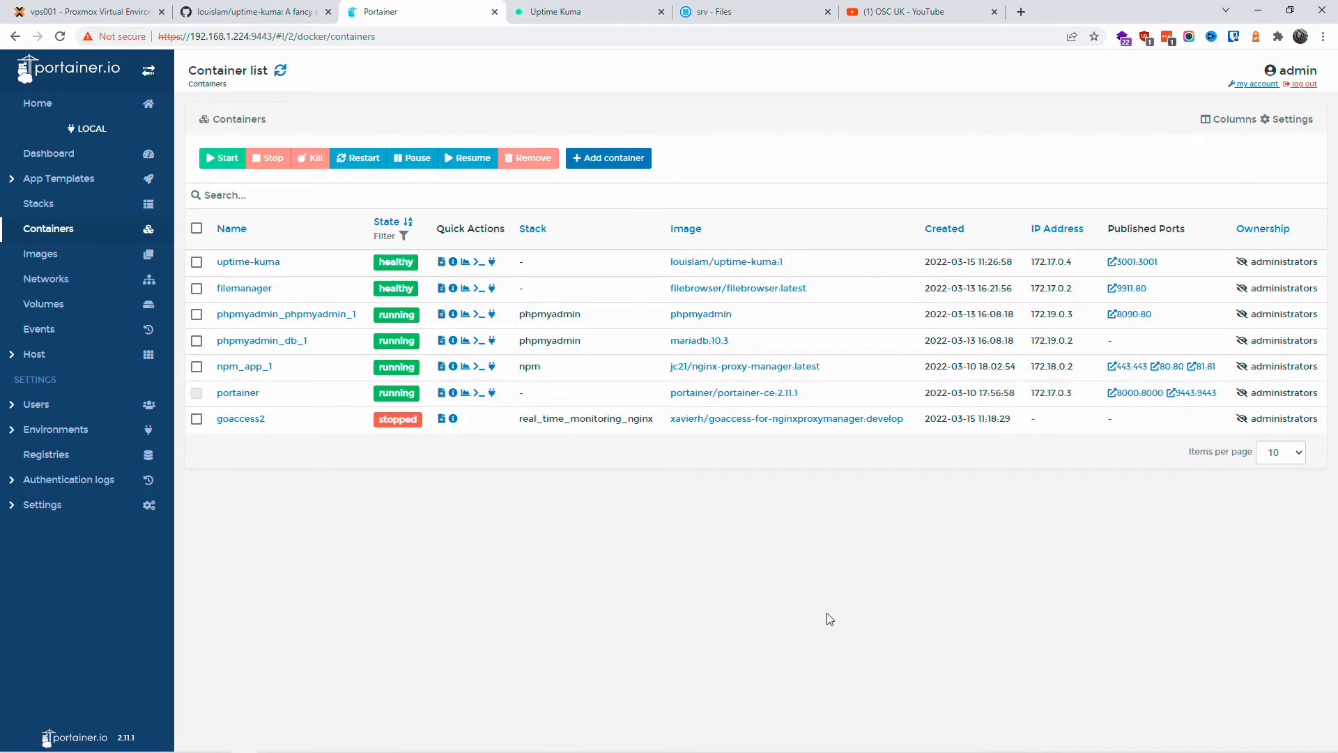
left_click(550, 8)
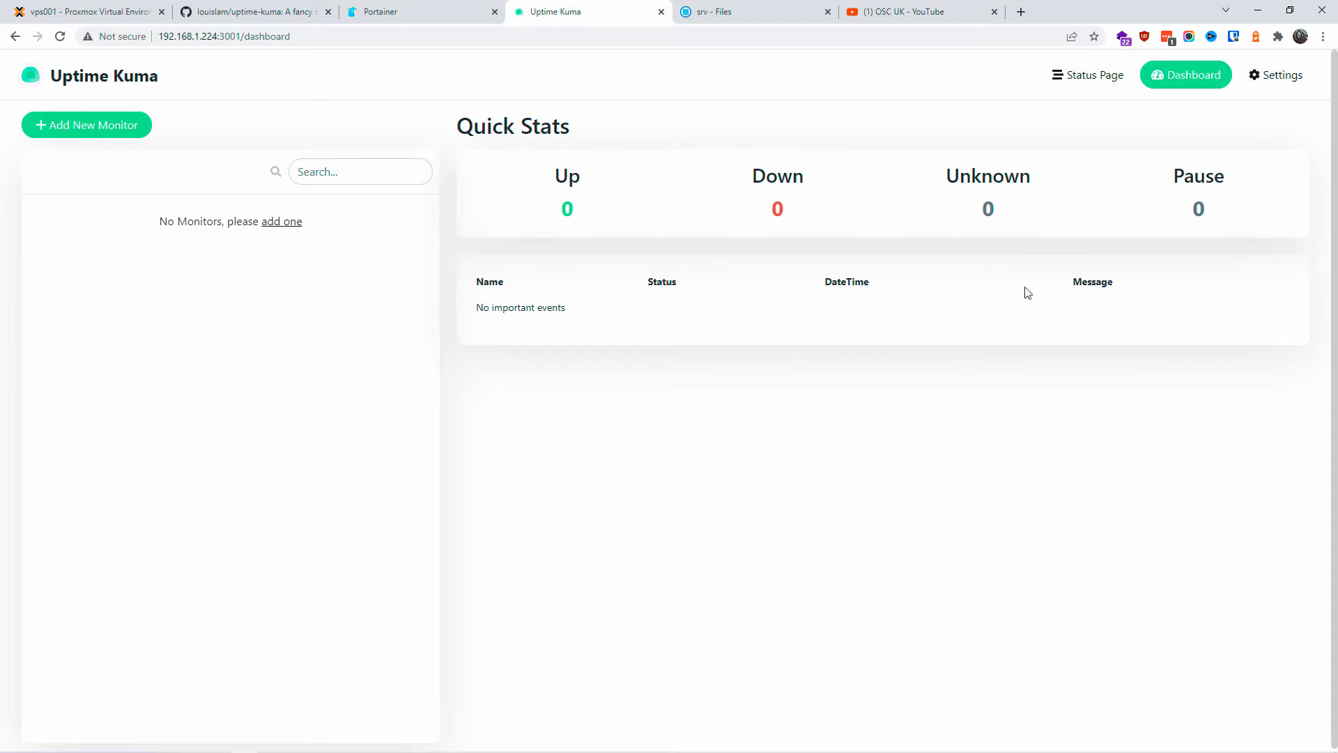
left_click(1277, 75)
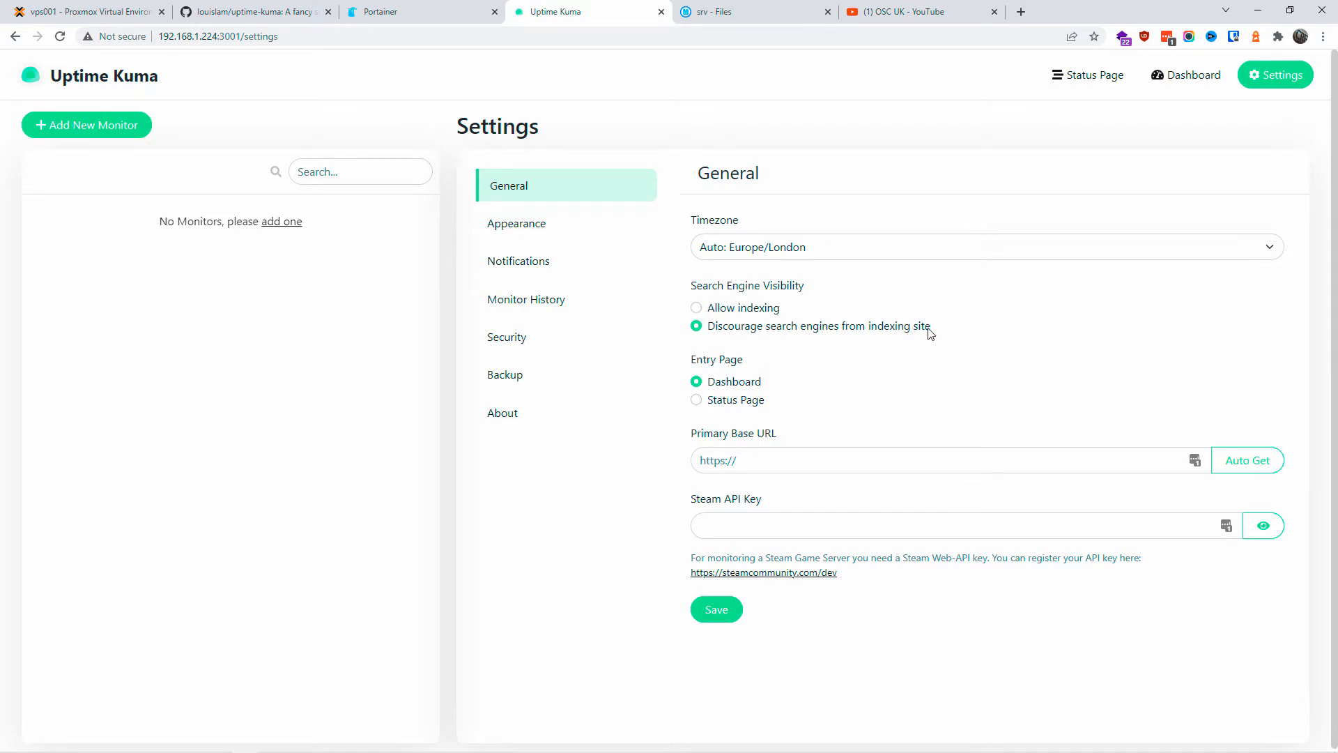
left_click_drag(938, 328, 689, 339)
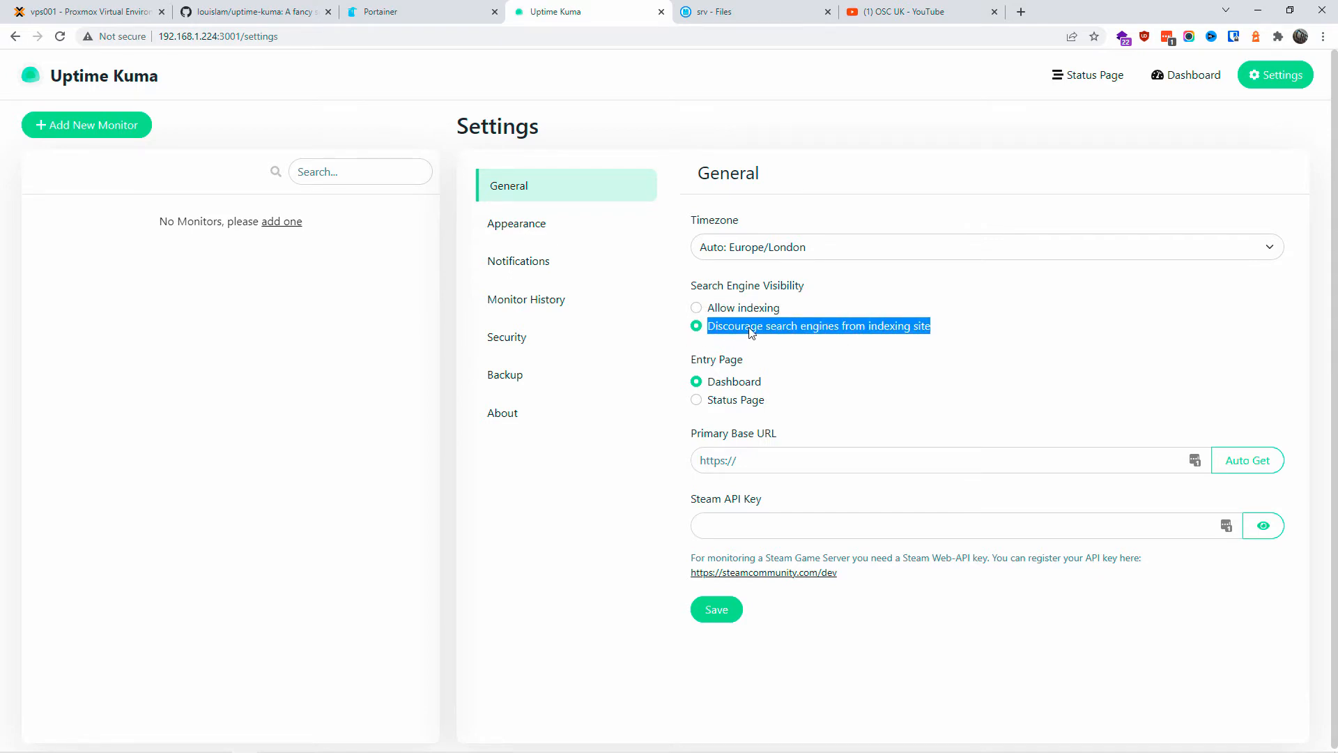
left_click(725, 403)
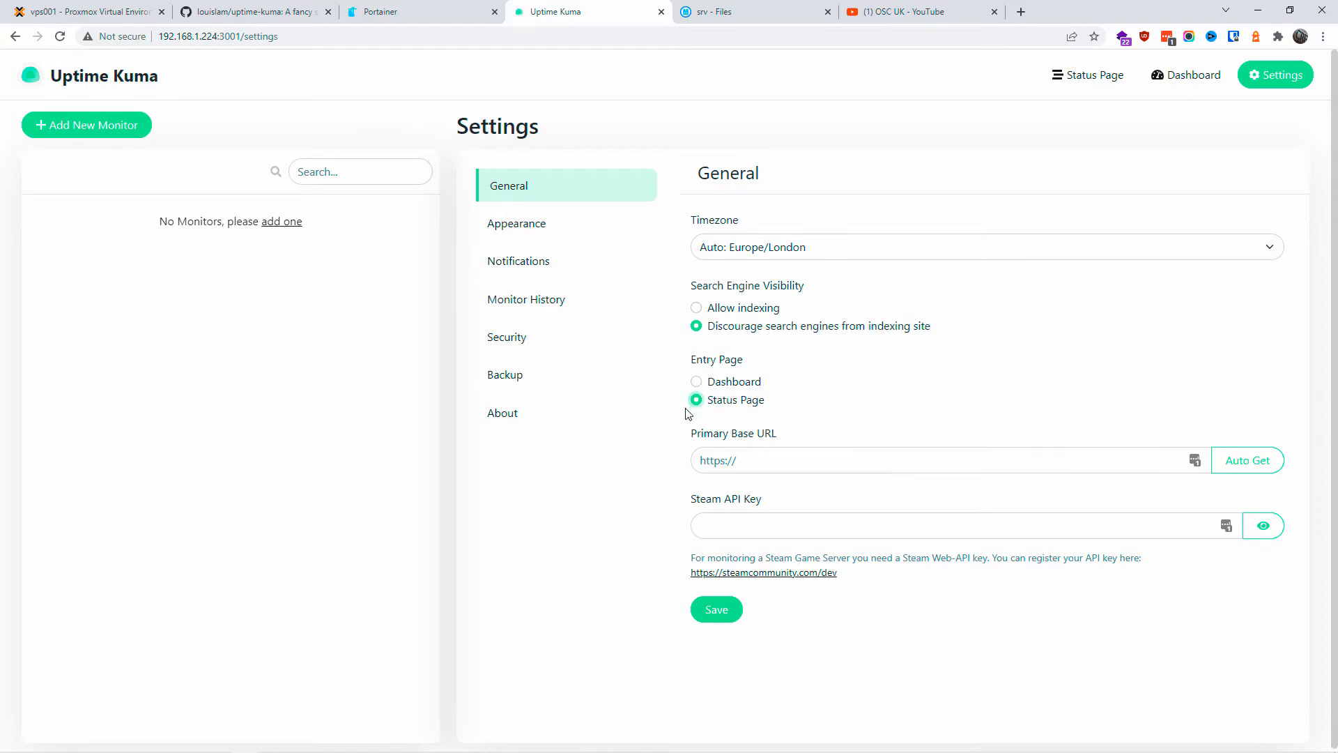
left_click(702, 382)
left_click_drag(723, 441, 783, 431)
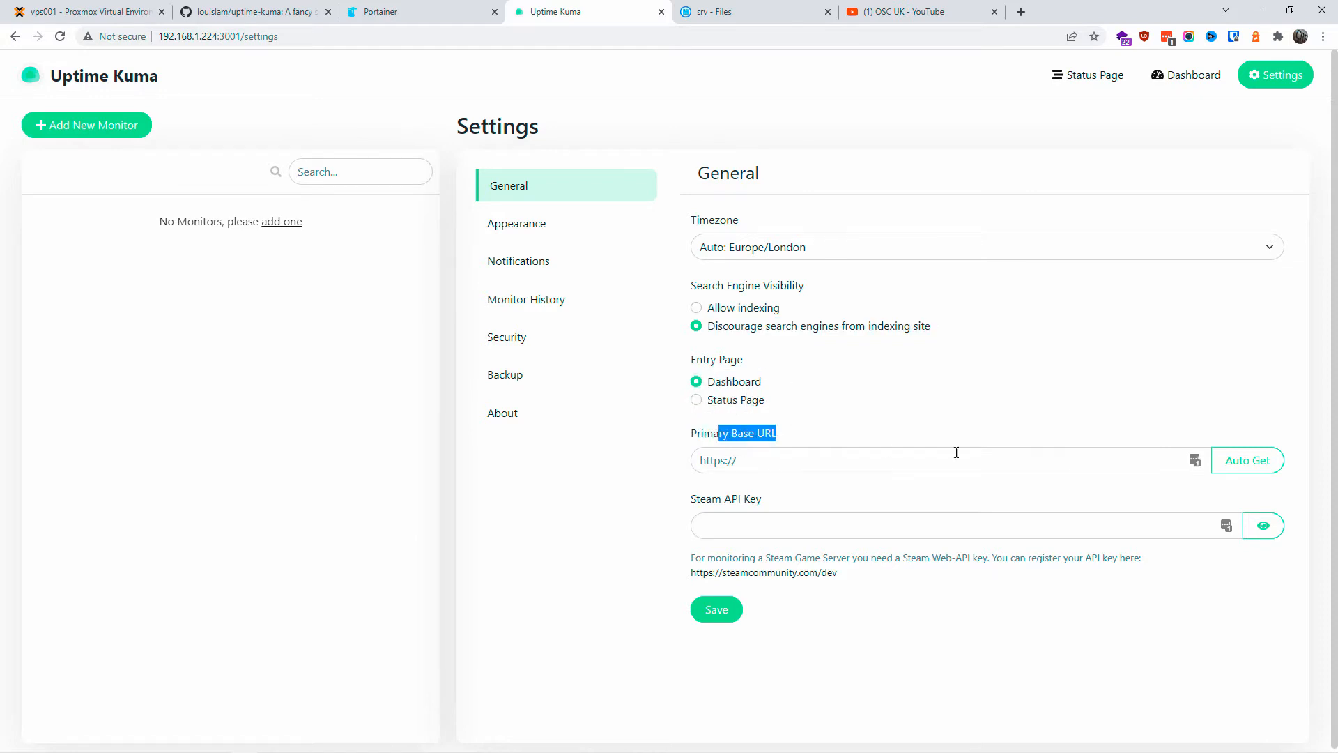
left_click(1251, 460)
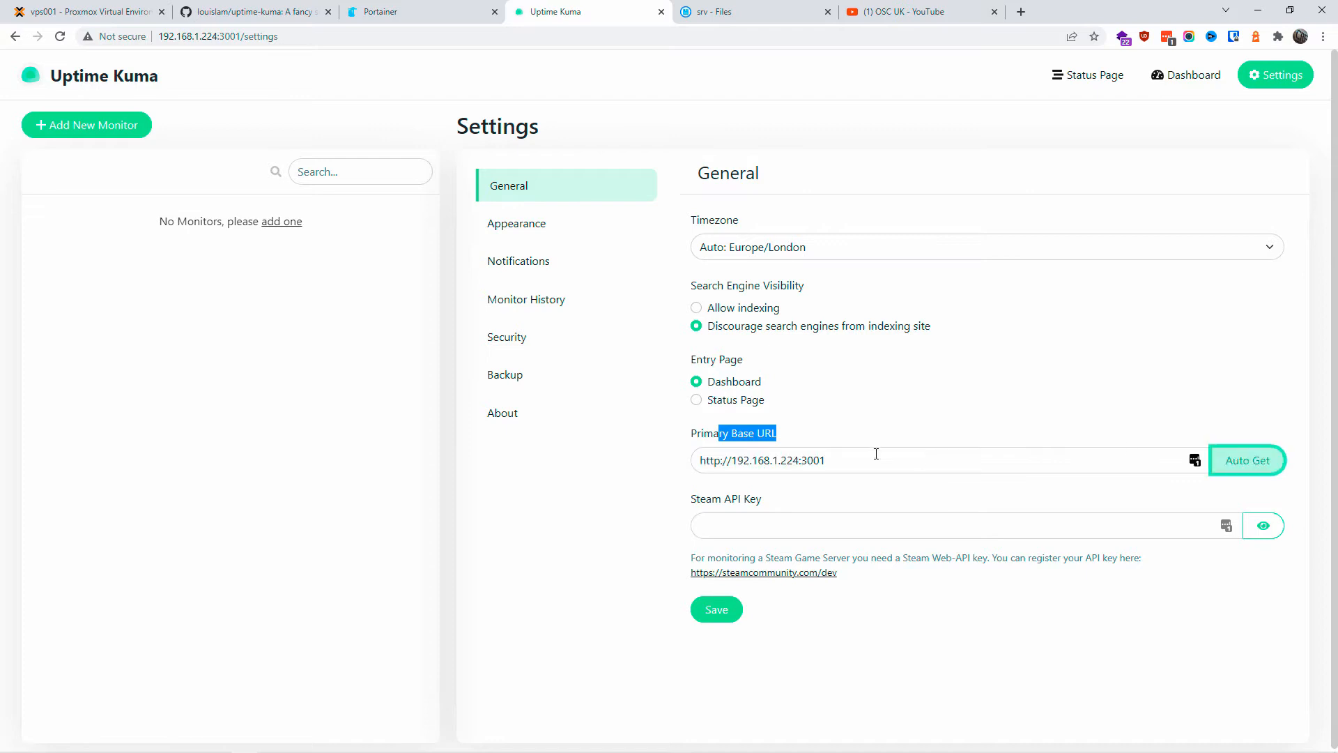
left_click(717, 611)
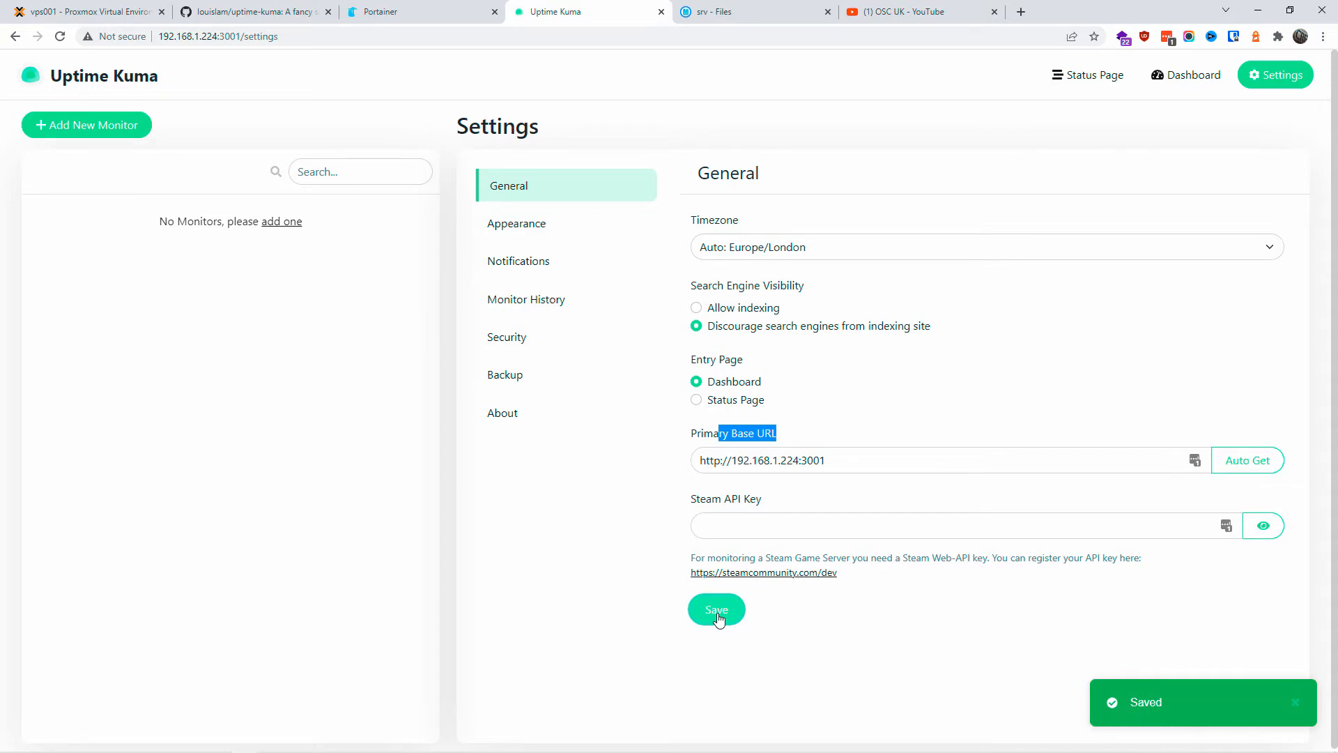
left_click(529, 224)
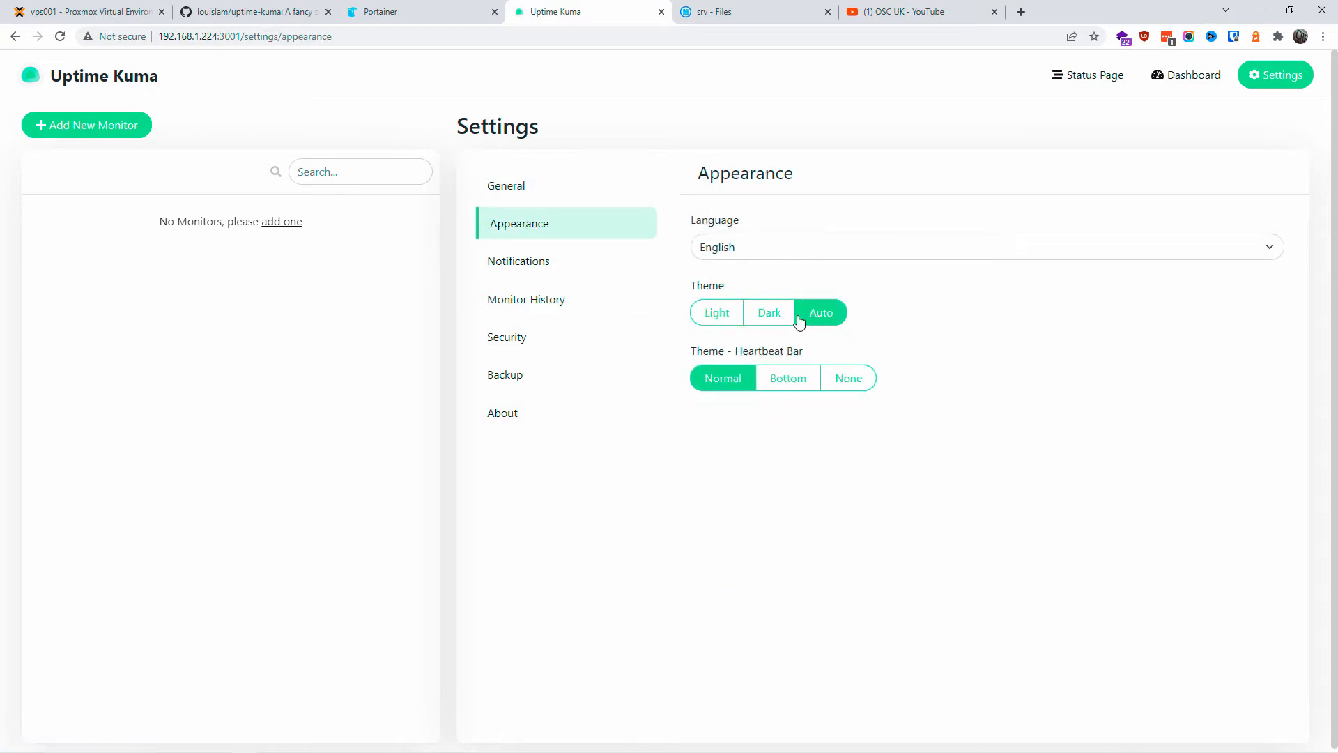
Step: Switch Appearance to the Dark theme and leave the heartbeat bar at its normal setting
left_click(770, 311)
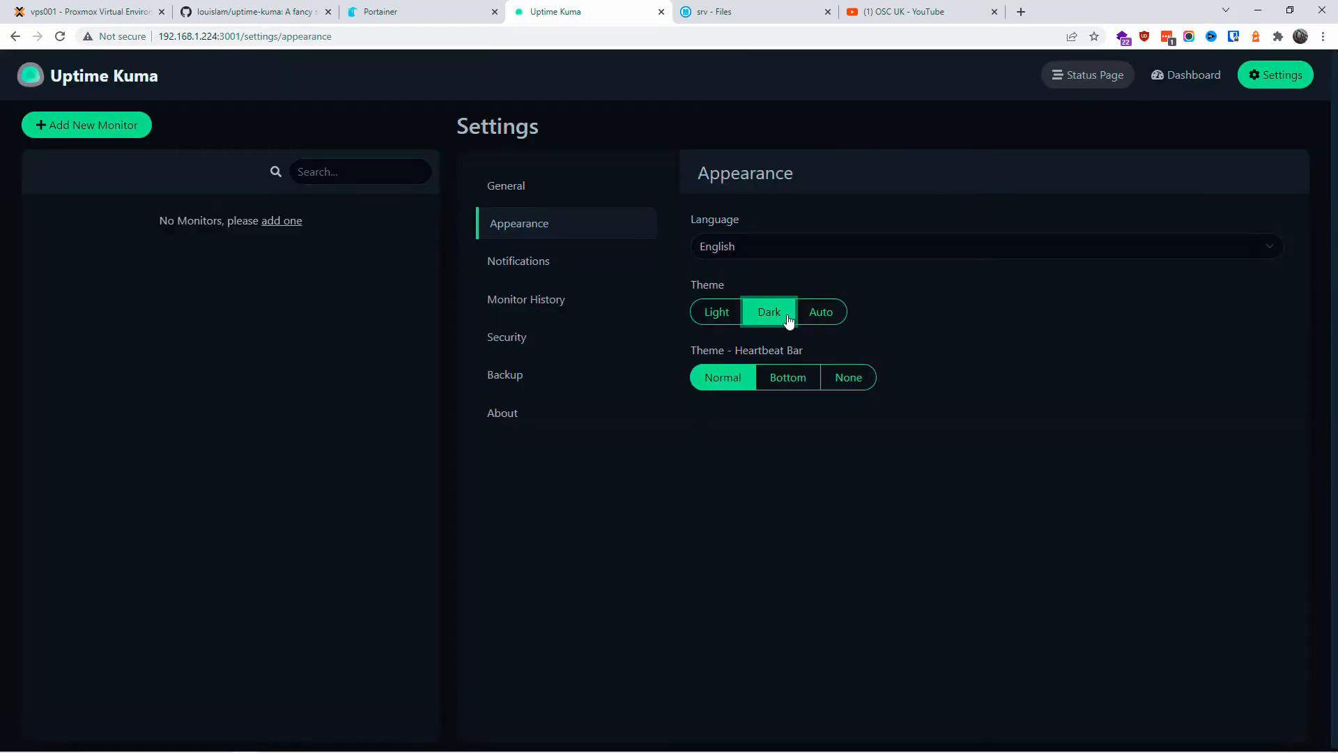
left_click(791, 384)
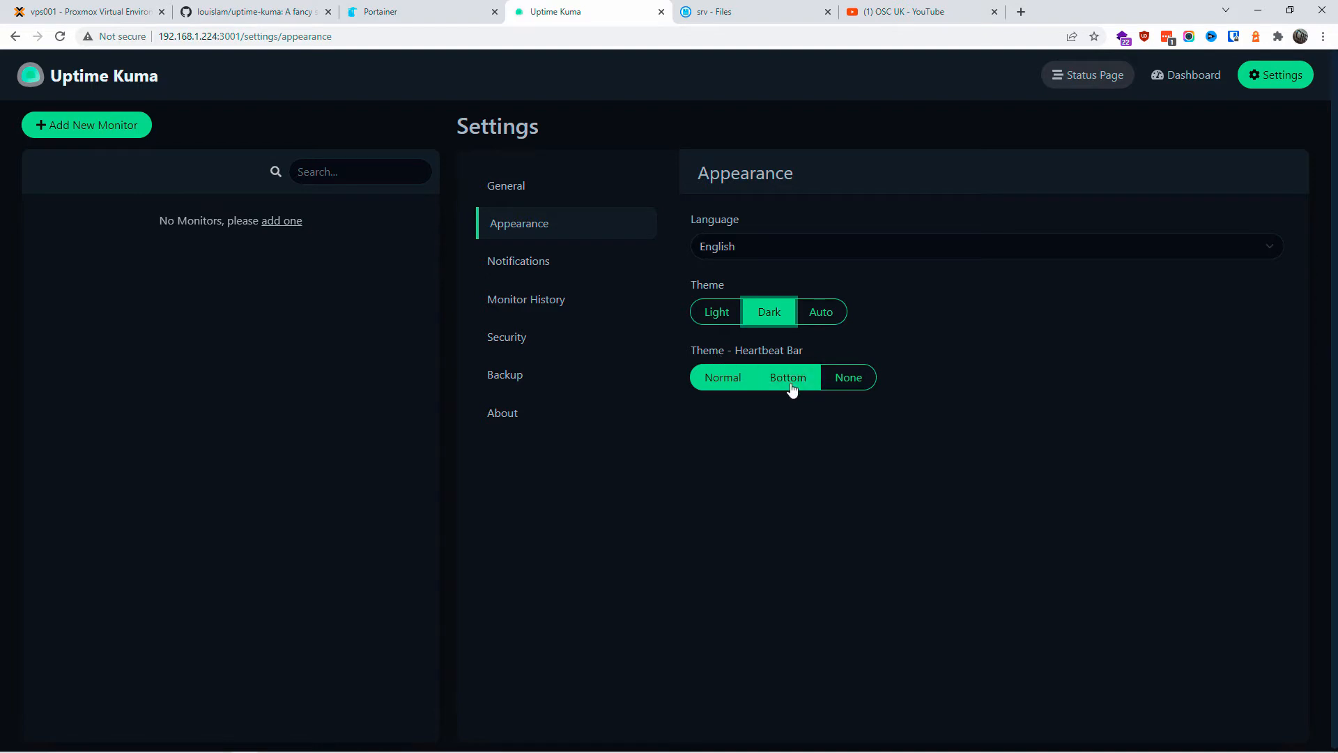
left_click(793, 389)
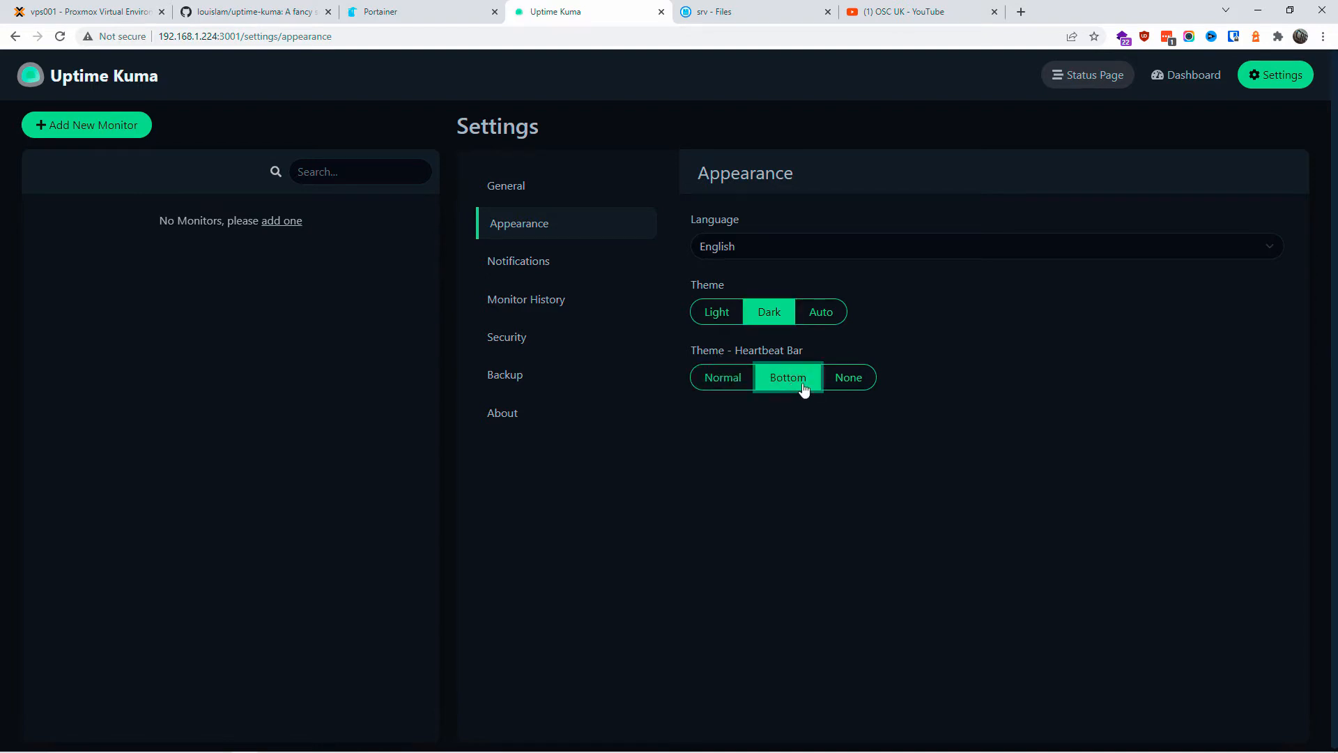
left_click(835, 385)
left_click(742, 388)
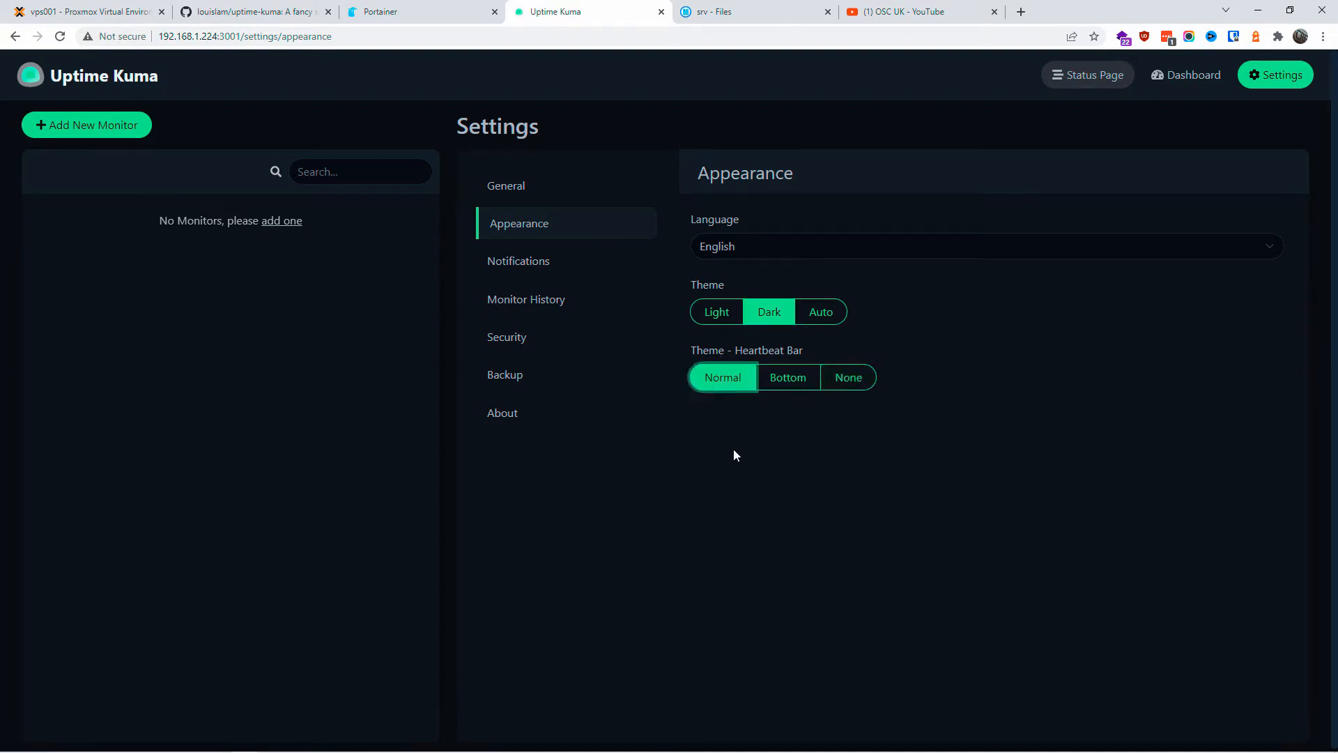
Step: Look through the Notifications, Monitor History, Security, Backup, About and General settings pages
left_click(512, 273)
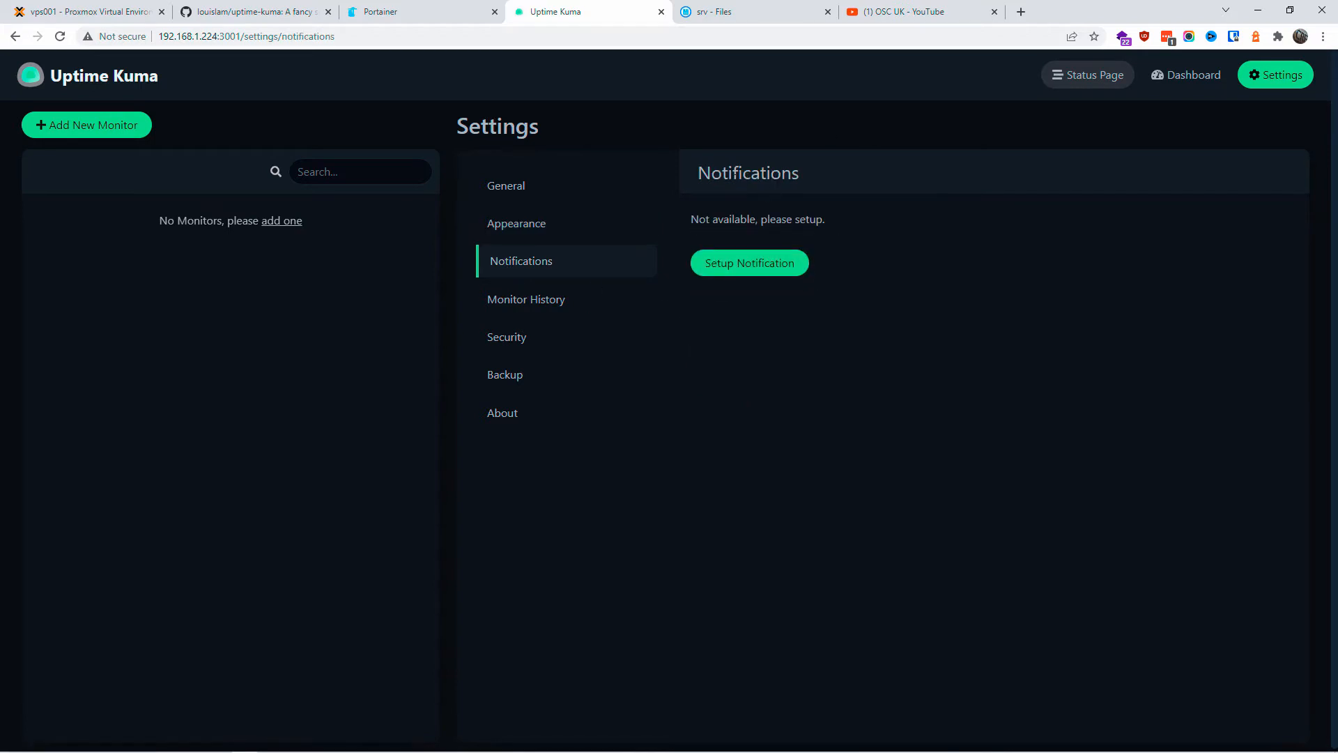
left_click(553, 304)
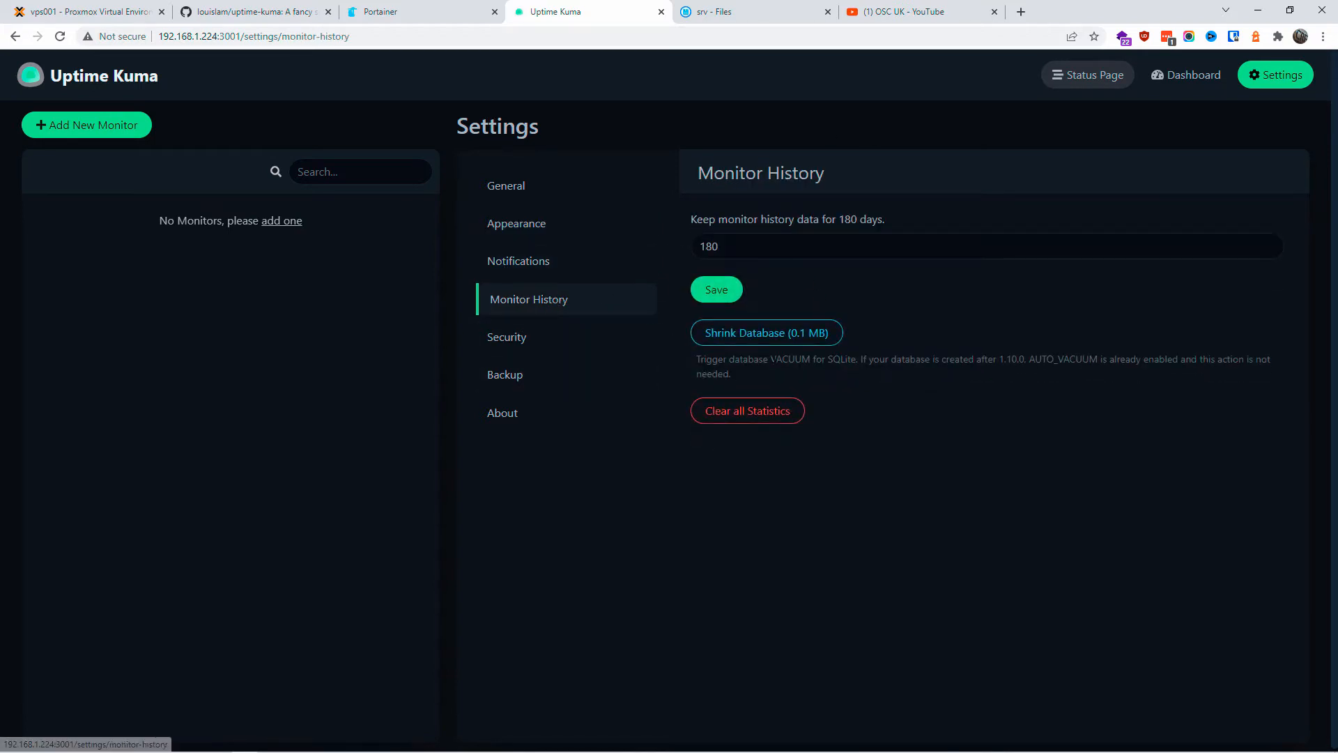
left_click_drag(846, 222, 843, 223)
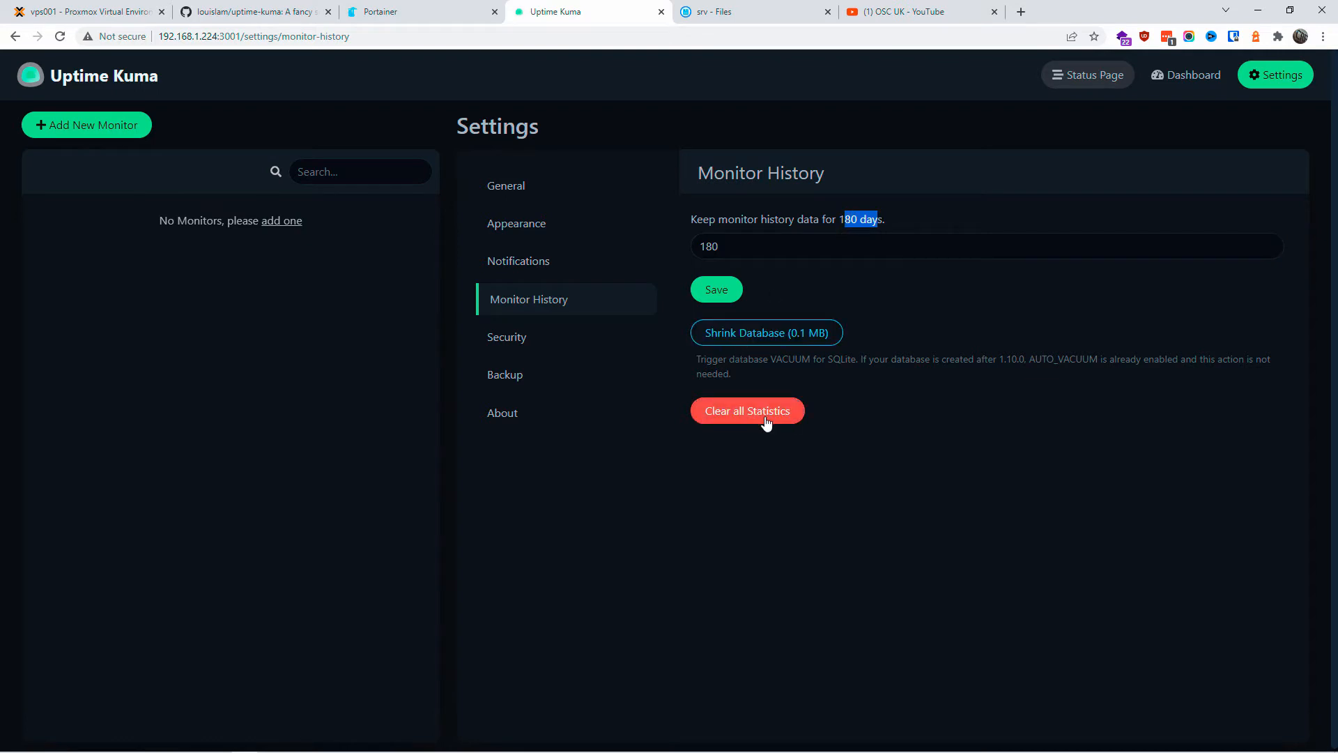
left_click(607, 338)
scroll(1027, 514, "down", 1)
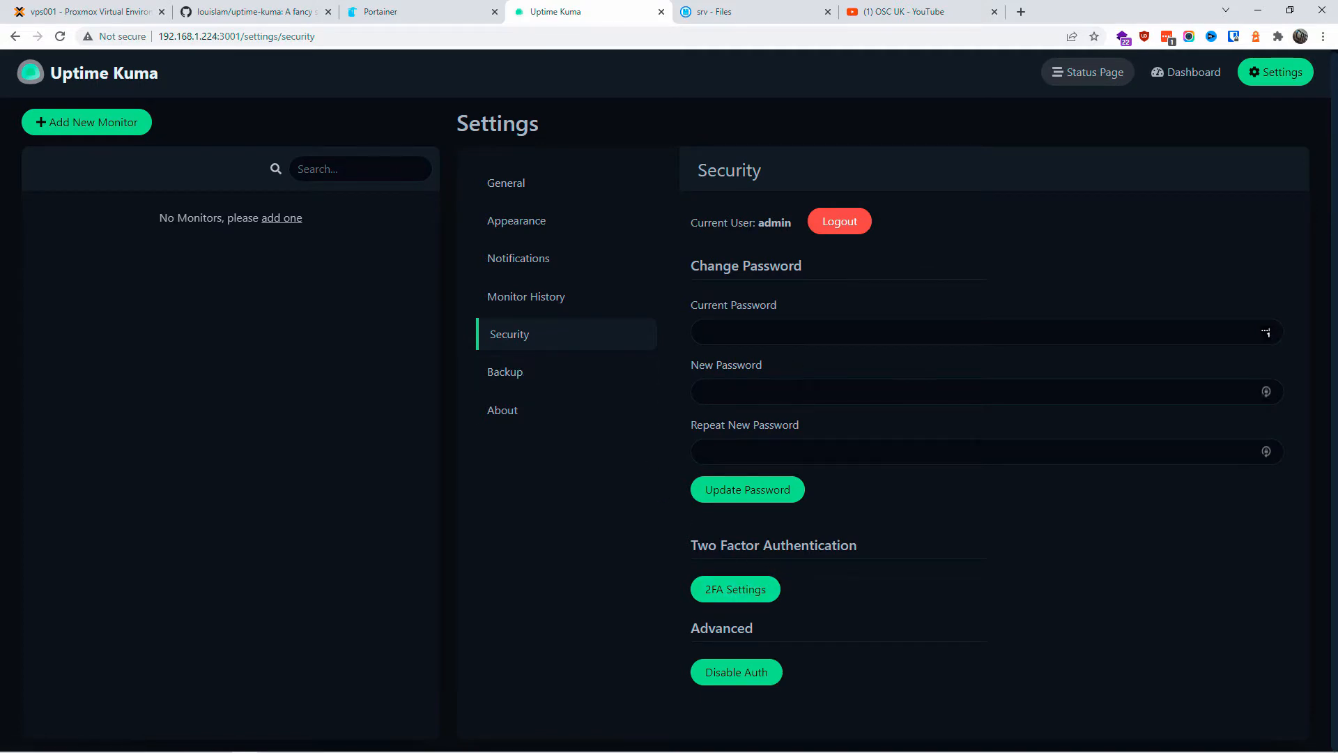
left_click(756, 333)
left_click(527, 377)
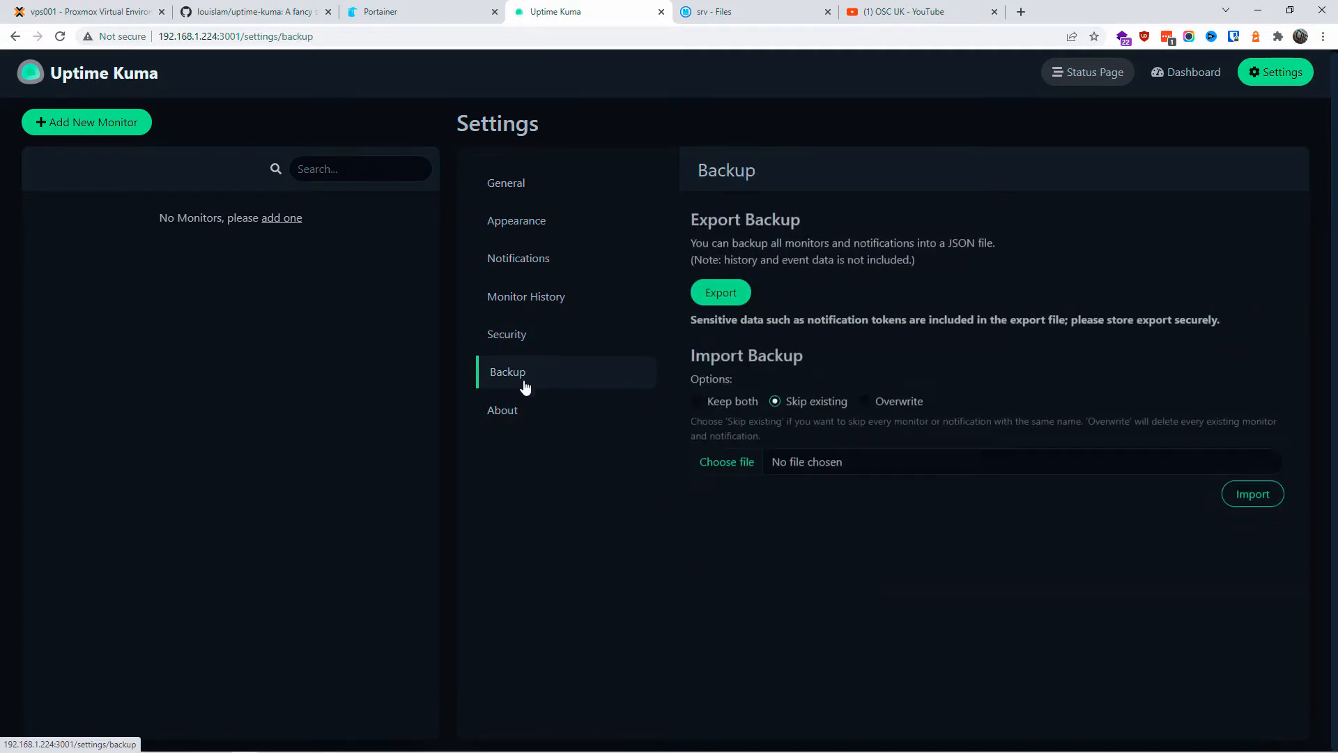
left_click(505, 417)
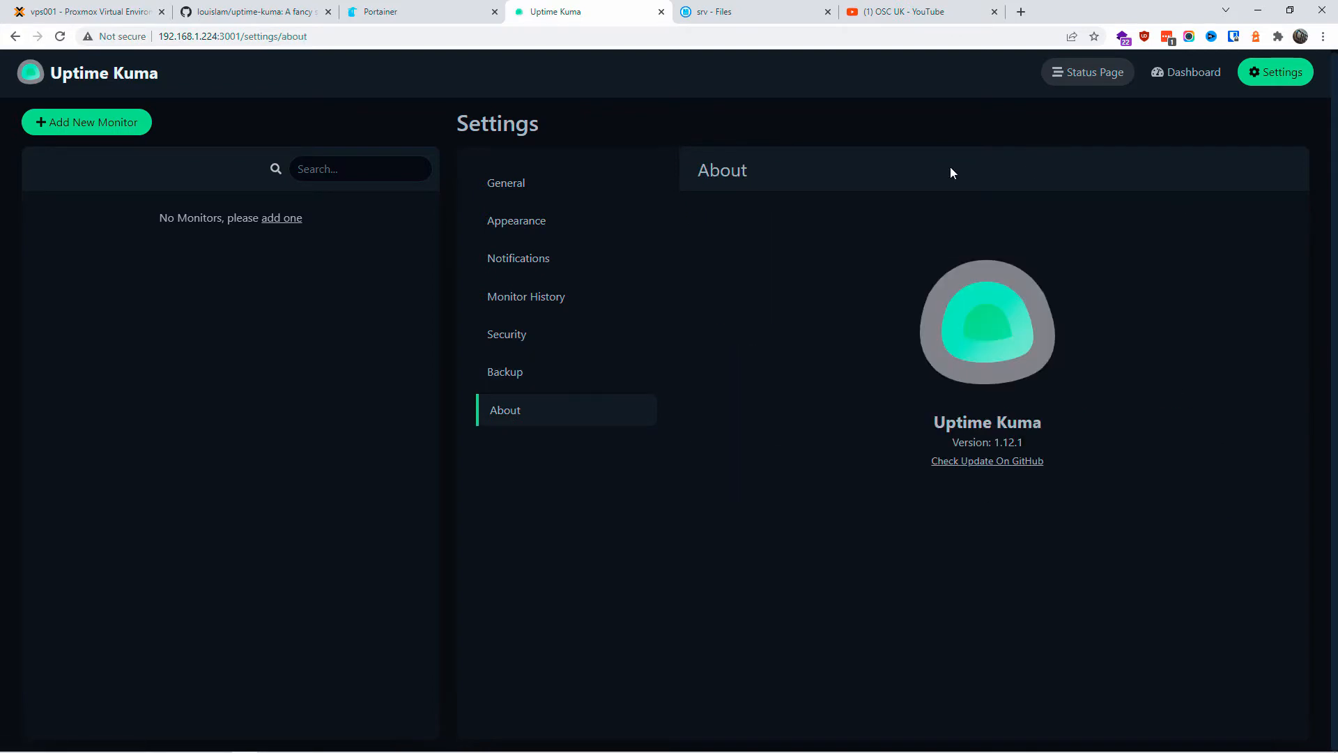
left_click(509, 182)
Step: Save the general settings again, recheck Appearance, Notifications and Monitor History, and return to the dashboard
left_click(715, 614)
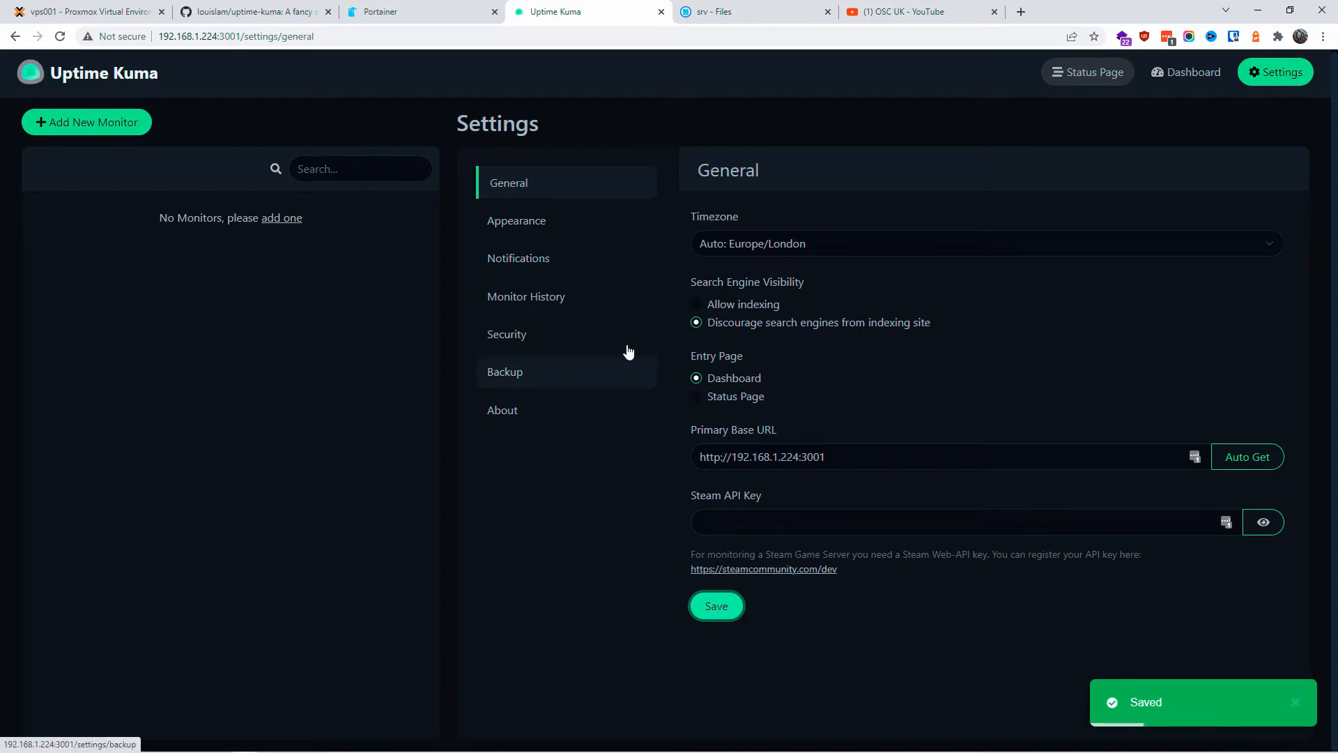
left_click(548, 231)
left_click(530, 278)
left_click(524, 303)
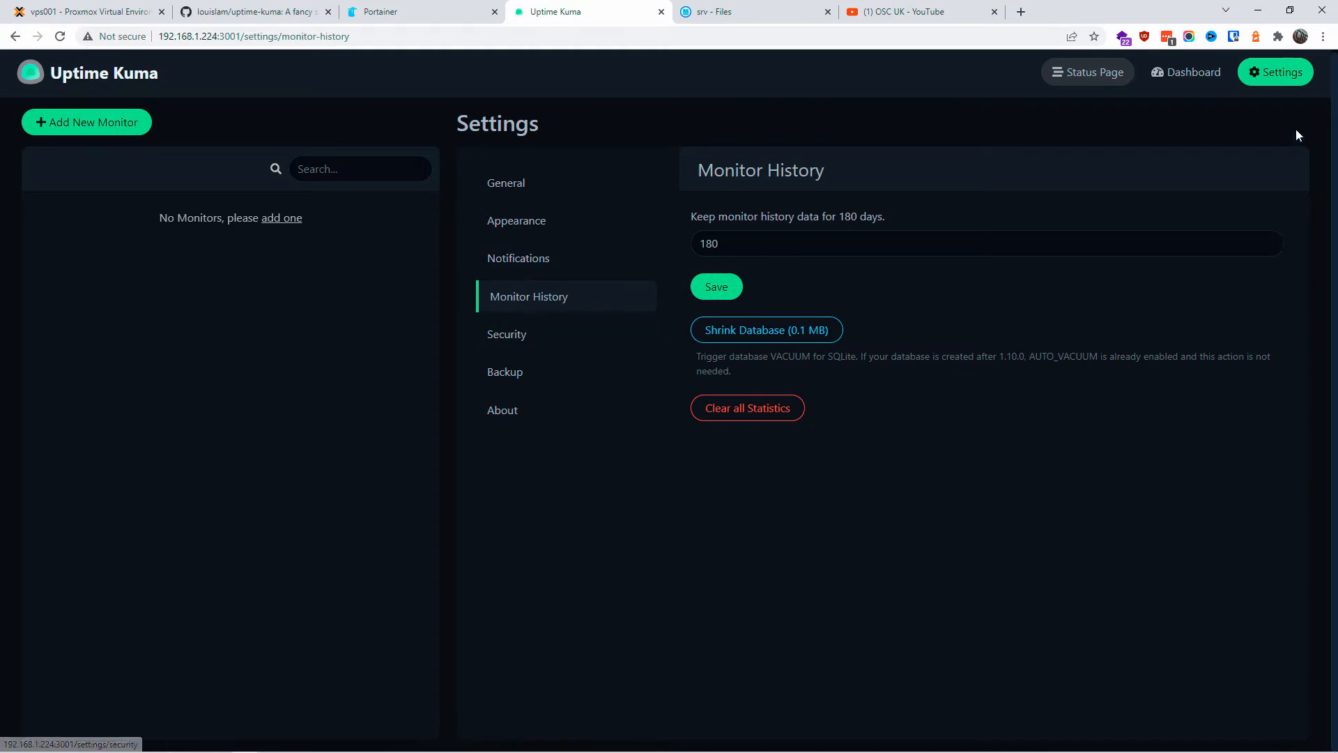
left_click(1184, 74)
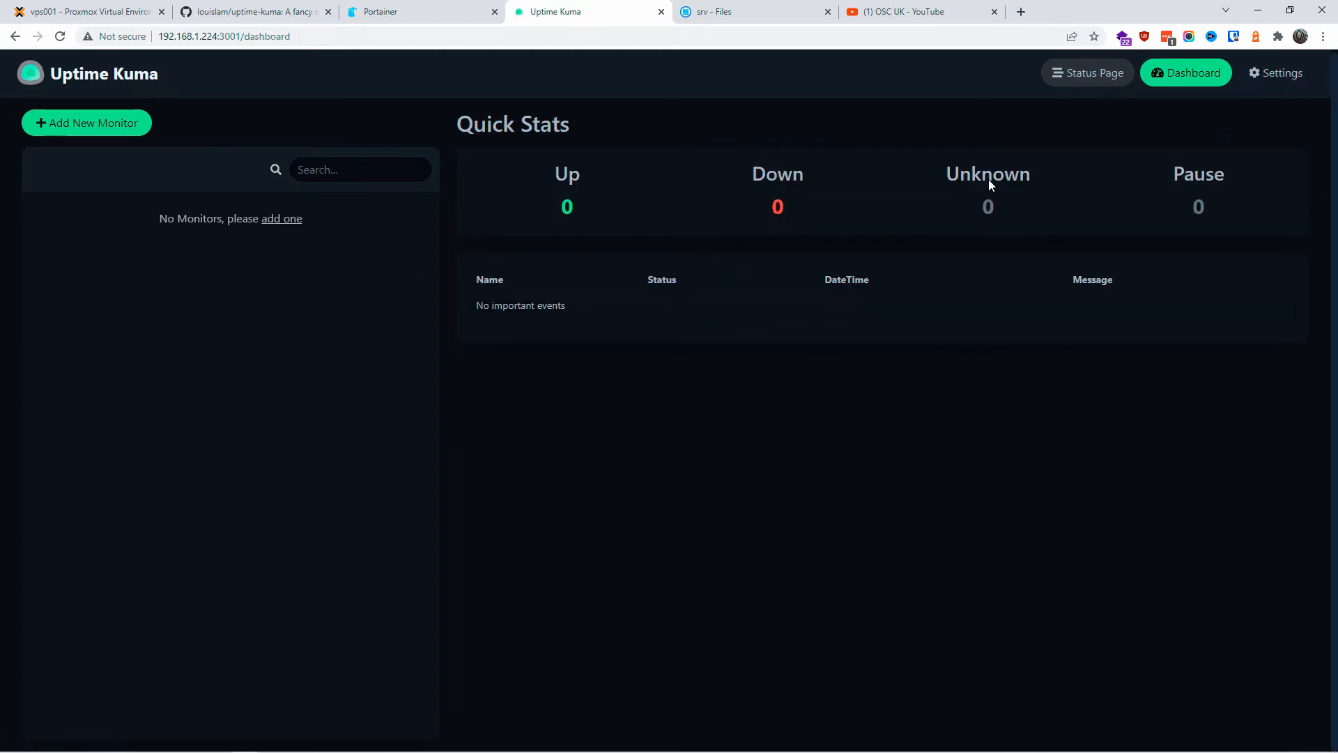
Step: View the public status page showing No Services, go back to the dashboard, and move the YouTube tab first
left_click(1081, 70)
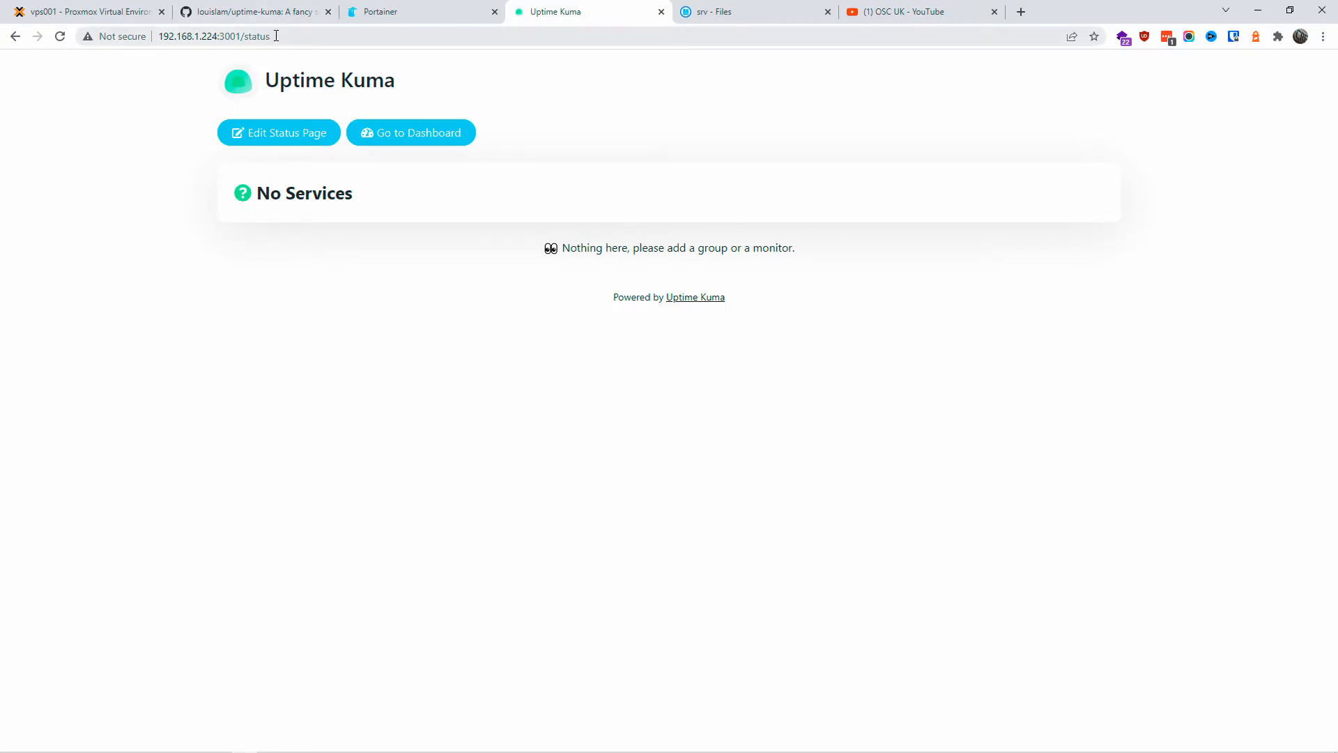
left_click_drag(276, 36, 159, 37)
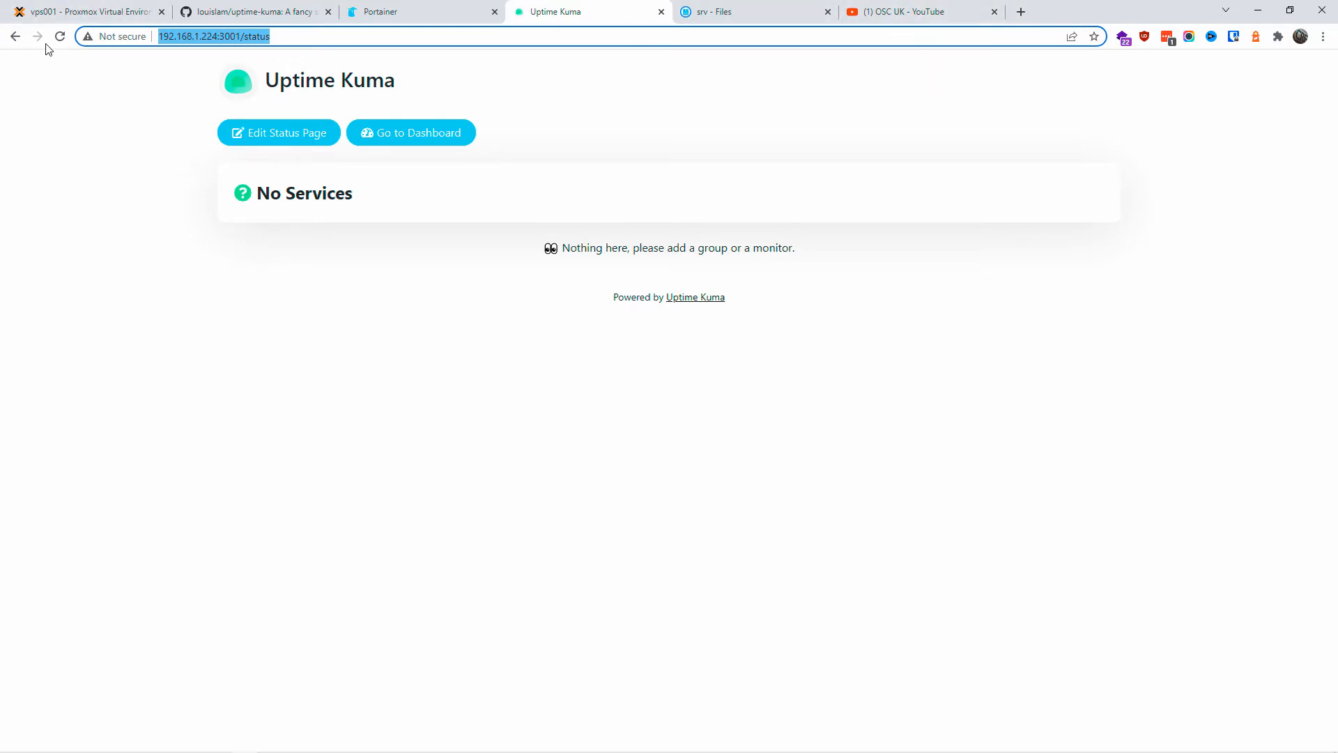
left_click(14, 36)
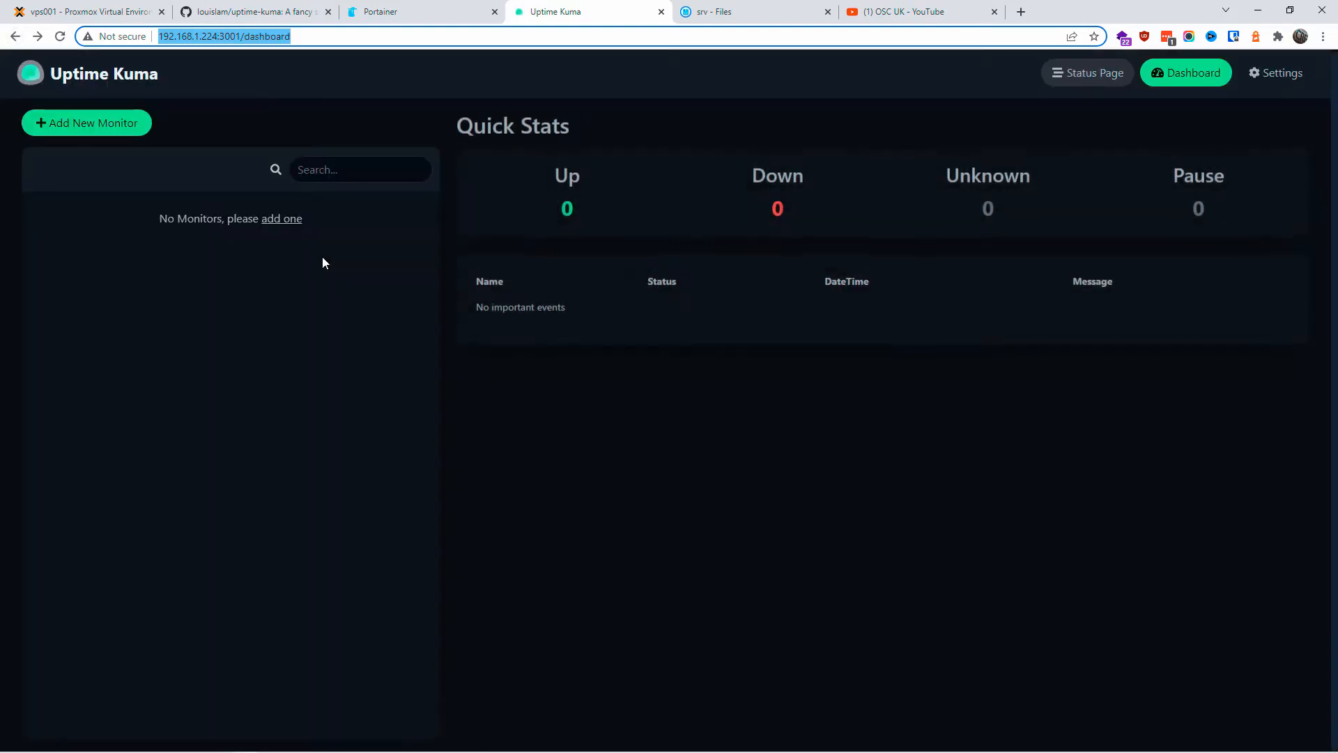
left_click_drag(927, 11, 271, 14)
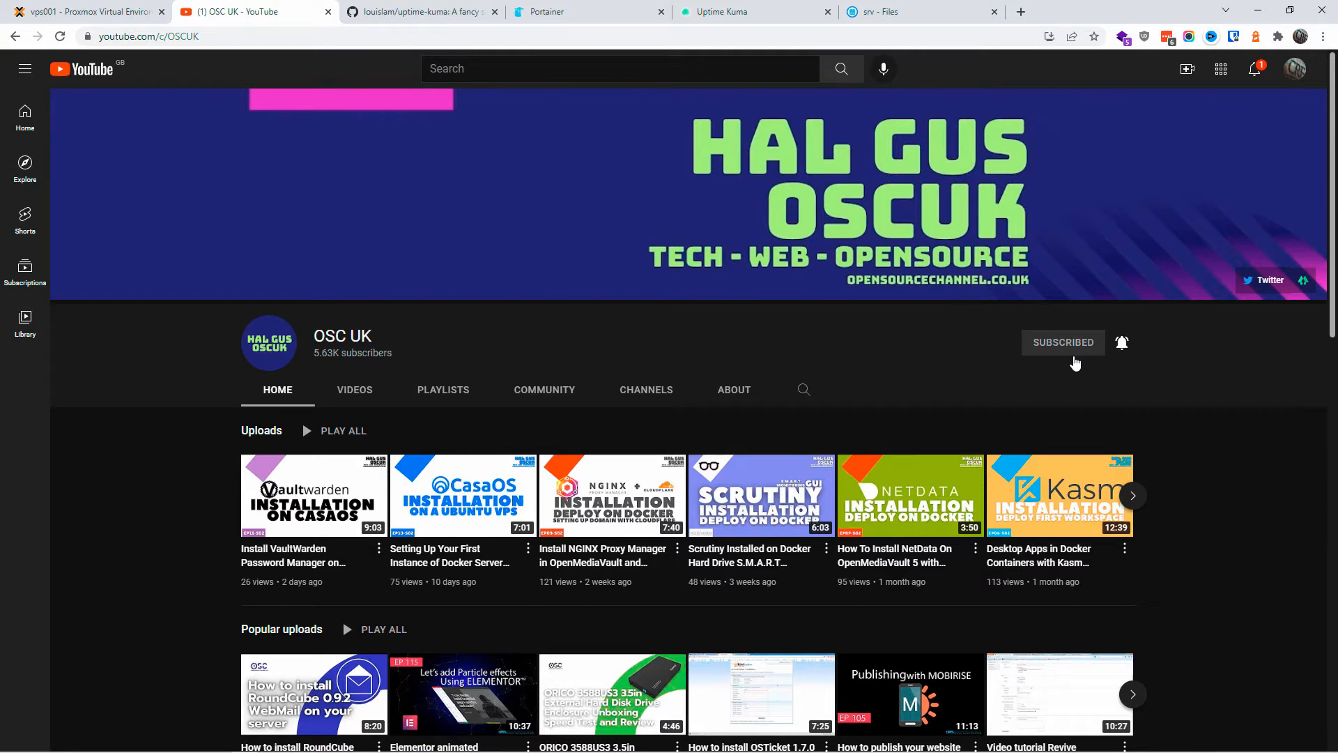
Step: Scroll through the uptime-kuma README on GitHub, highlighting the How to Update heading
left_click(460, 8)
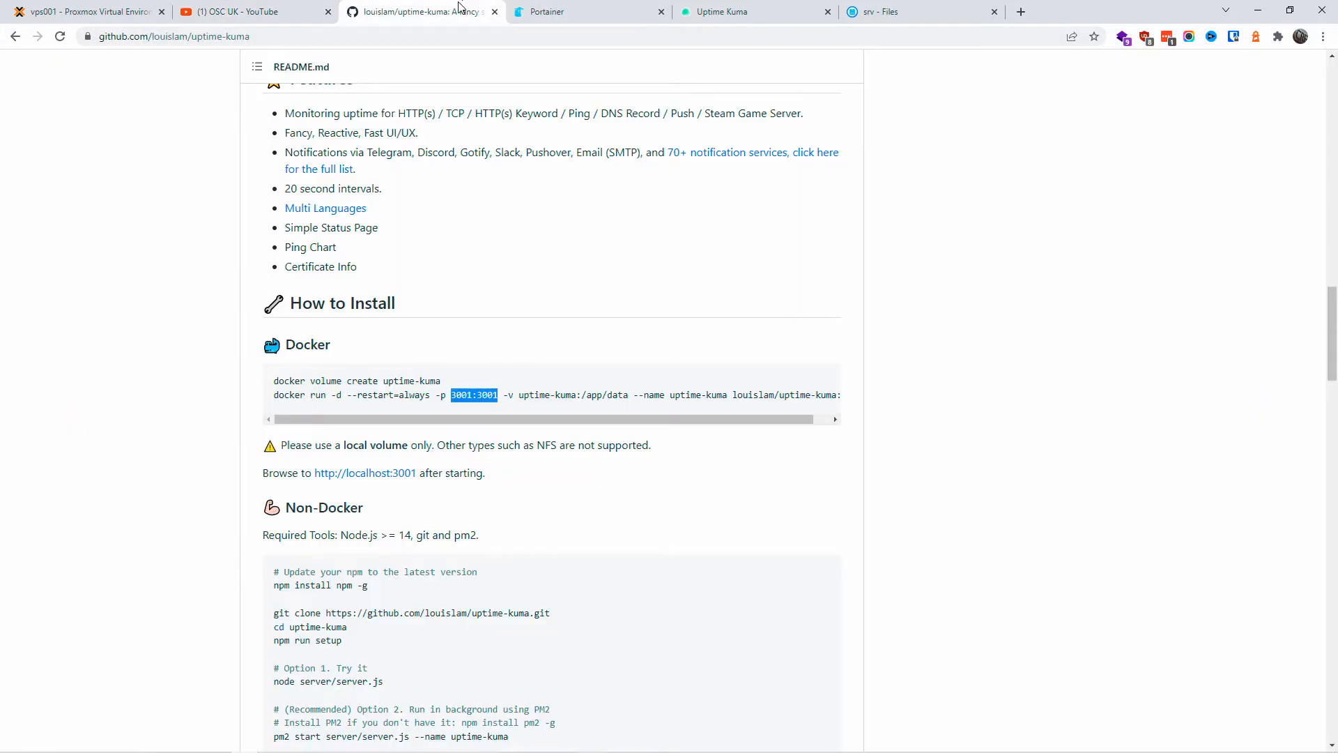
scroll(657, 355, "down", 4)
scroll(478, 370, "down", 4)
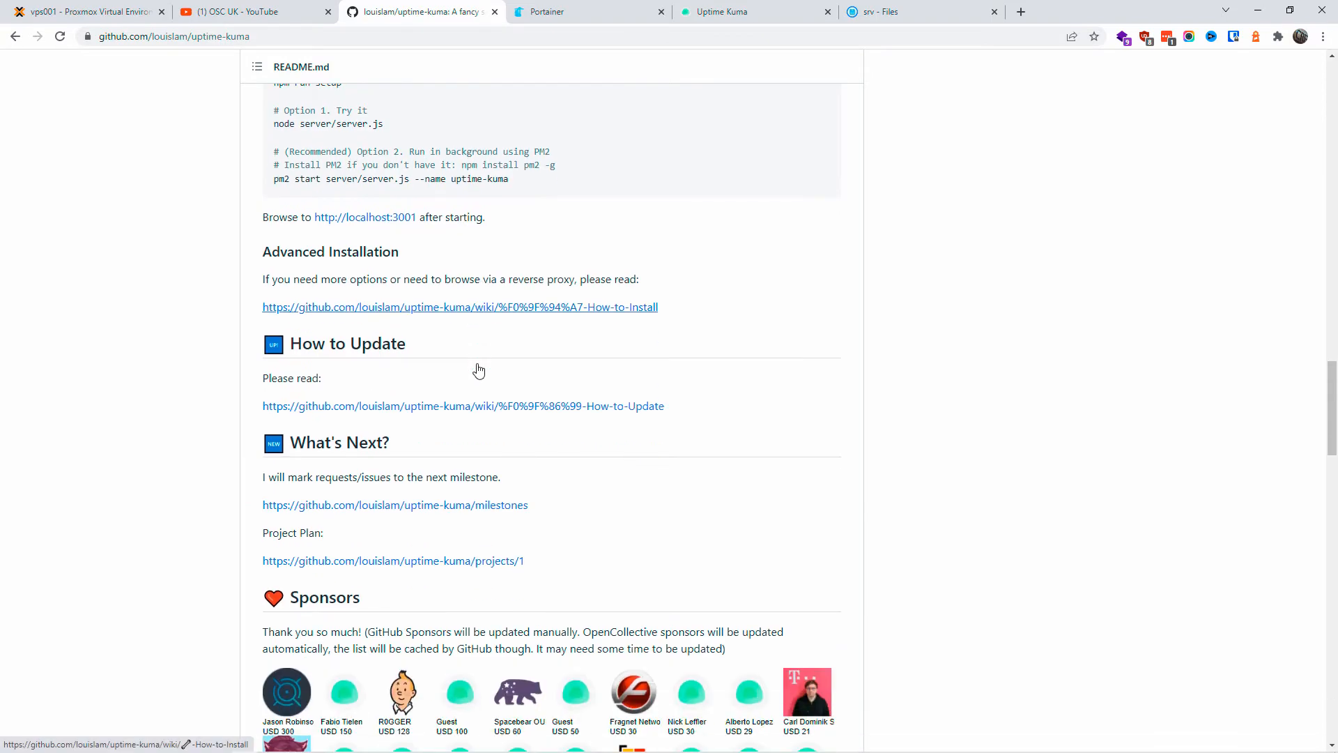
left_click_drag(301, 341, 418, 341)
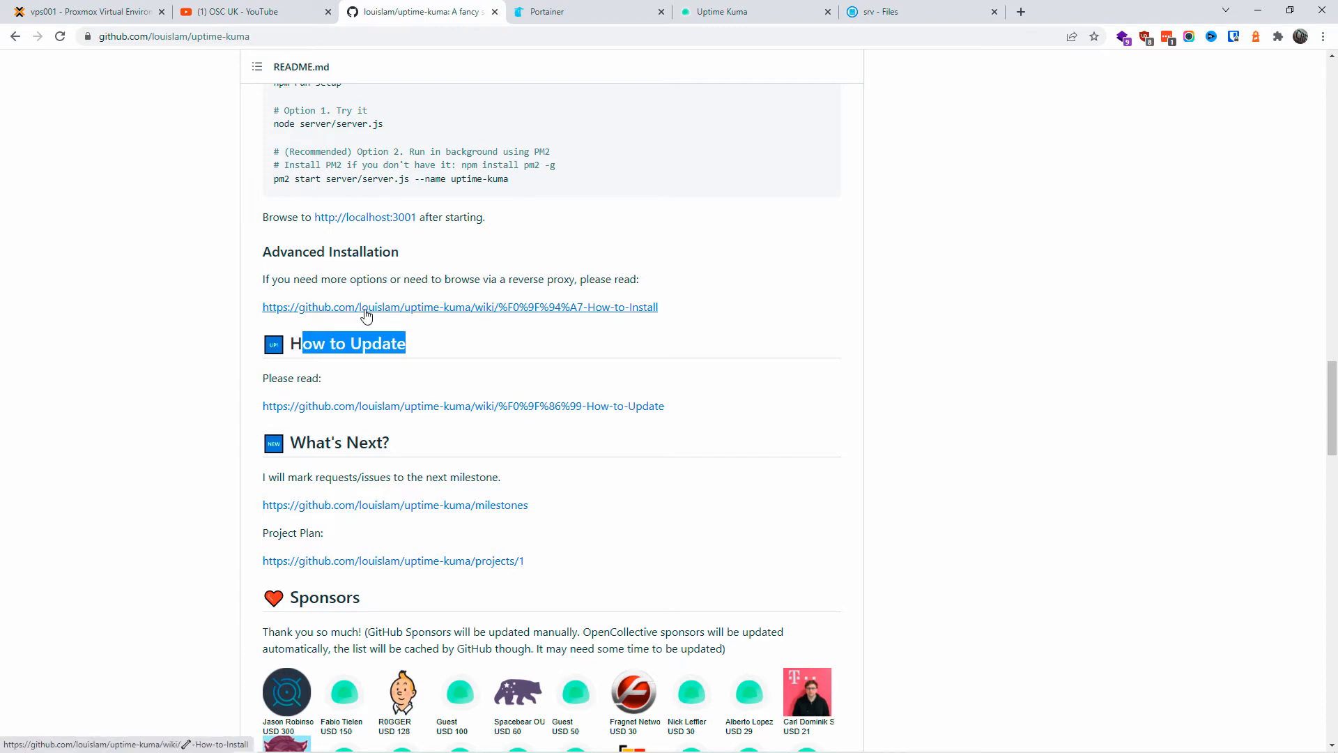
Step: Read the How to Install wiki page in a new tab, then close it and return to Uptime Kuma
middle_click(361, 310)
left_click(584, 12)
scroll(357, 413, "down", 6)
scroll(357, 416, "down", 1)
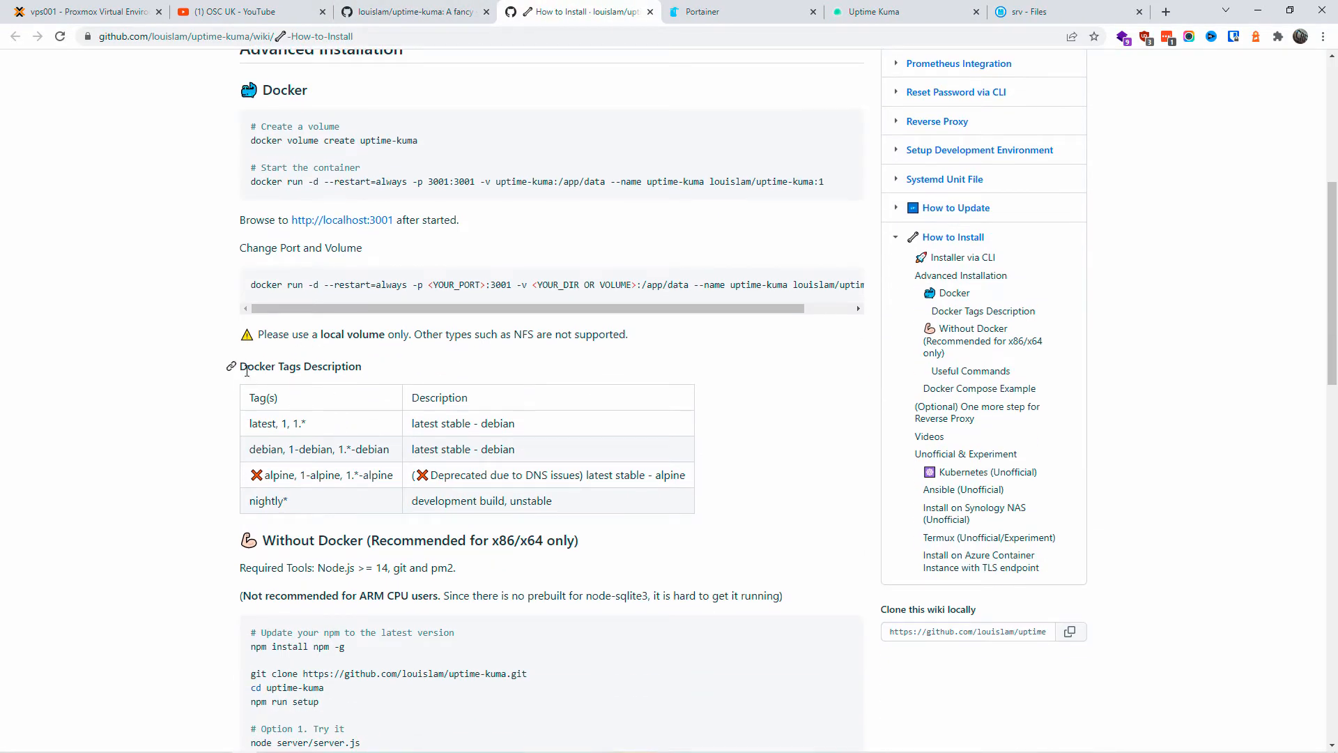
left_click_drag(247, 371, 400, 370)
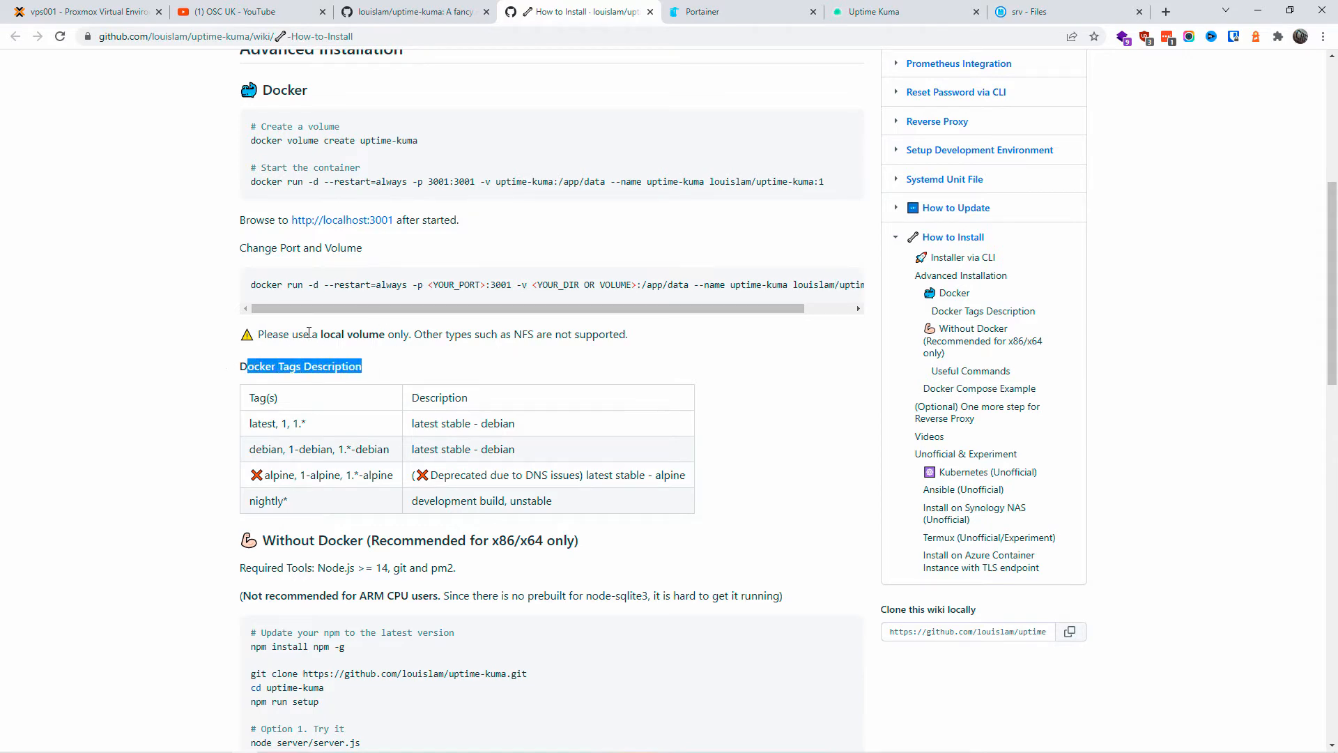
scroll(310, 342, "down", 6)
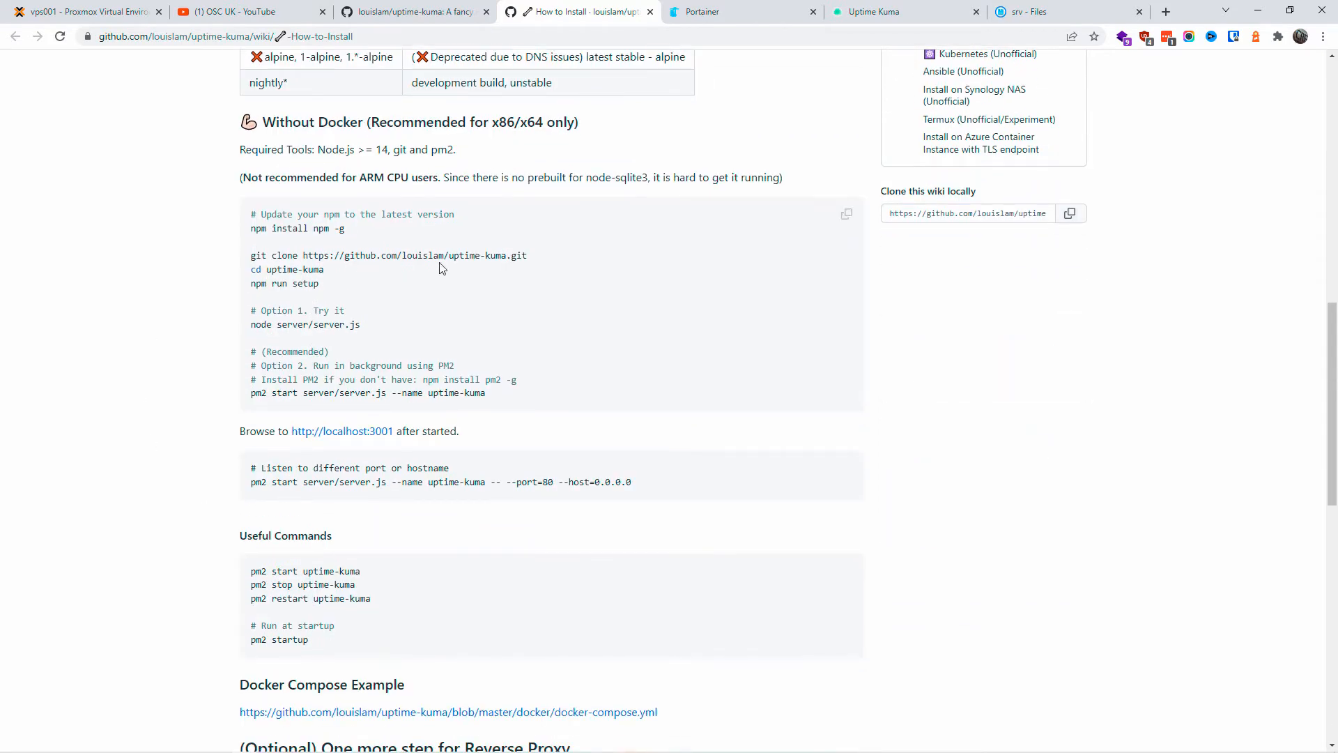
scroll(276, 307, "down", 4)
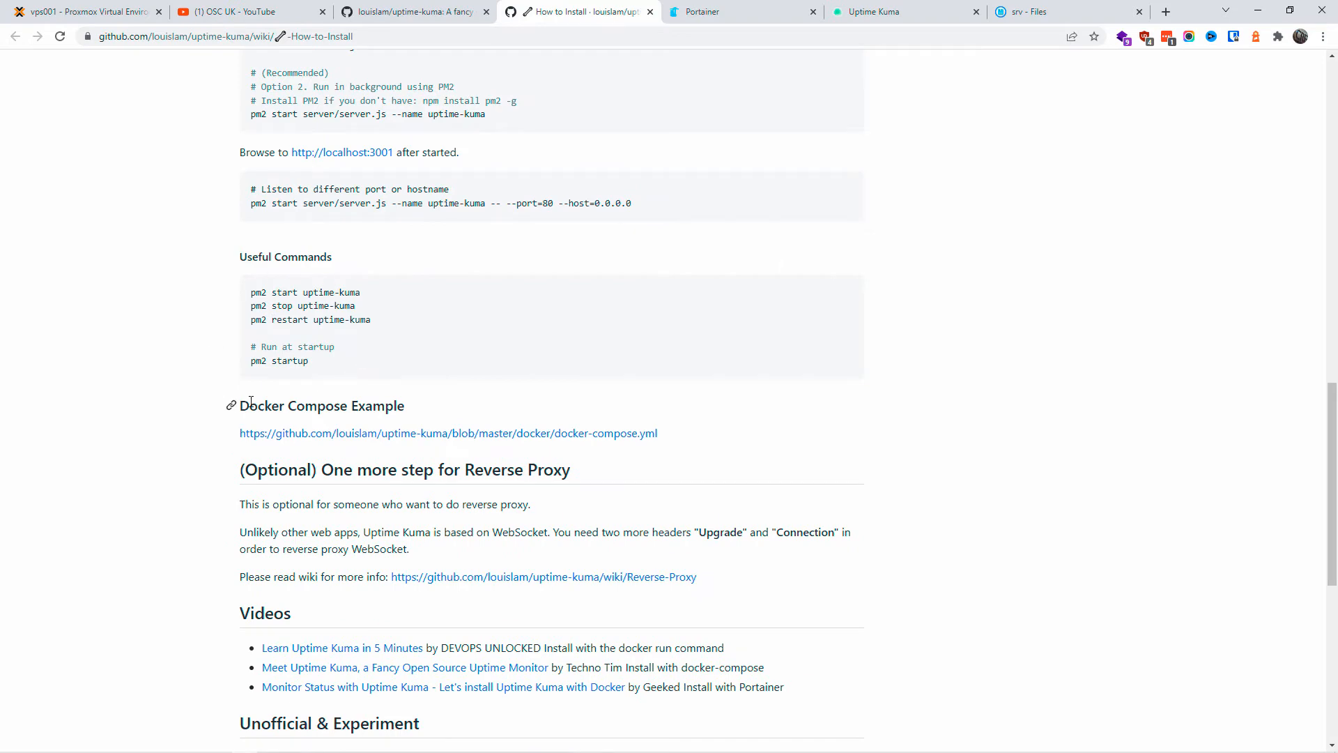
scroll(251, 400, "down", 8)
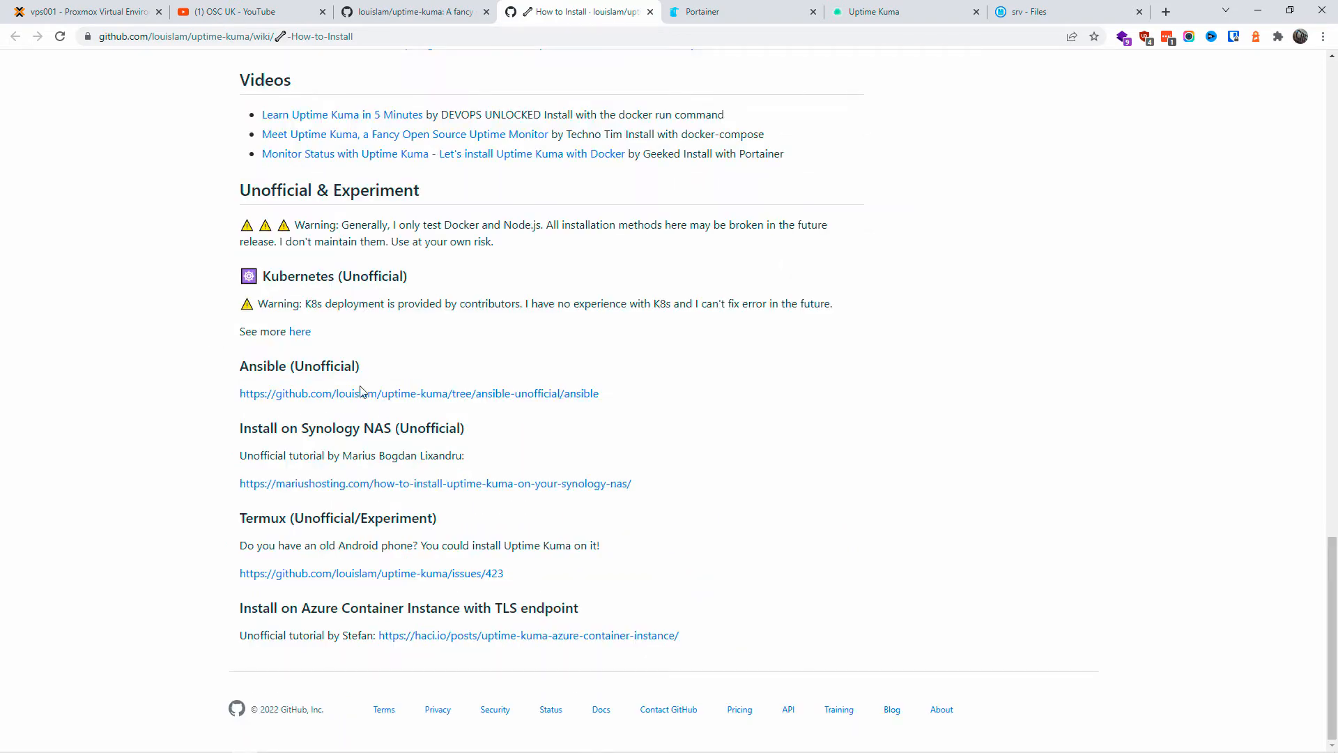
left_click(650, 11)
left_click(718, 10)
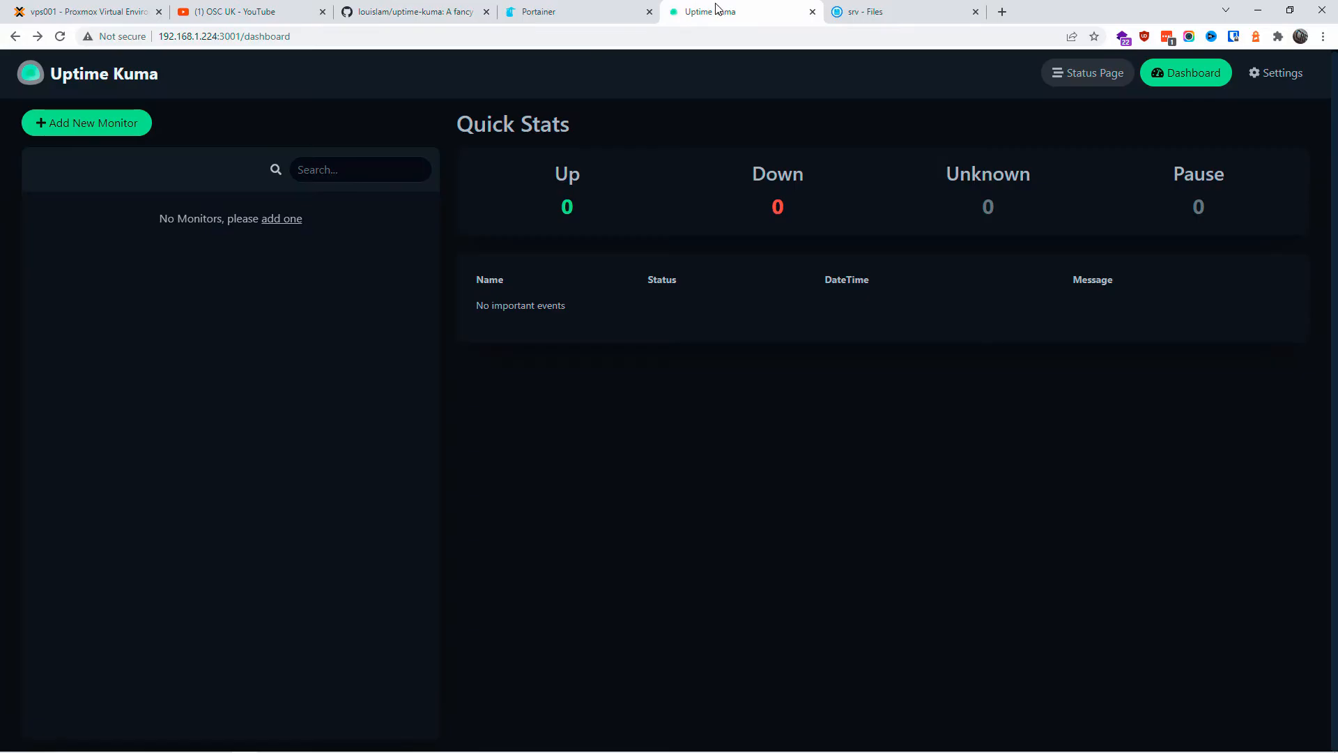
Step: Start a new Uptime Kuma monitor, keeping HTTP(s) as its monitor type
left_click(112, 130)
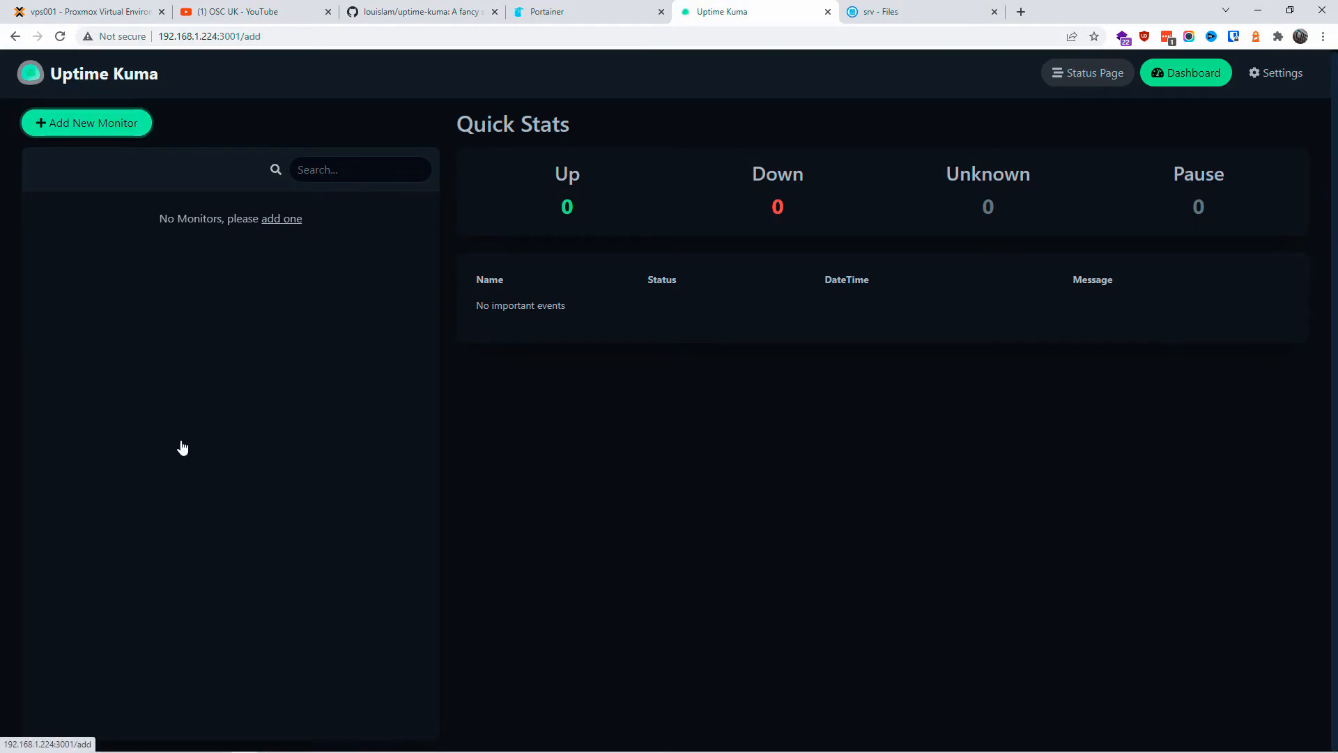
left_click(505, 230)
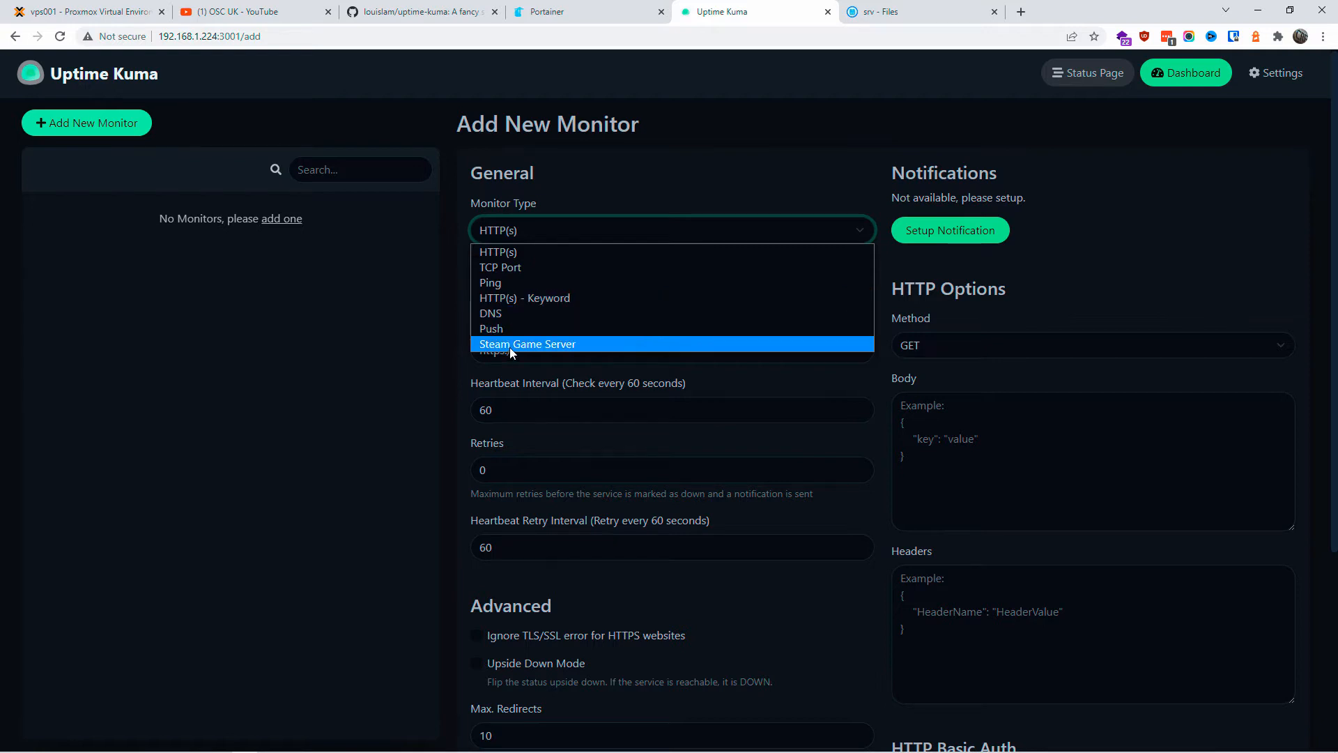
left_click(533, 249)
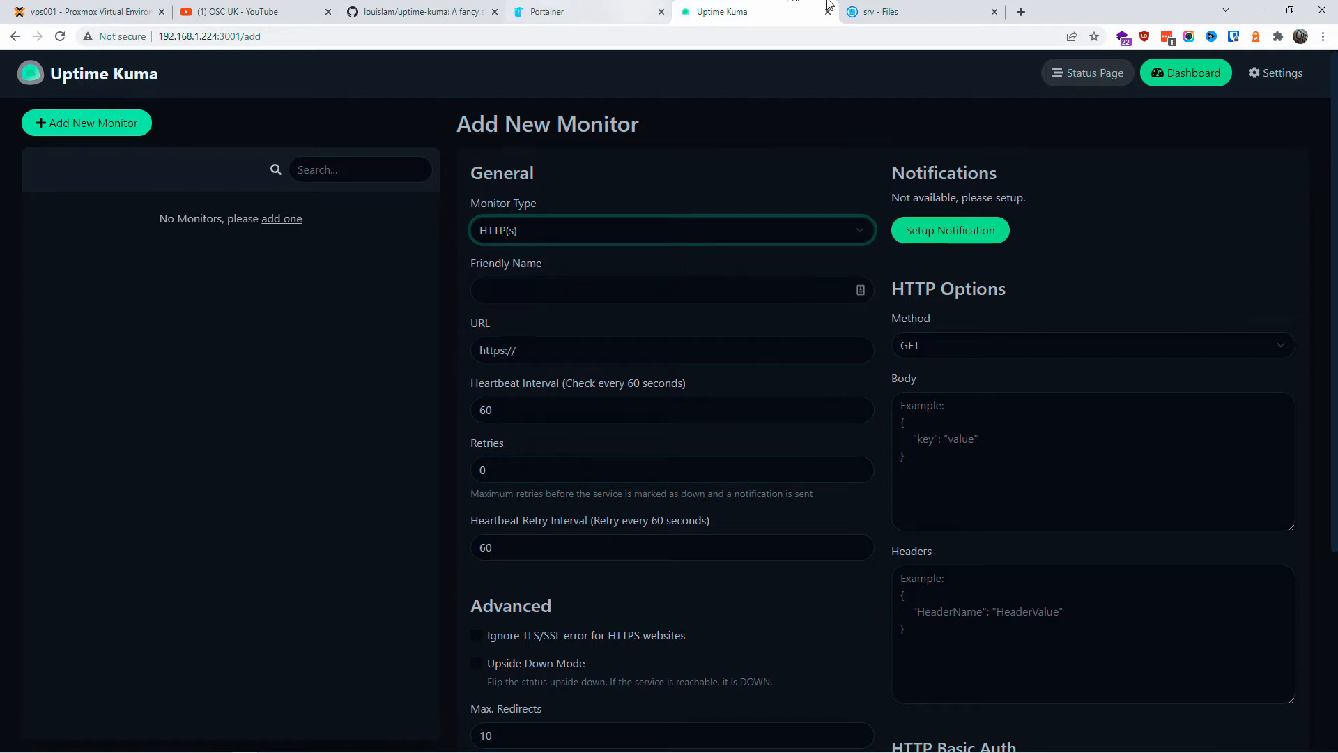
key("ctrl+Tab")
Step: Copy the opensourcechannel.uk domain from the File Browser address bar and go back to the monitor form
left_click(226, 35)
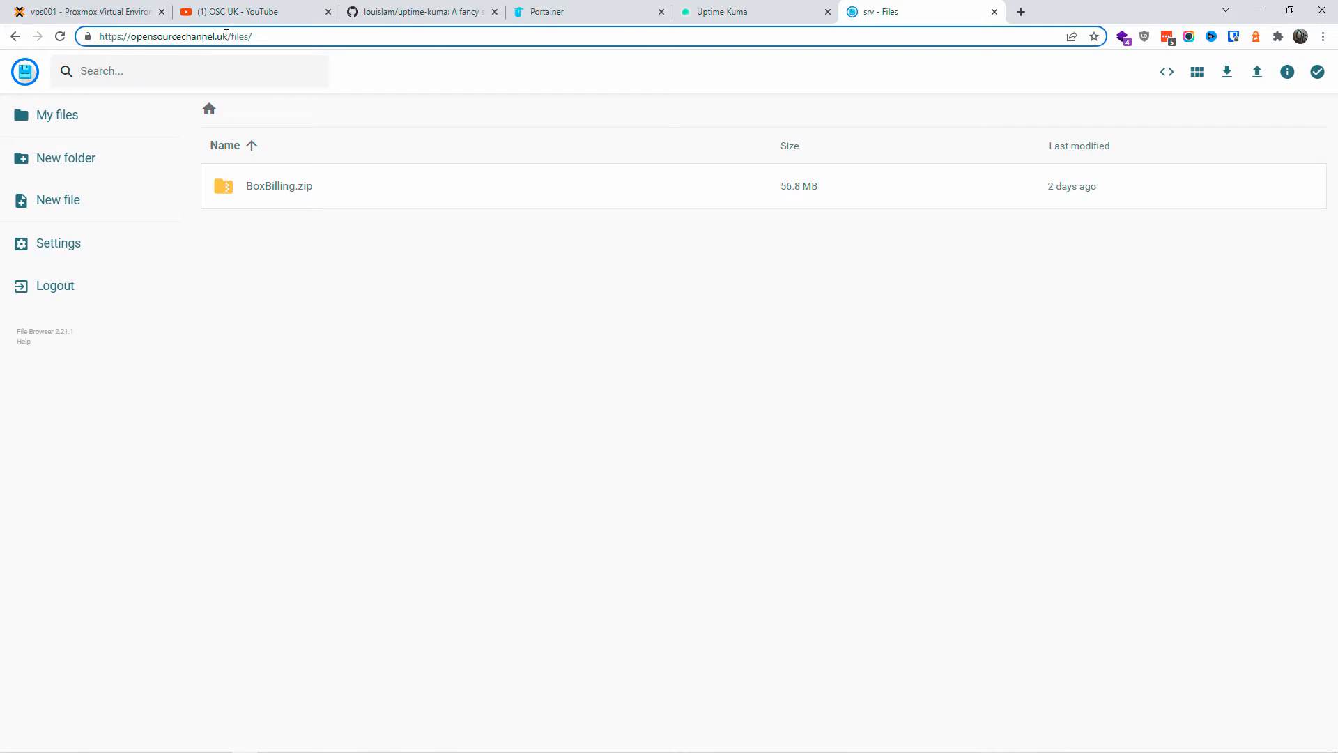
key("shift+Home")
left_click(142, 35)
left_click_drag(132, 39, 229, 36)
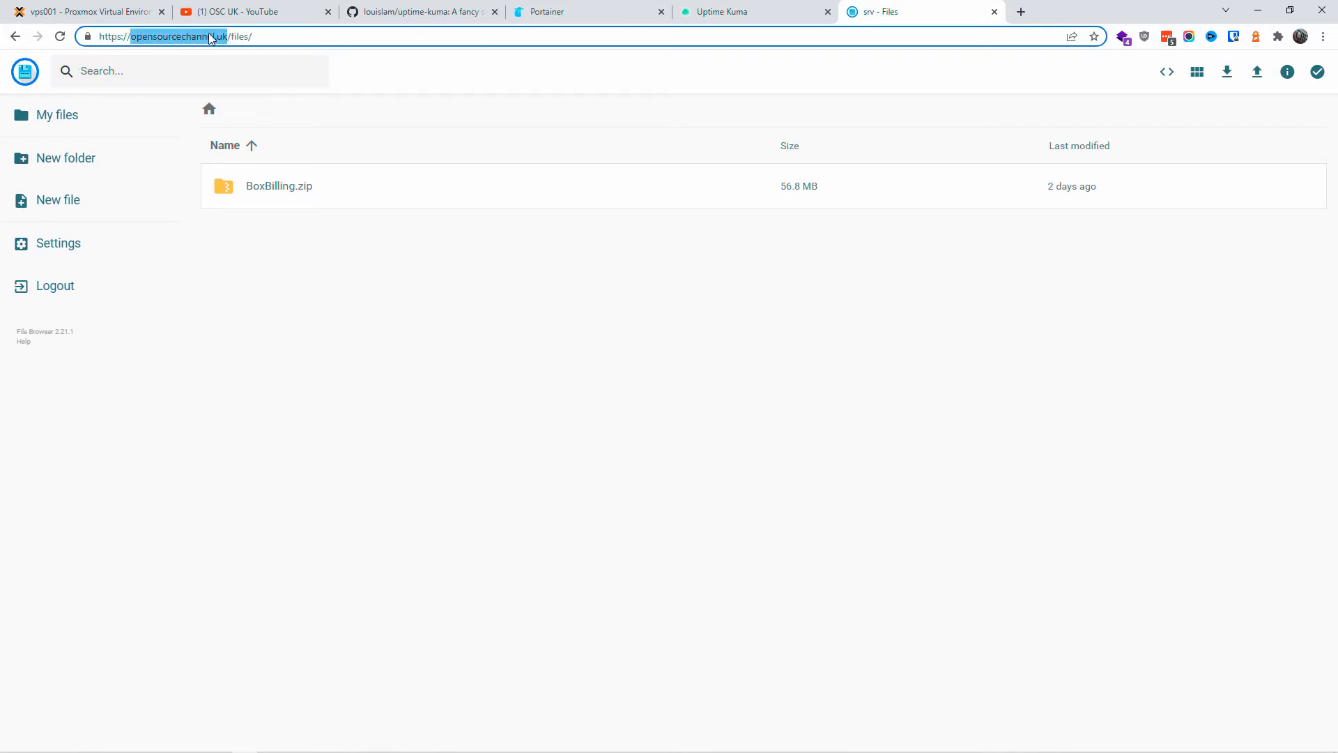
right_click(211, 39)
left_click(265, 111)
left_click(741, 8)
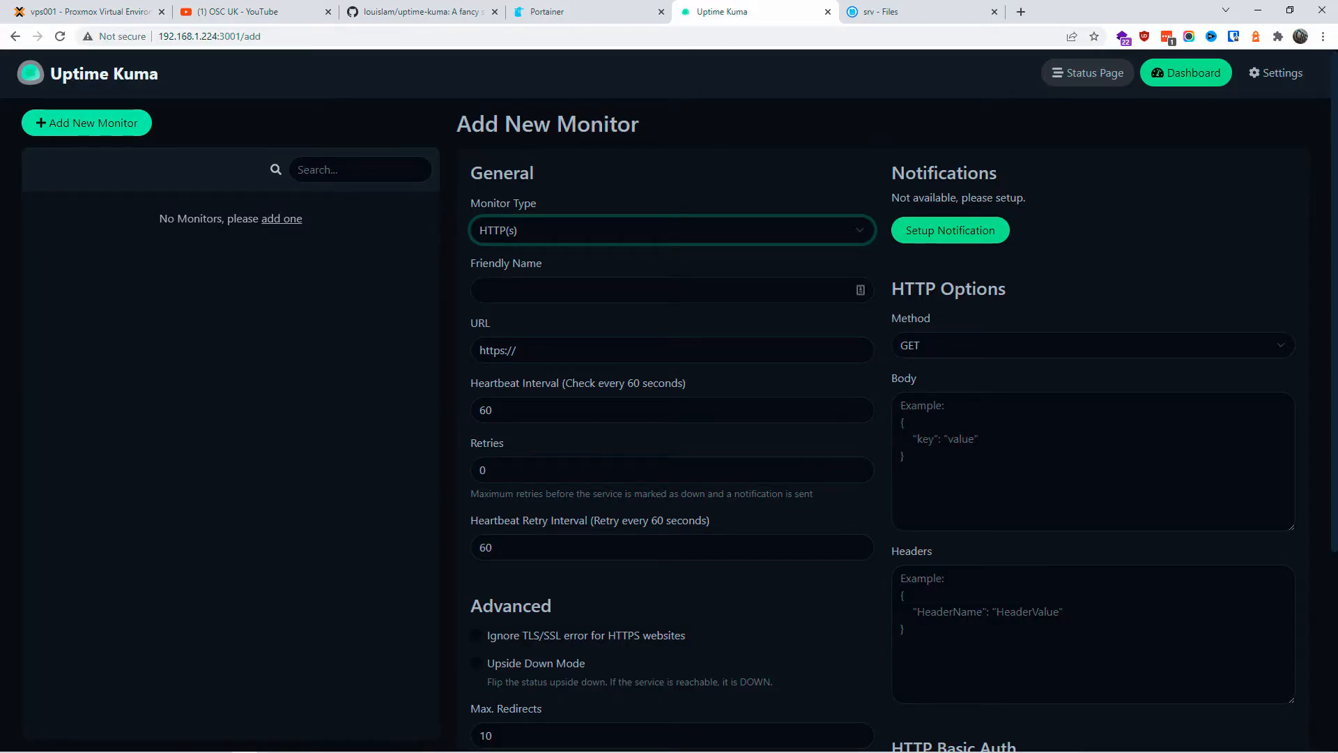
left_click(598, 350)
key("ctrl+v")
left_click(598, 292)
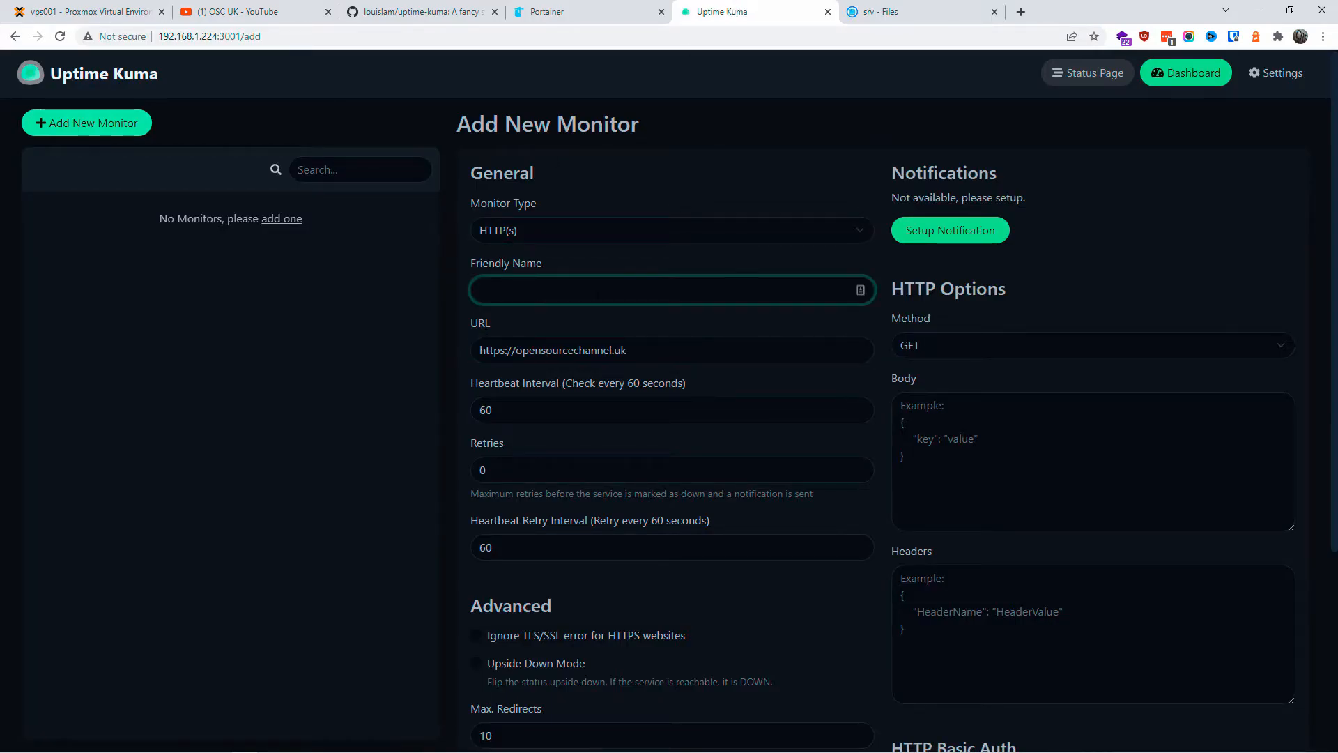
type("OpenSource Channel File Management")
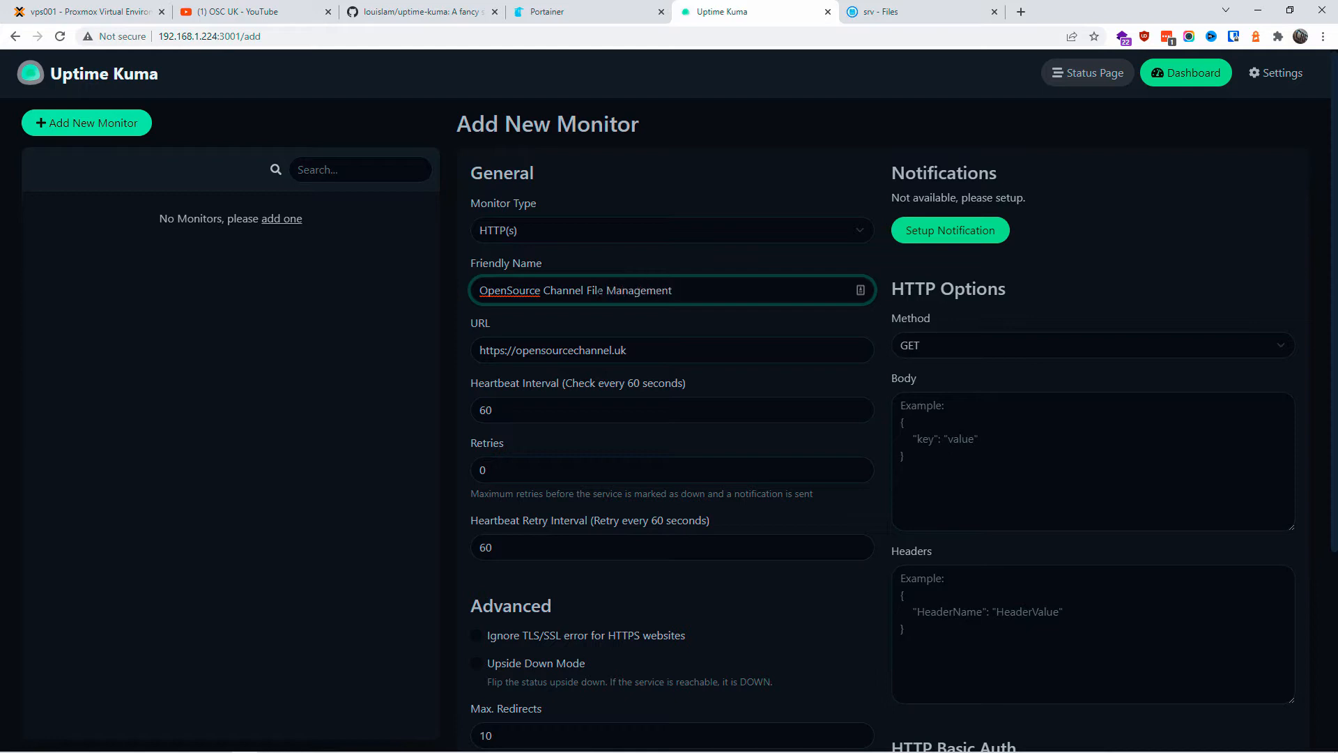
left_click_drag(471, 383, 687, 383)
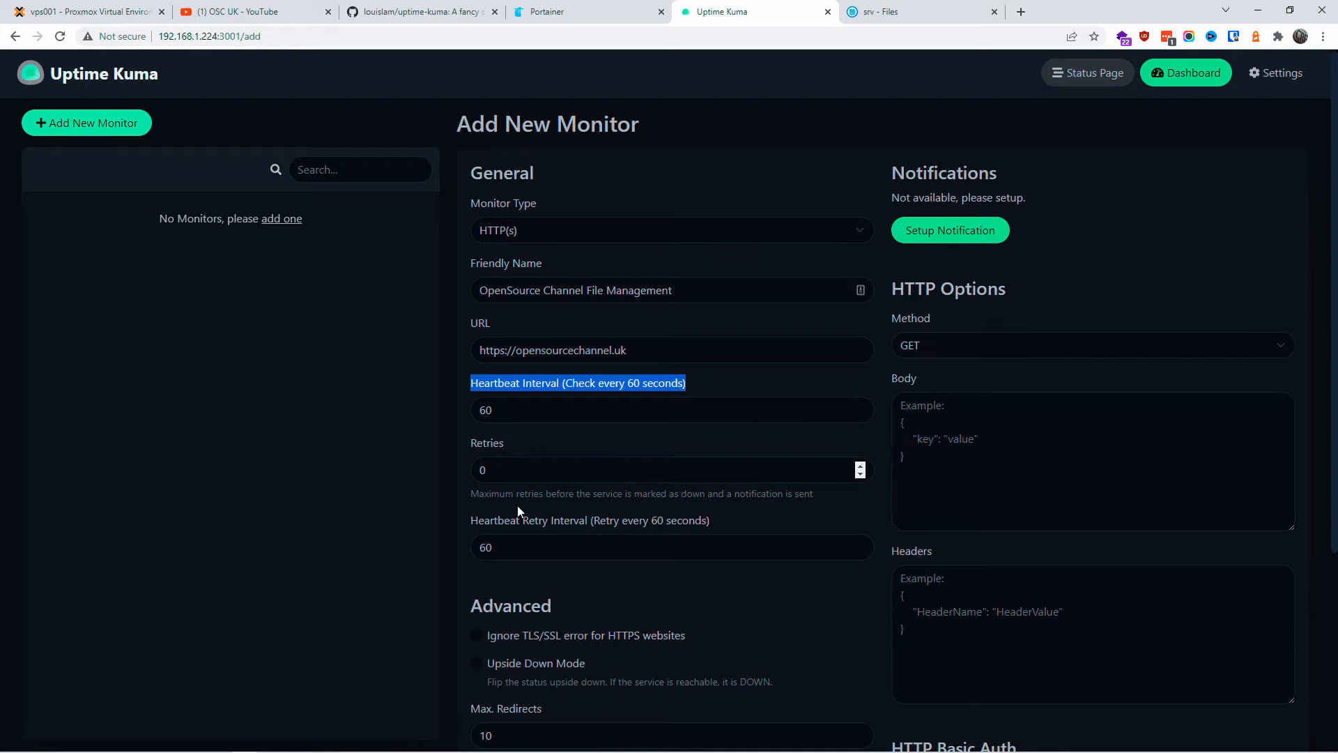
left_click(519, 547)
left_click(518, 470)
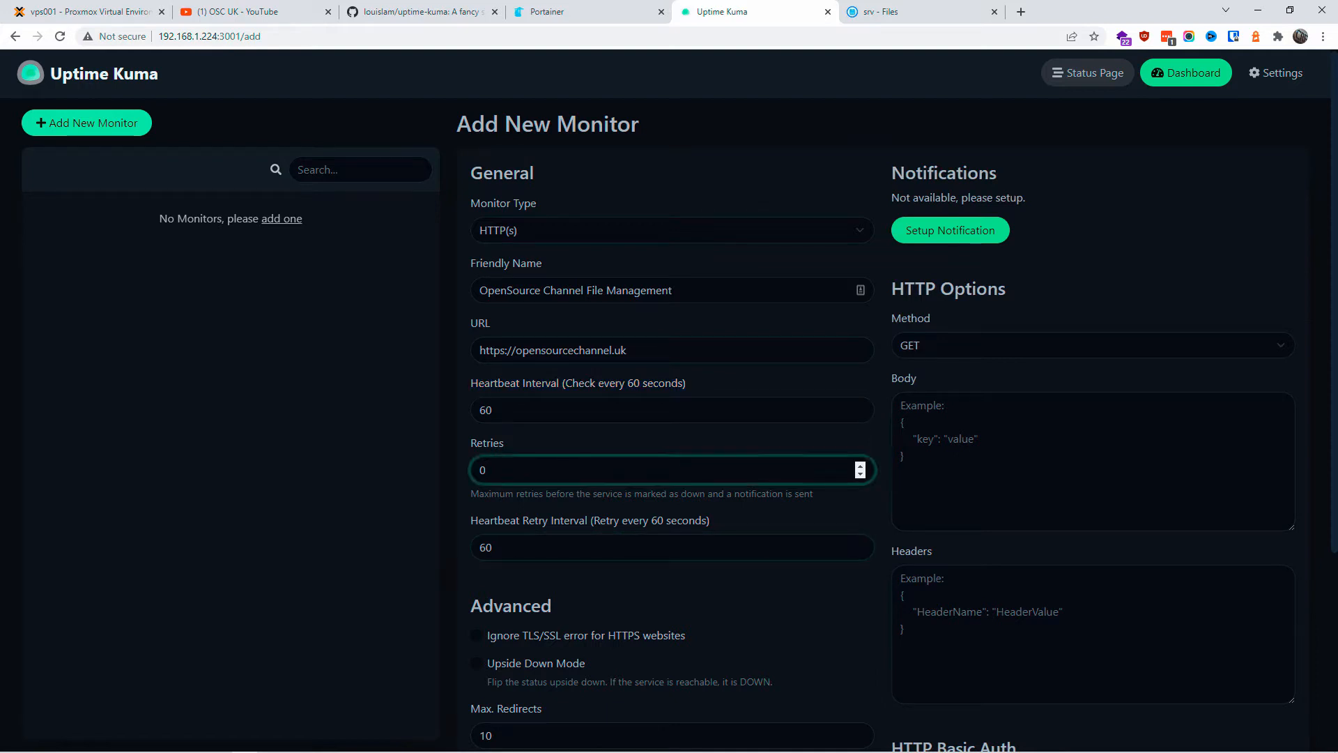
left_click(519, 410)
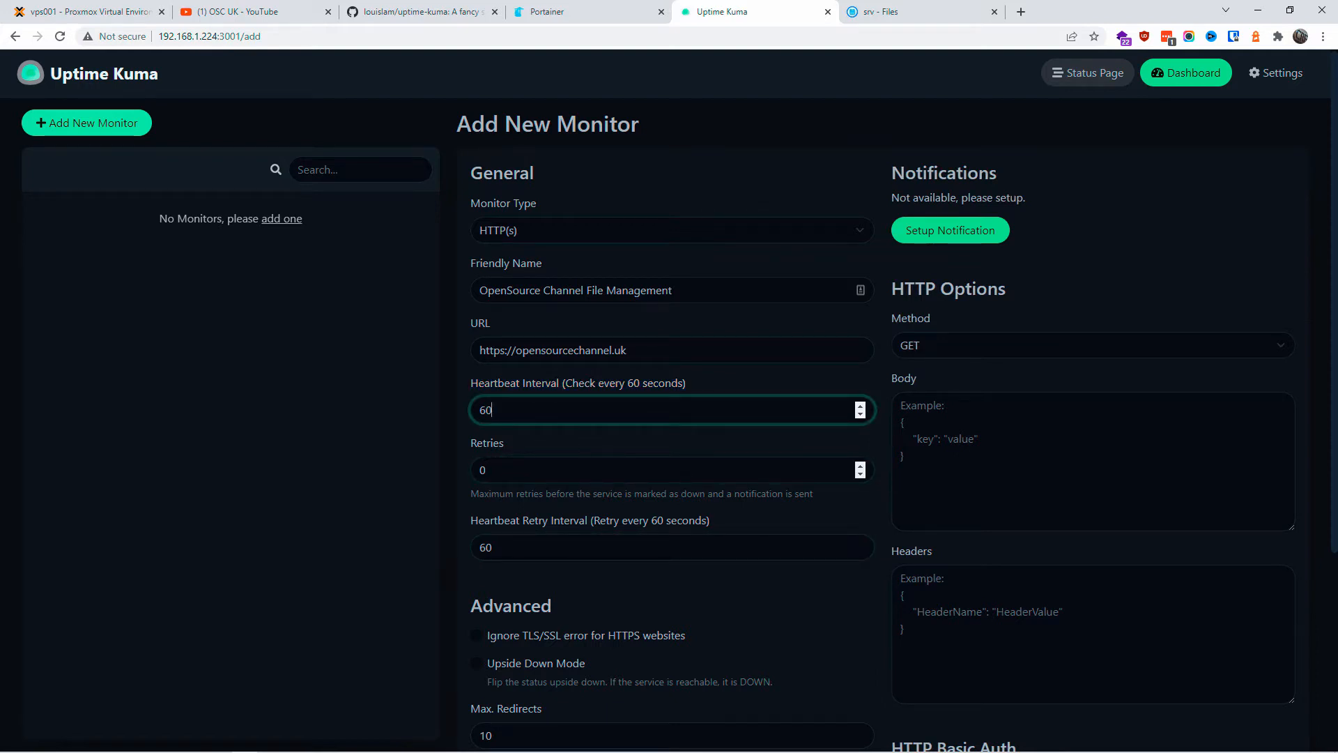
scroll(711, 509, "down", 3)
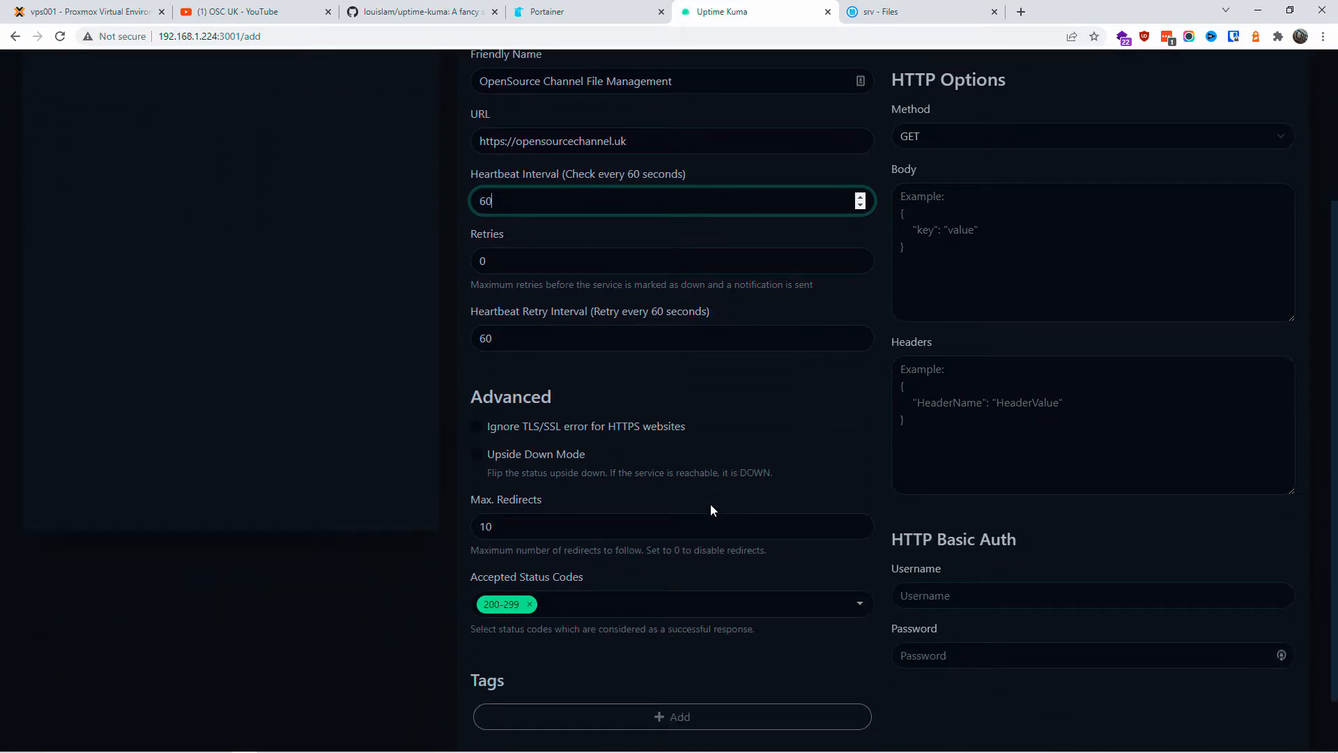
scroll(709, 504, "down", 1)
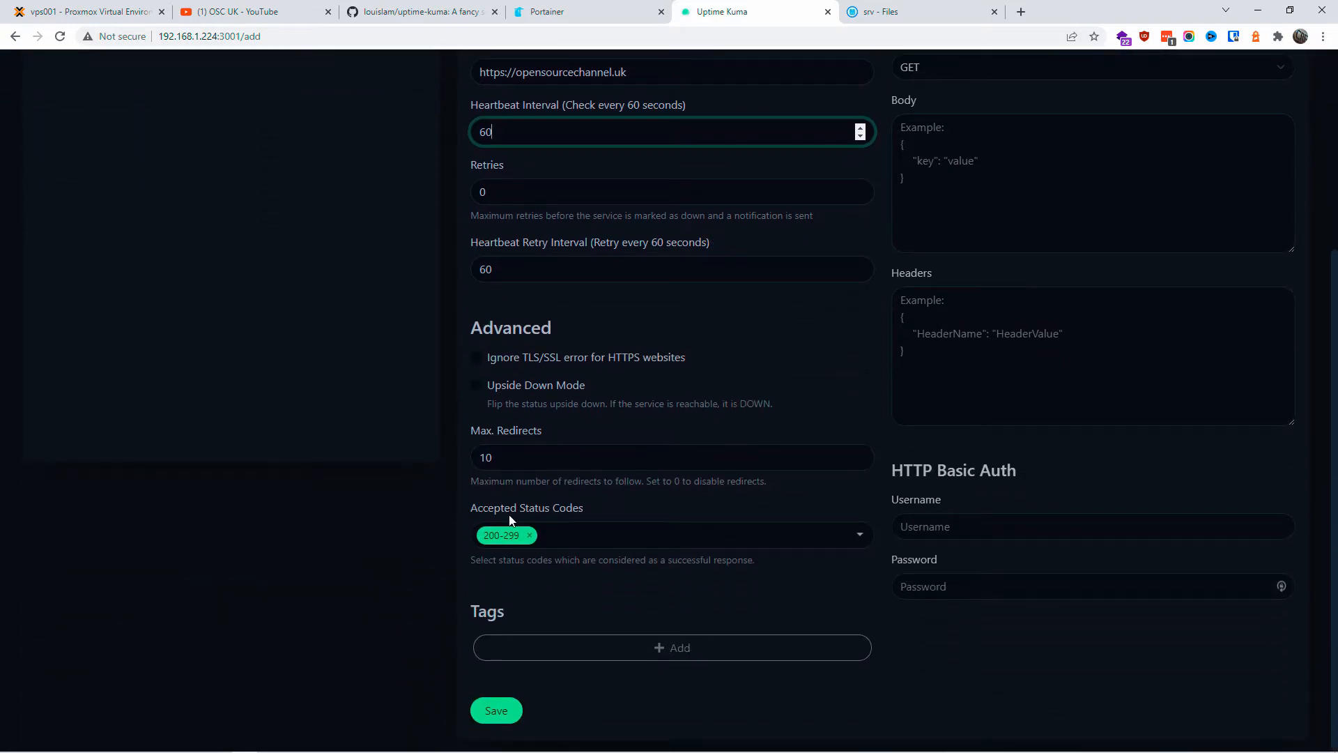
Step: Remove and re-select 200-299 as the accepted status codes, then begin adding a tag
left_click(863, 538)
scroll(722, 551, "up", 3)
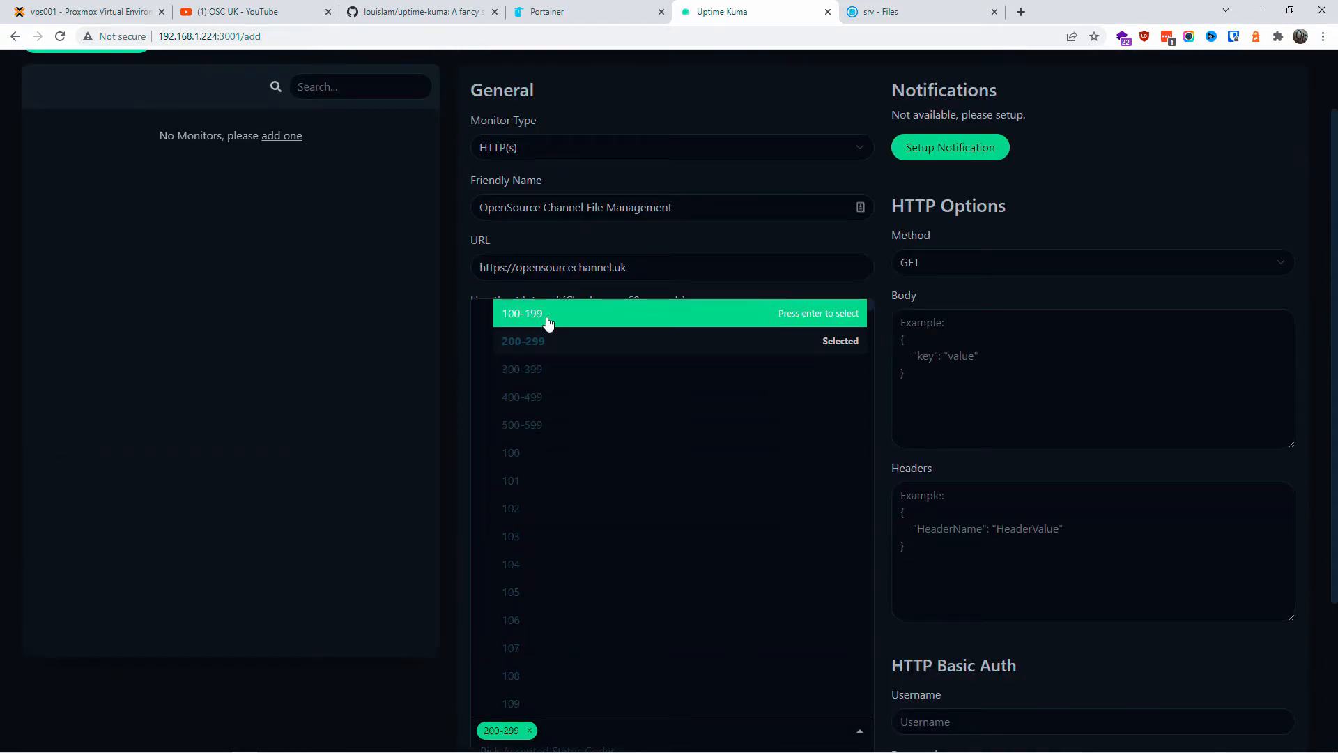
left_click(547, 349)
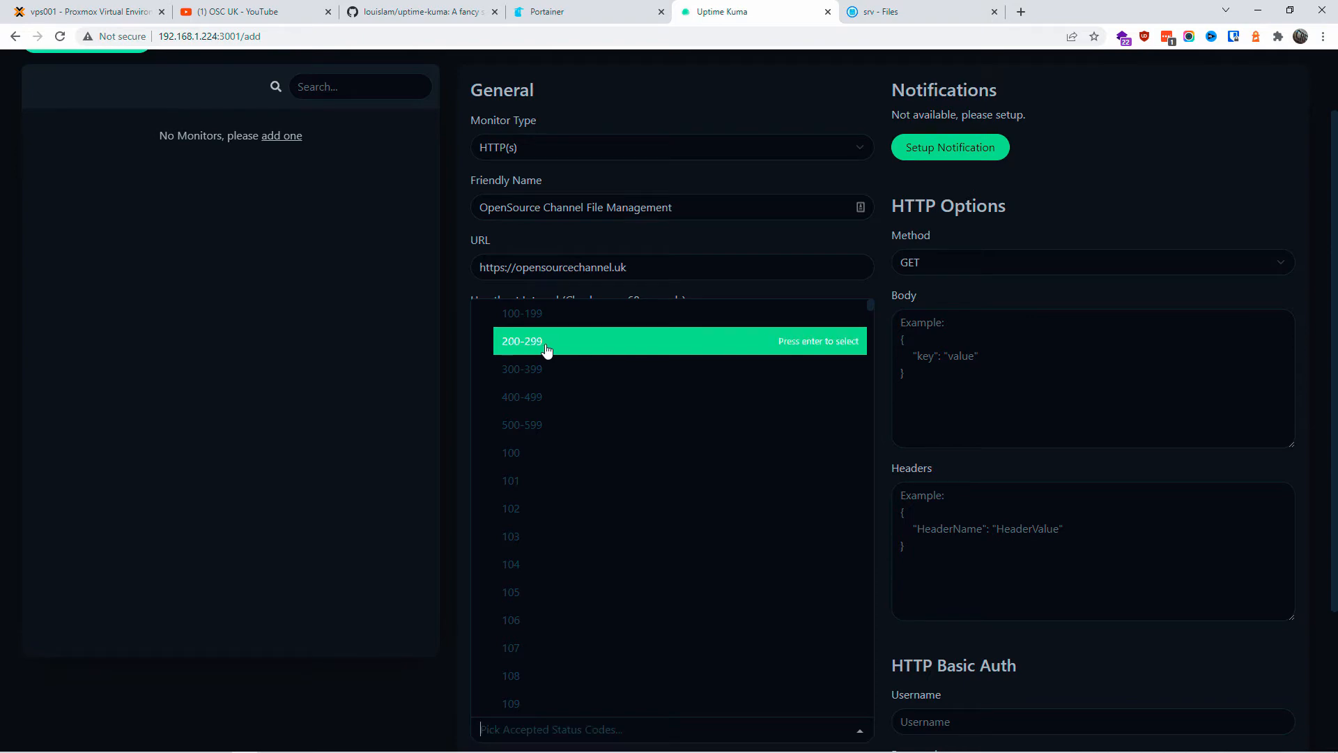
left_click(320, 434)
scroll(354, 541, "down", 3)
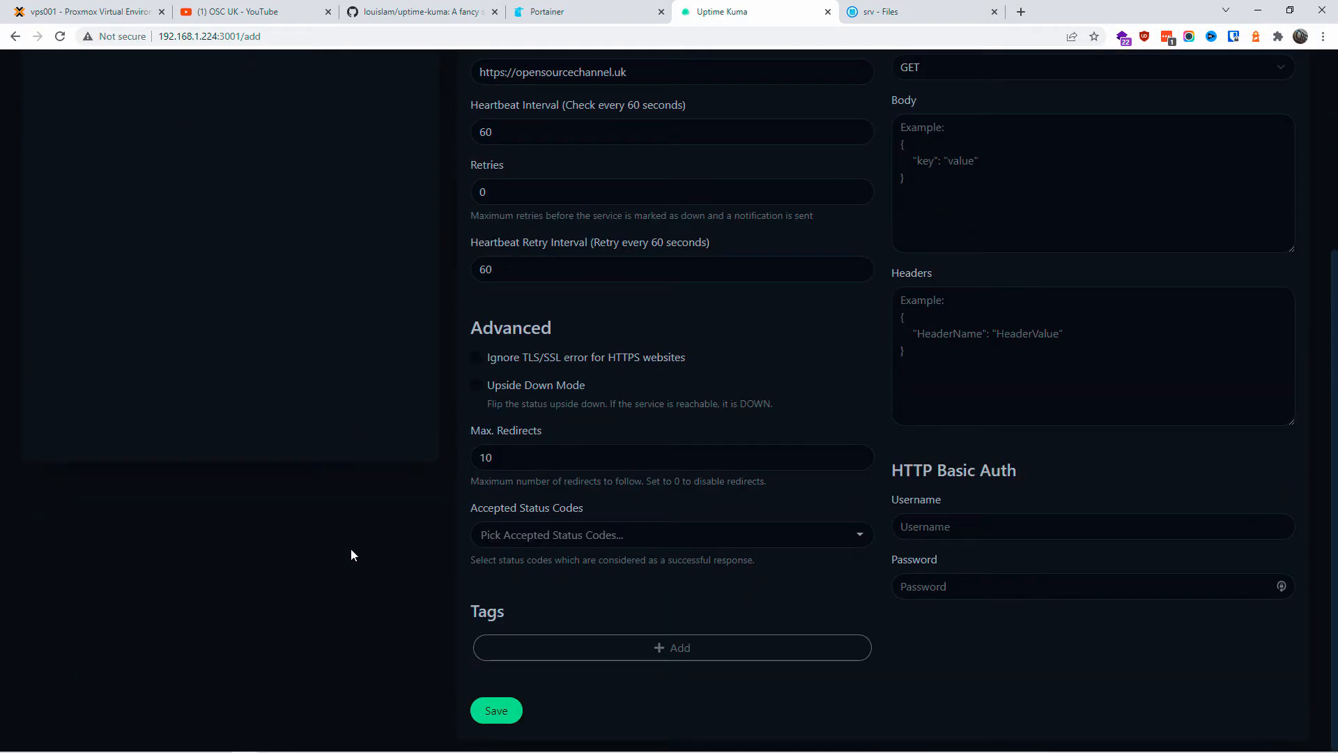
left_click(484, 535)
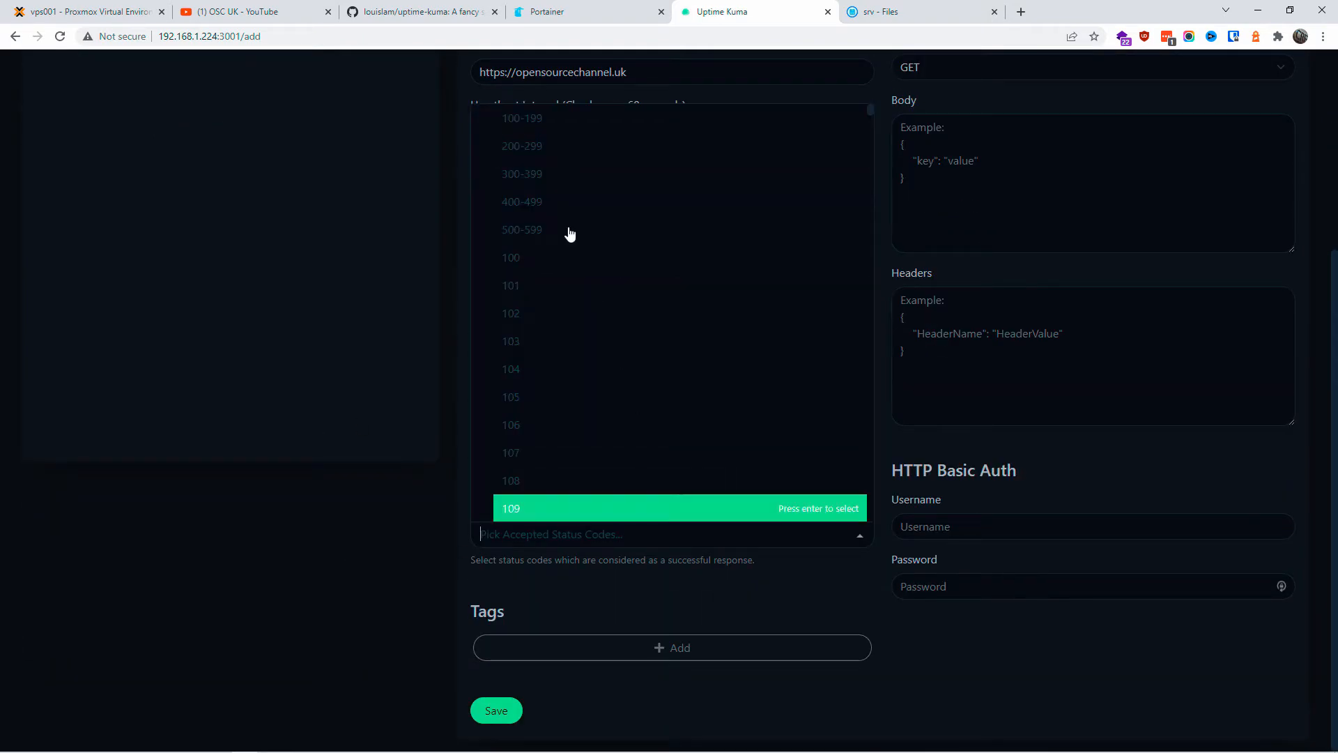
left_click(550, 147)
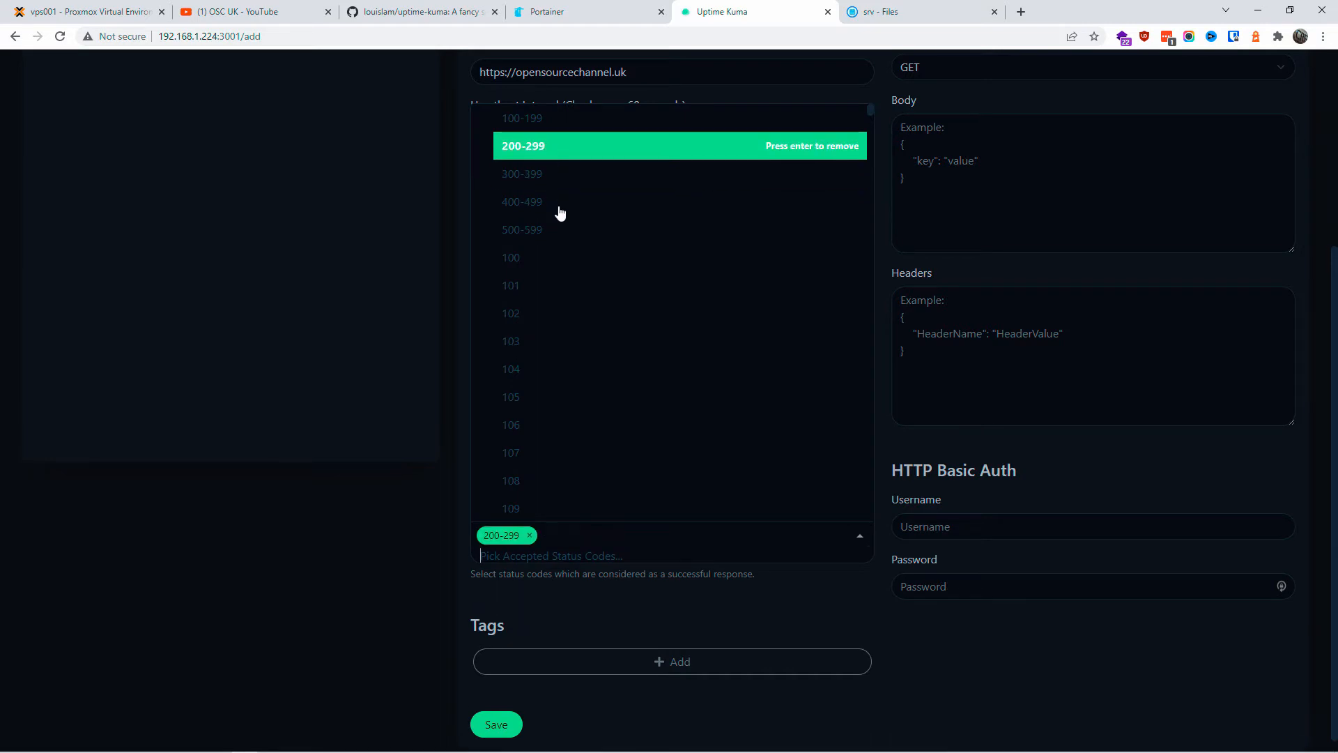
left_click(595, 662)
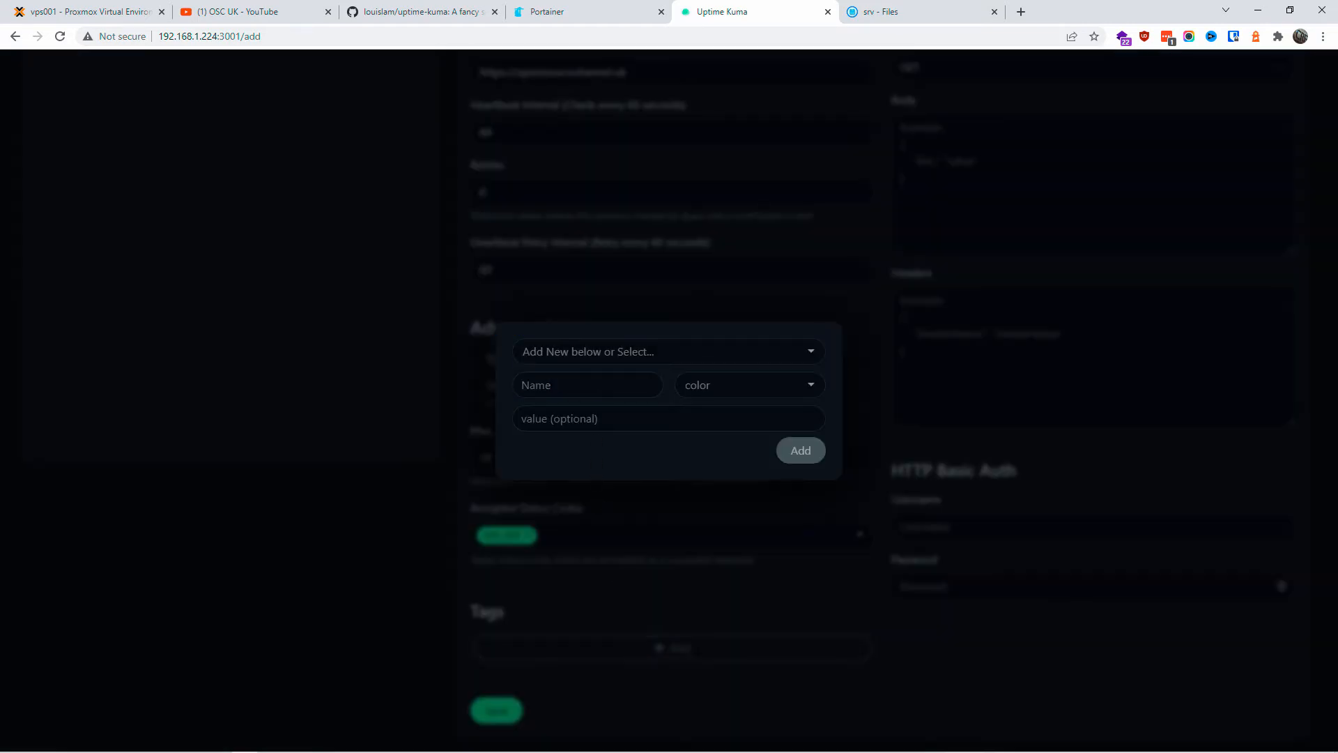
Step: Create a Blue tag named Main Site for the monitor
left_click(592, 352)
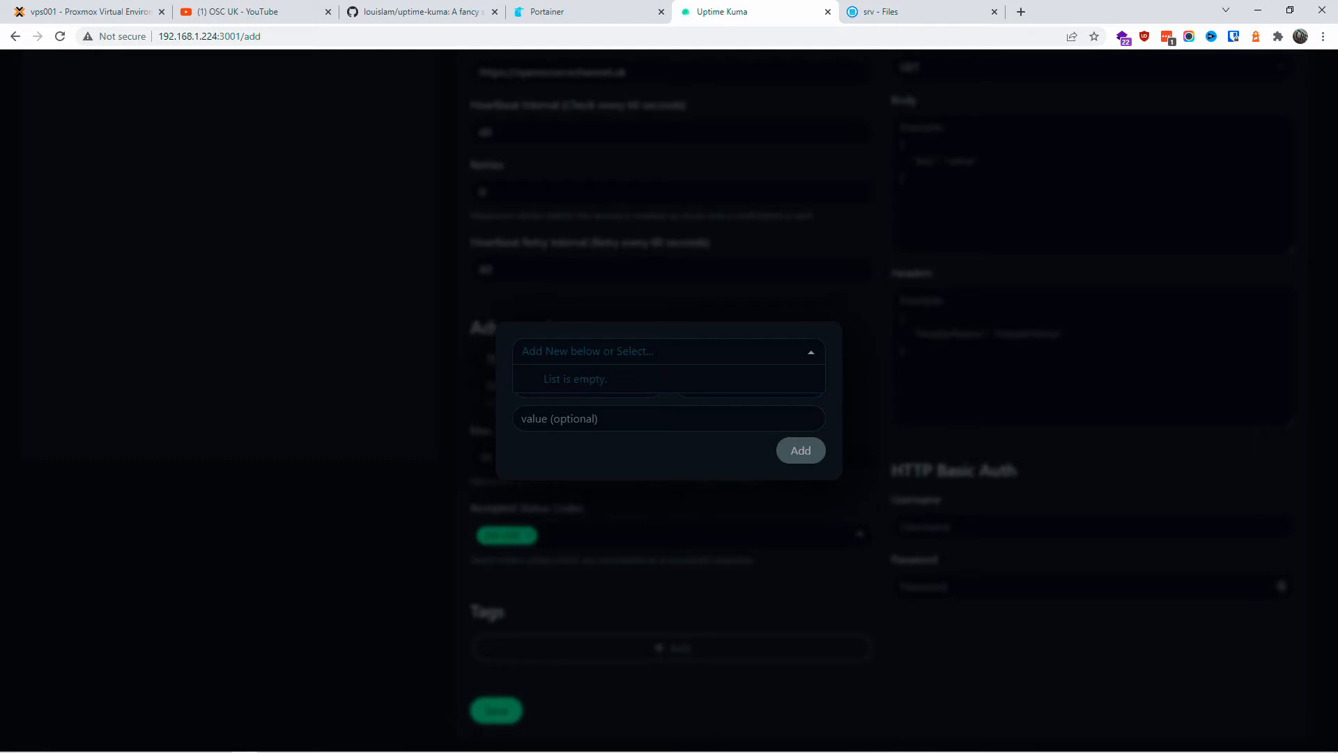
type("MAin Site")
key("BackSpace")
type("a")
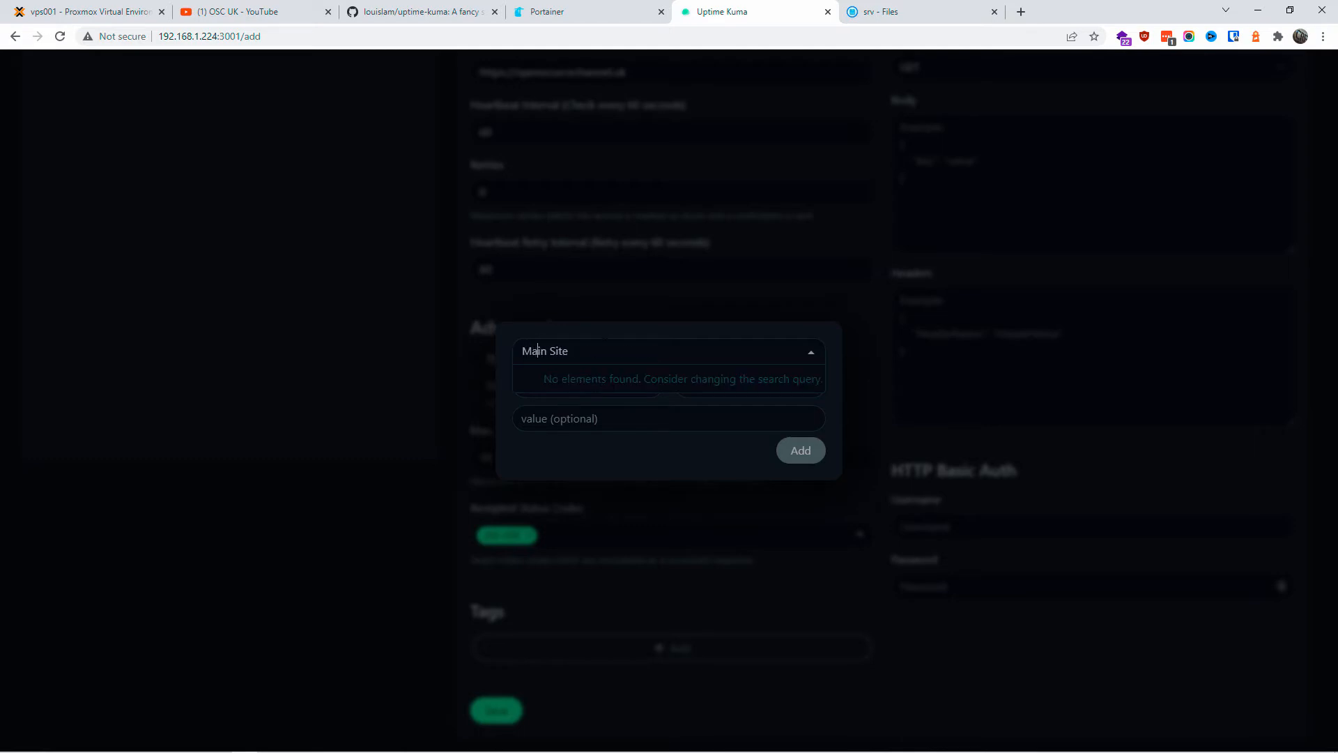
left_click(663, 411)
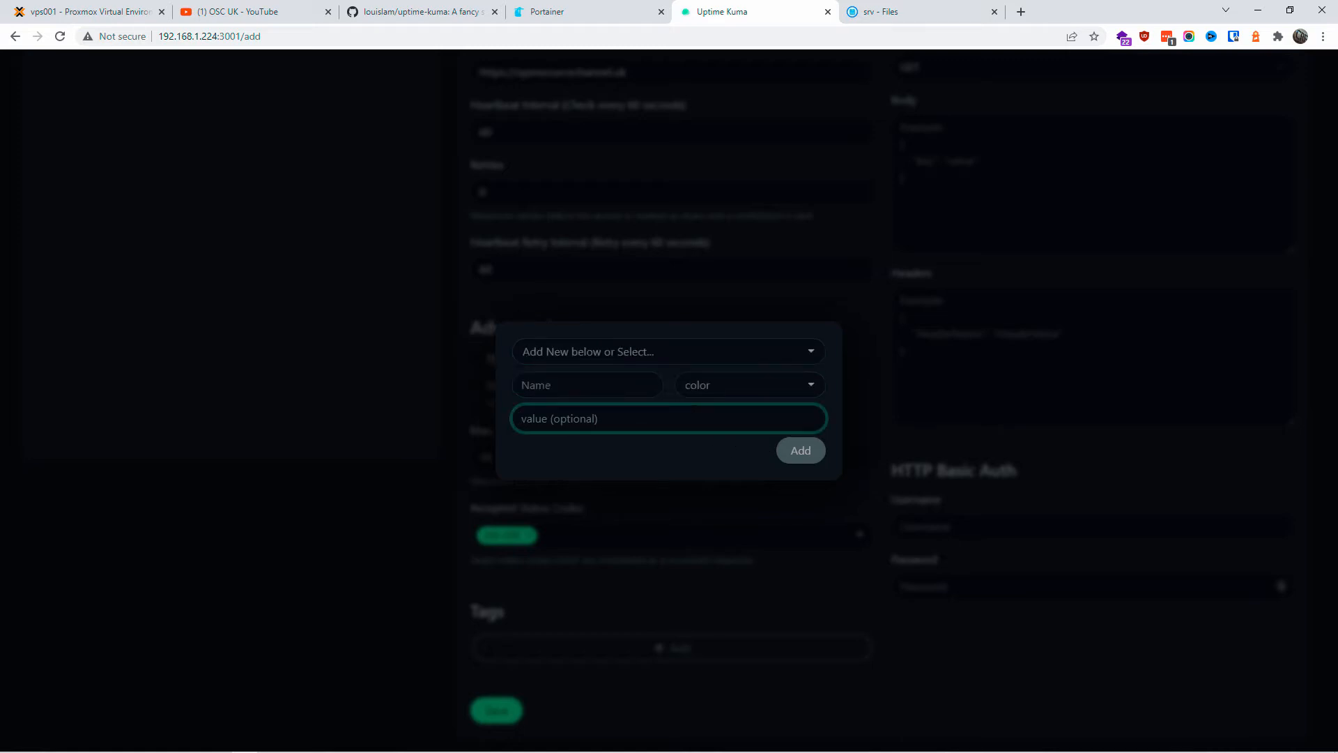
left_click(587, 385)
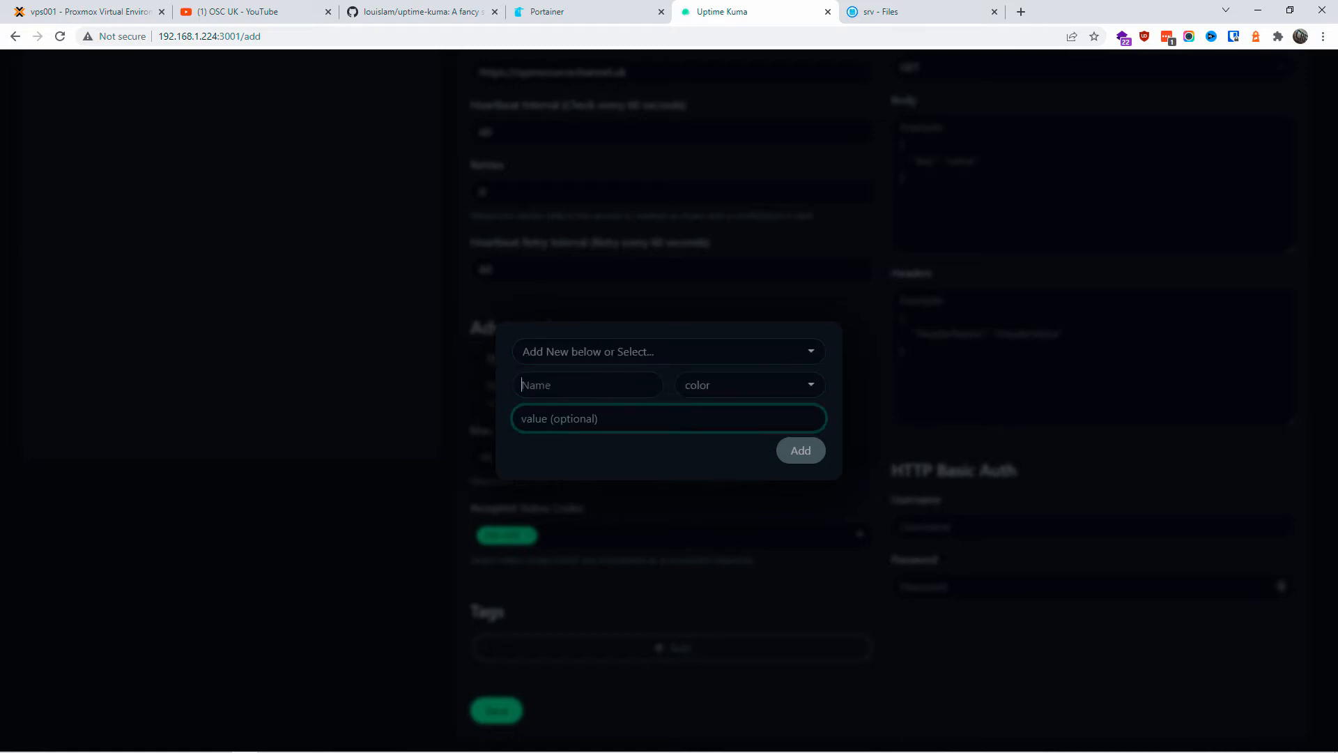
left_click(713, 385)
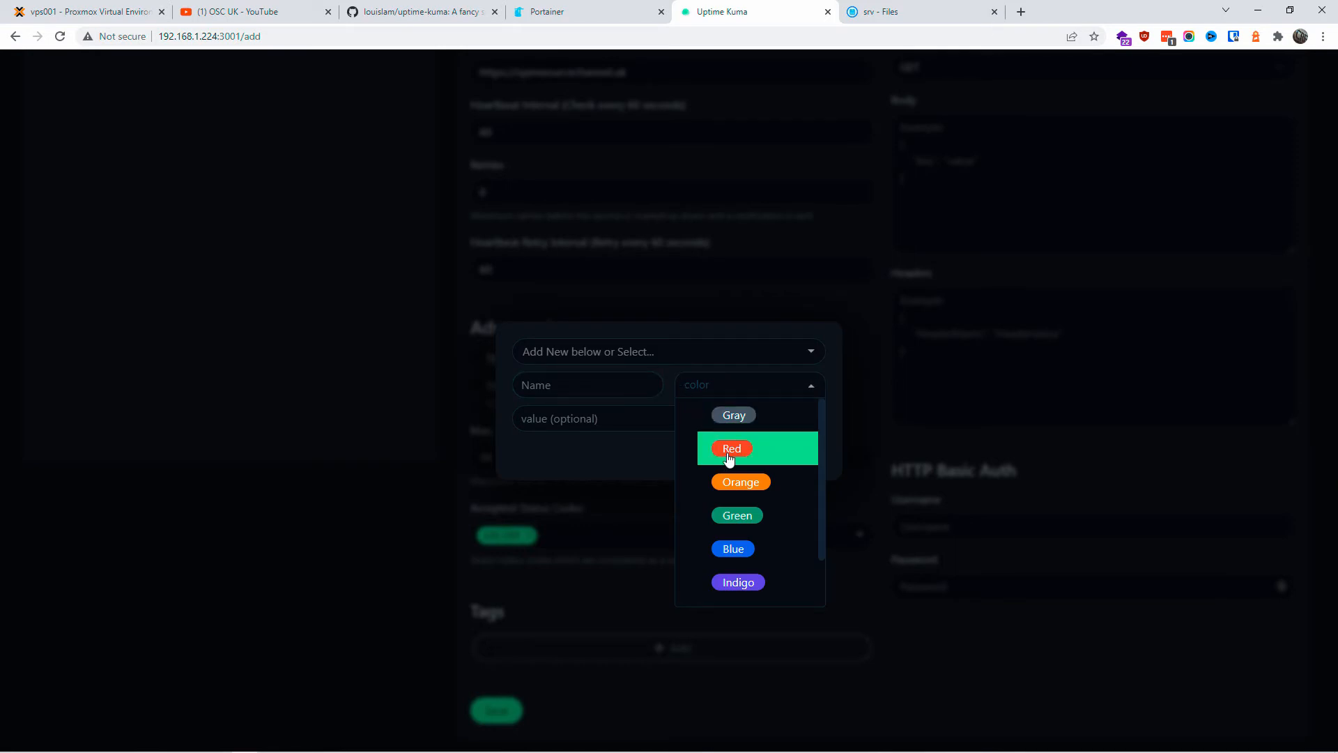
left_click(747, 549)
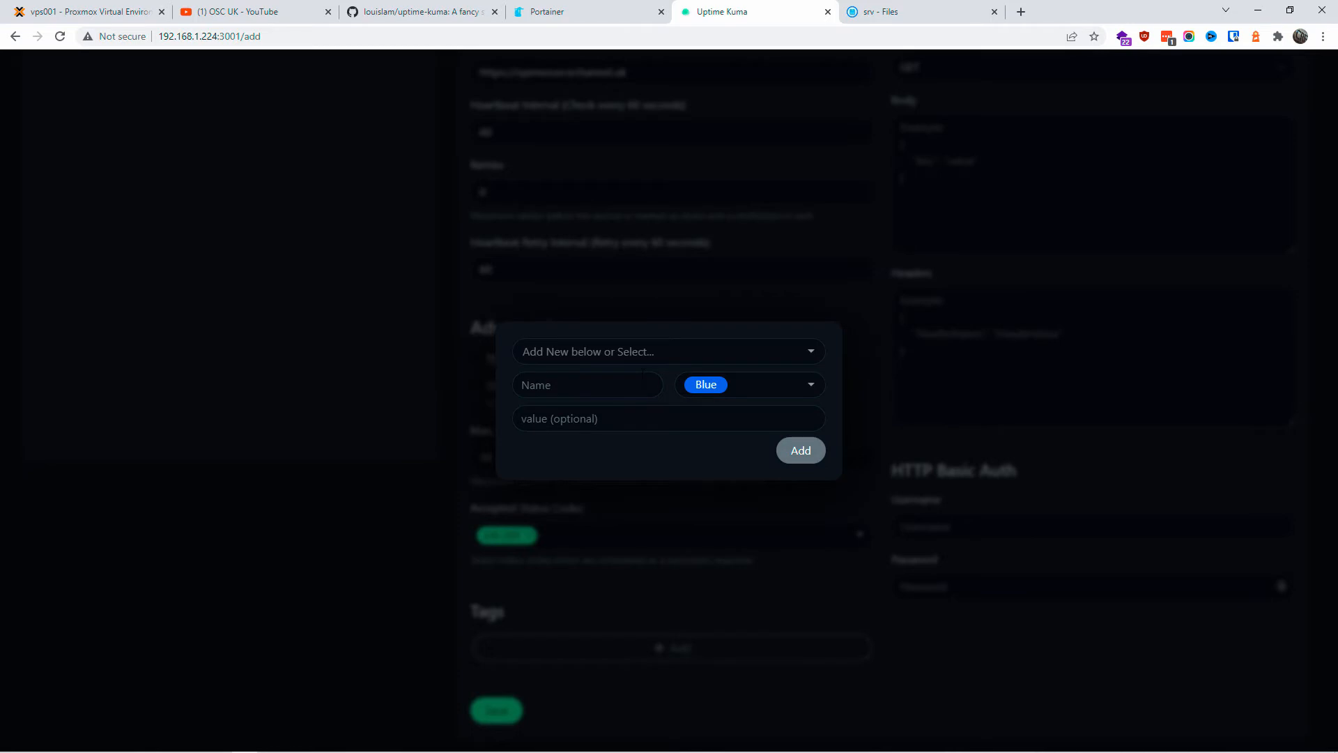
scroll(656, 592, "down", 1)
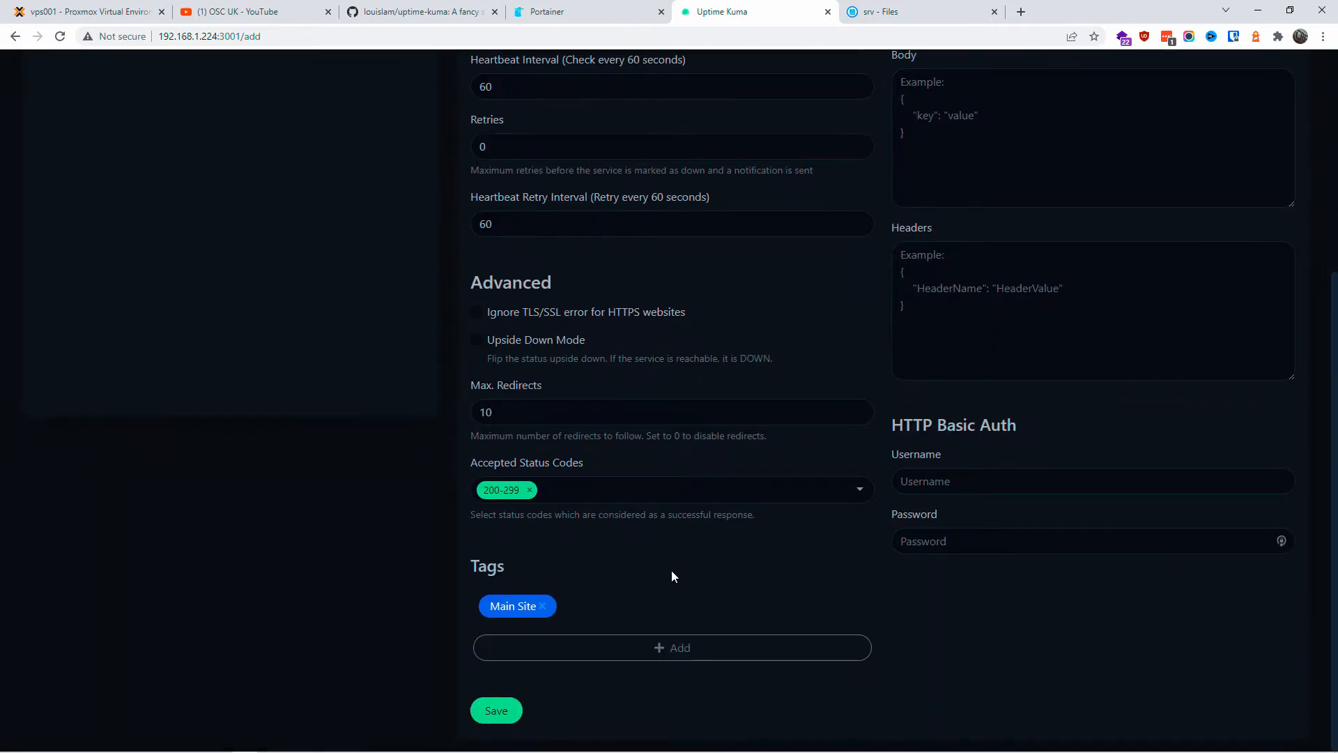
Step: Reopen the tag dialog and dismiss it without adding a second tag
left_click(659, 647)
left_click(706, 359)
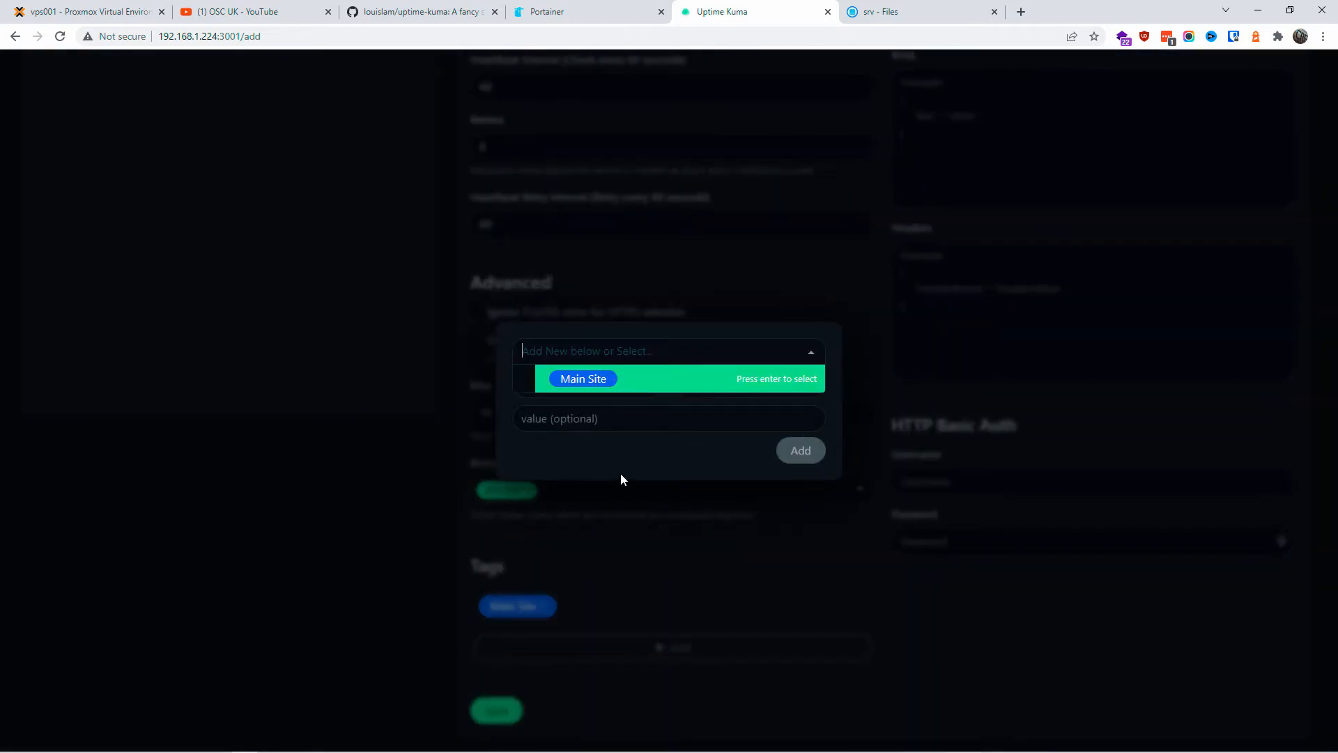
left_click(902, 303)
left_click(715, 531)
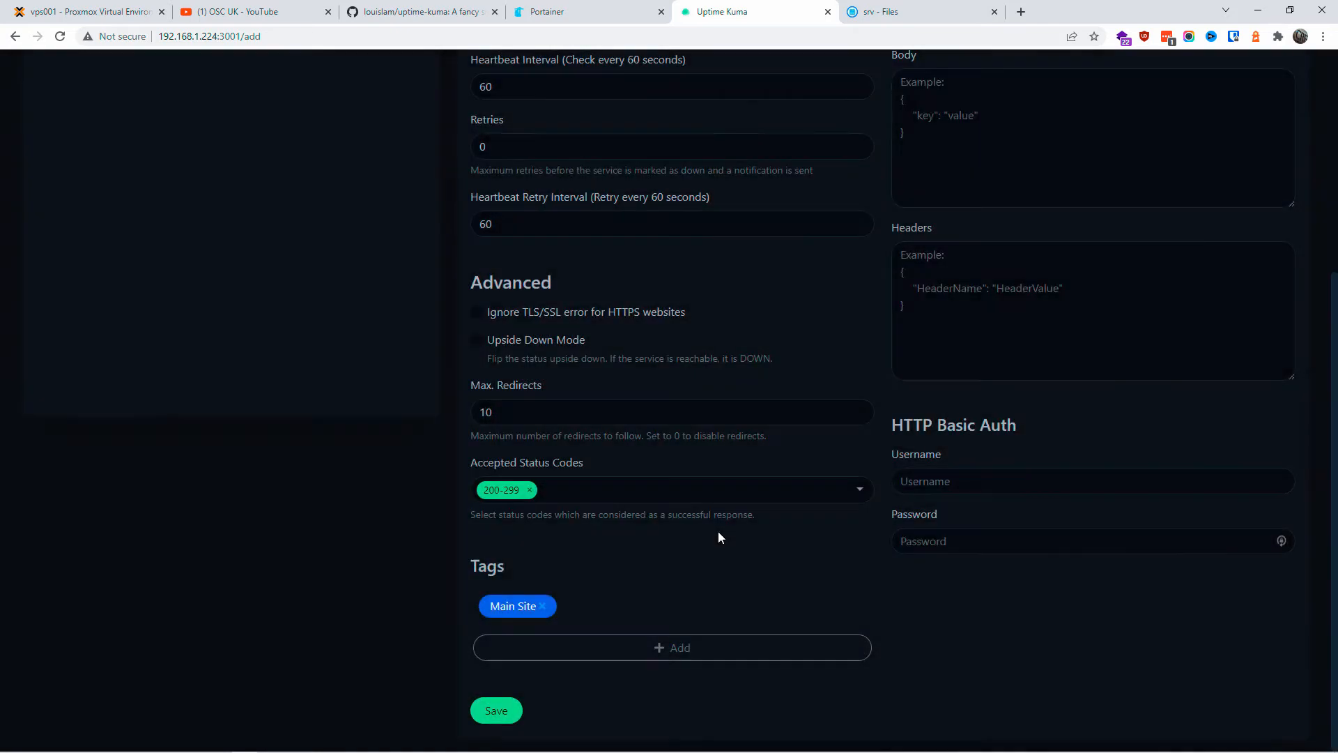
scroll(722, 538, "up", 5)
scroll(696, 580, "down", 2)
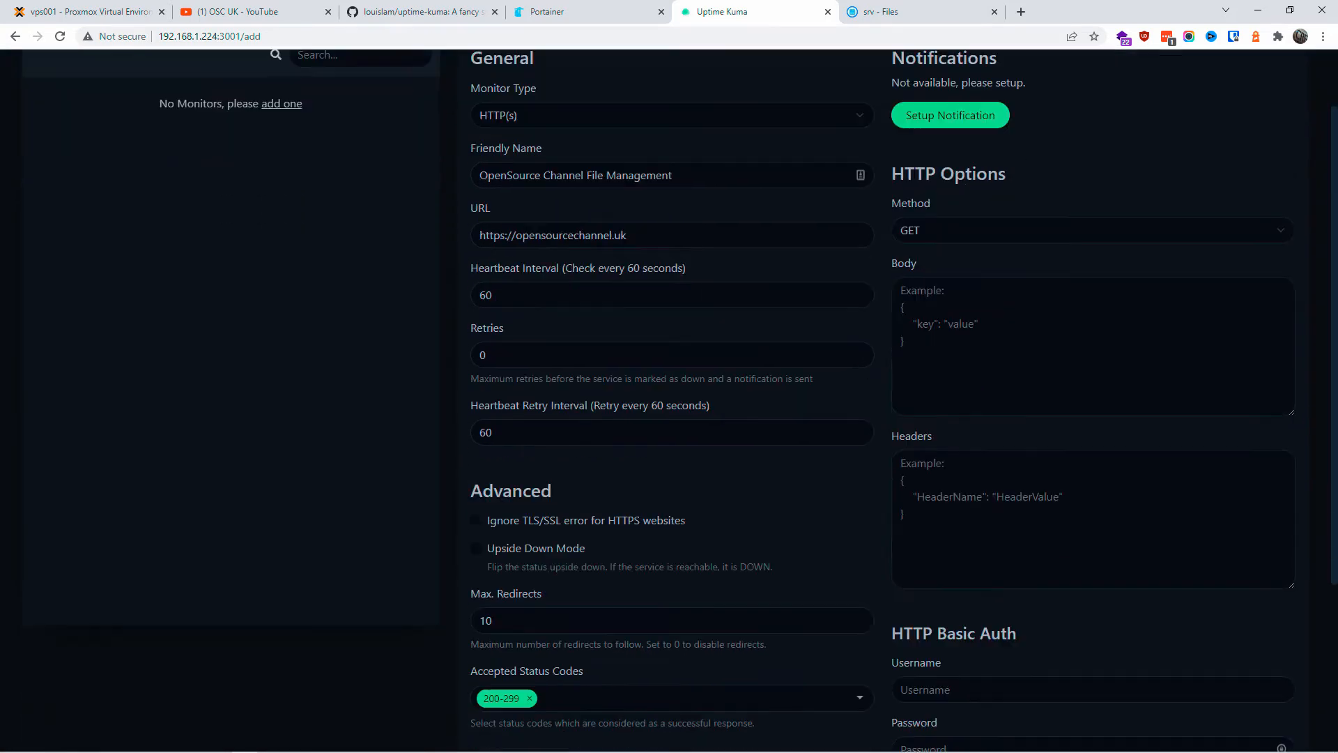
Step: Keep GET as the request method and save the OpenSource Channel File Management monitor
left_click(950, 207)
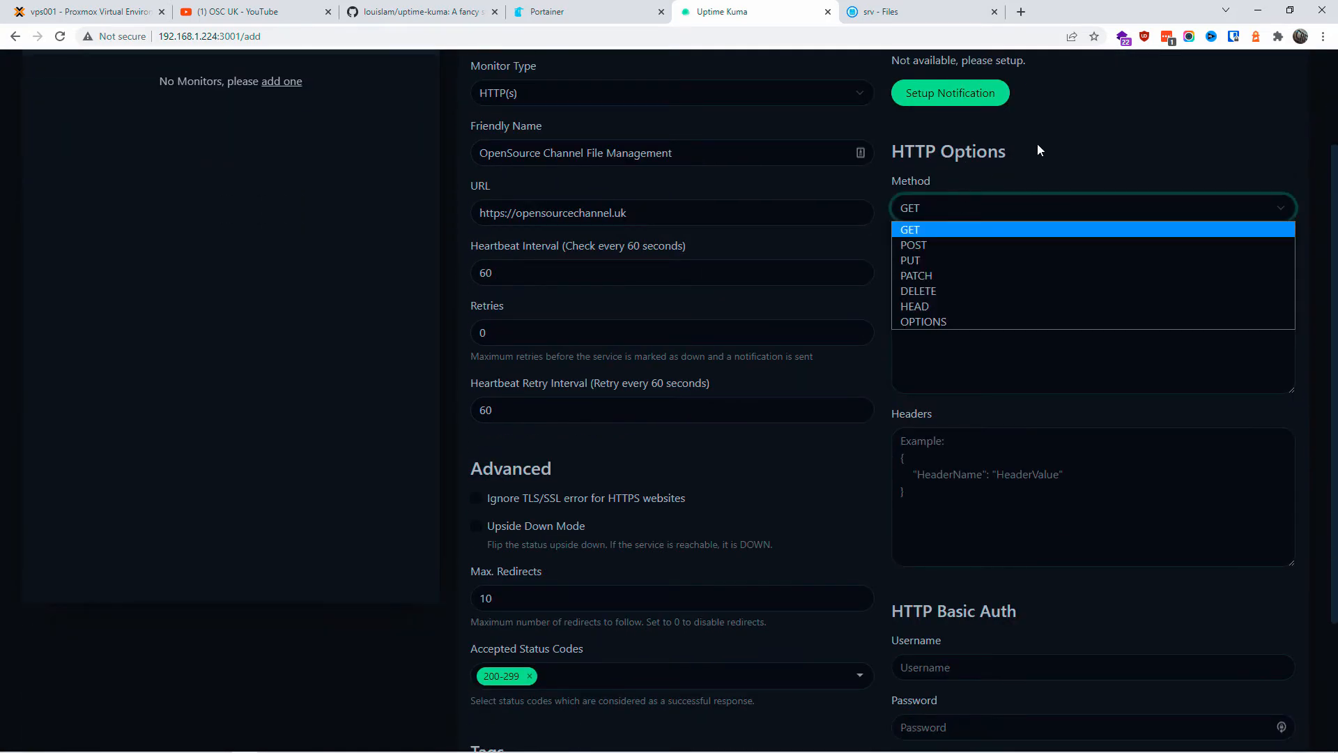
left_click_drag(1037, 151, 1059, 160)
scroll(904, 400, "down", 3)
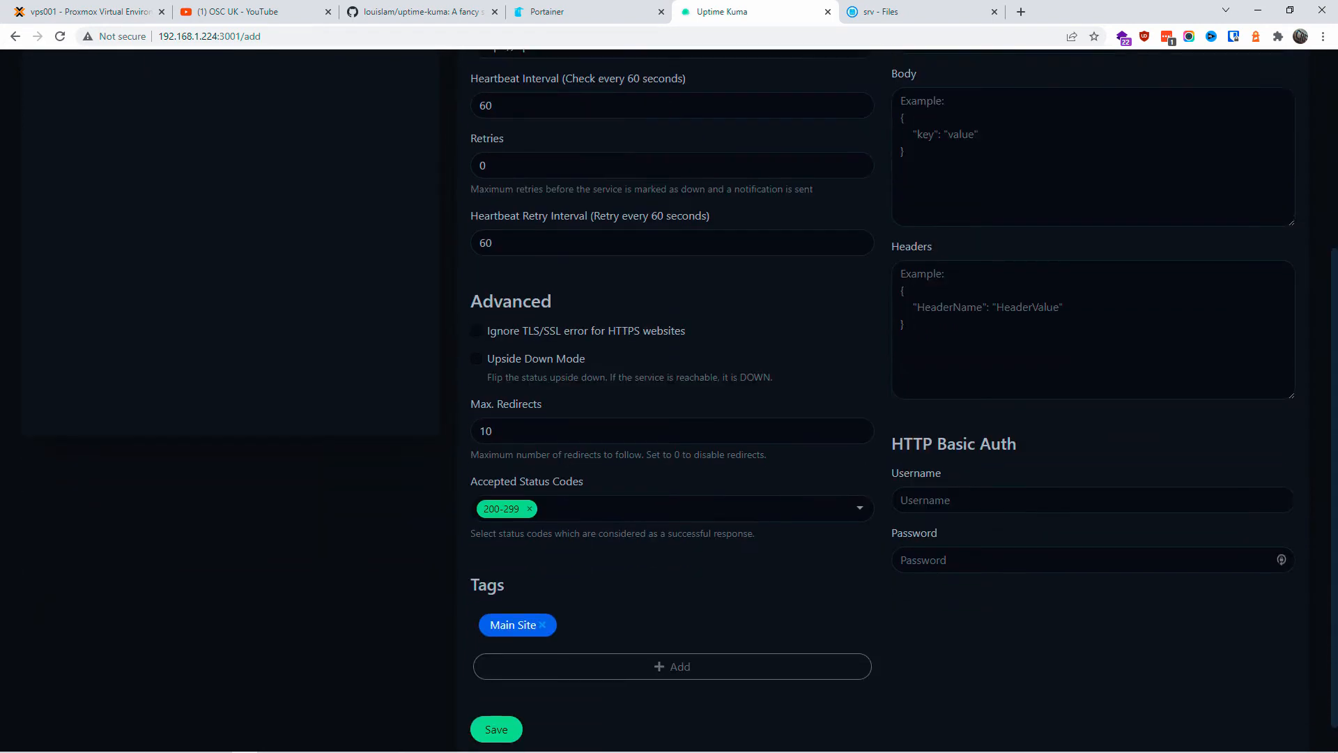
left_click_drag(891, 425, 1041, 423)
left_click(506, 715)
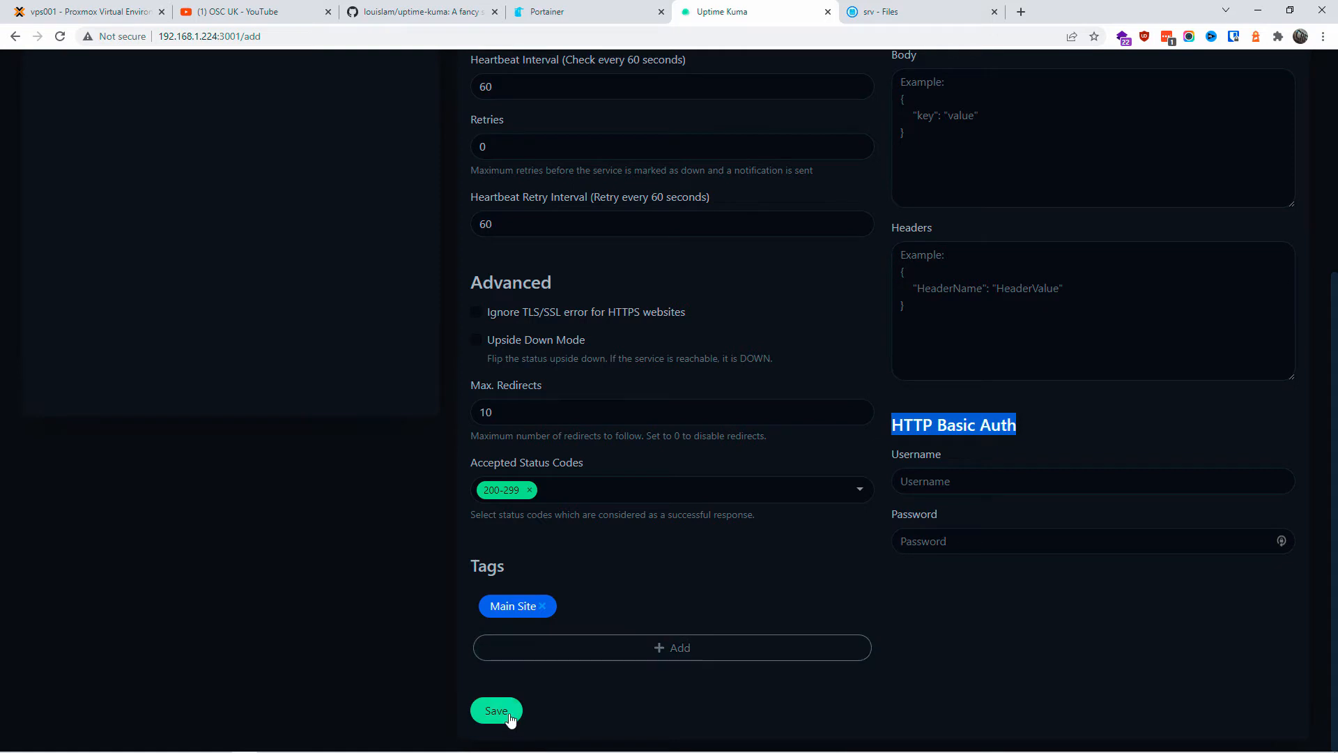
scroll(654, 709, "down", 1)
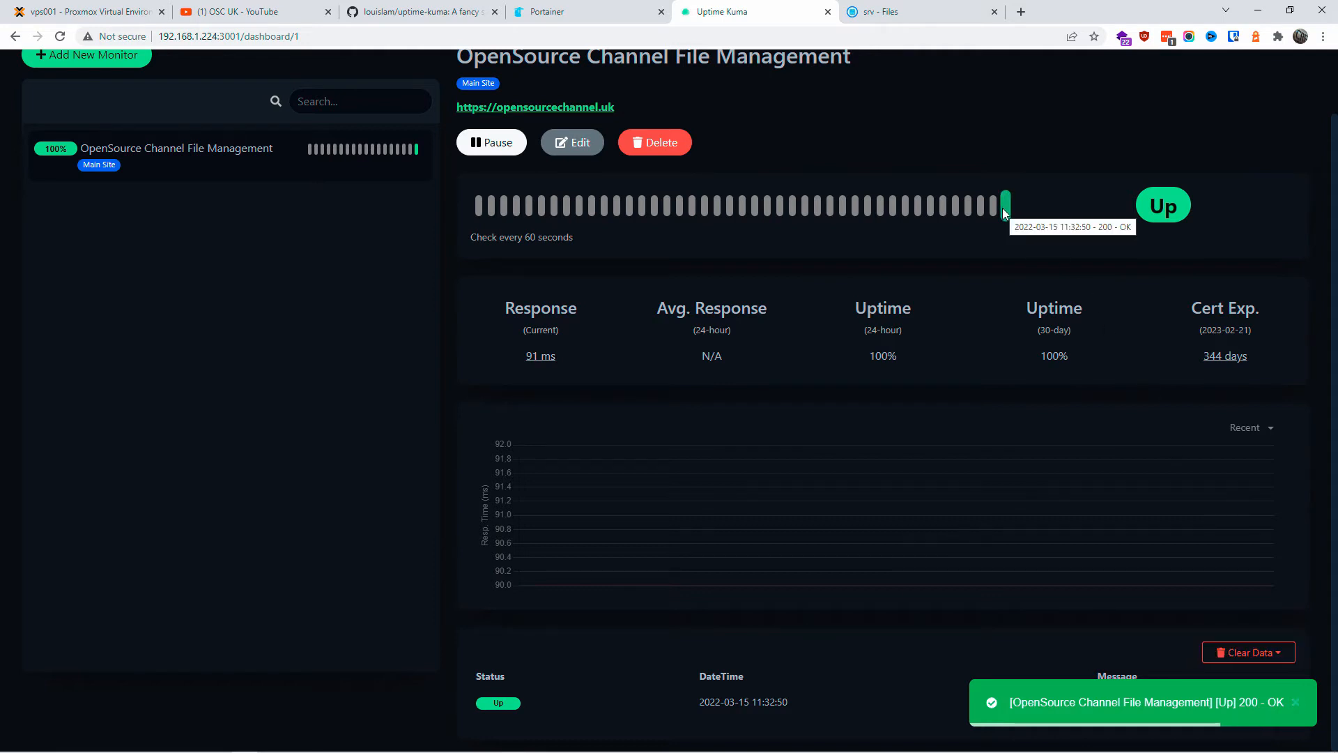
Step: Change the monitor URL to opensourcechannels.uk and save to trigger a DOWN alert
scroll(1044, 404, "up", 1)
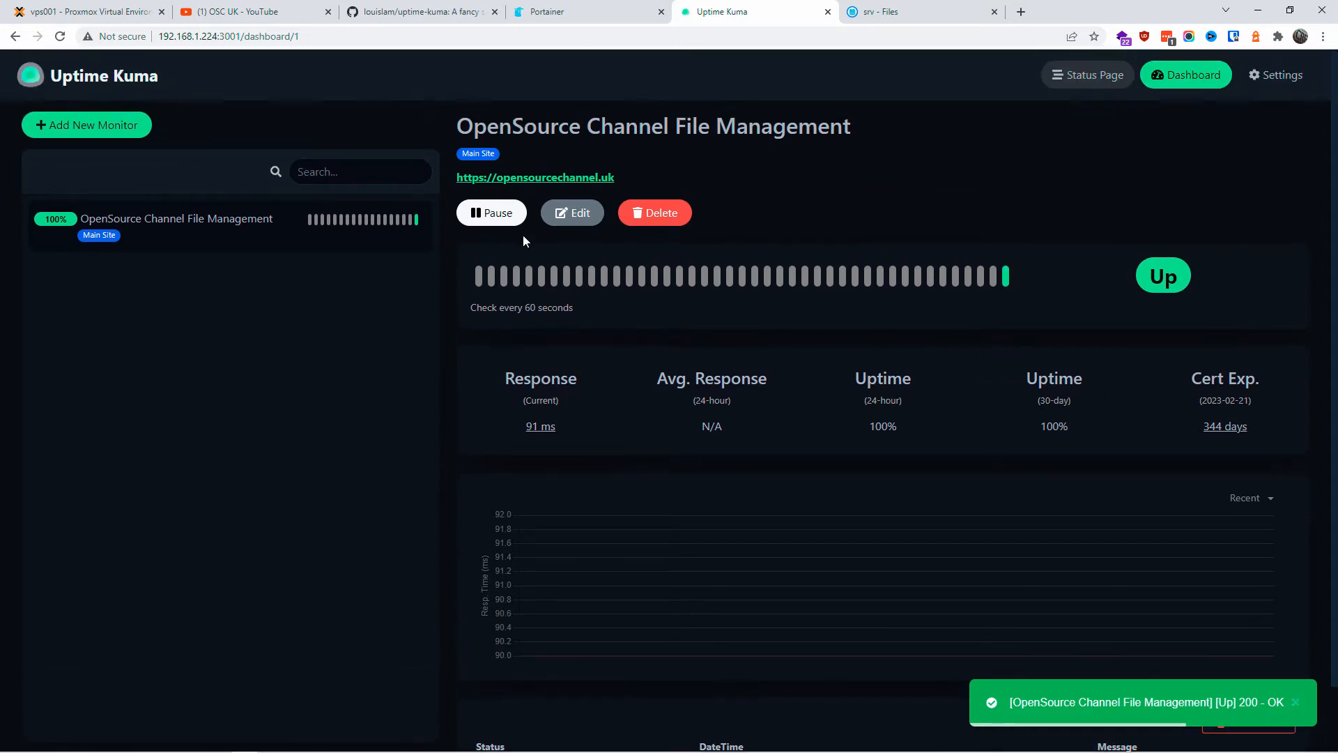
left_click(572, 213)
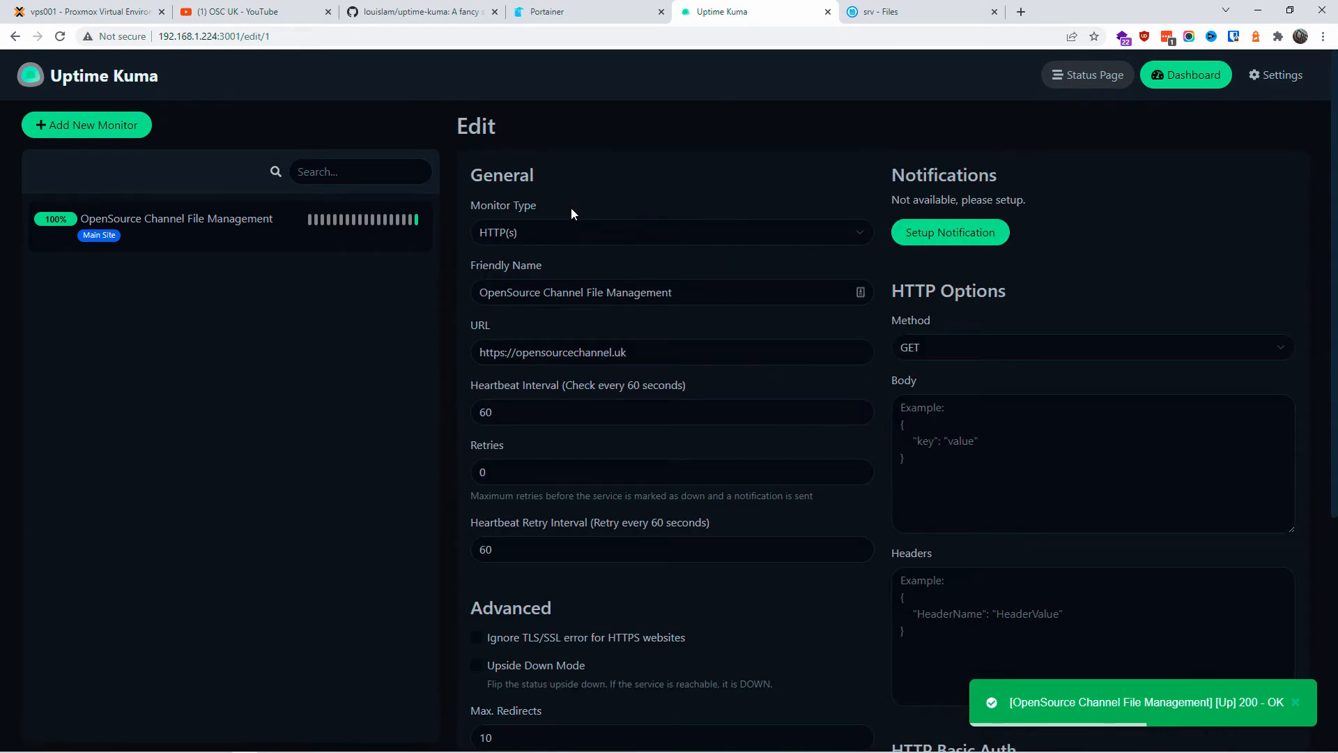
left_click(636, 353)
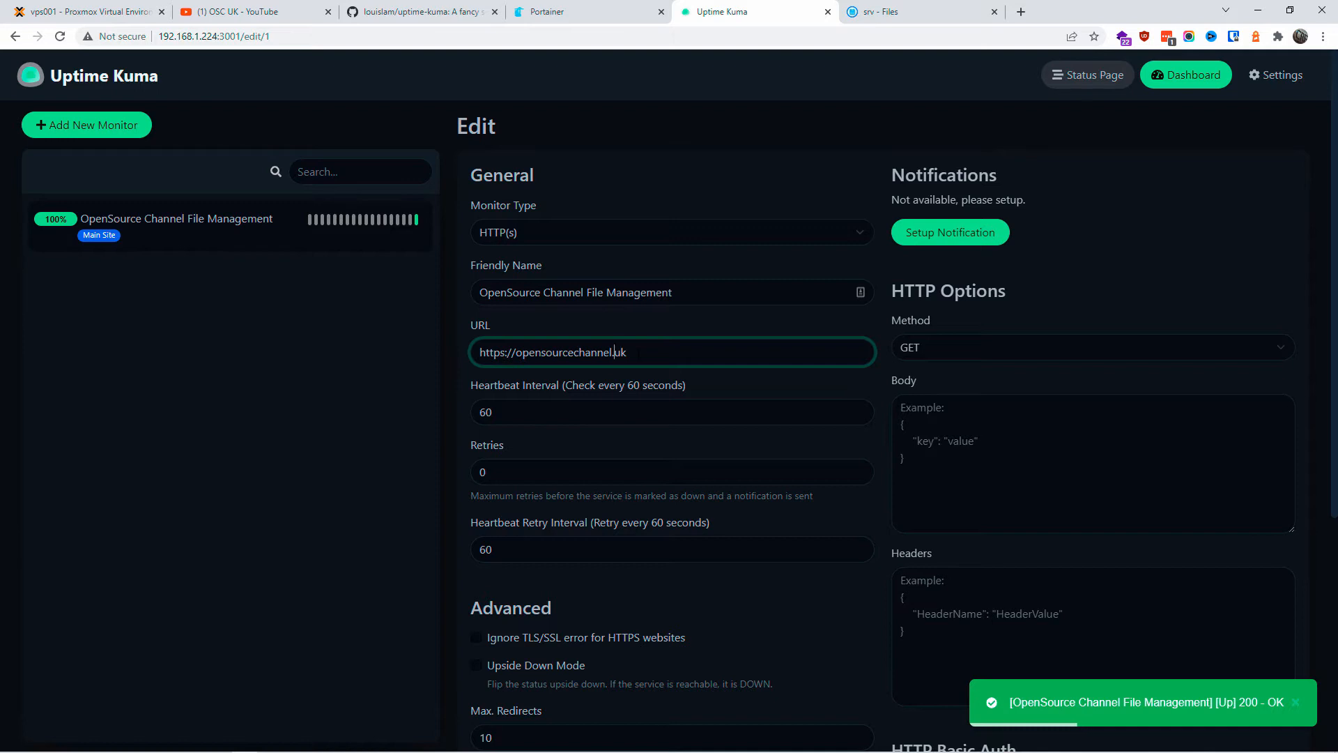
scroll(1065, 246, "down", 5)
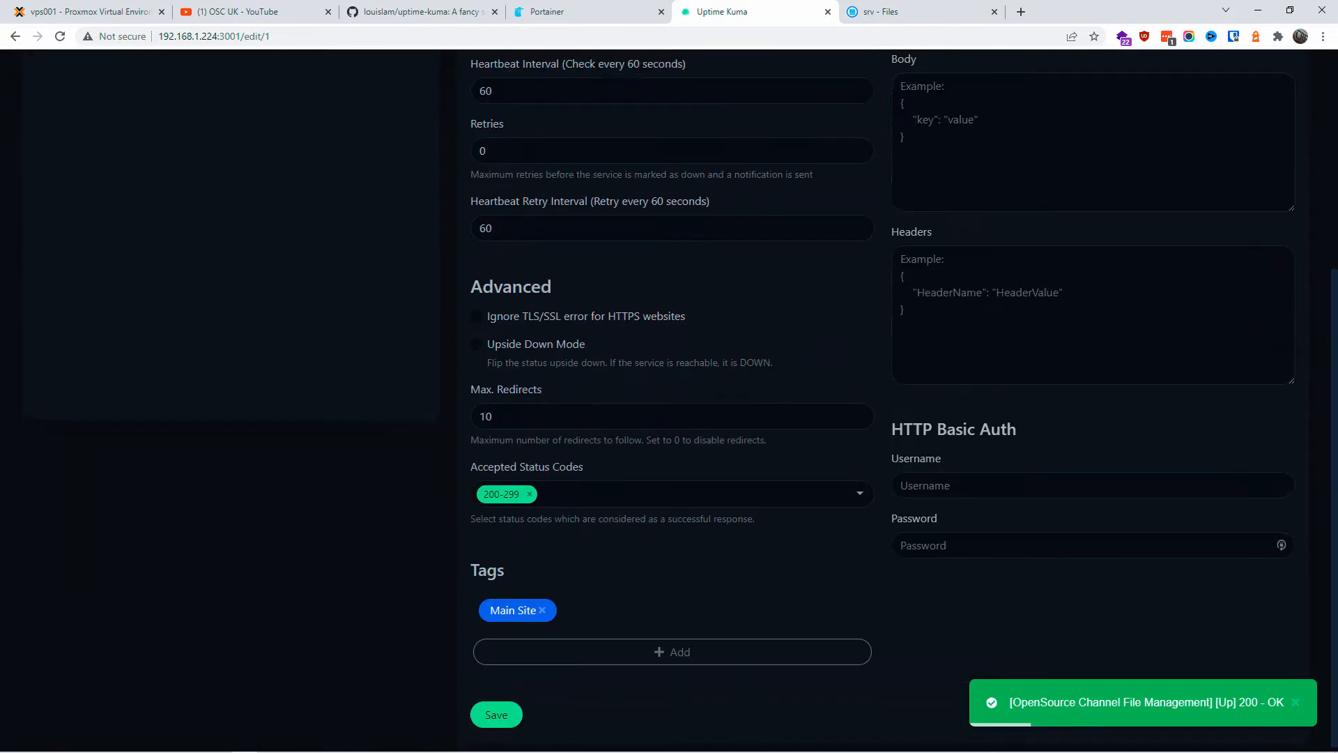
left_click(499, 710)
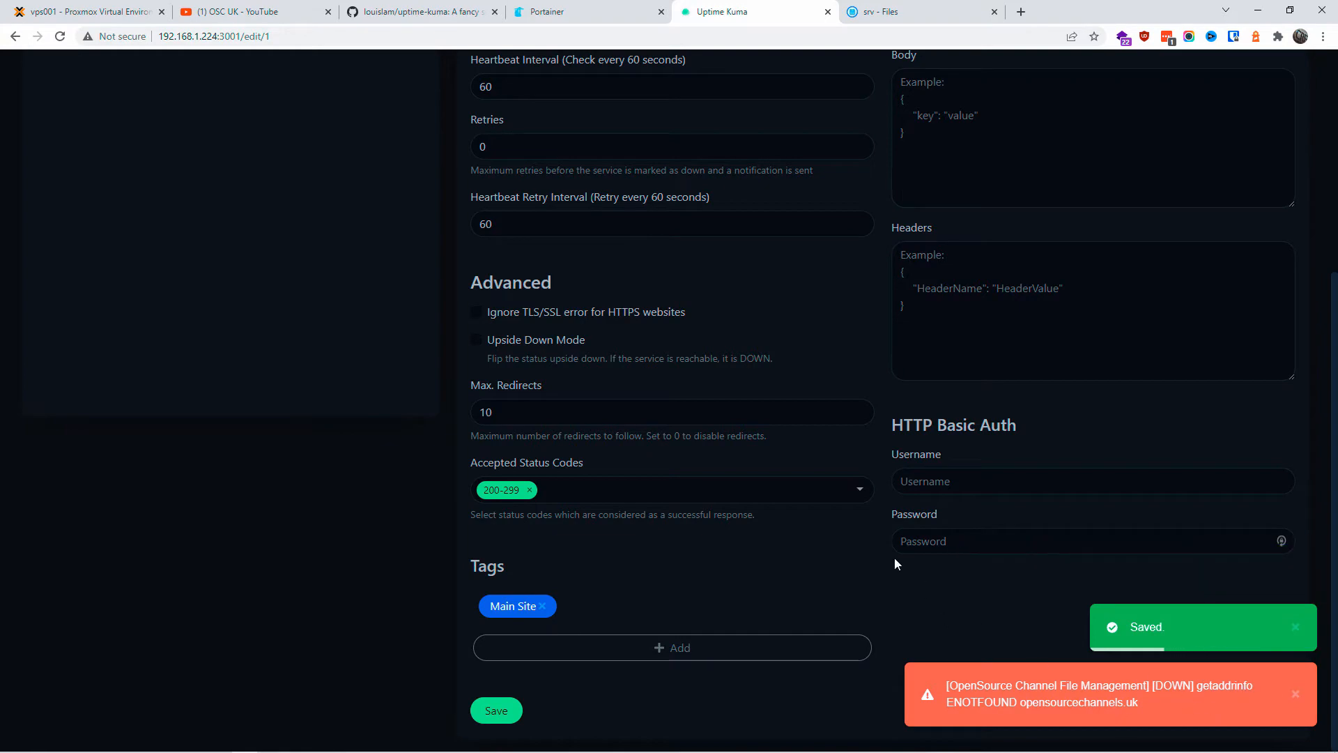
Step: Restore the URL to opensourcechannel.uk, save, and return to the monitor dashboard
scroll(893, 557, "up", 5)
left_click(616, 352)
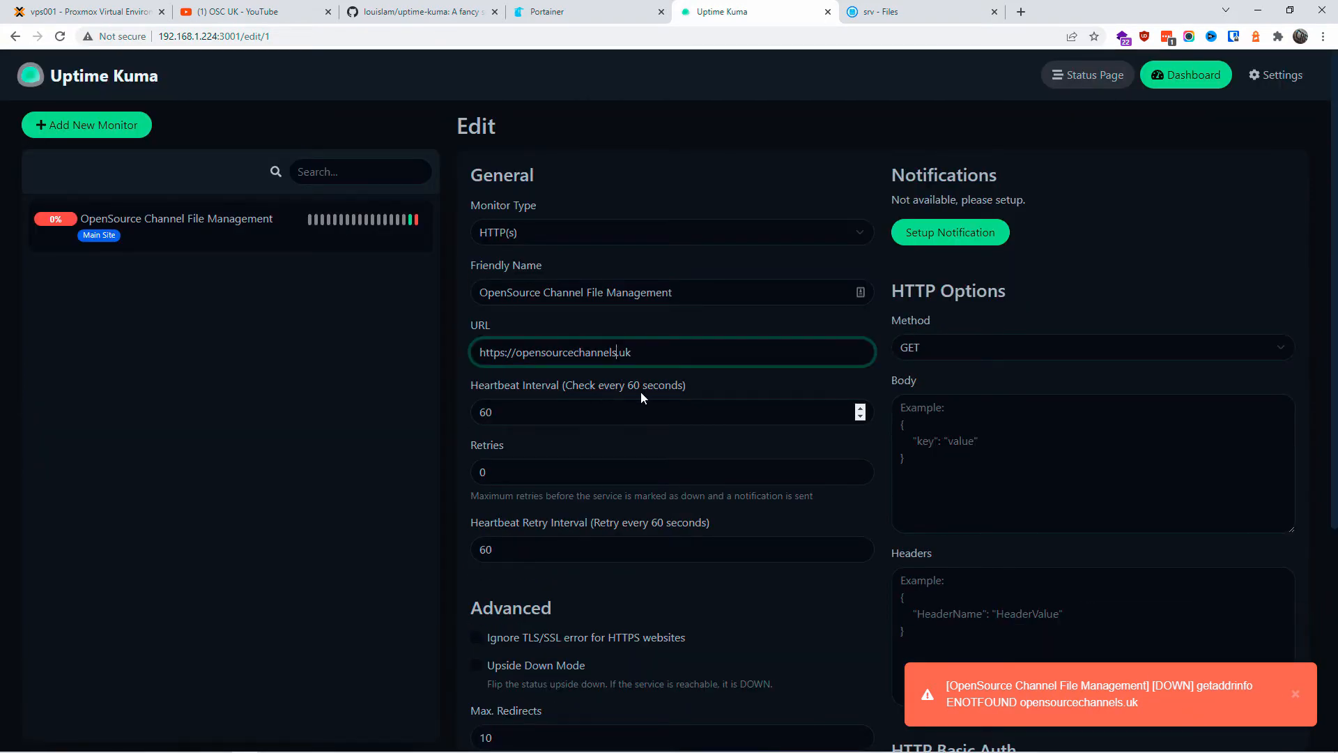
scroll(792, 457, "down", 5)
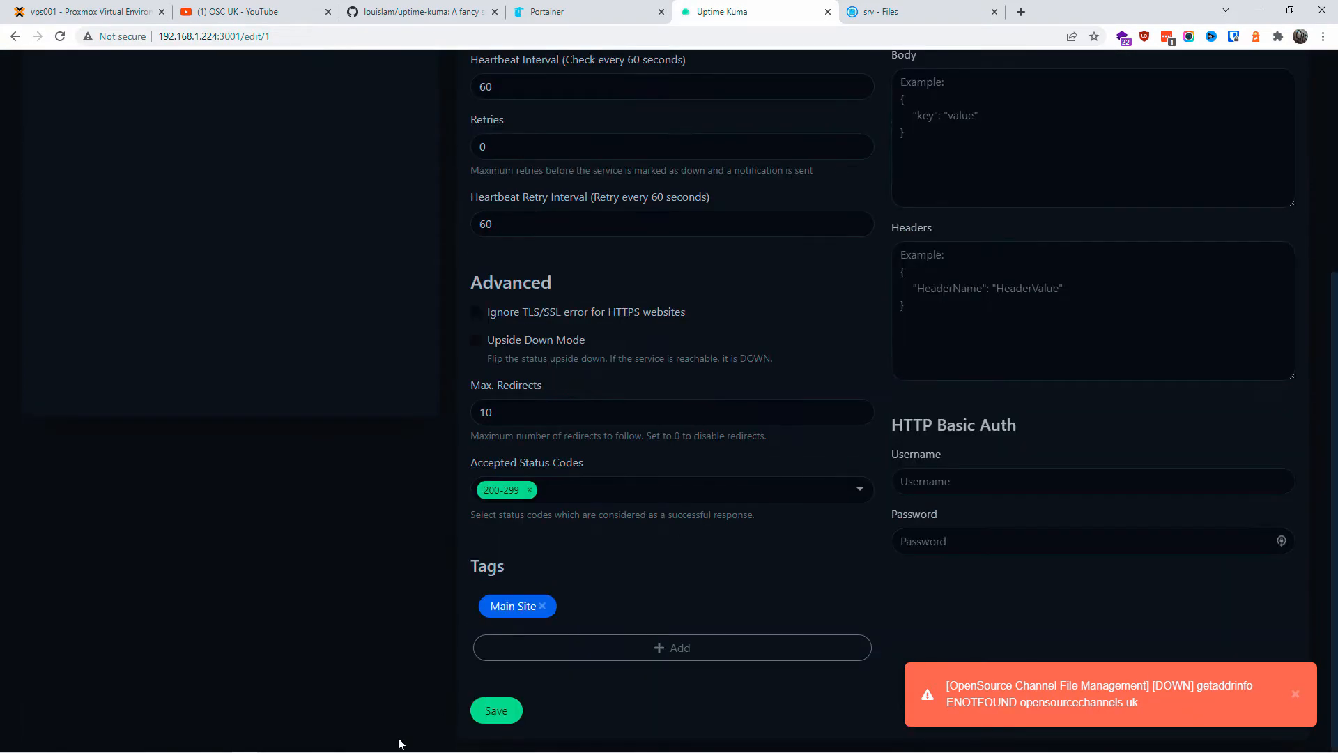
left_click(498, 711)
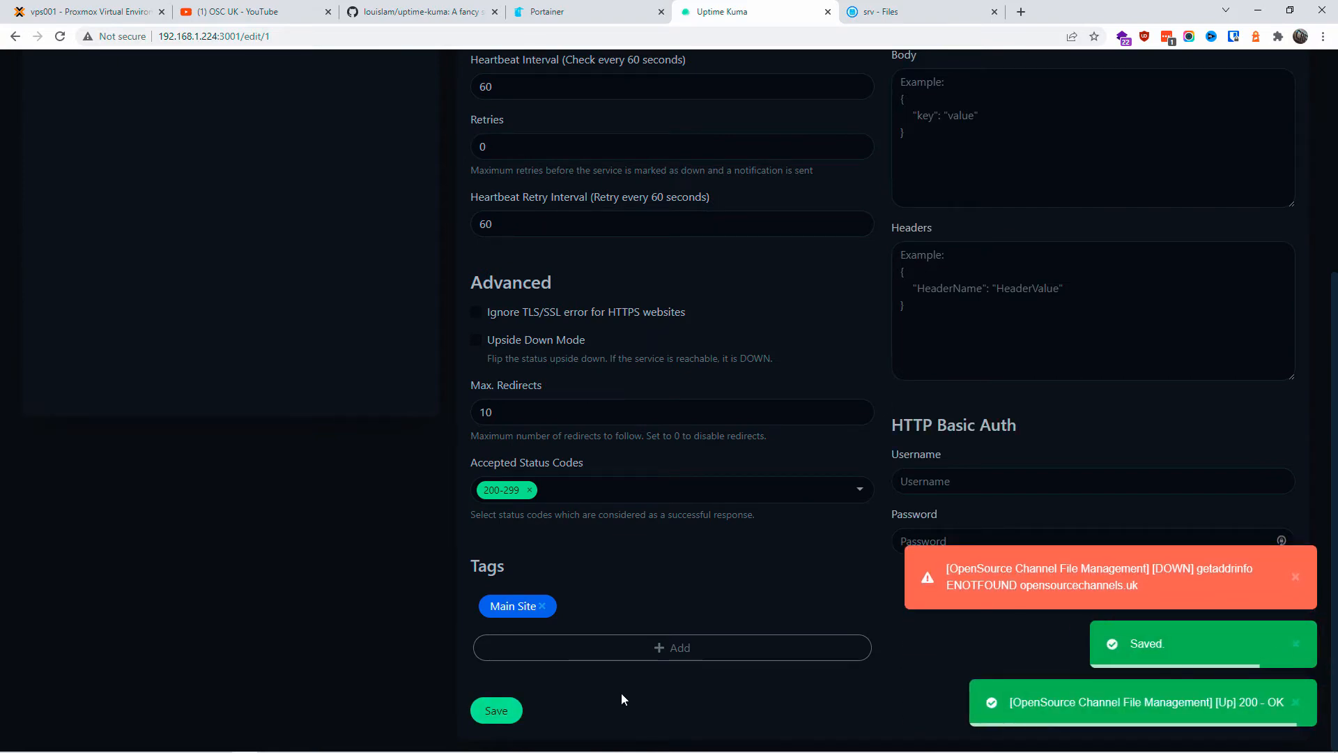
left_click(162, 230)
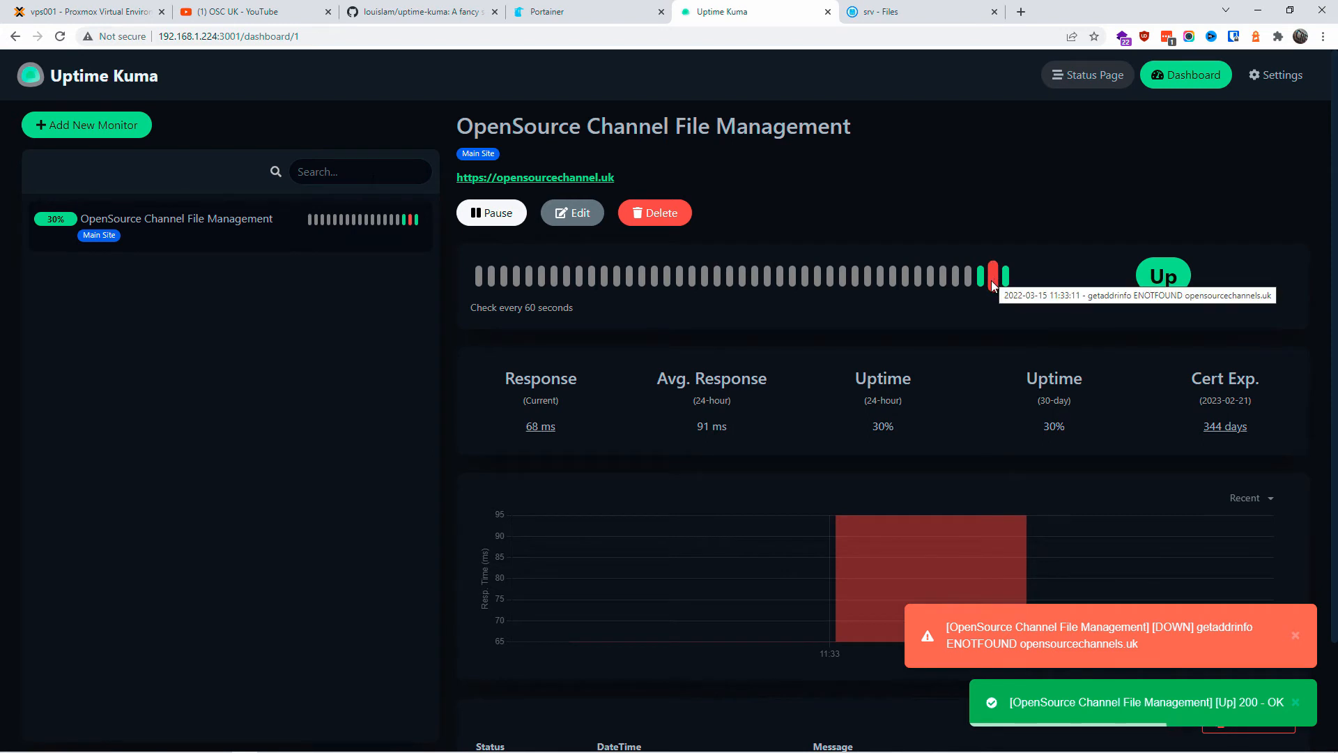
Step: Create a new Ping monitor with Friendly Name Main Server VPS 001
left_click(137, 127)
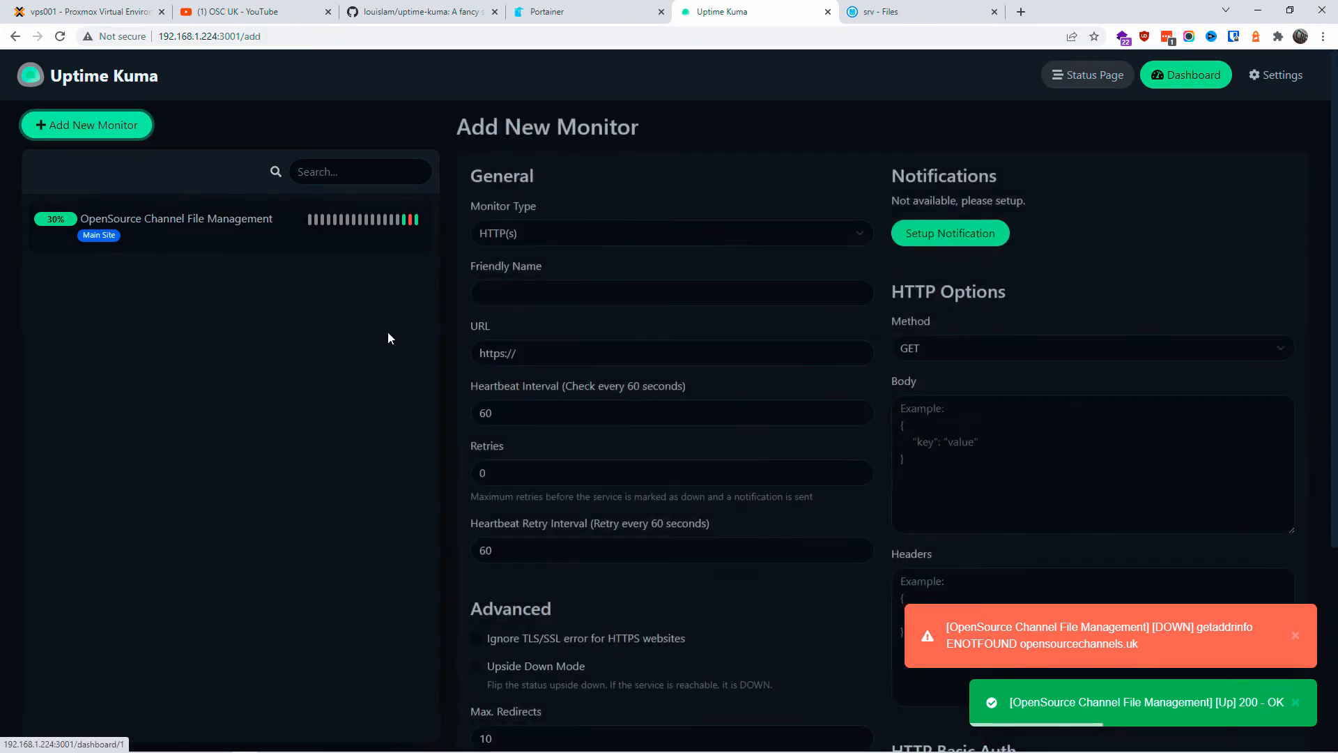
left_click(856, 229)
left_click(524, 285)
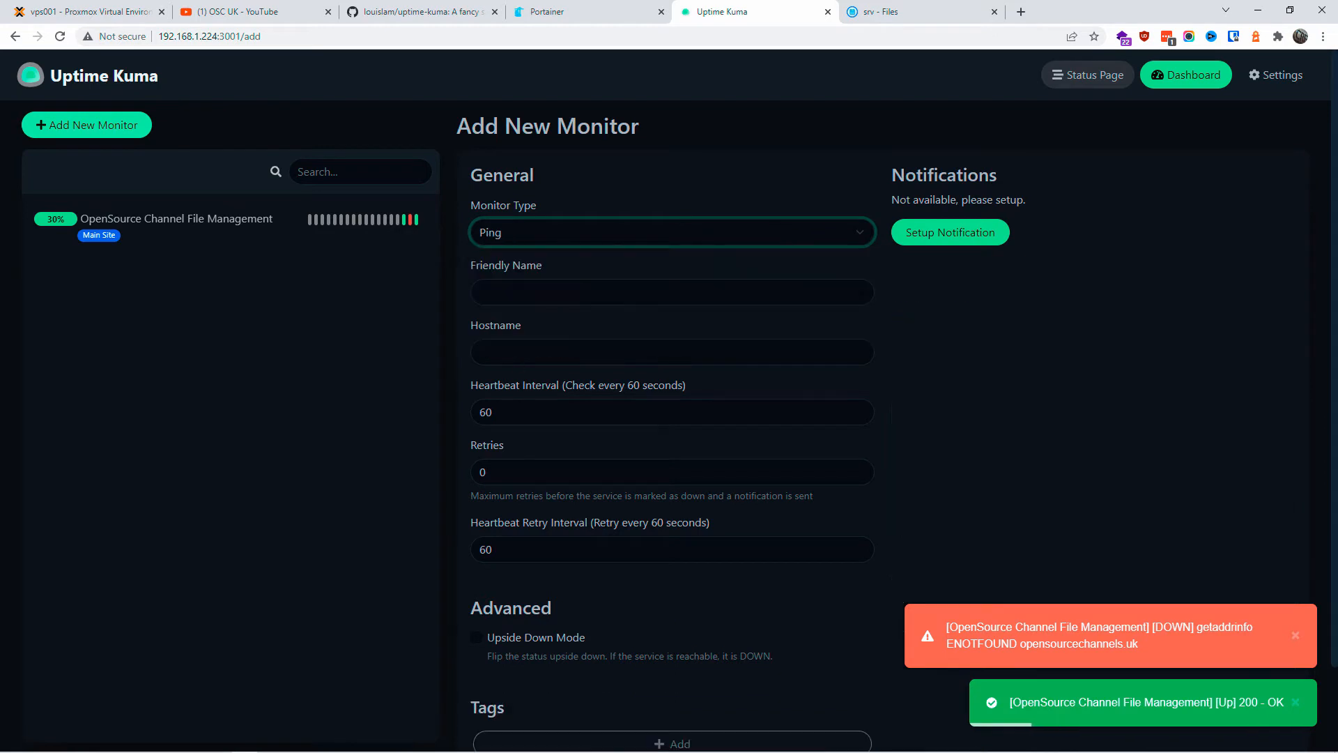
left_click(525, 290)
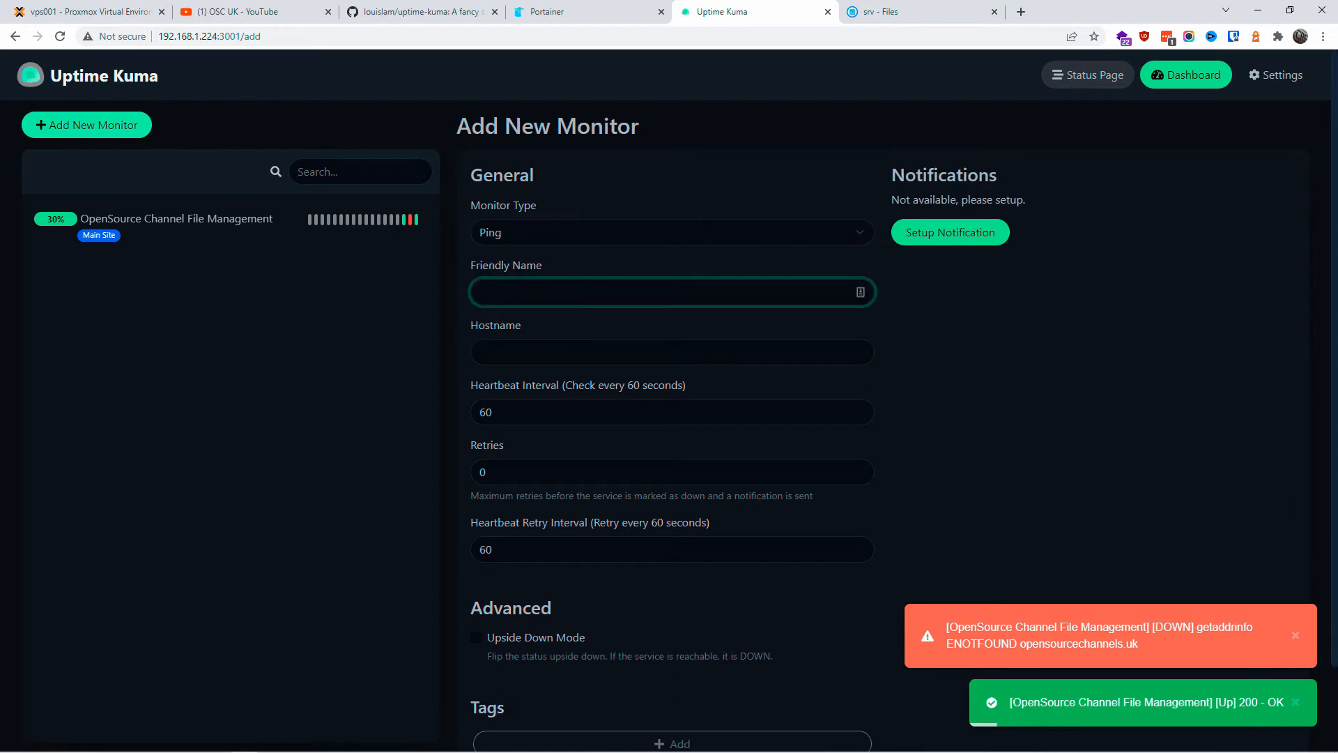
type("Main ")
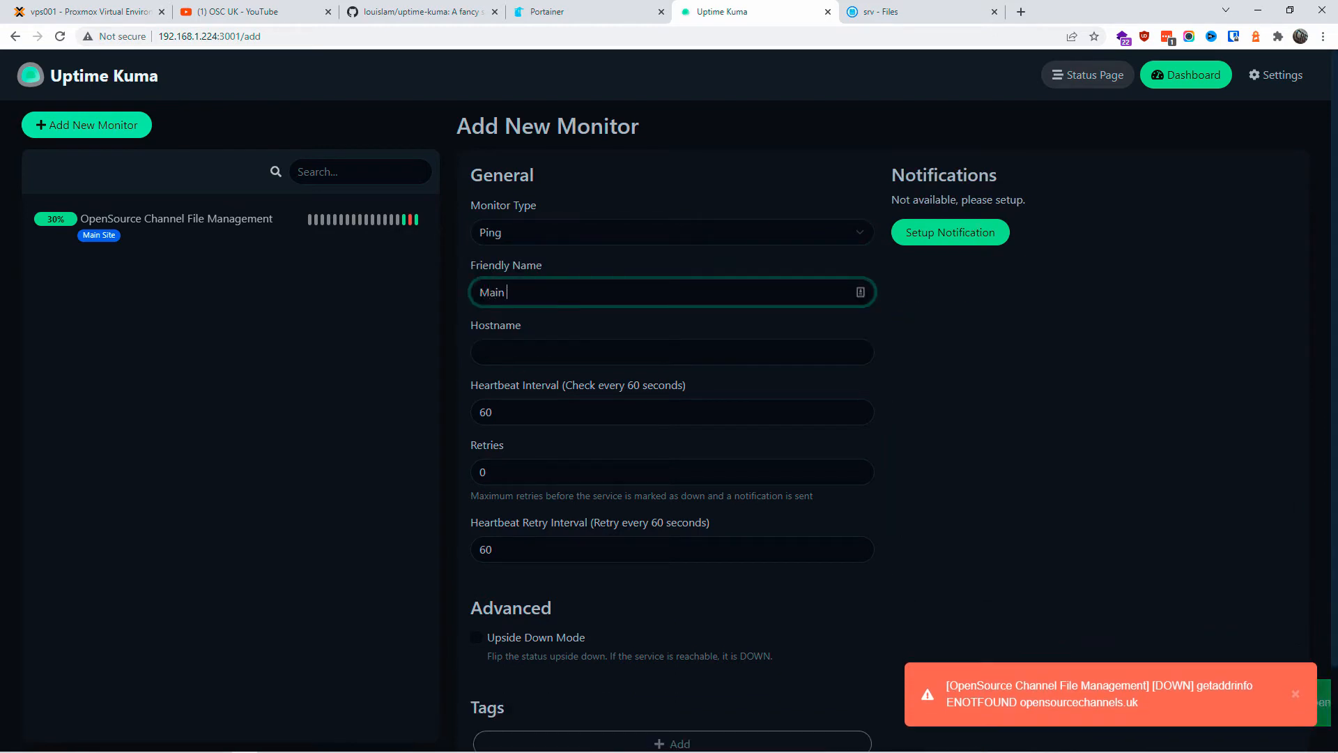
type("Server V")
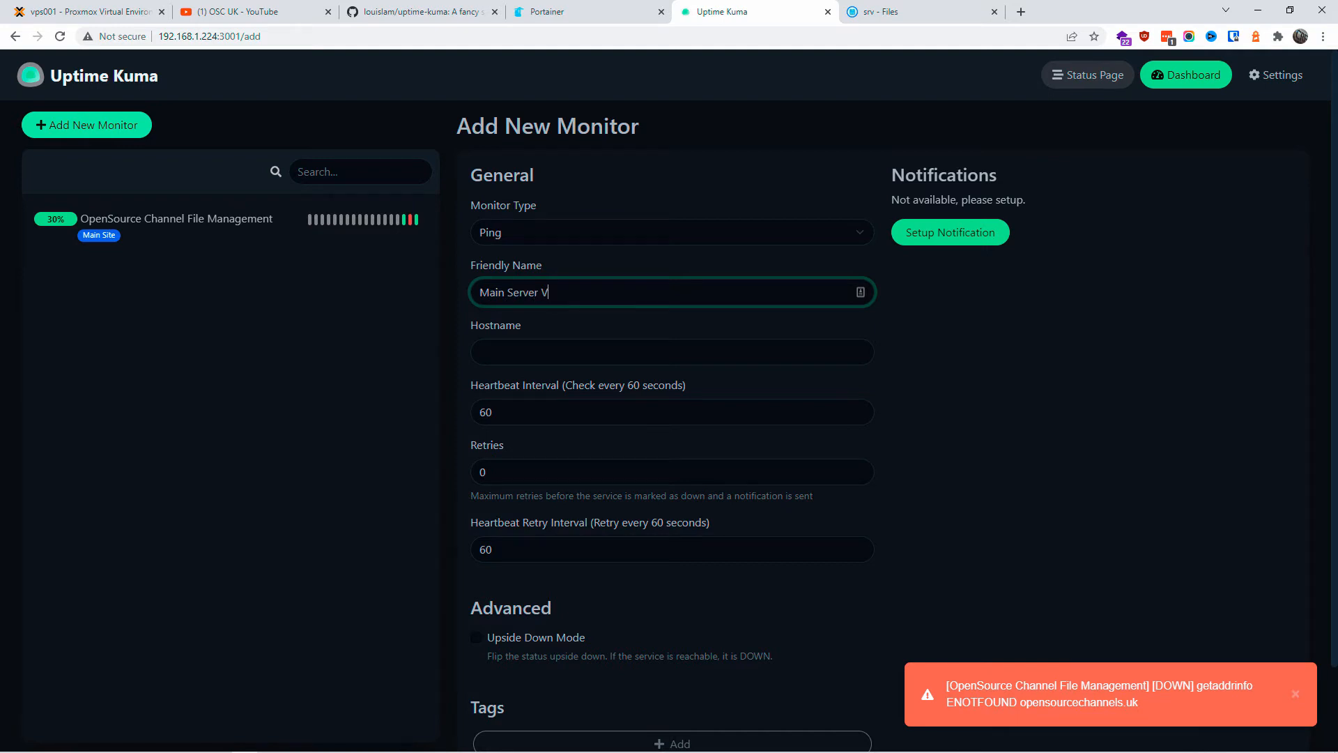
type("PS 001")
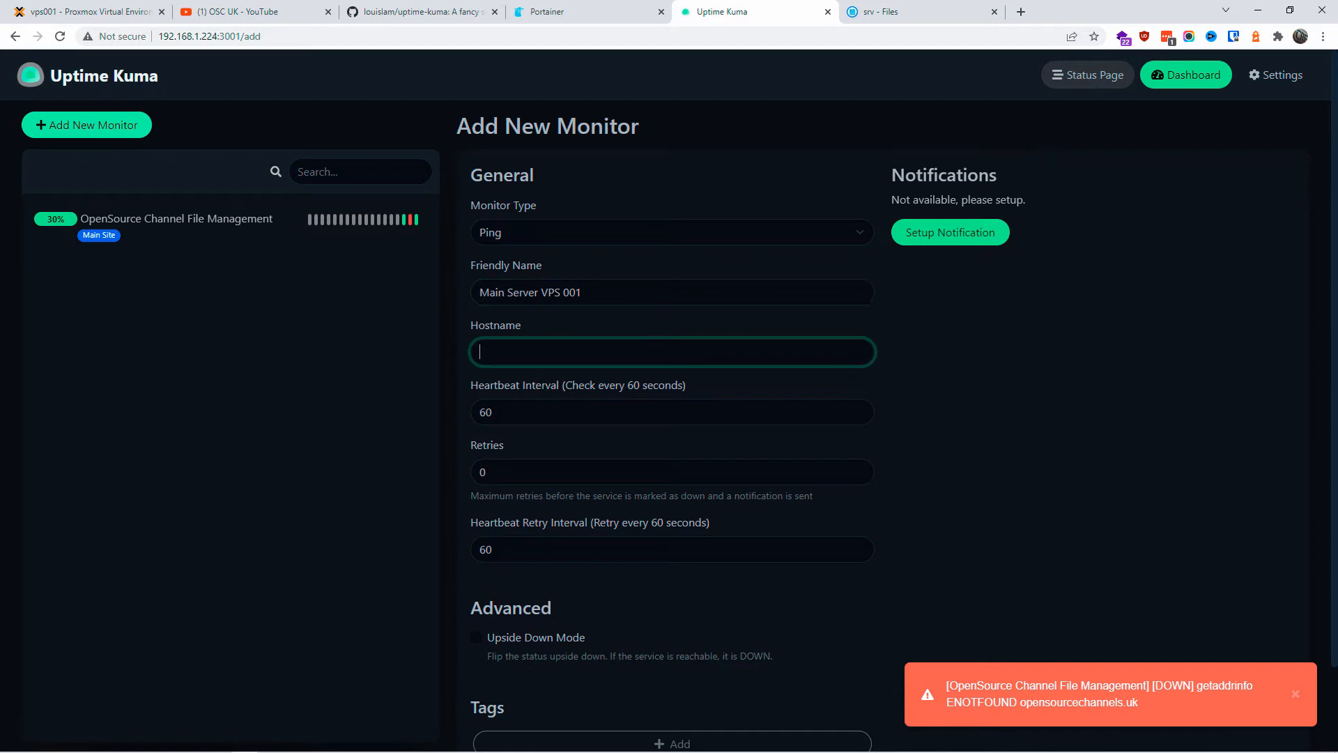
Step: Copy the server IP from the address bar into Hostname, leaving just 192.168.1.224
left_click(215, 37)
left_click_drag(161, 36, 218, 38)
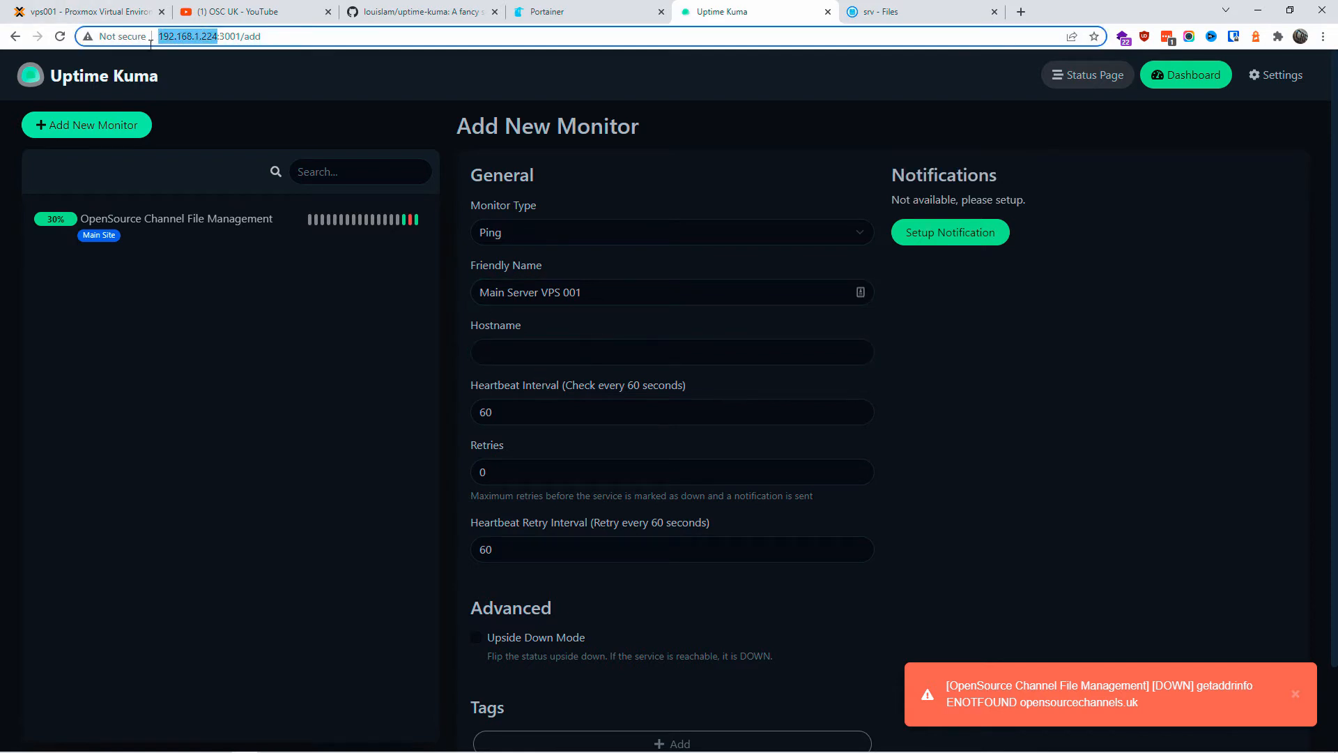
right_click(178, 39)
left_click(237, 112)
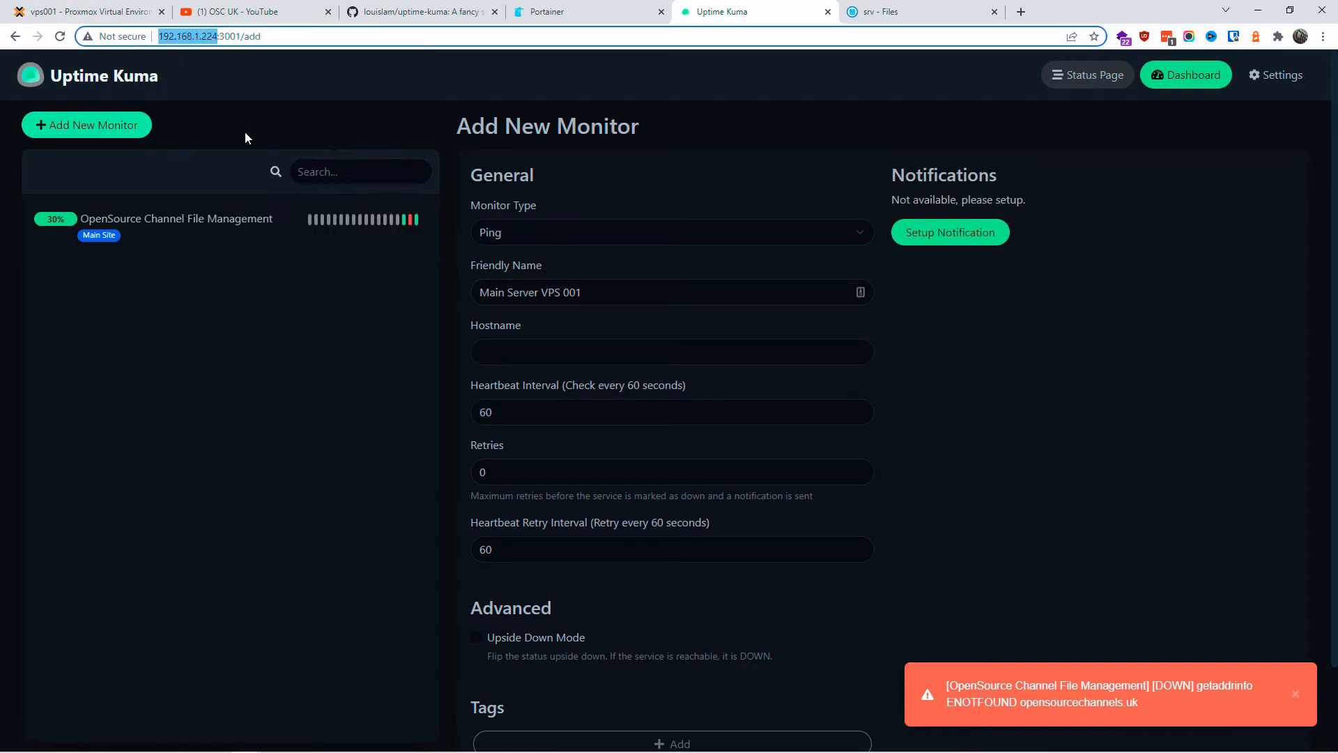
right_click(543, 355)
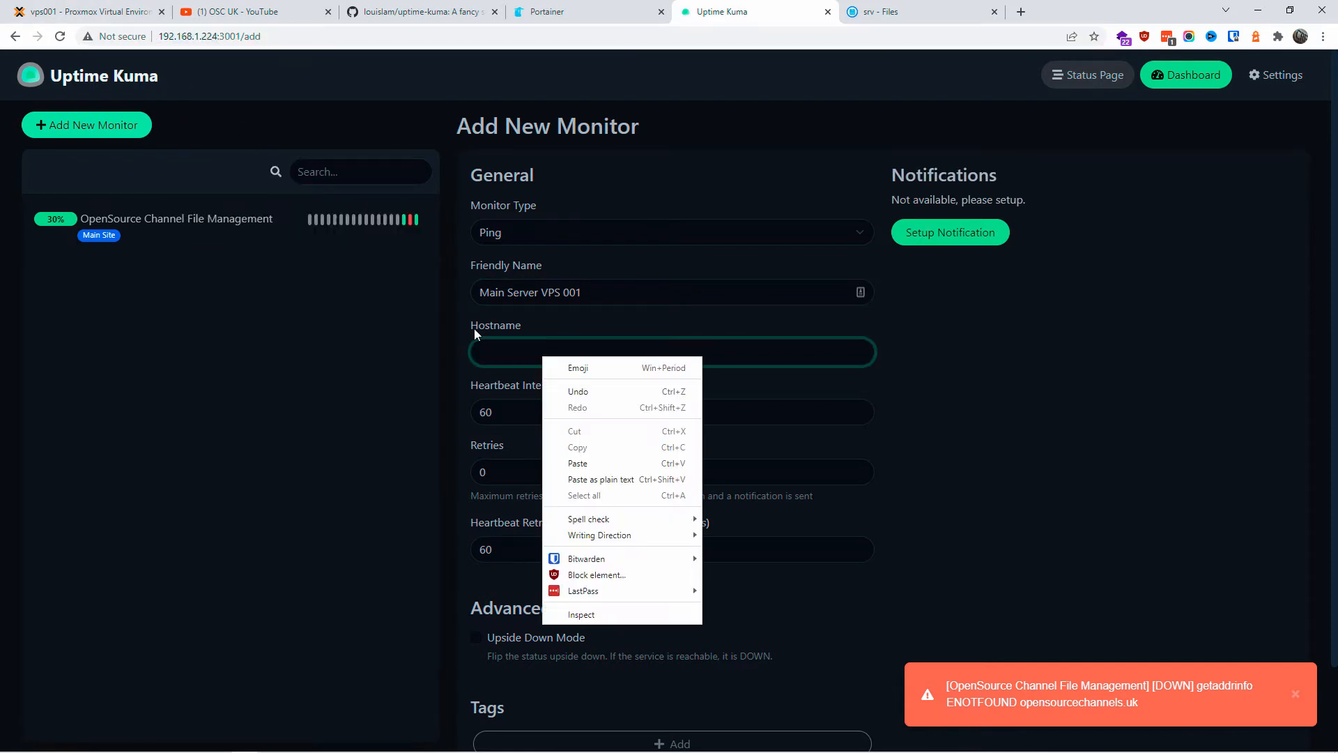
left_click(598, 464)
key("ctrl+a")
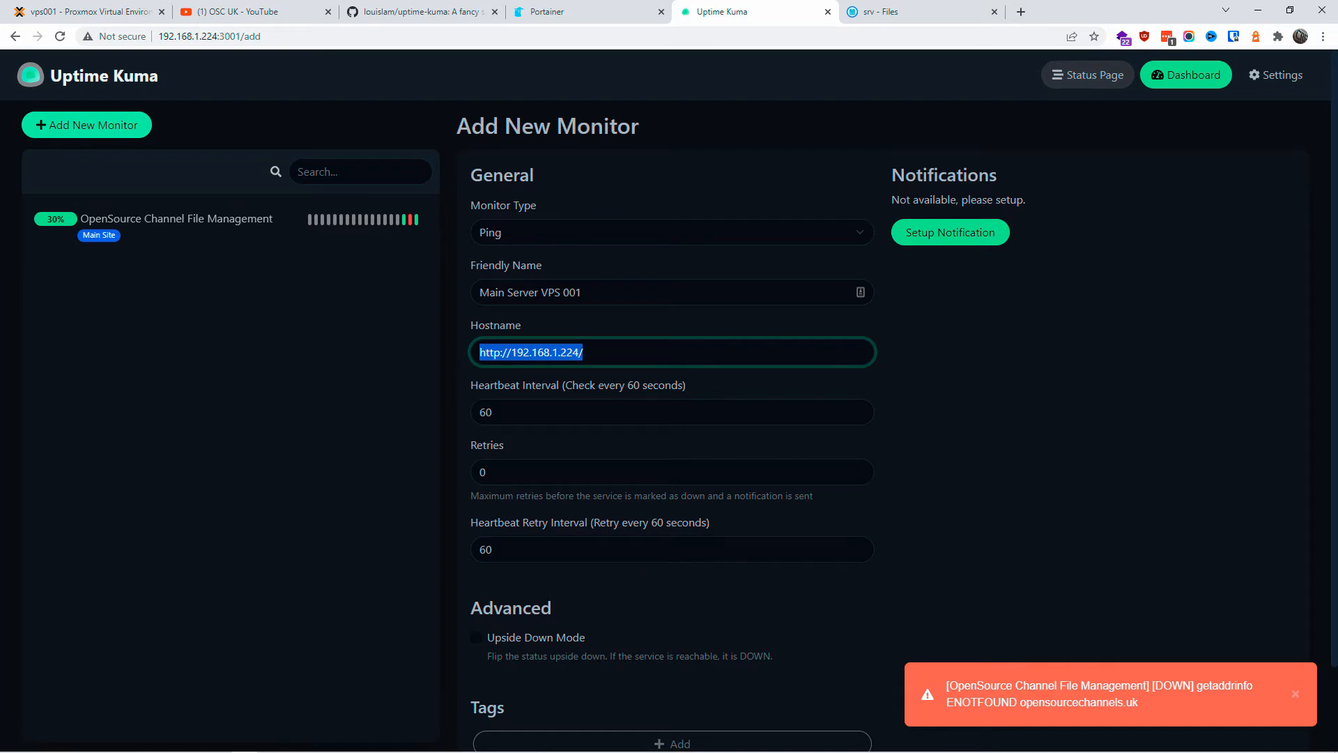
key("End")
key("BackSpace")
key("shift+Home")
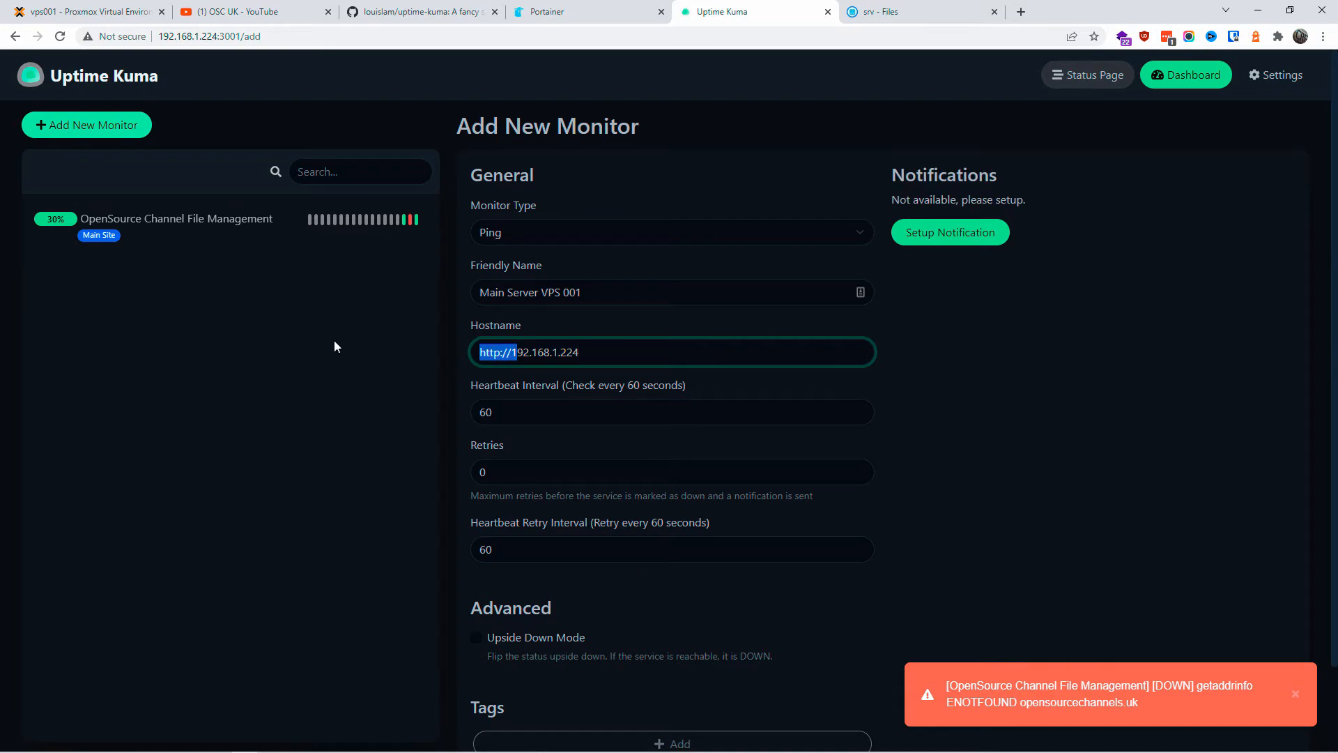
key("BackSpace")
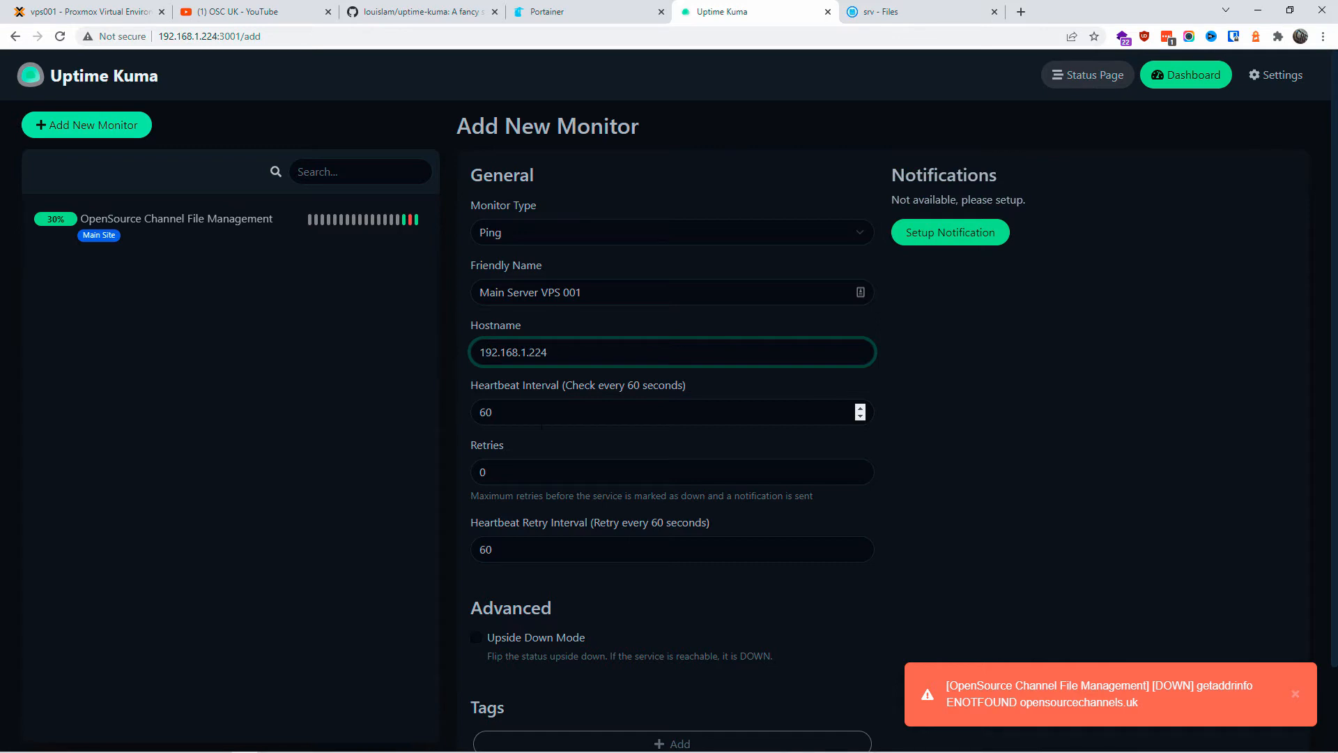
scroll(539, 569, "down", 2)
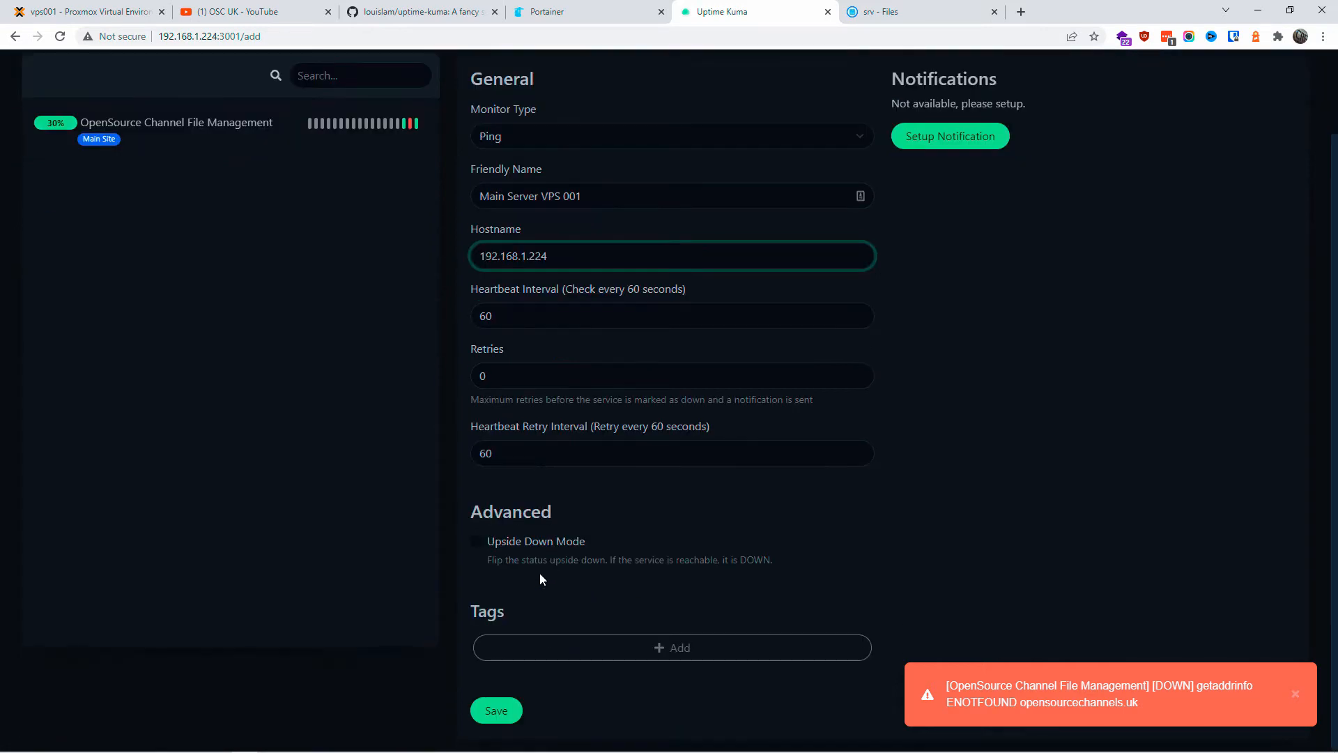
Step: Add a Green tag named Server VPS 001 and save the Main Server VPS 001 monitor
left_click(680, 652)
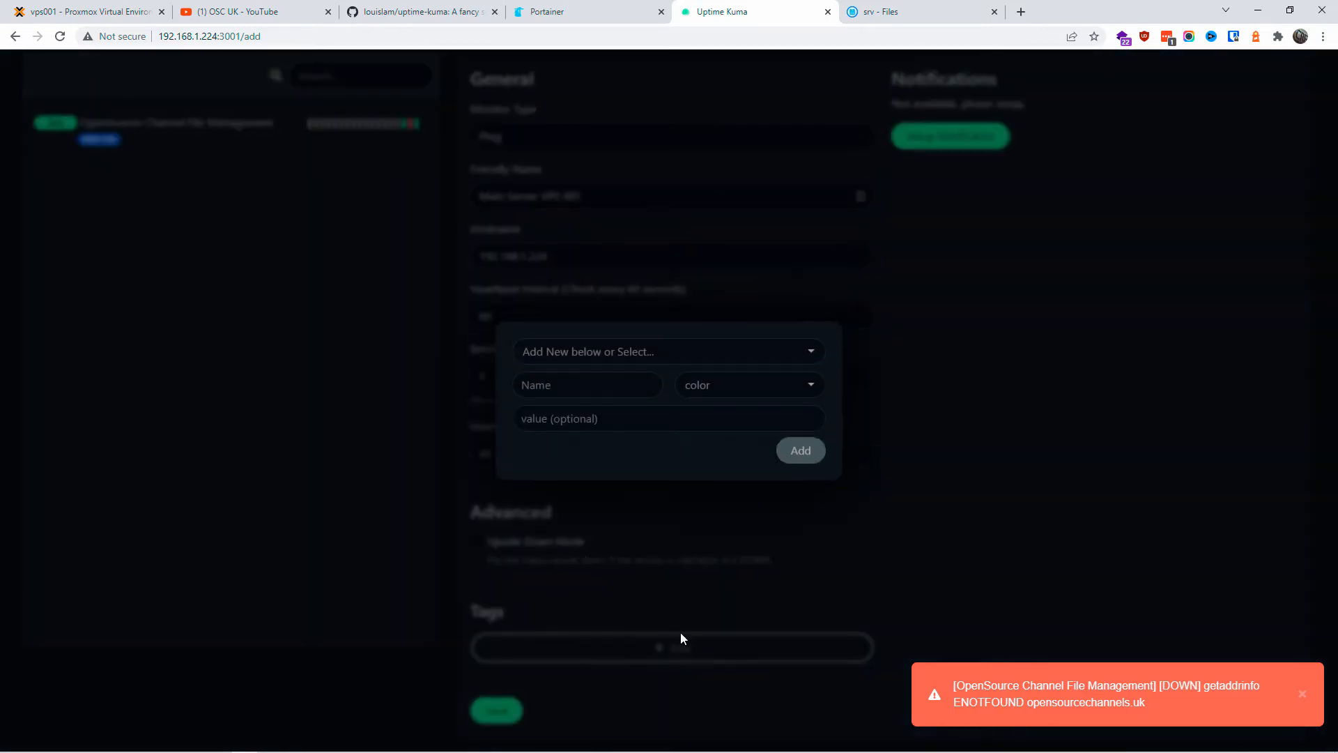
type("Ser")
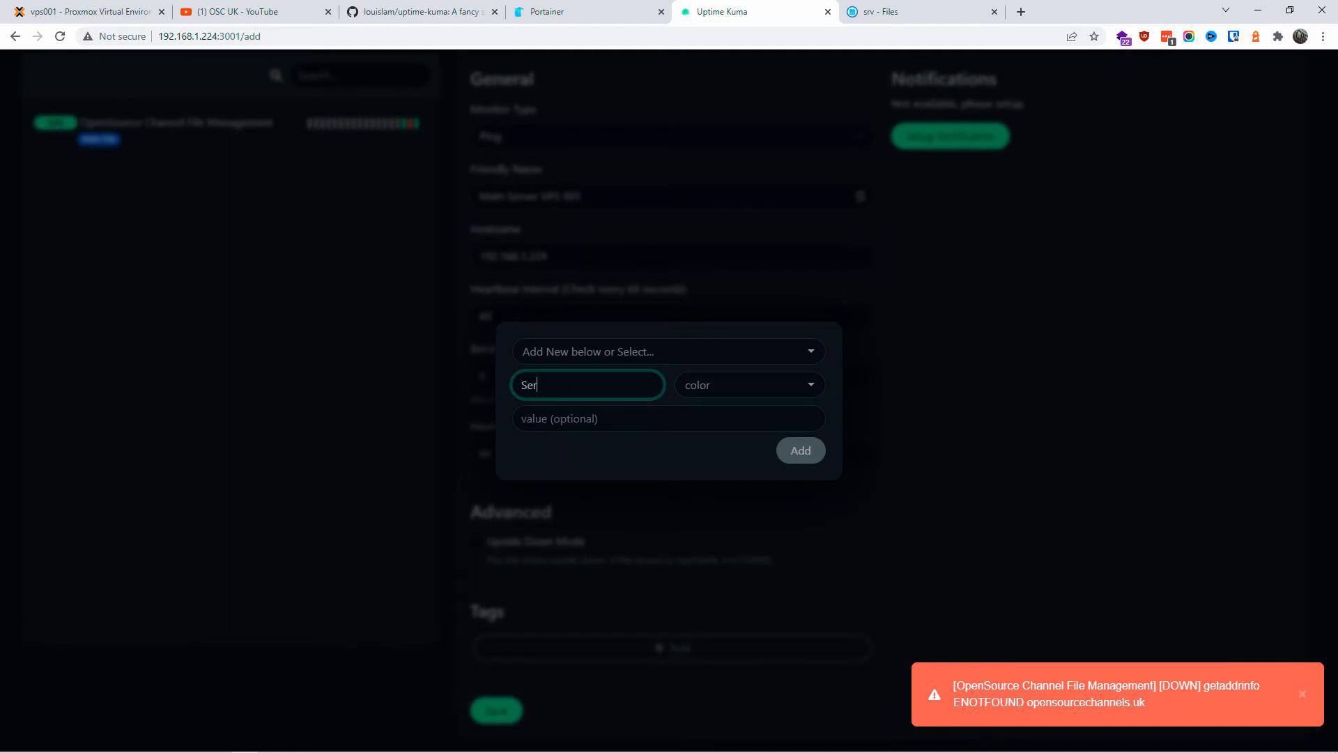
type("ver VPS 001")
left_click(741, 389)
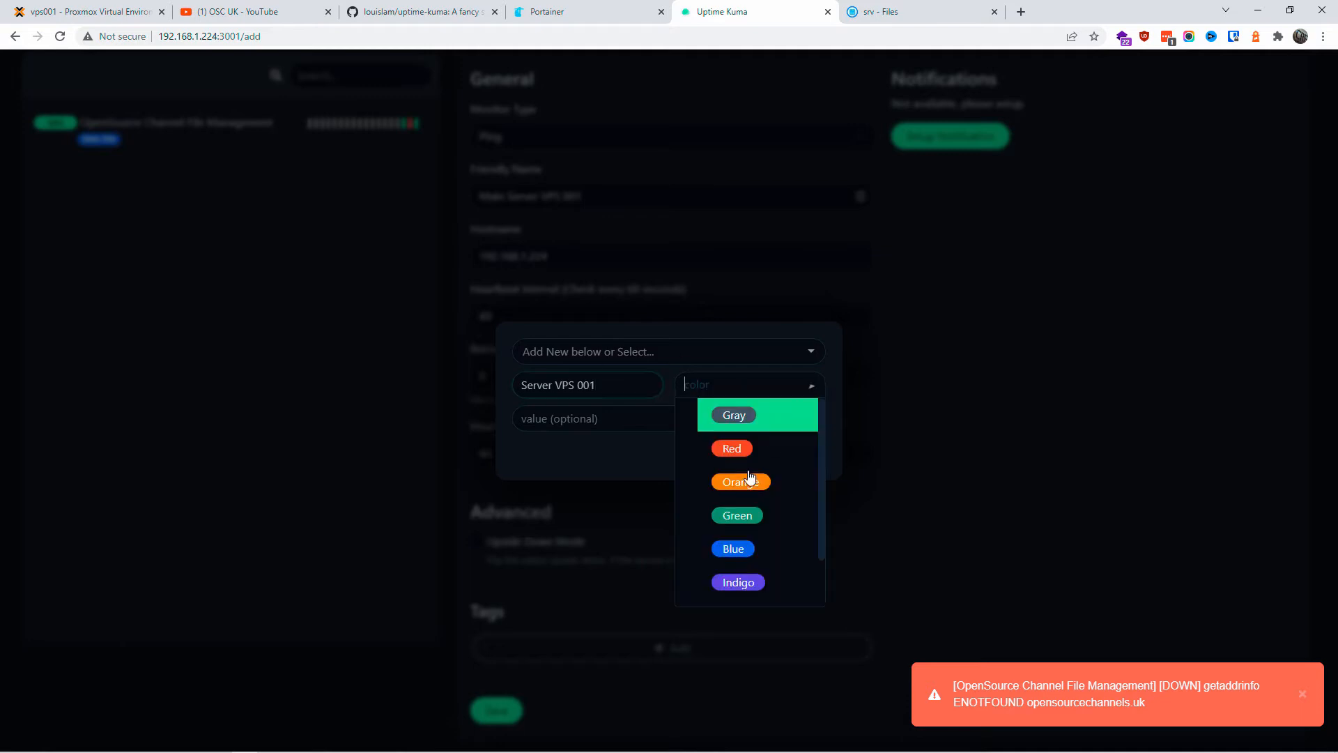
left_click(745, 517)
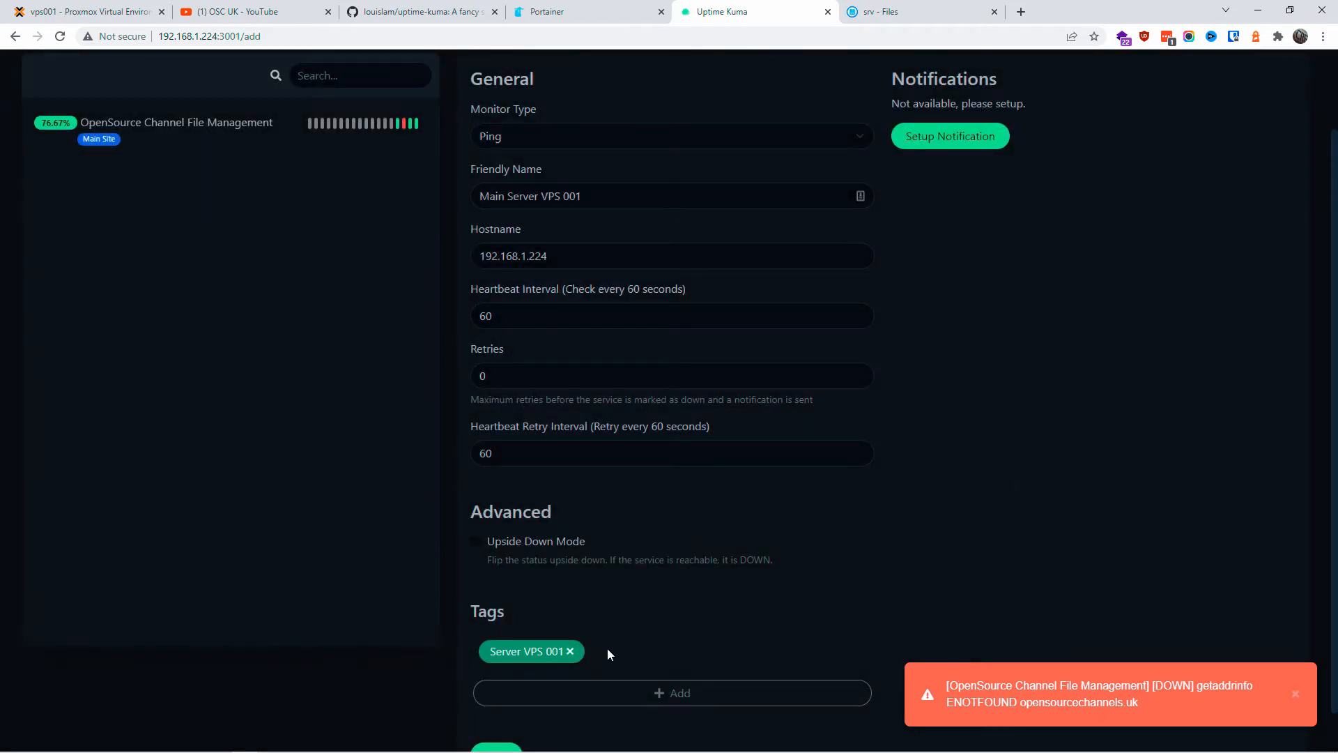
scroll(721, 521, "up", 2)
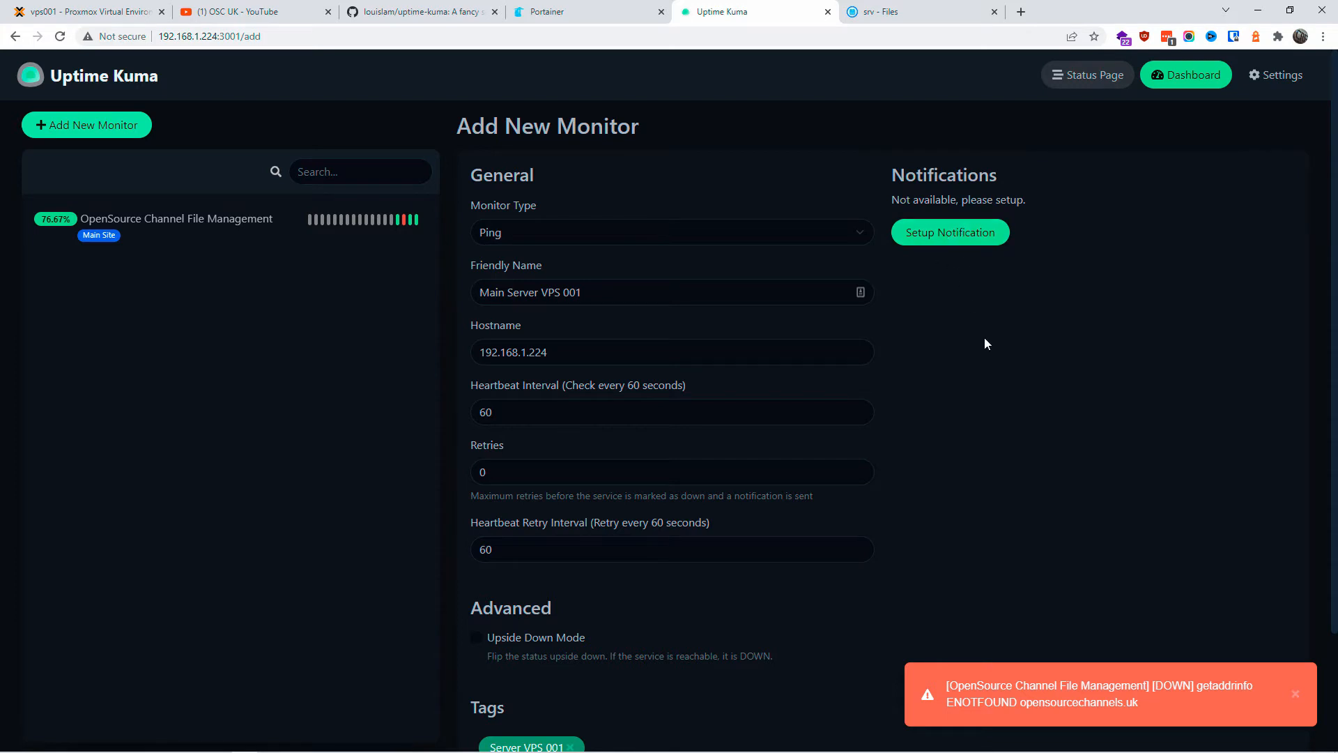
scroll(984, 344, "down", 2)
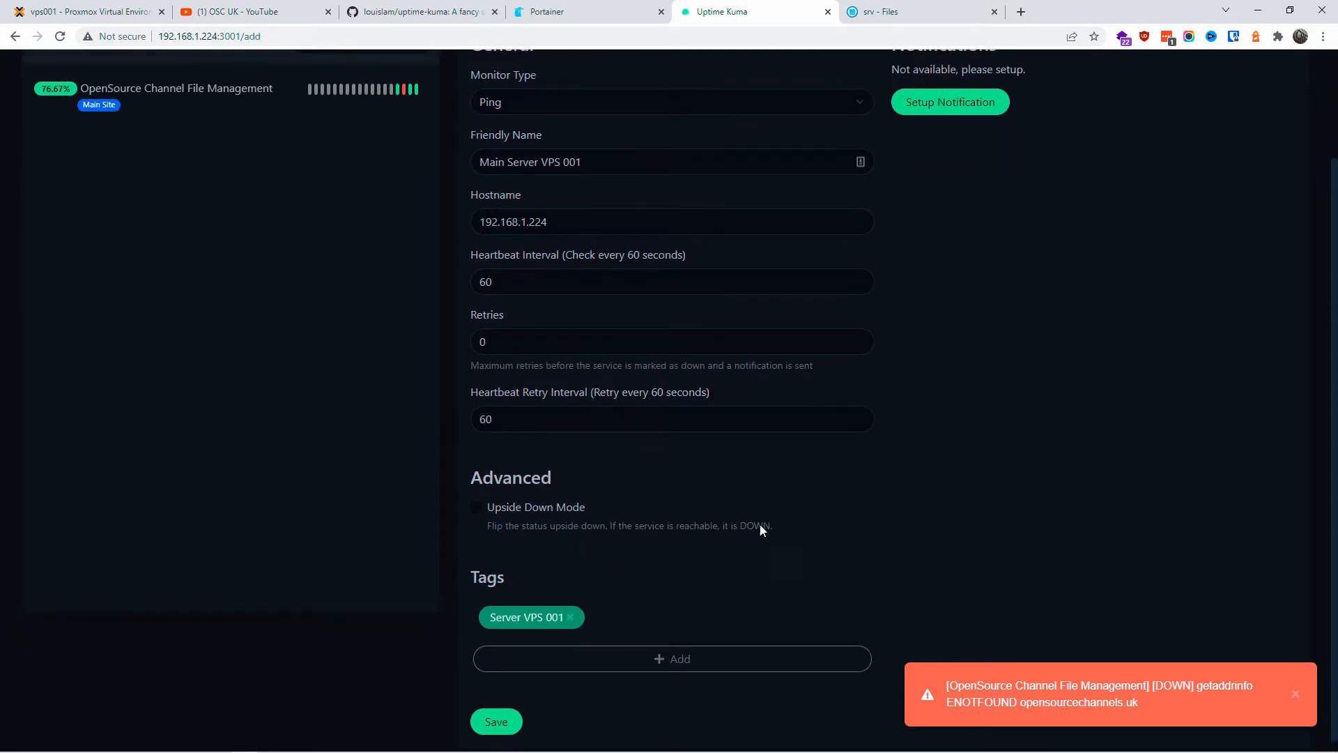
left_click(499, 713)
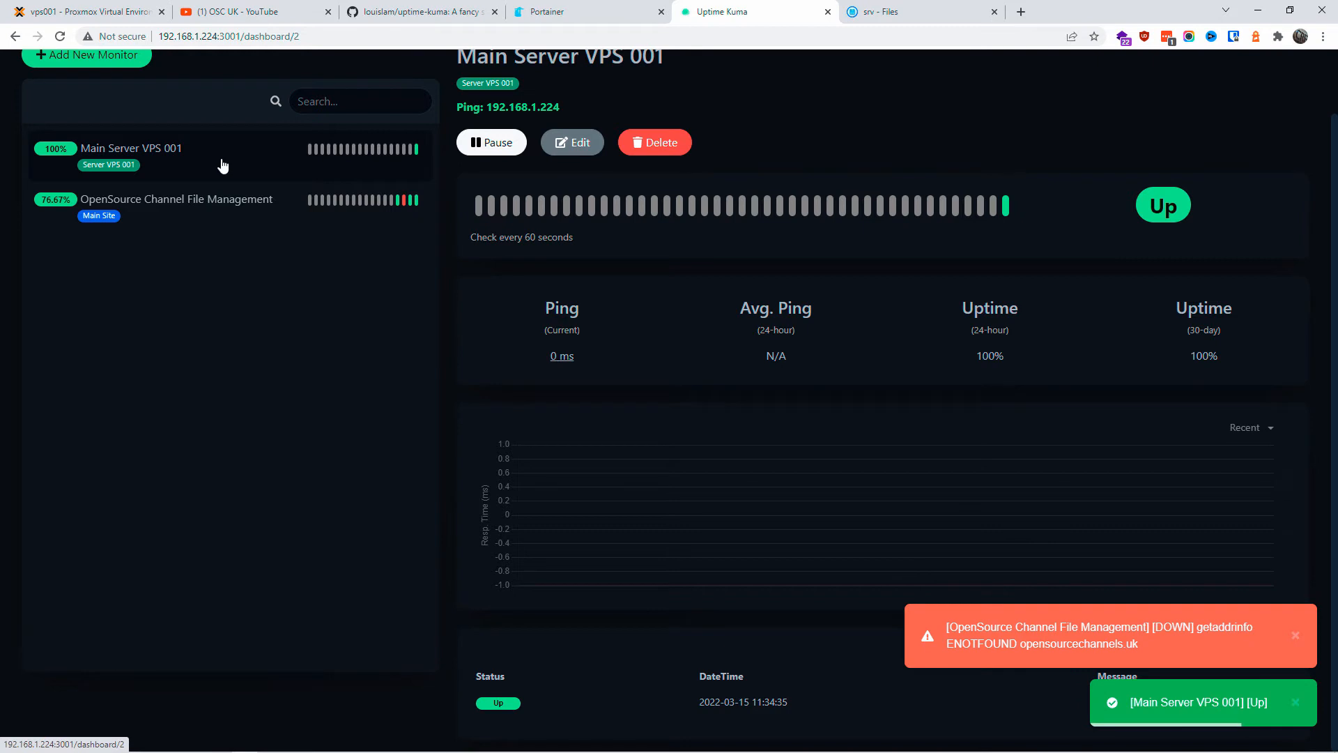
Step: Dismiss the red DOWN and green Up alert pop-ups
left_click(1295, 633)
left_click(1291, 703)
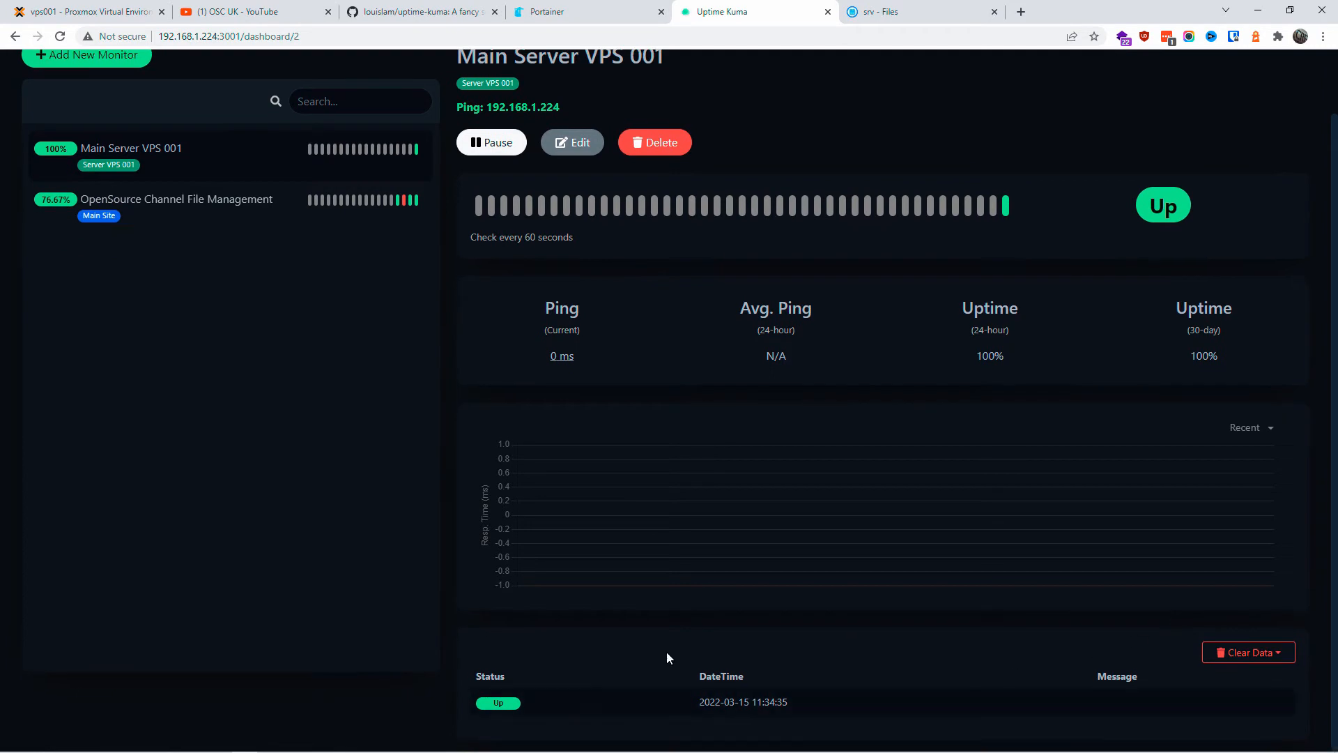
scroll(432, 474, "up", 1)
Step: Start another monitor and set its type to HTTP(s) - Keyword
left_click(87, 126)
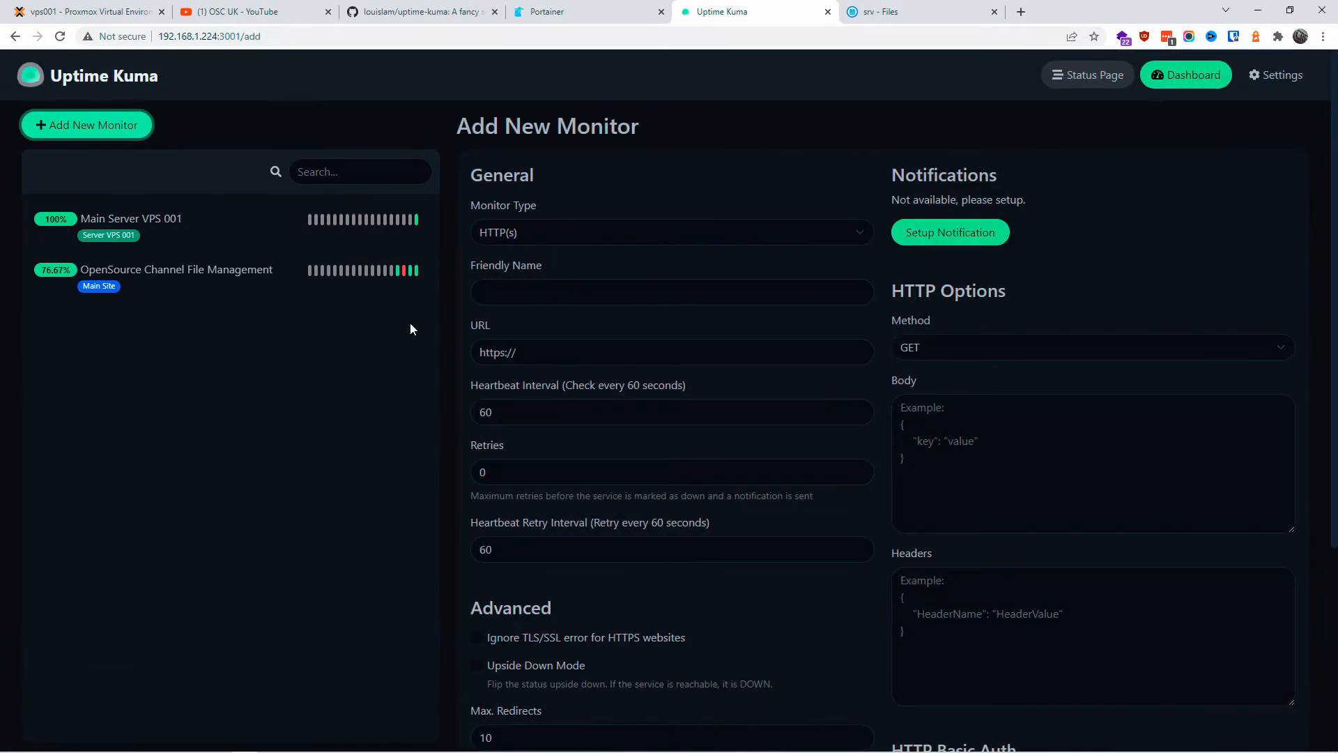
left_click(584, 241)
left_click(524, 300)
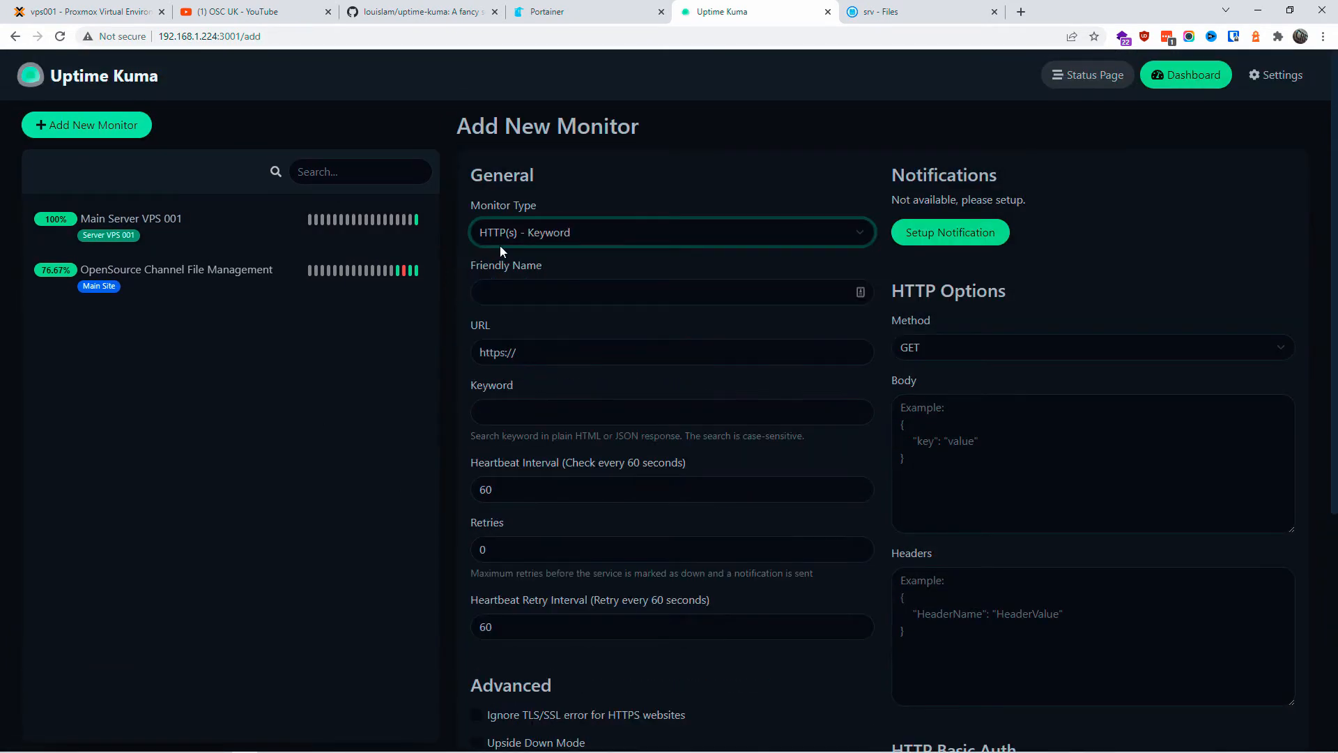
Step: Name the monitor Key Check, then switch to the file server's files tab
left_click(515, 292)
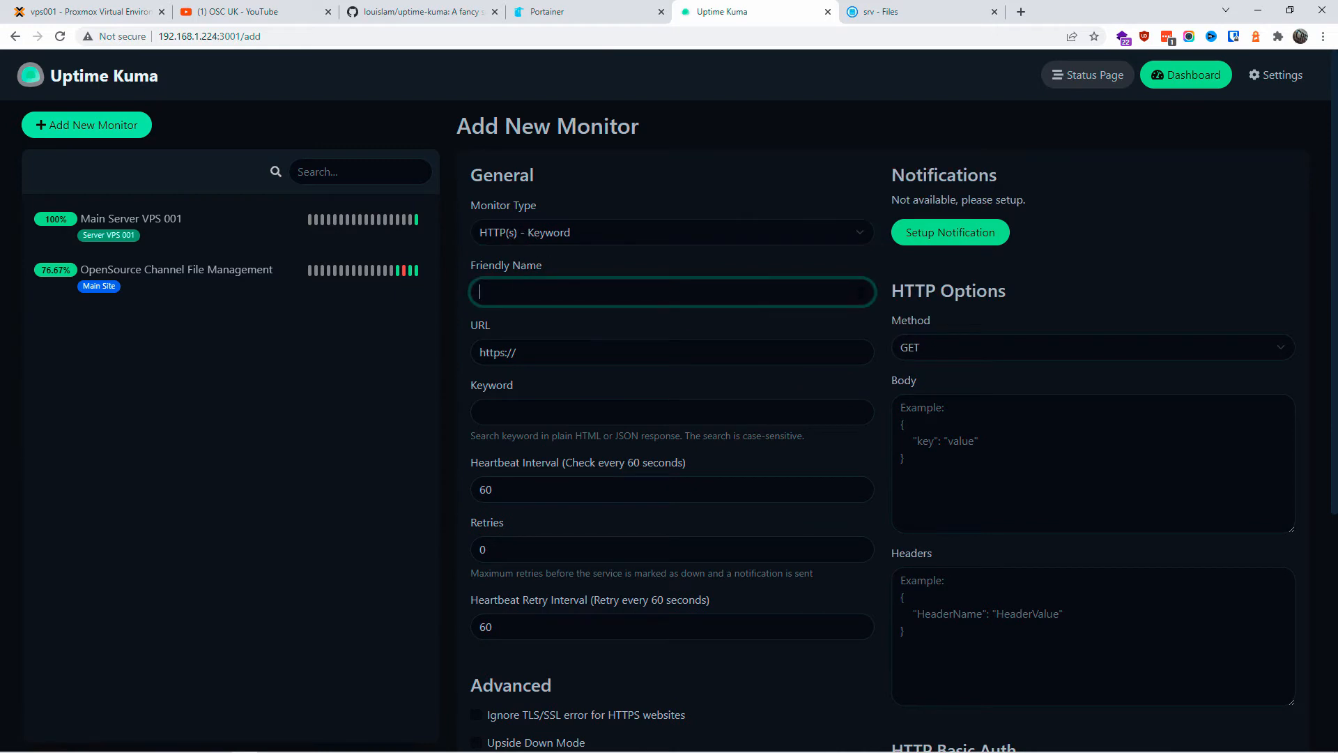
type("Key Check")
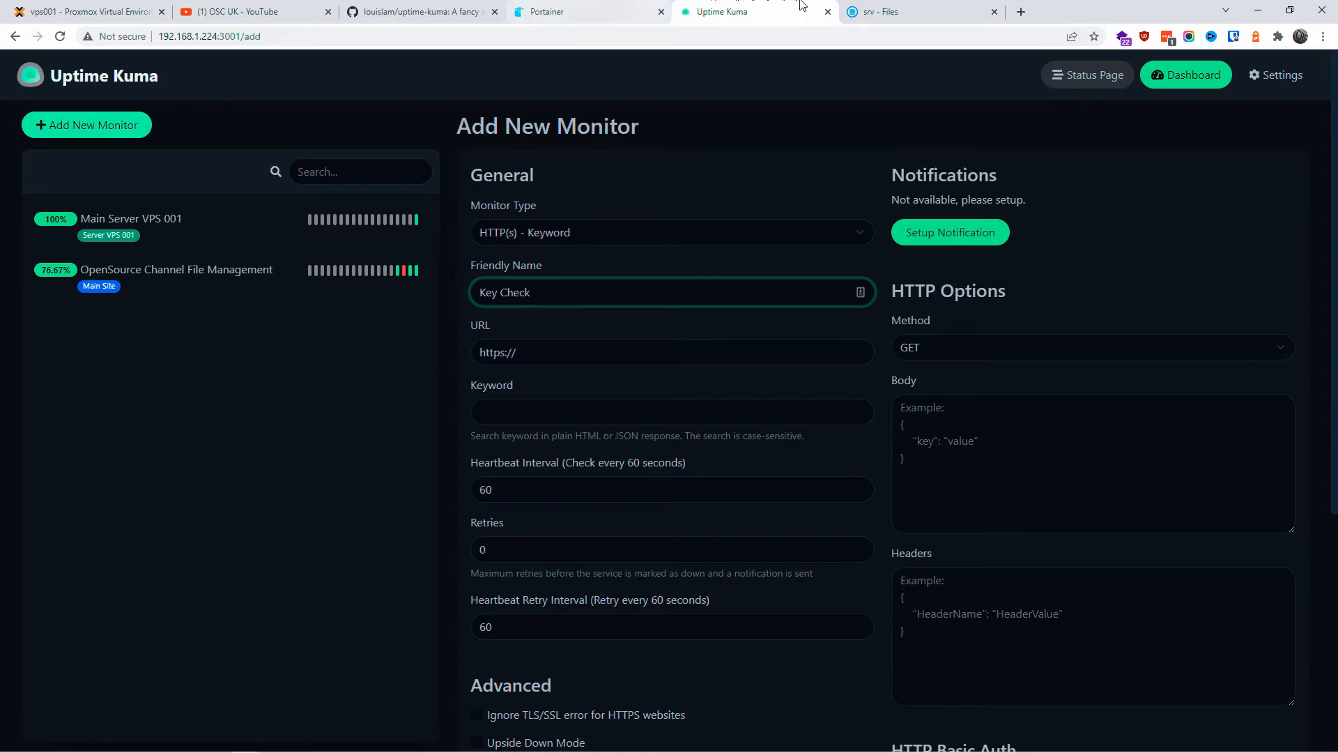
left_click(880, 12)
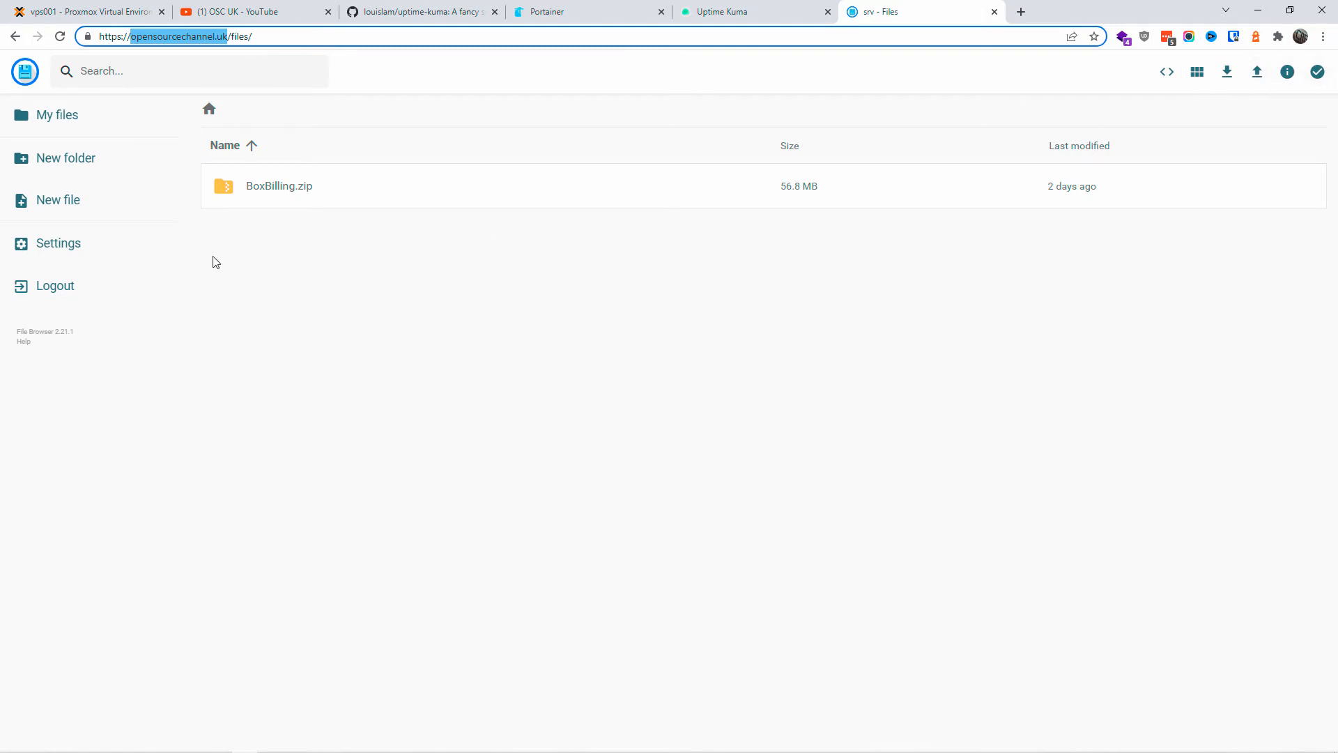
Step: Log out of File Browser and use its 'File Browser' heading as the monitor's keyword
left_click(49, 288)
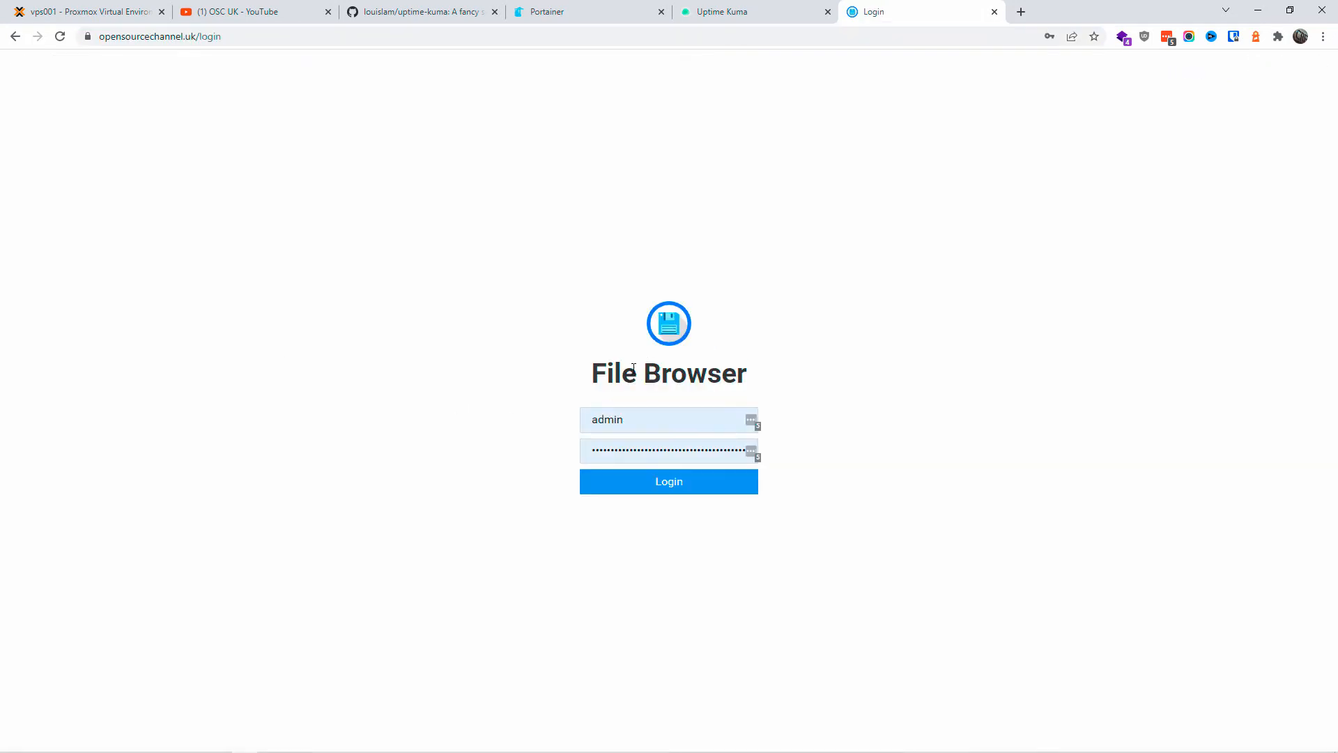
triple_click(740, 378)
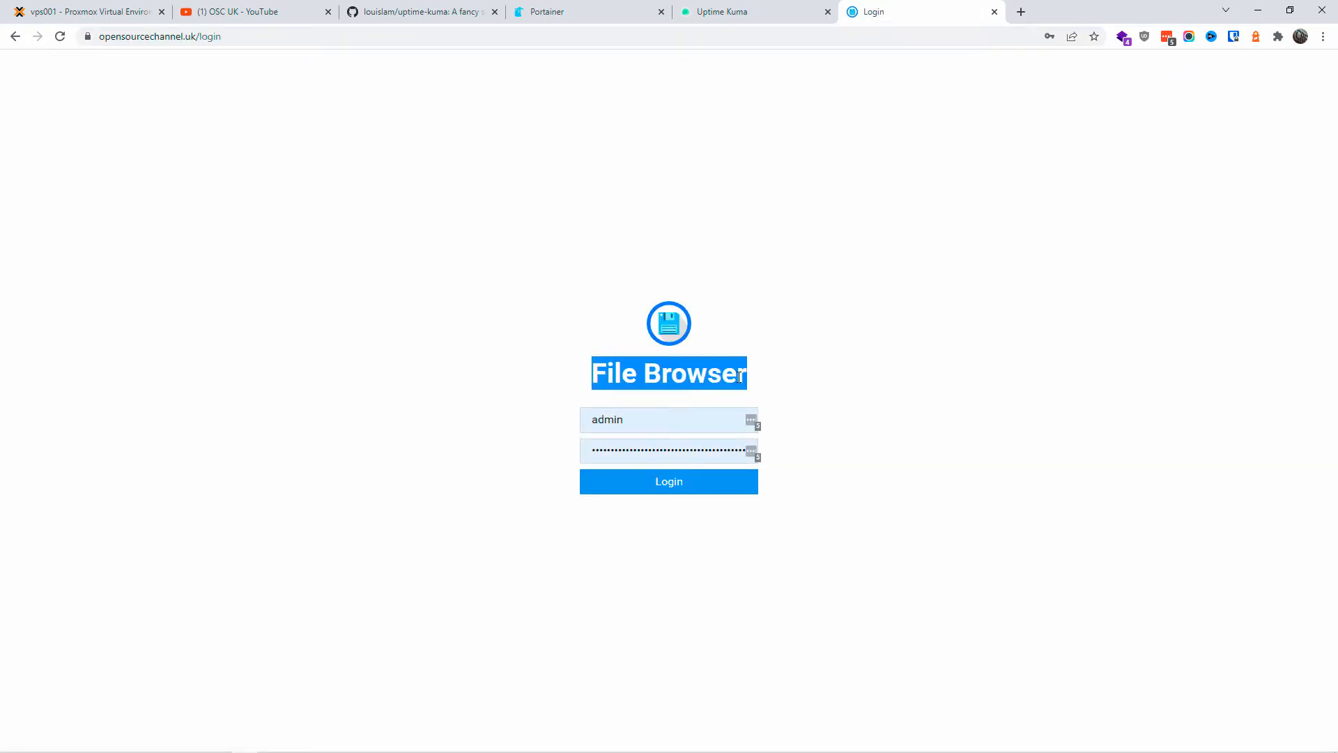
right_click(704, 375)
left_click(728, 388)
left_click(729, 9)
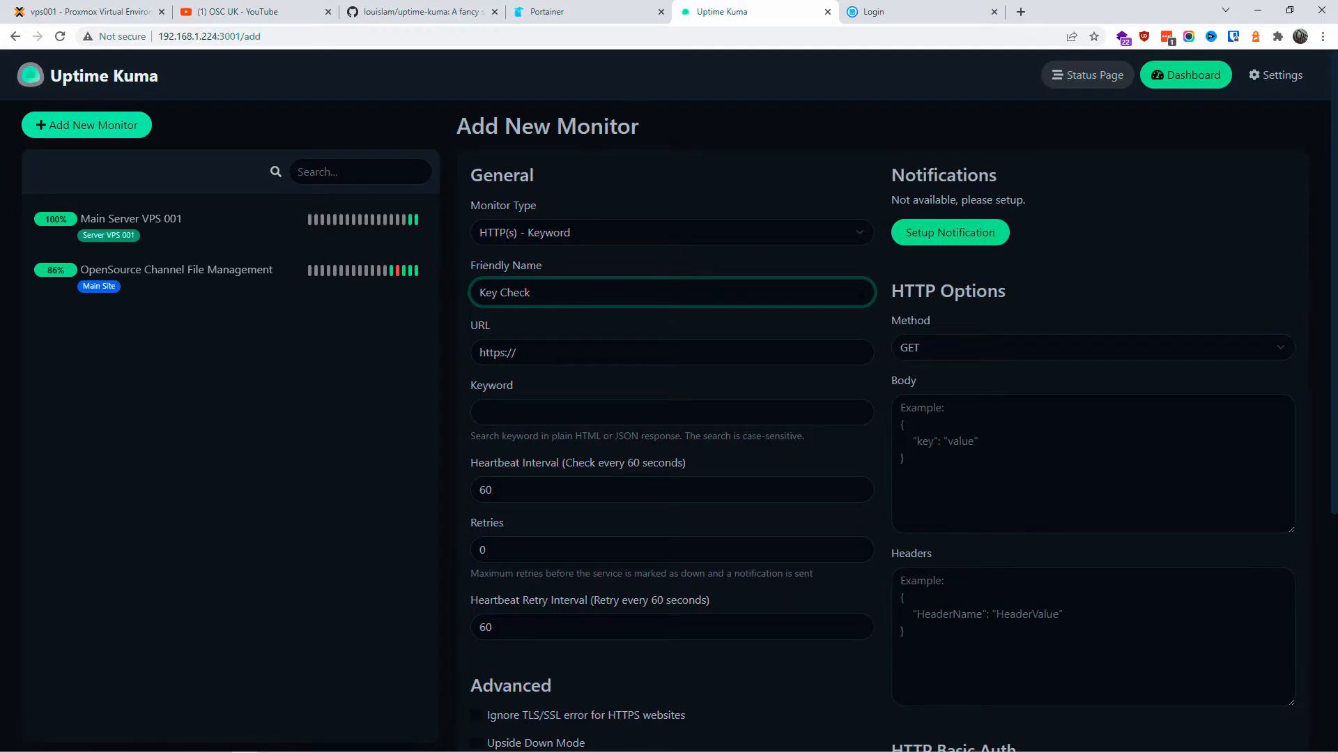
left_click(528, 412)
key("ctrl+v")
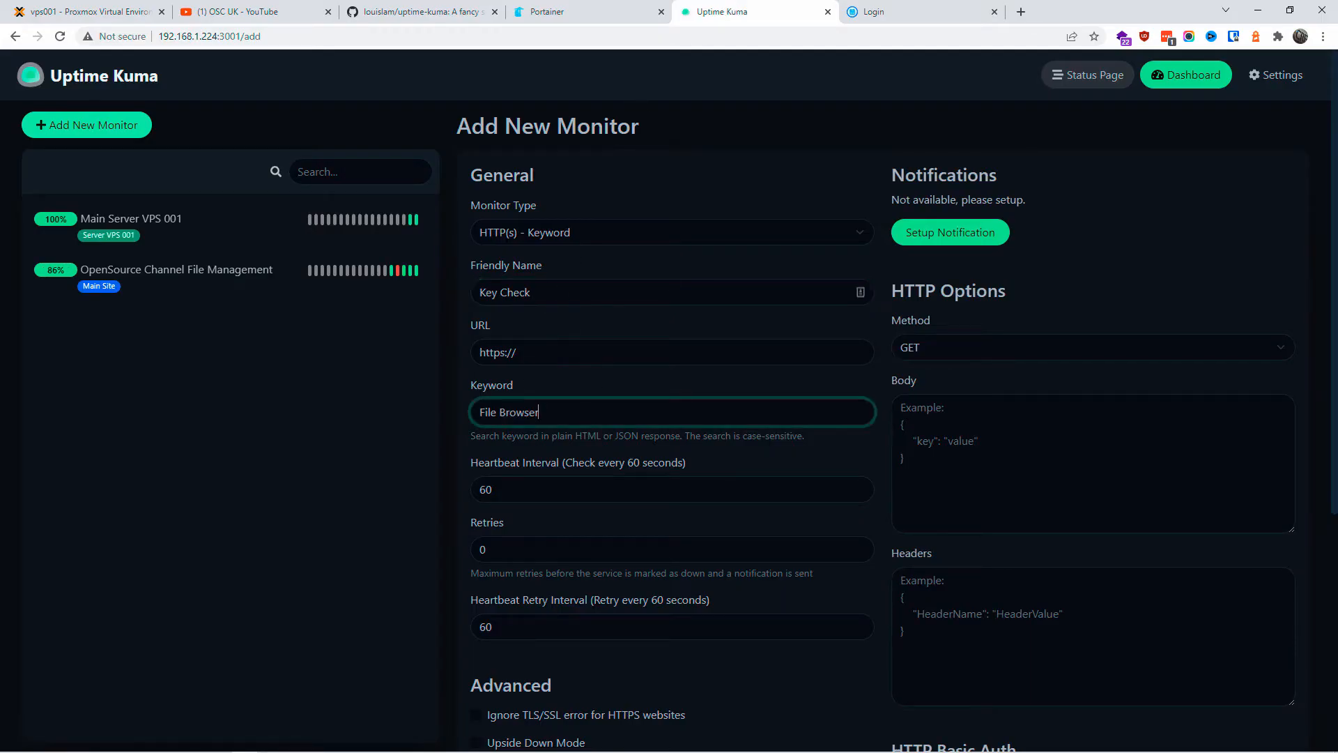
left_click(884, 10)
left_click(197, 39)
key("ctrl+c")
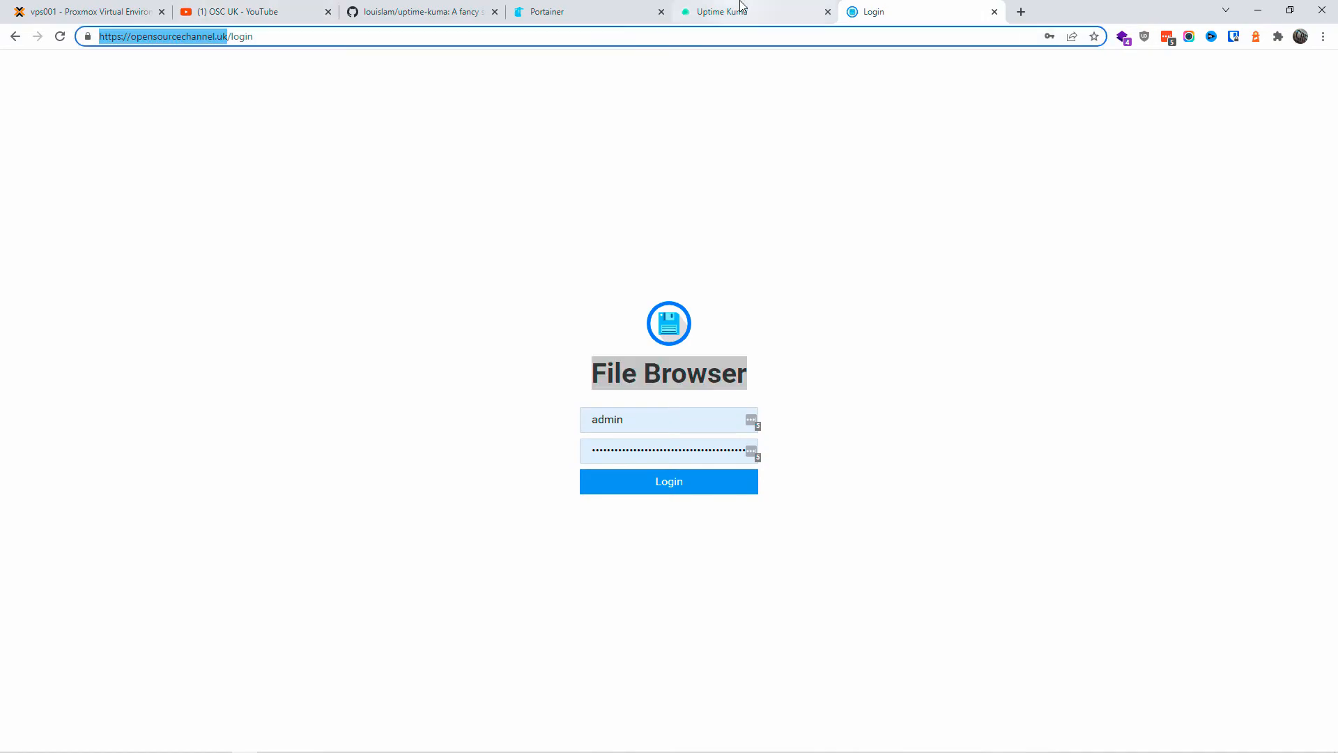
left_click(738, 10)
left_click(585, 352)
key("ctrl+v")
left_click_drag(552, 352, 516, 352)
key("BackSpace")
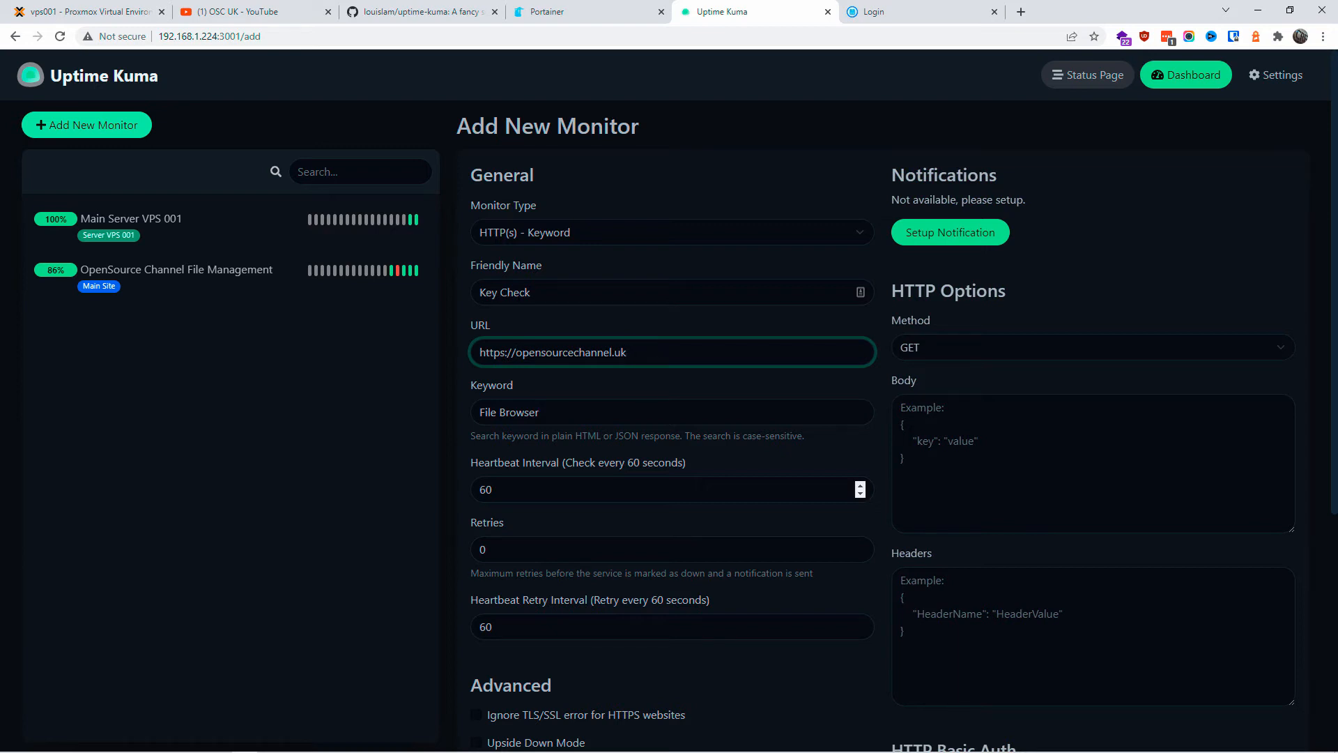
Step: Enable Ignore TLS/SSL error for HTTPS websites and leave the Basic Auth password empty
scroll(584, 509, "down", 4)
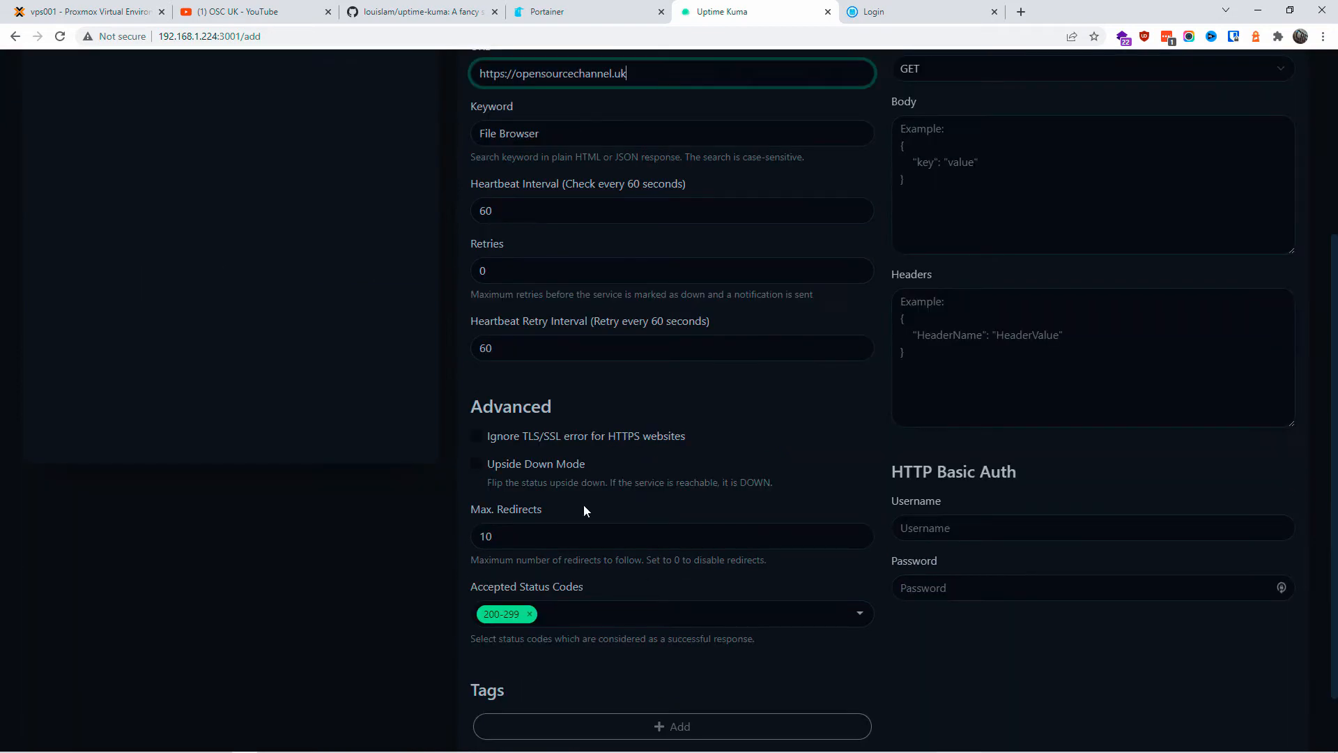
left_click(476, 437)
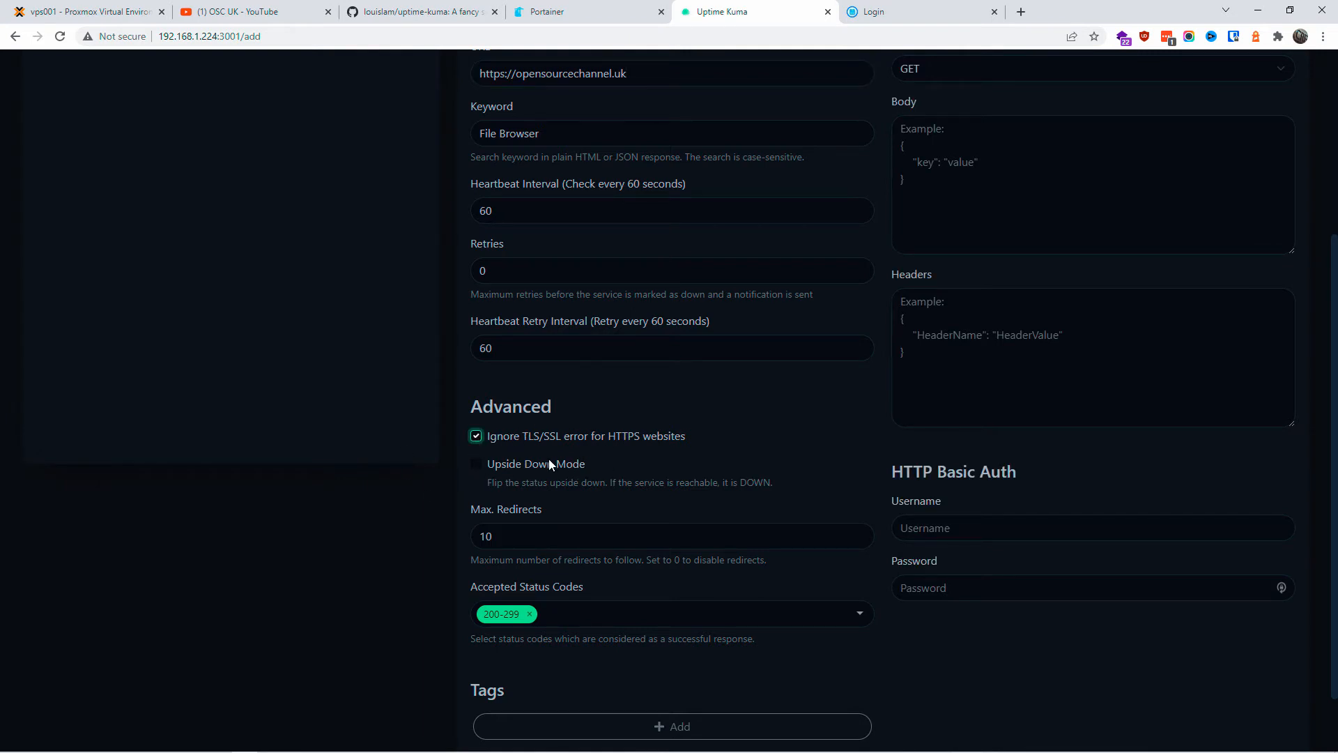
scroll(605, 523, "down", 1)
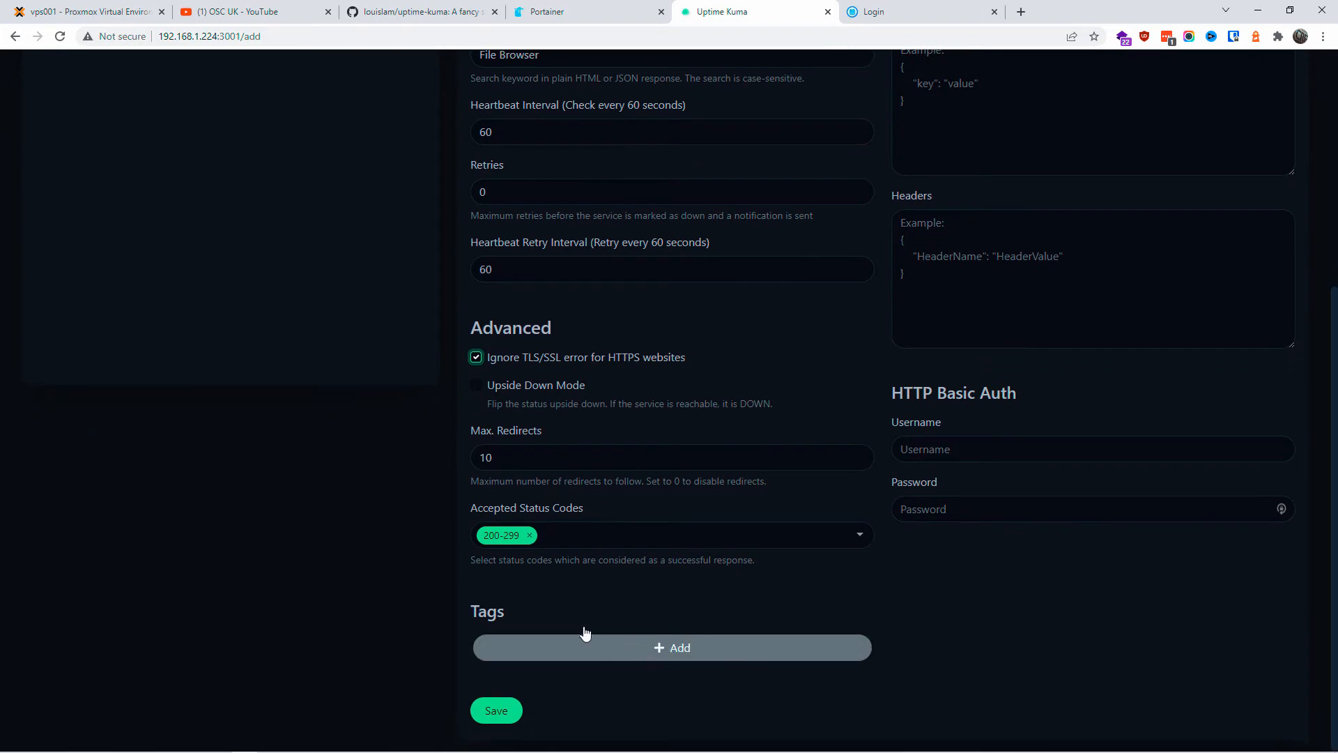
scroll(854, 618, "up", 5)
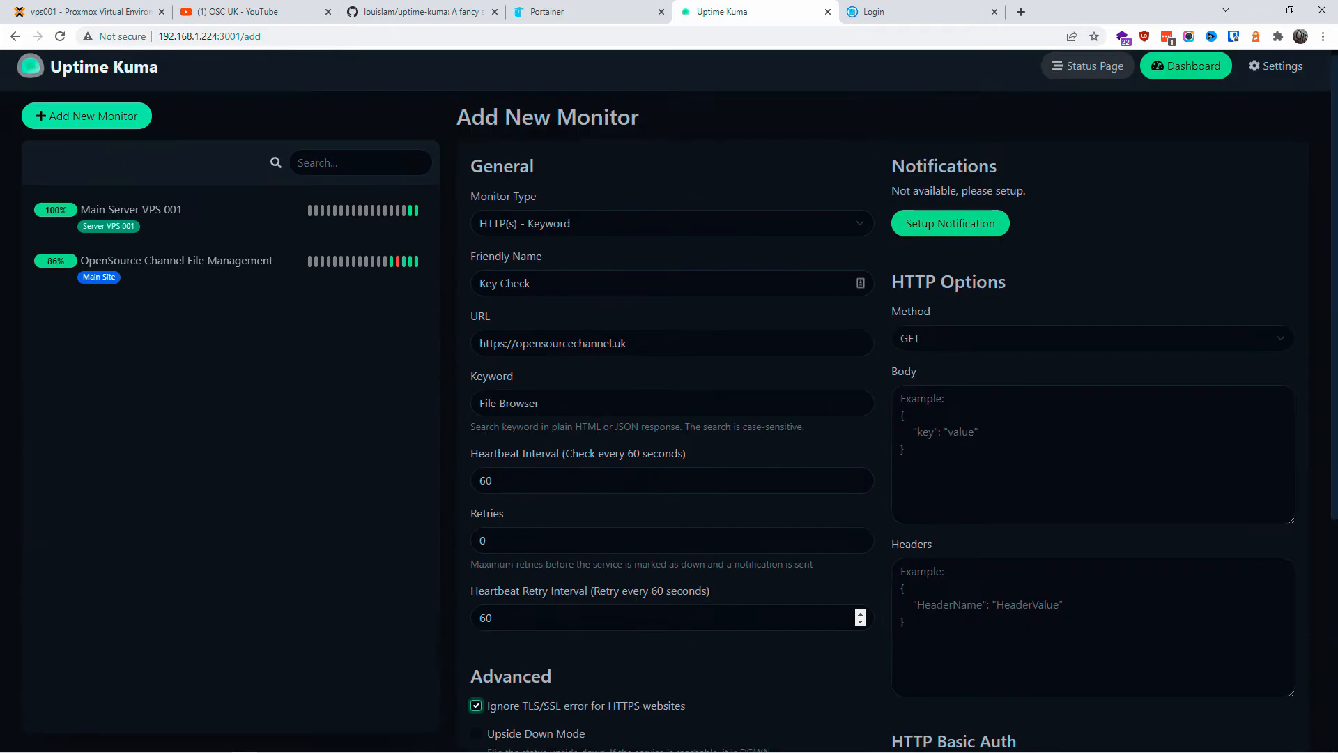
scroll(850, 620, "down", 5)
scroll(890, 515, "up", 5)
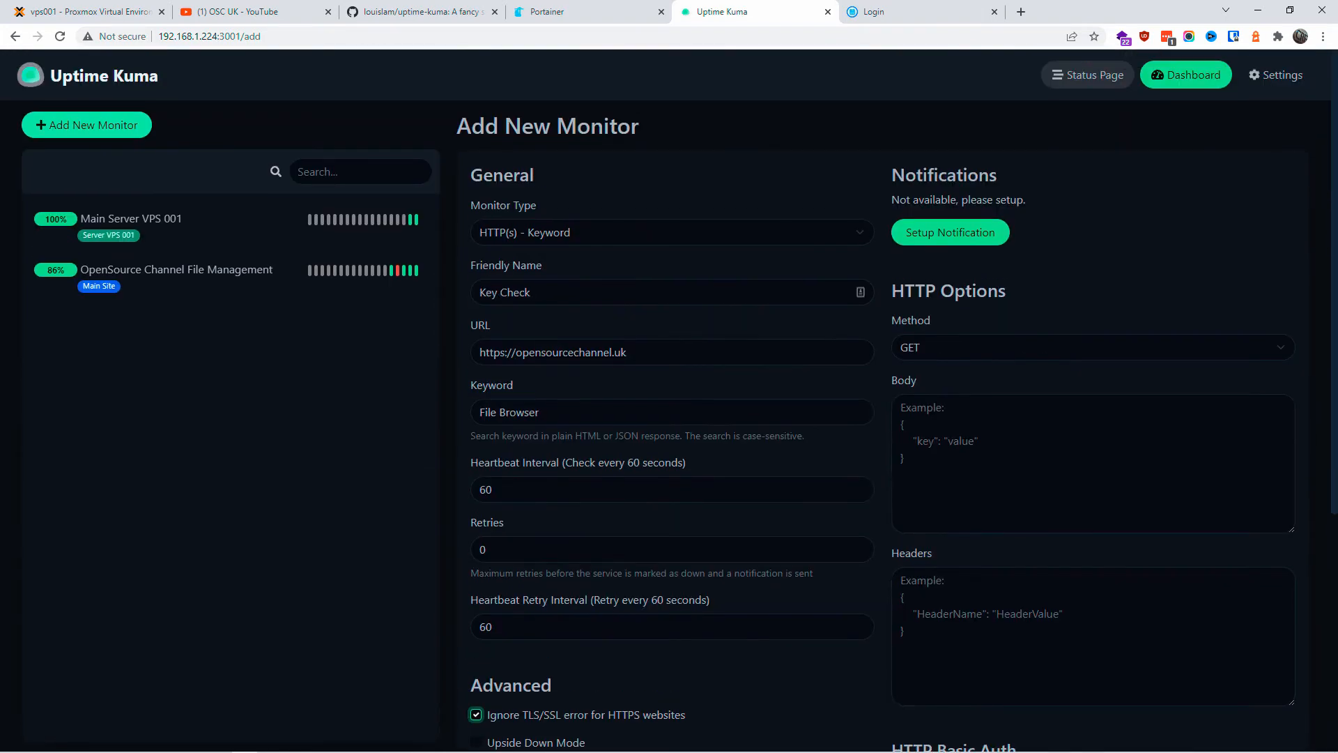
scroll(854, 621, "down", 5)
left_click(1010, 509)
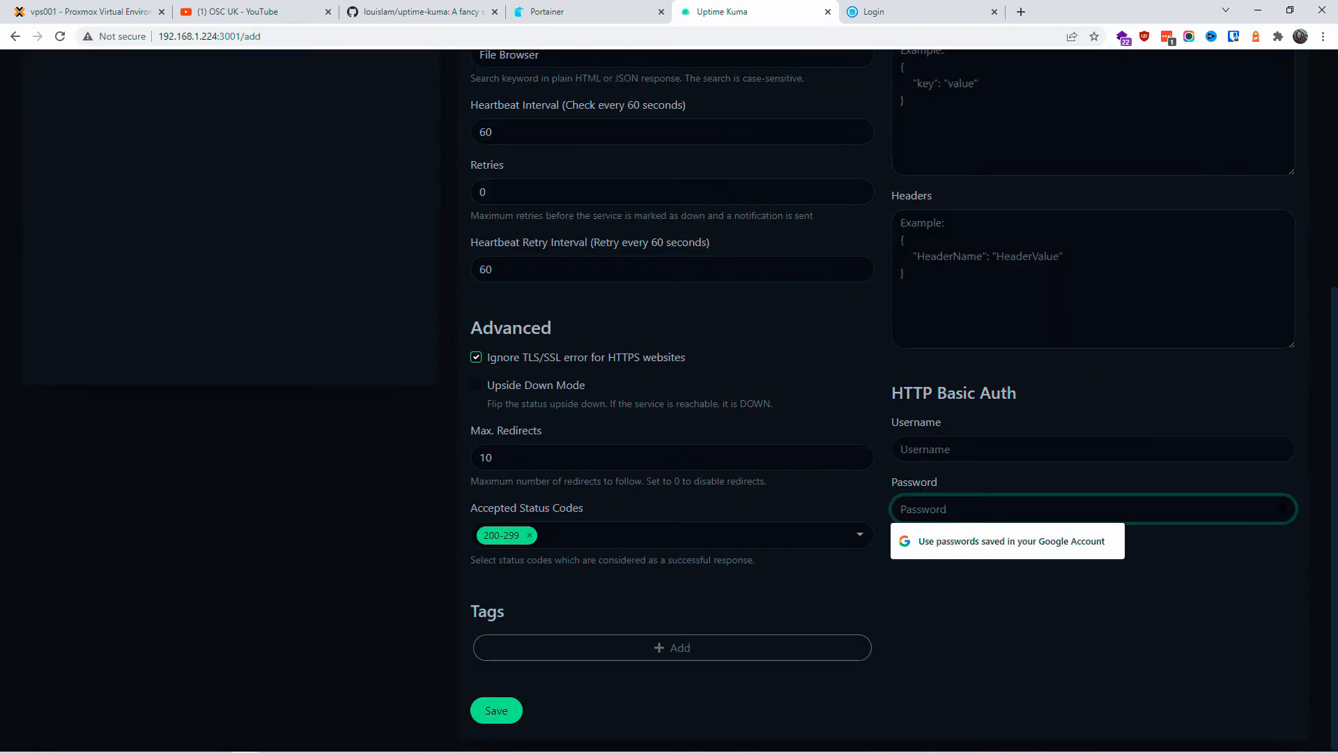
type("••")
key("BackSpace")
key("BackSpace")
Step: Save Key Check, then edit it to test the keyword 'testing' and save again
left_click(488, 717)
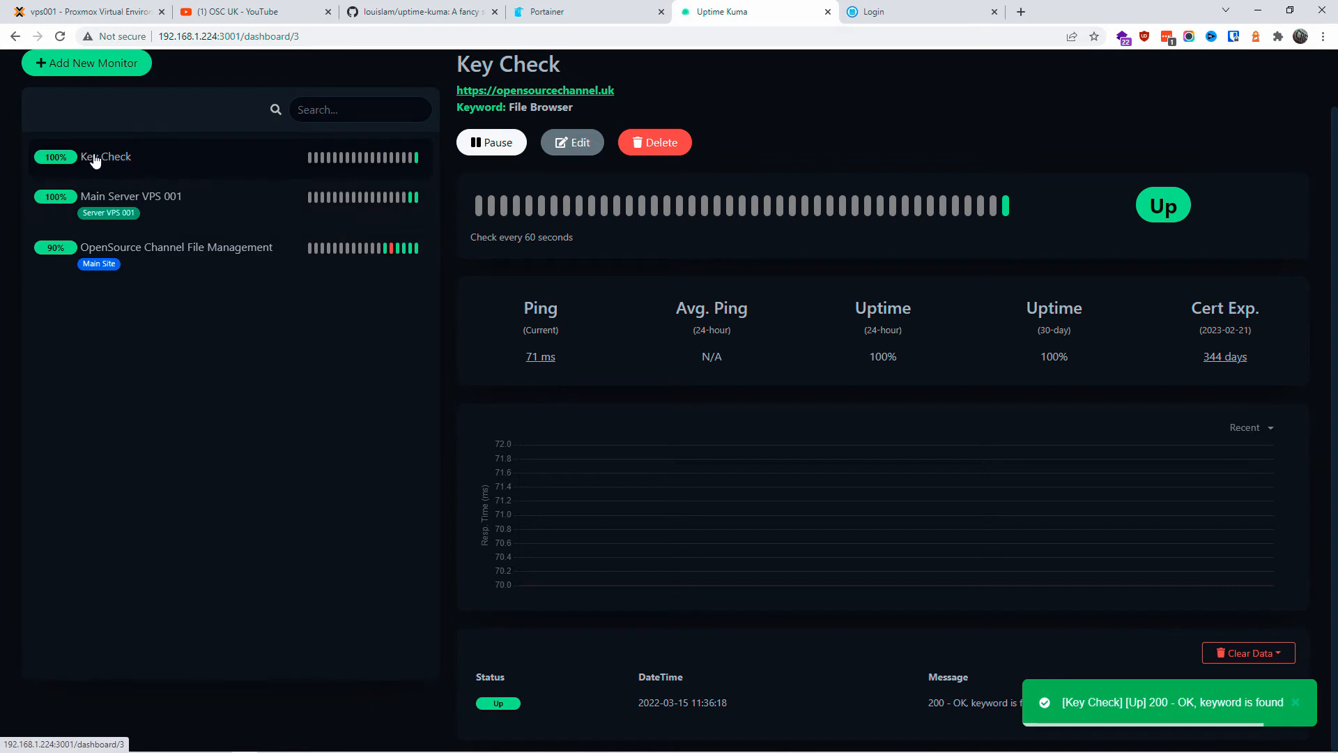
left_click(584, 143)
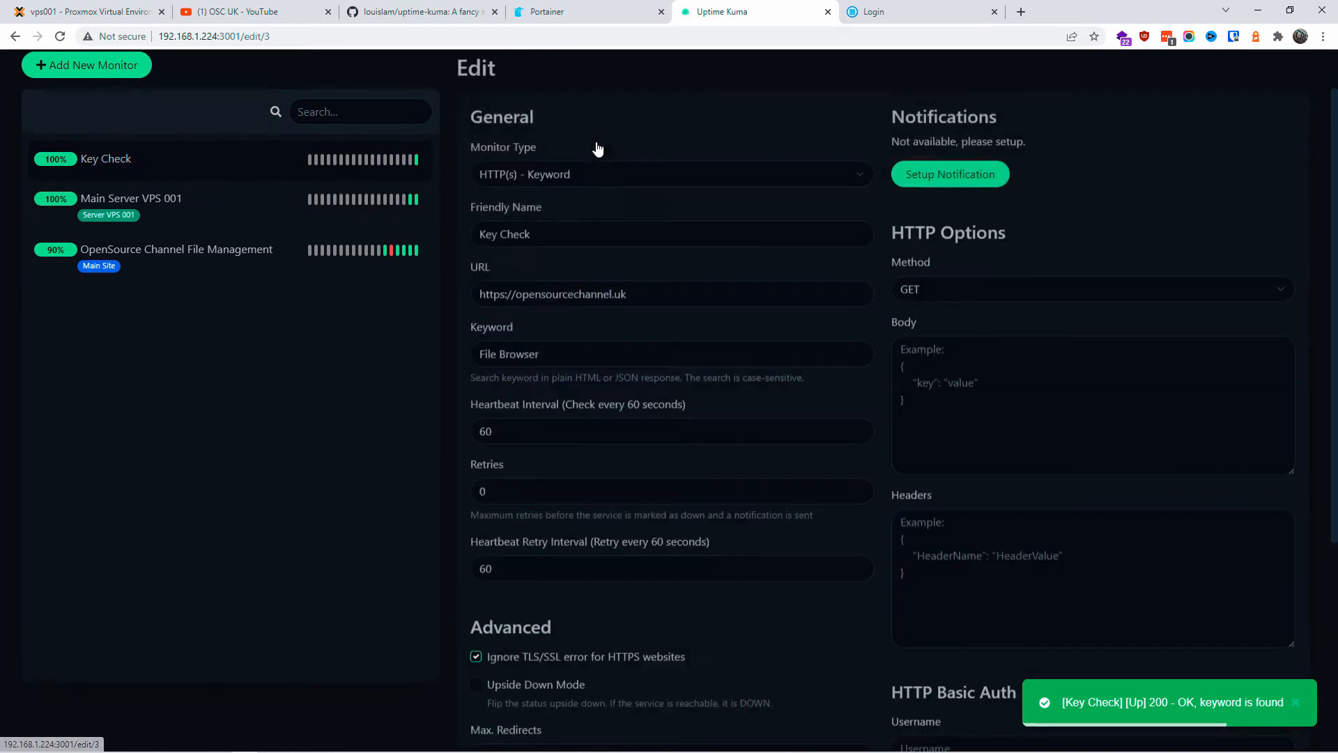
triple_click(510, 352)
right_click(510, 352)
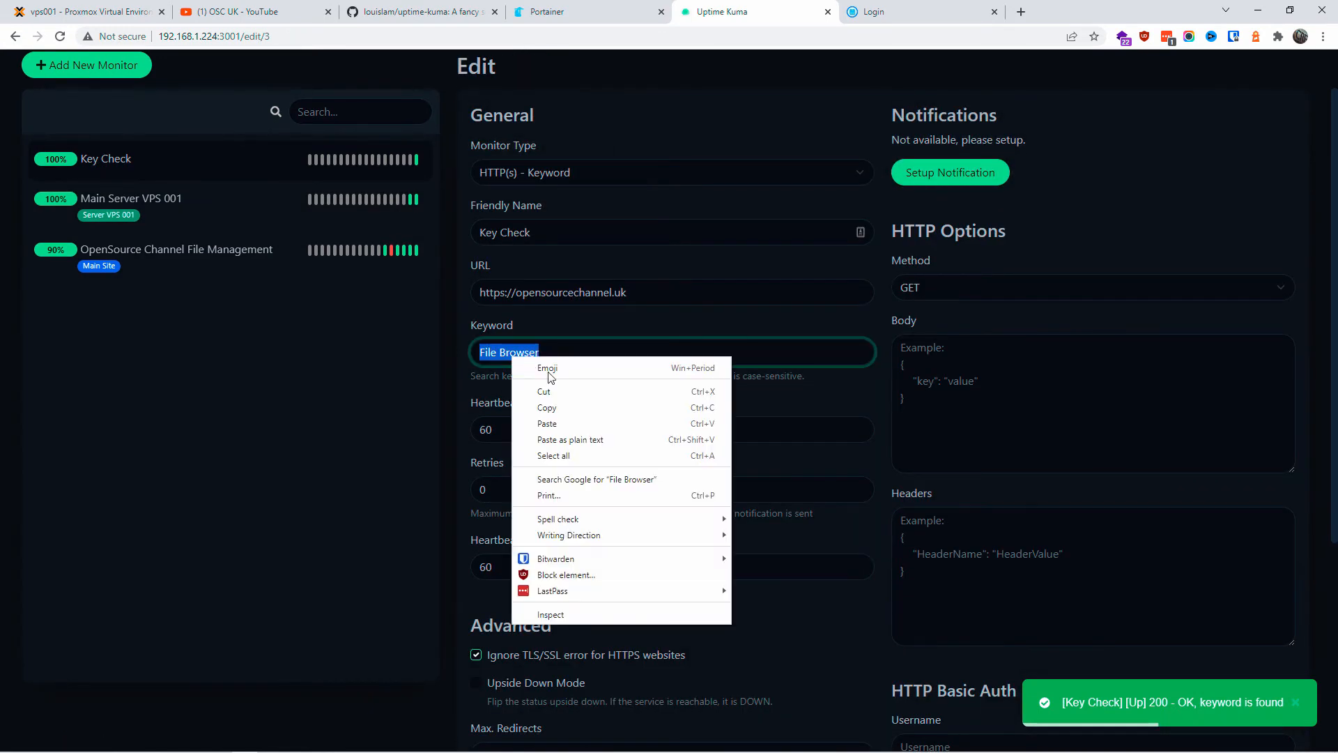
left_click(563, 409)
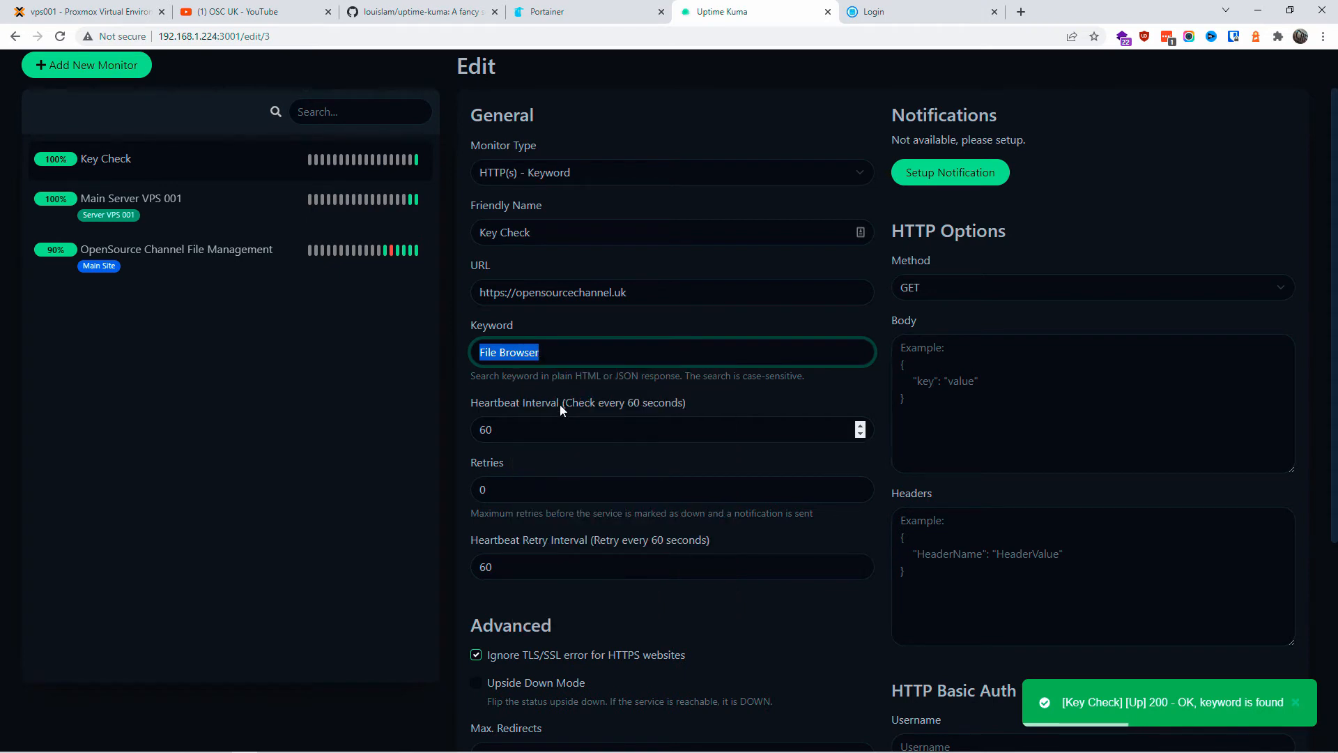
type("testing")
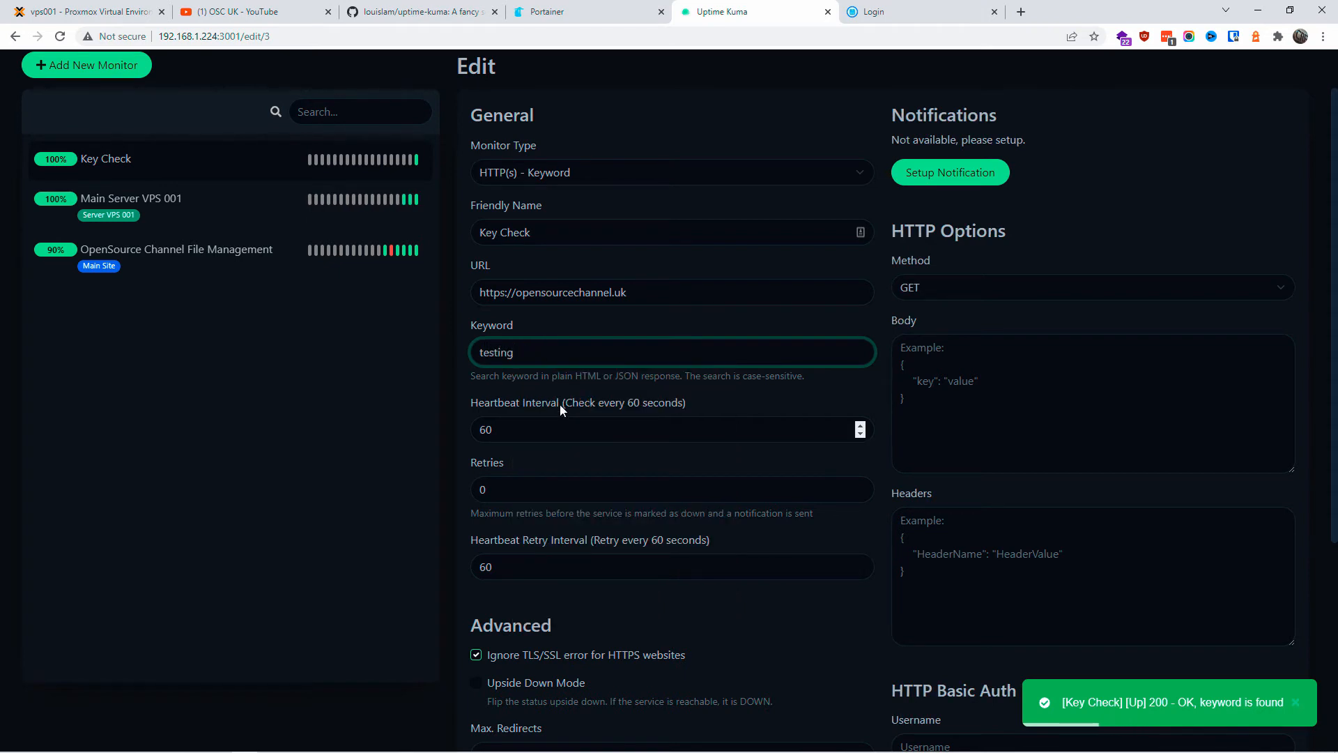
scroll(493, 711, "down", 4)
left_click(496, 711)
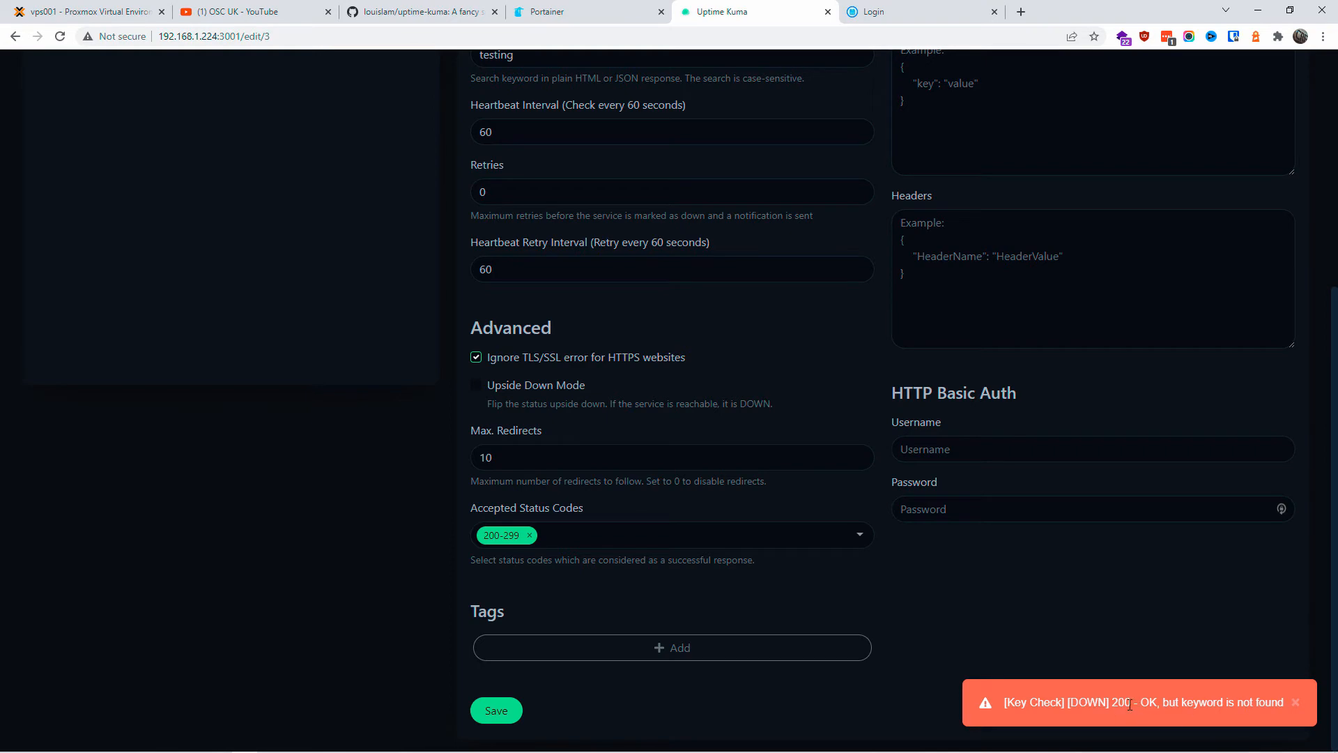
Step: Restore the Key Check keyword to 'File Browser' and save the monitor
scroll(647, 379, "up", 4)
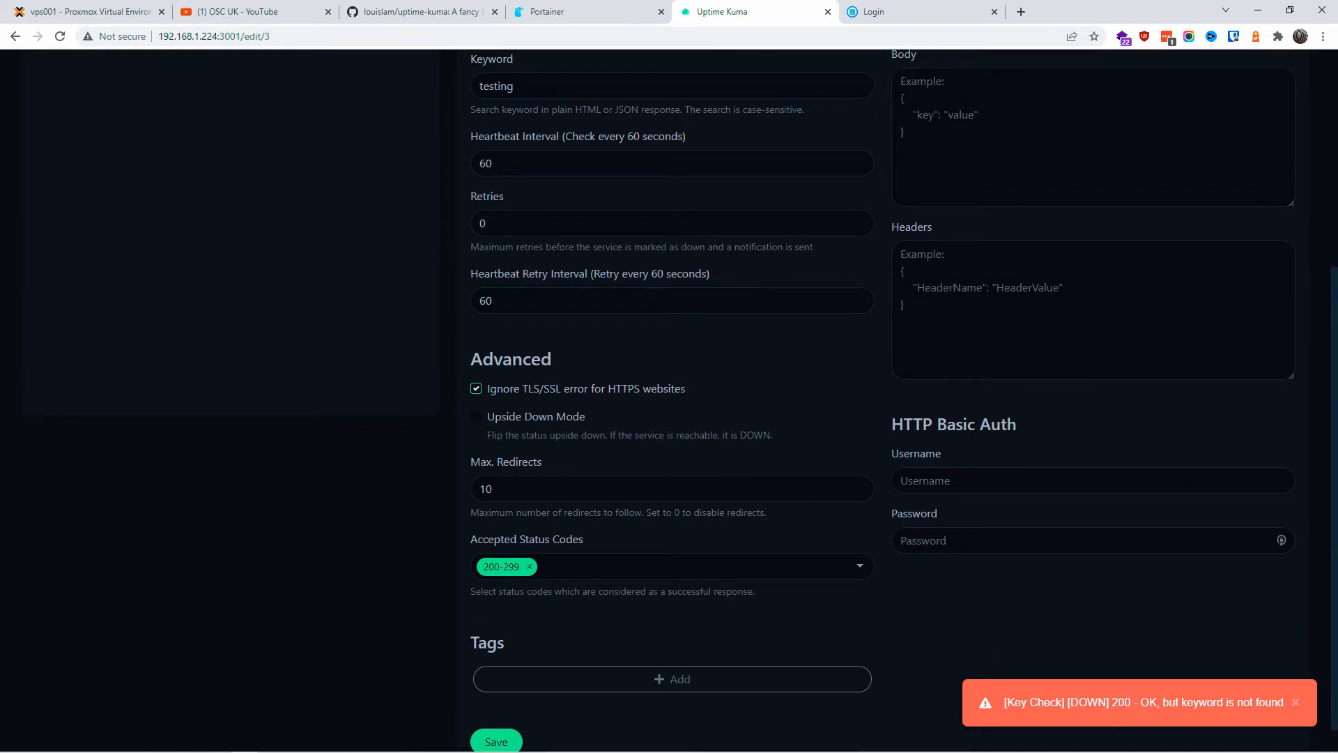
double_click(531, 328)
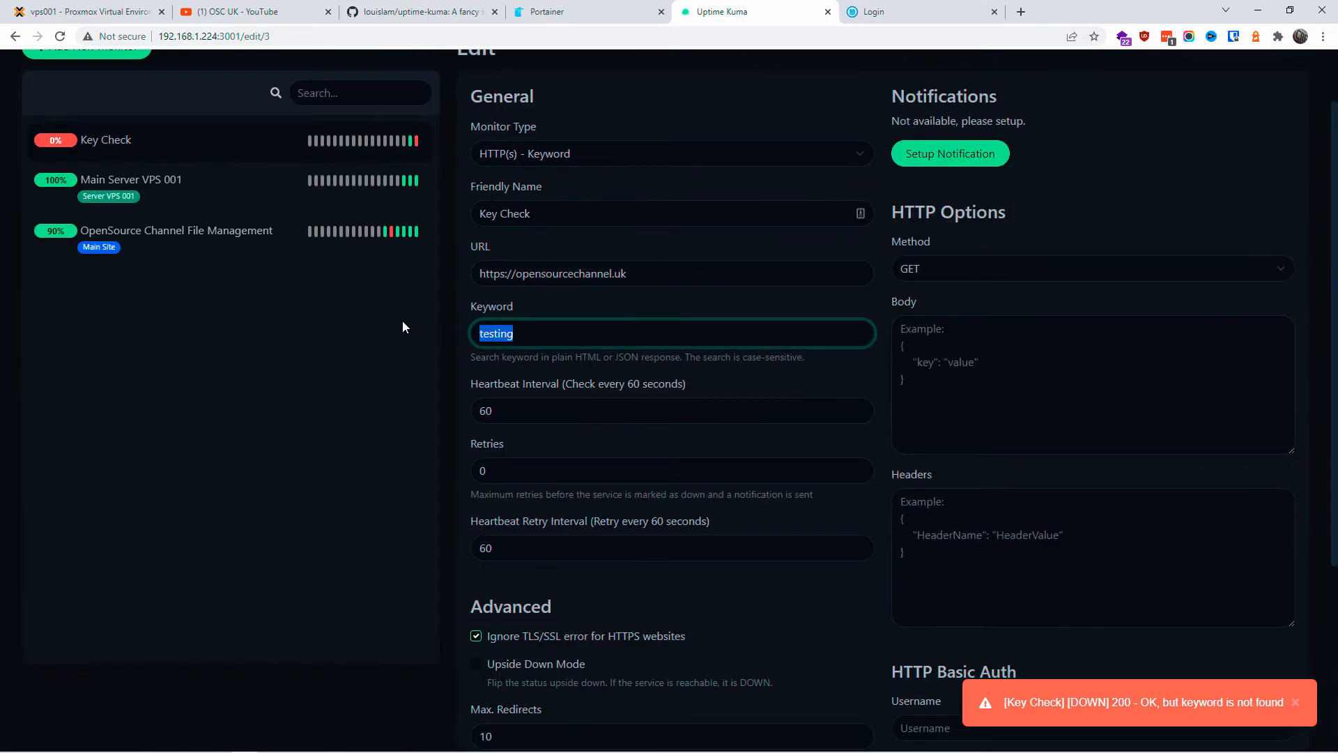
key("BackSpace")
type("File Browser")
scroll(622, 580, "down", 4)
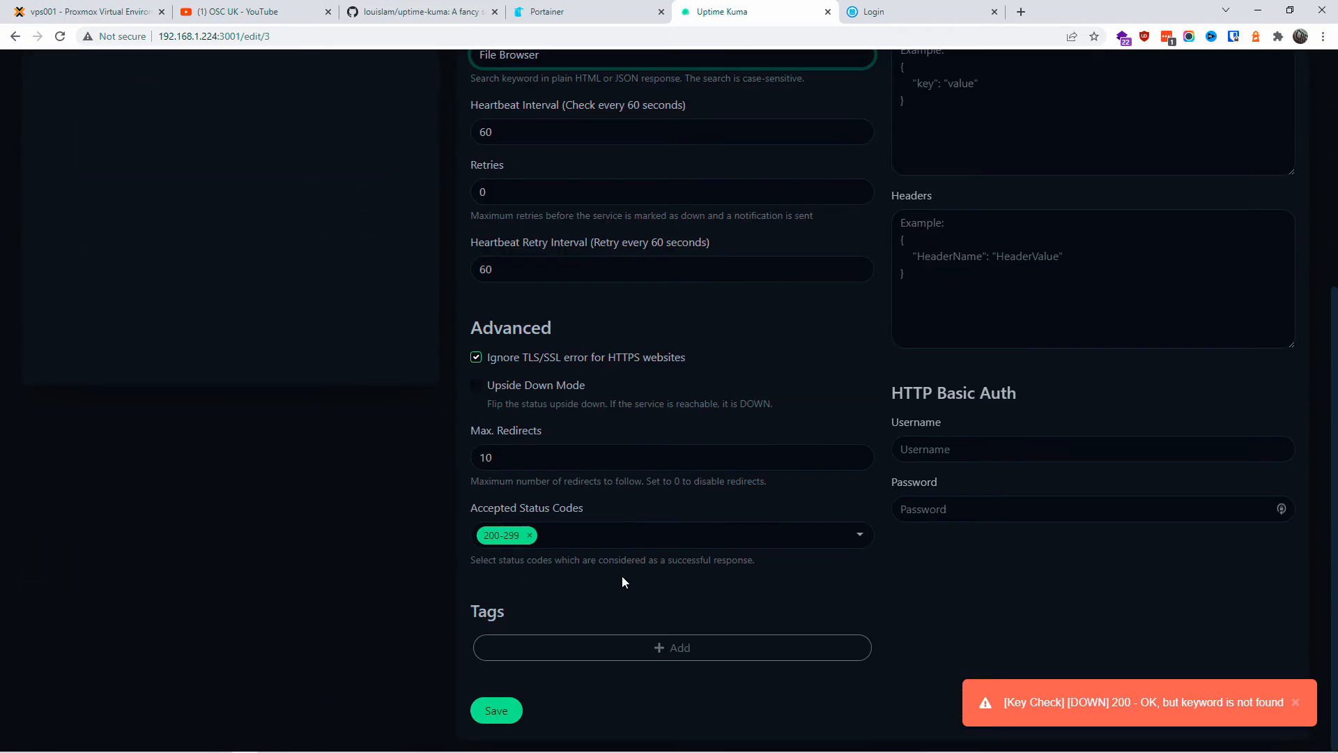
left_click(515, 710)
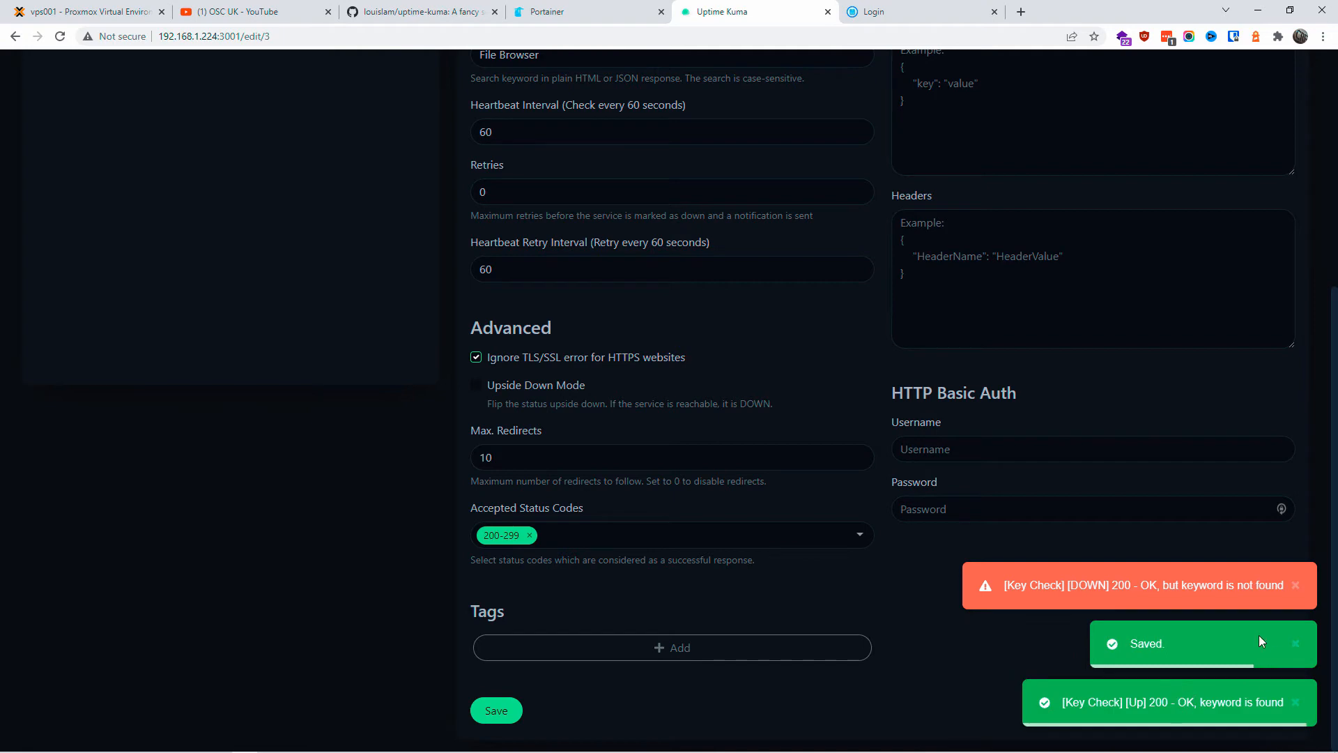
scroll(484, 538, "up", 5)
left_click(1088, 74)
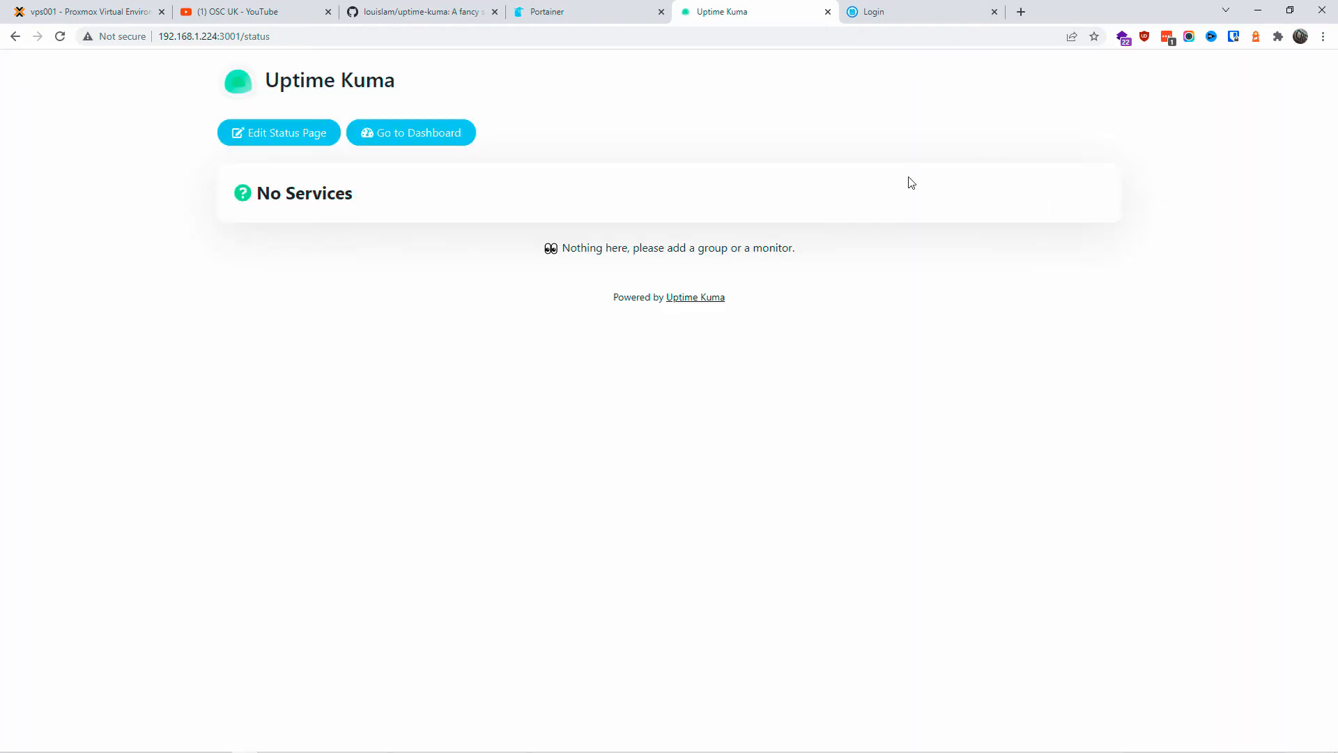
Step: Edit the status page with a dark theme and monitor tags shown
left_click(60, 36)
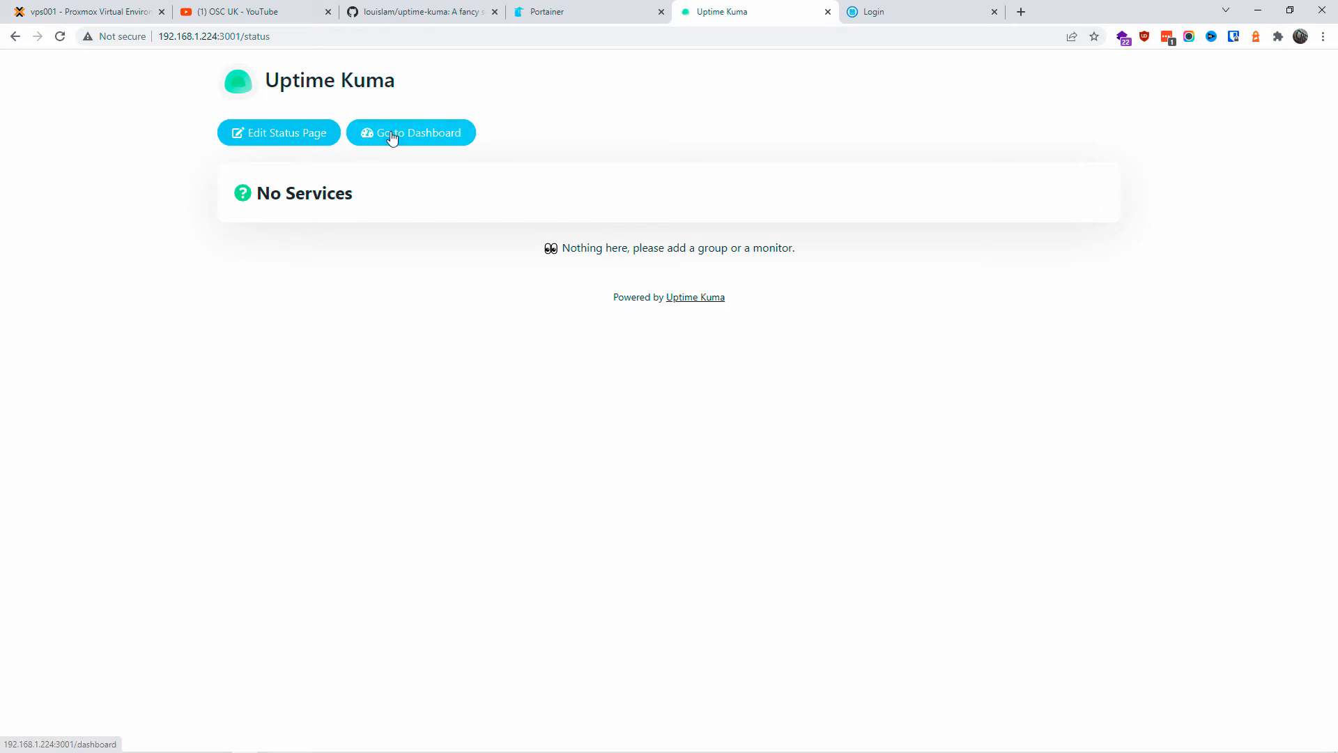
left_click(298, 137)
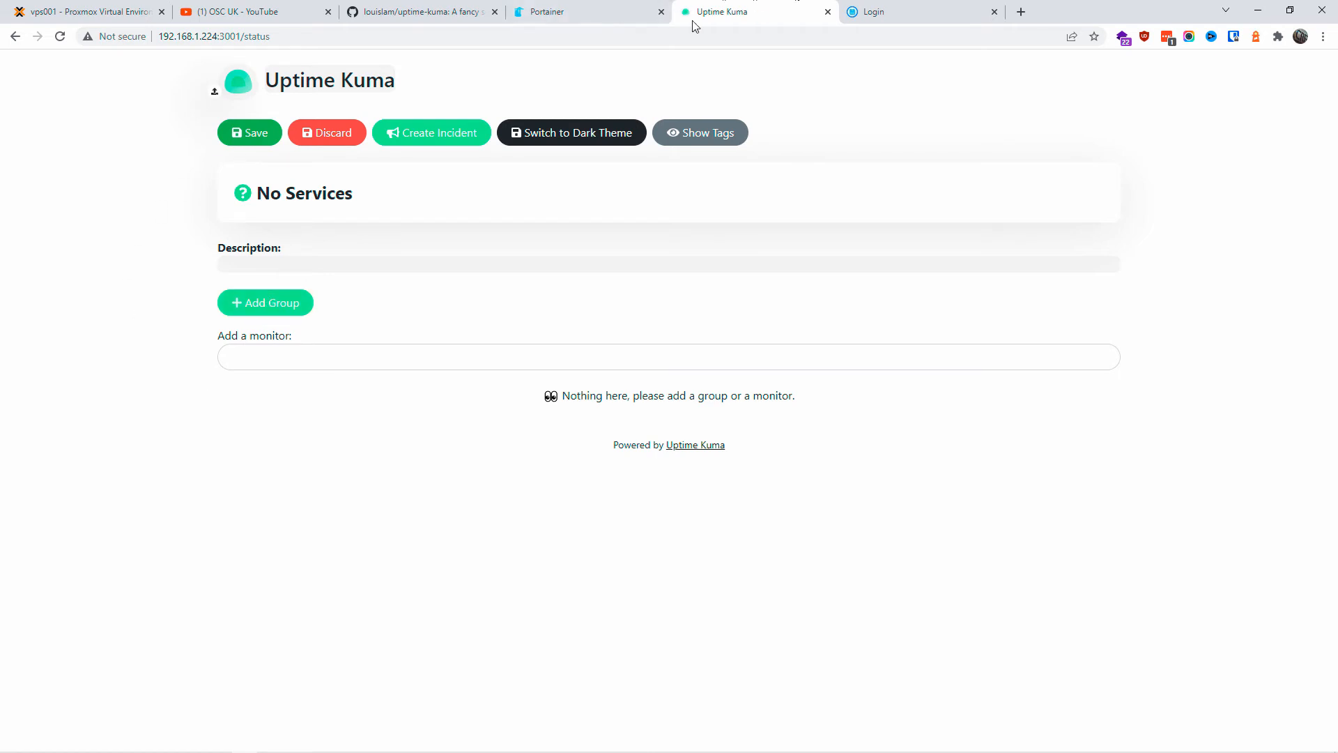
left_click(554, 142)
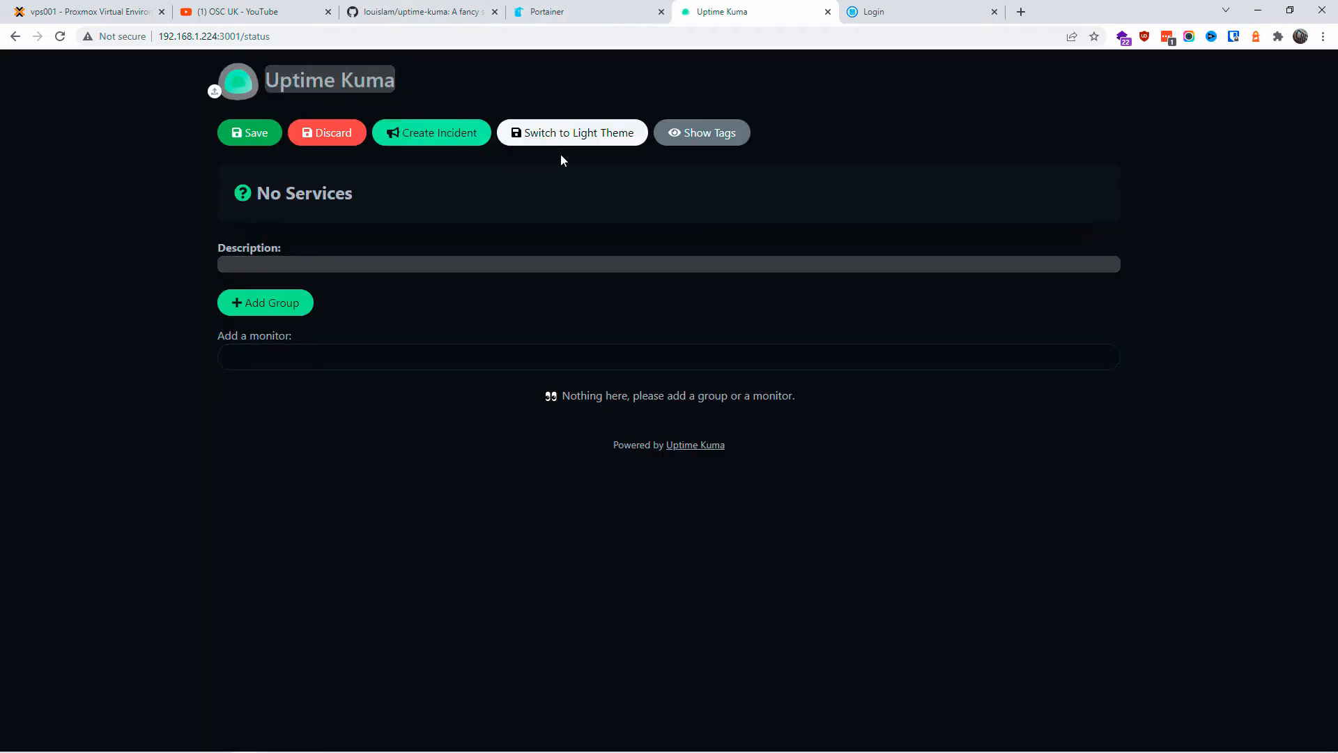
left_click(708, 143)
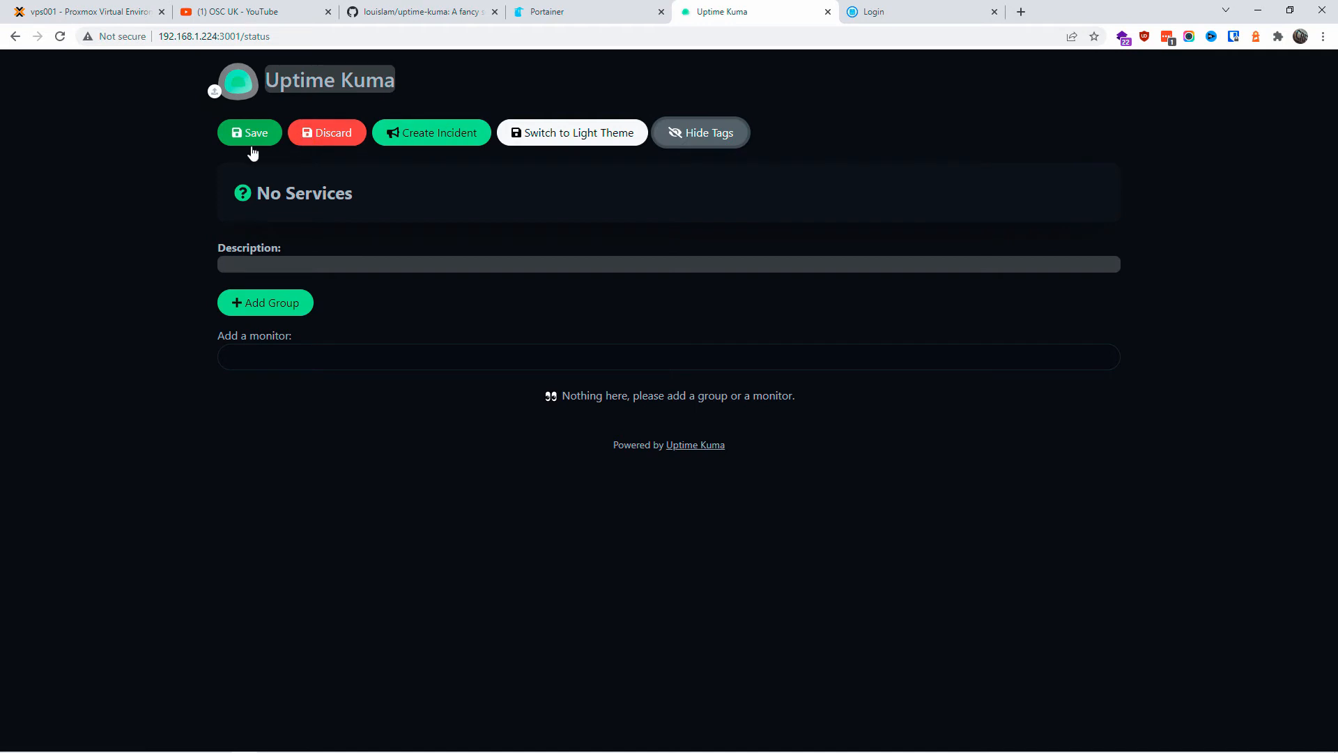
Step: Add the OpenSource Channel File Management and Main Server VPS 001 monitors to the page
left_click(253, 361)
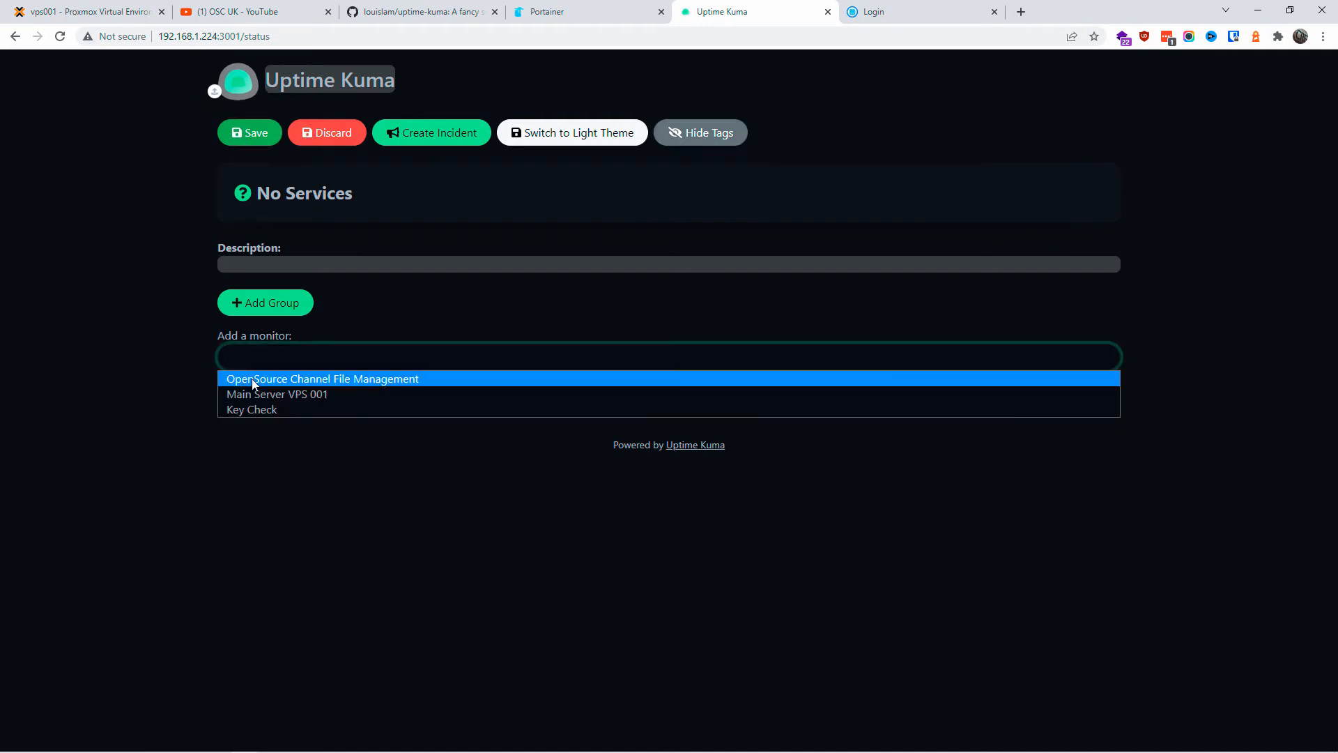
left_click(252, 378)
left_click(267, 355)
left_click(268, 380)
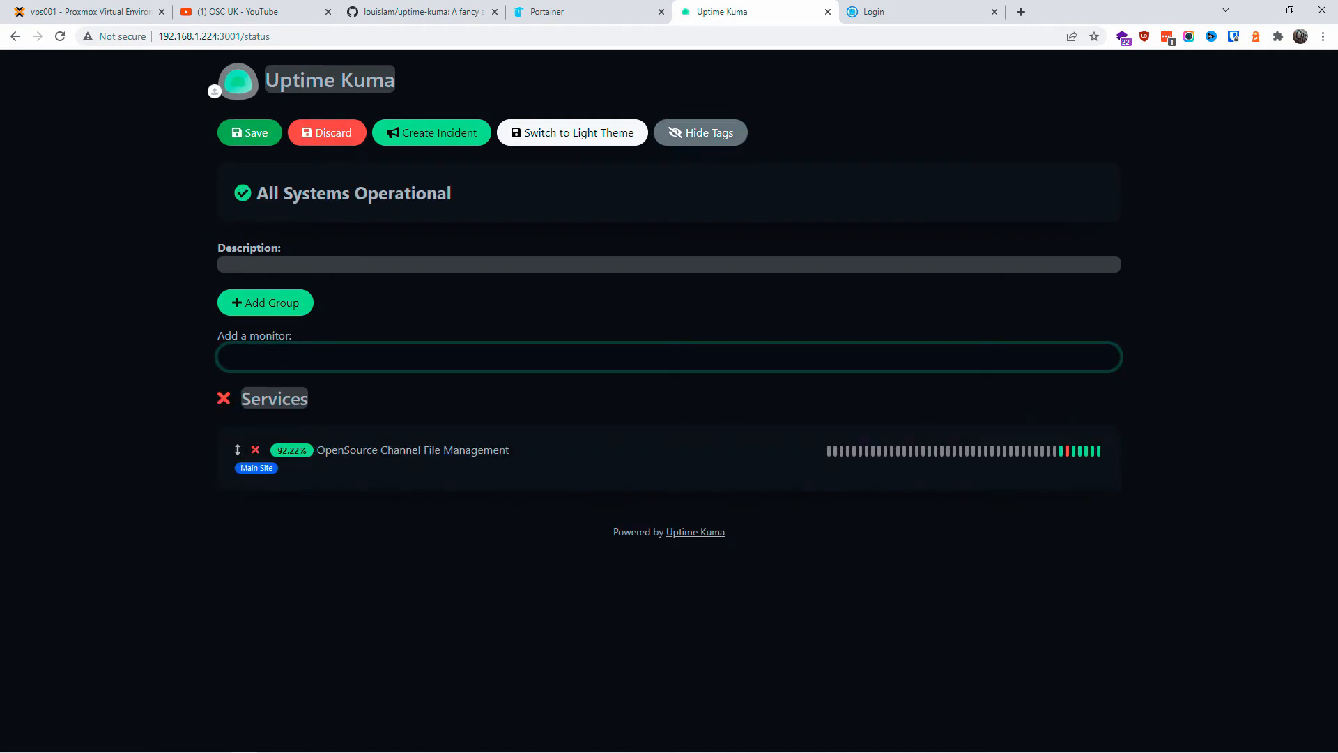
Step: Add a new group to the status page titled 'Main Group'
left_click(283, 307)
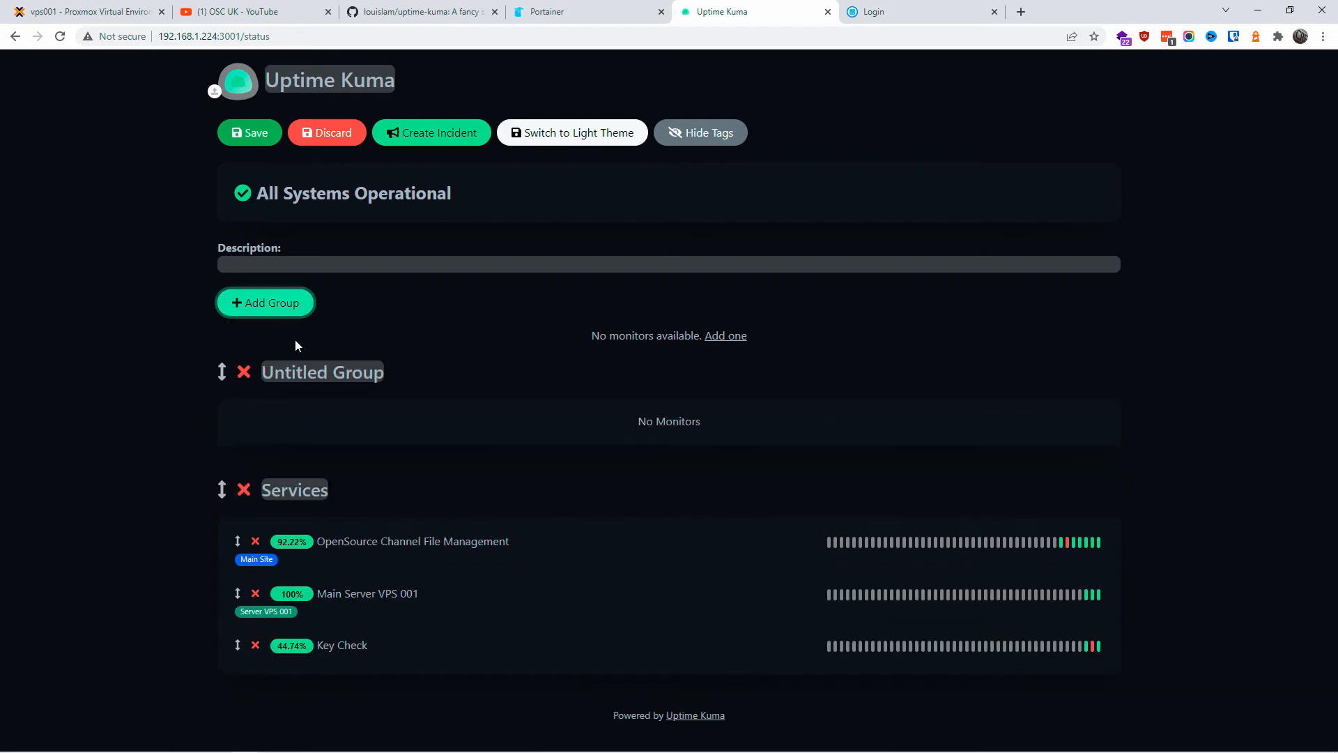
left_click(298, 372)
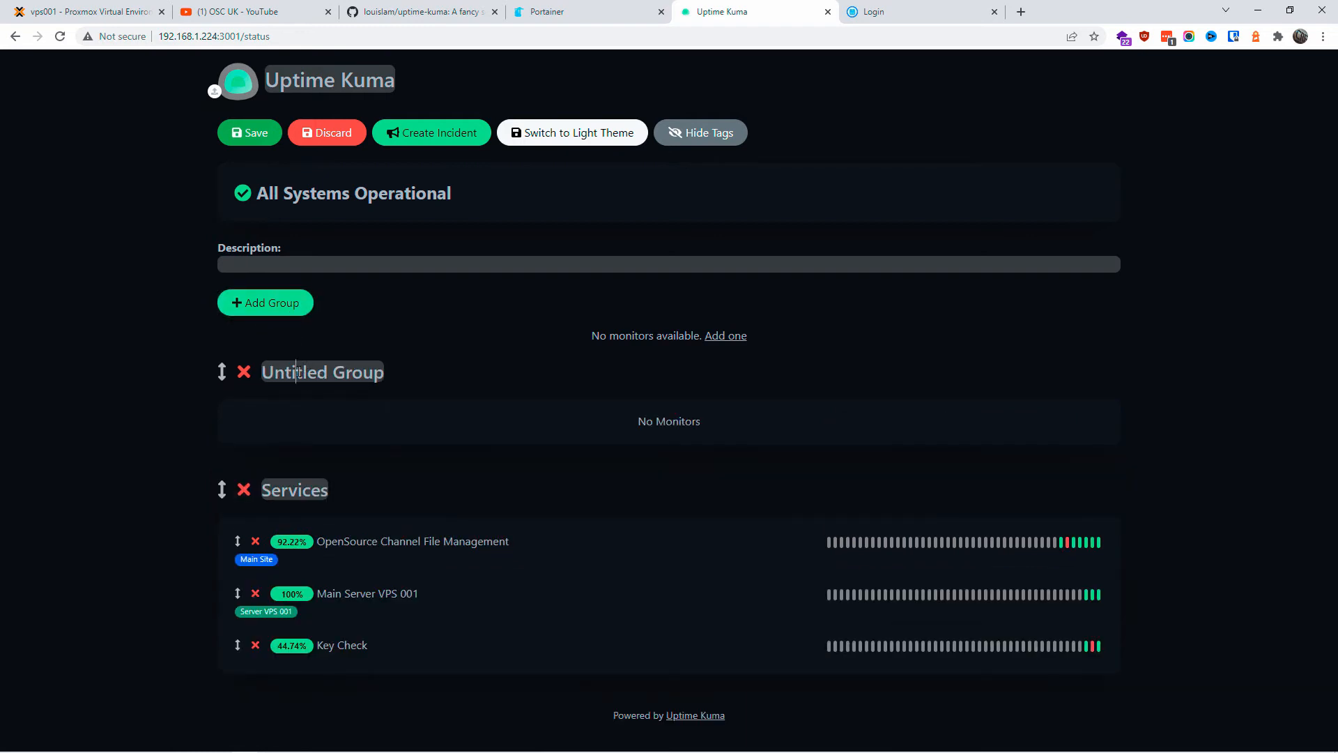
key("Delete")
key("Delete")
key("Delete")
key("Delete")
key("Delete")
key("Delete")
key("Delete")
key("Delete")
key("Delete")
key("Delete")
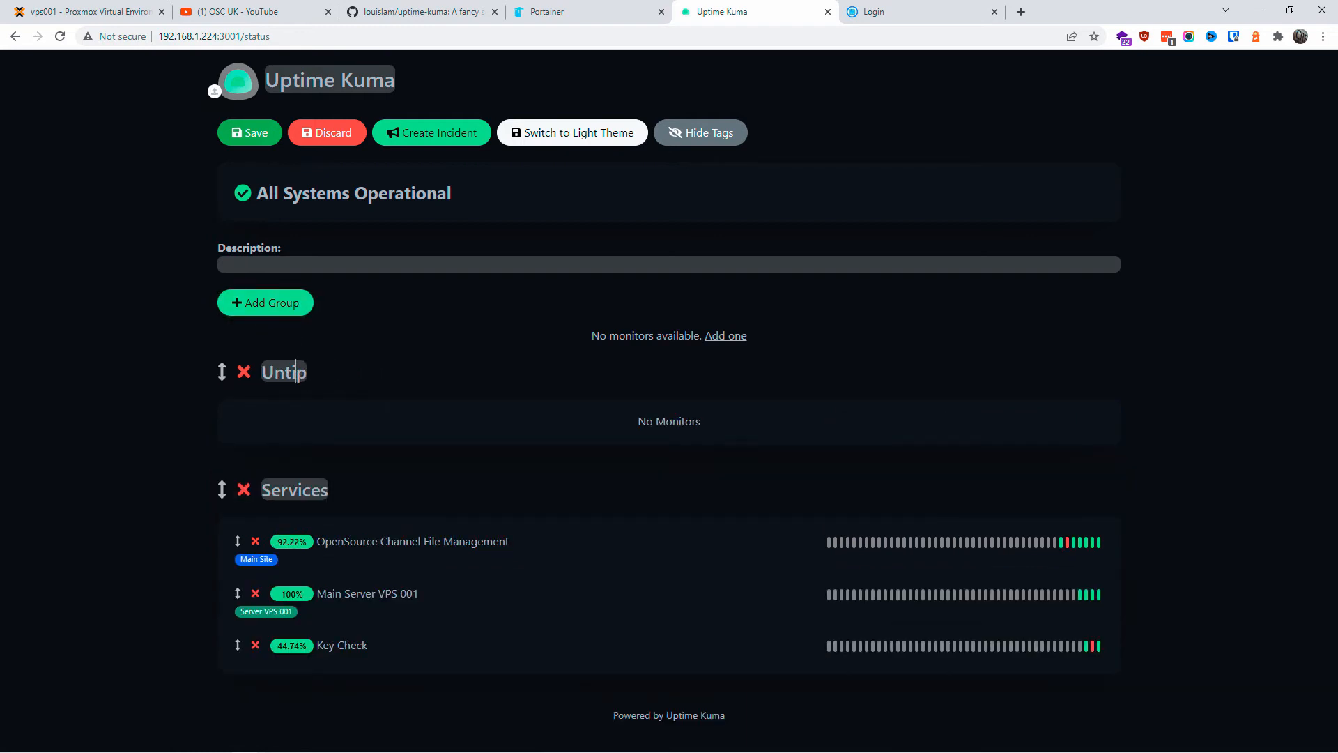
key("BackSpace")
key("BackSpace")
key("BackSpace")
key("BackSpace")
type("MAin Group")
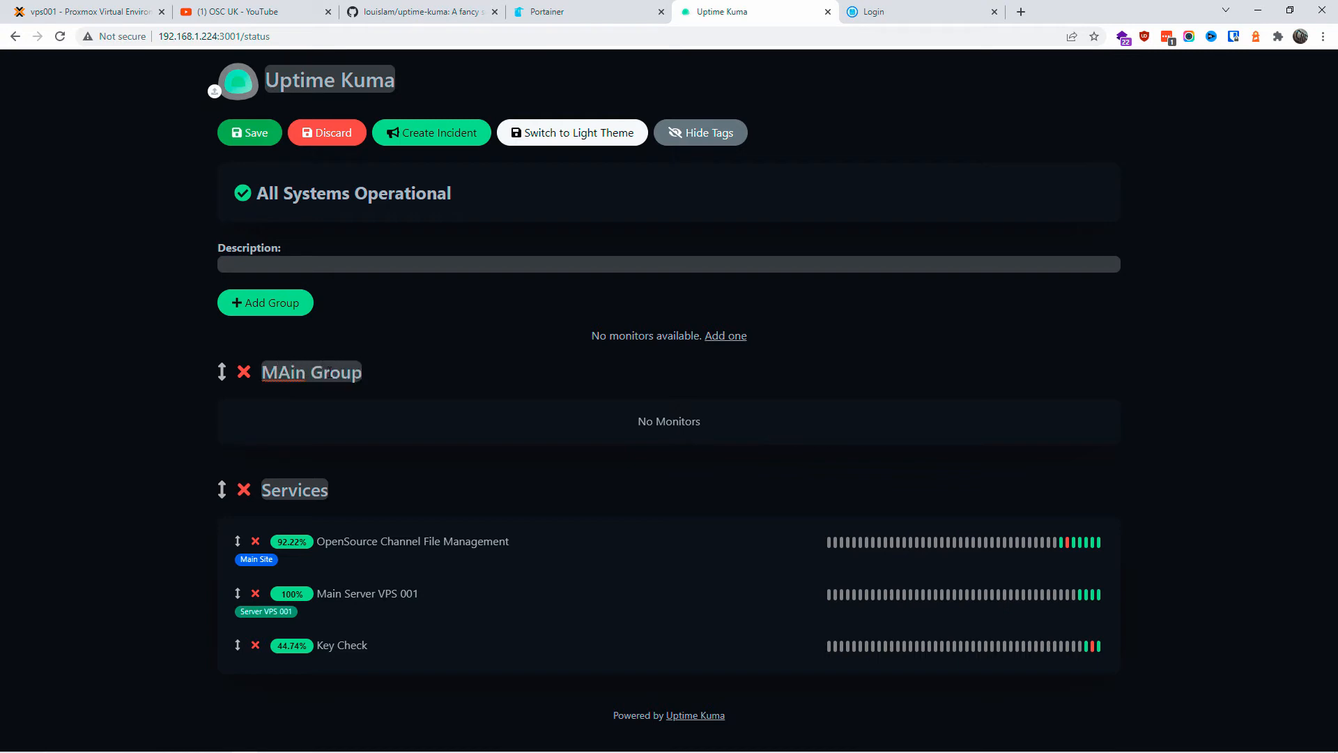
key("Left")
key("Left")
key("Left")
key("Left")
key("Left")
key("Left")
key("Left")
key("Left")
key("BackSpace")
type("a")
key("Return")
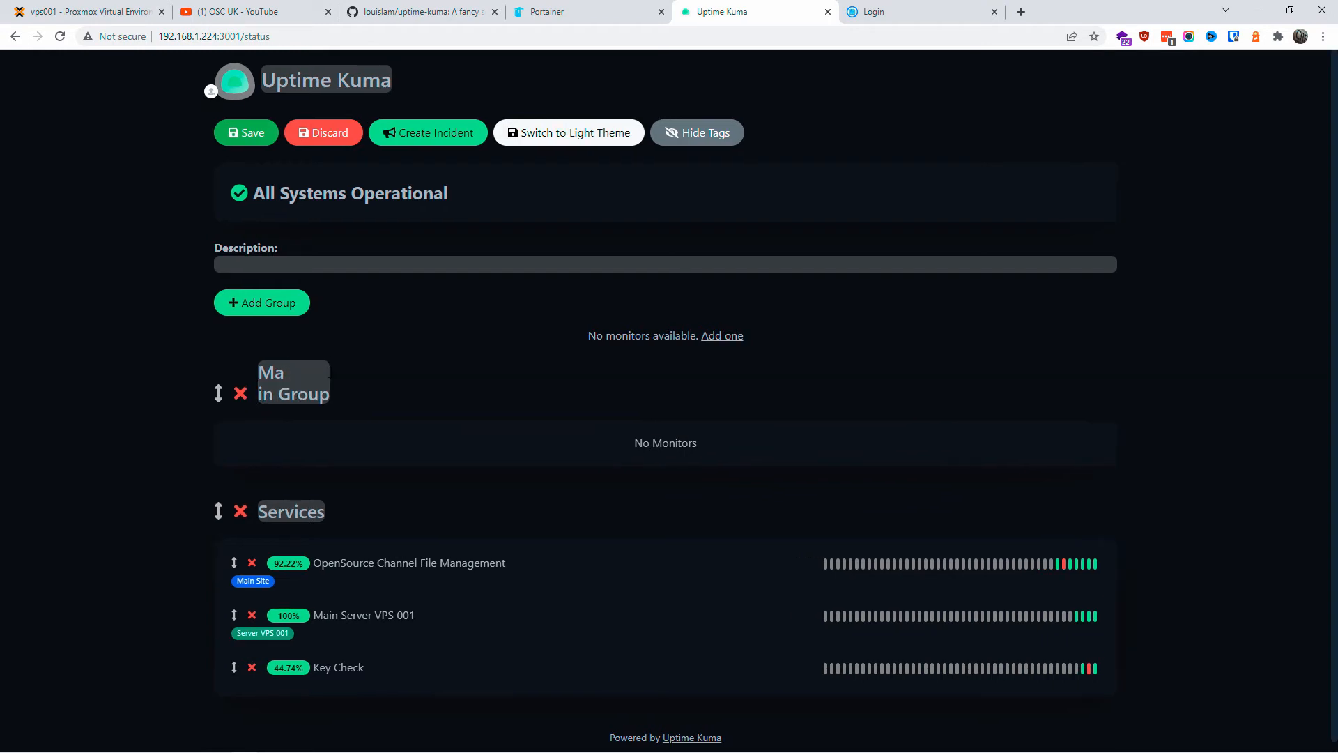
key("BackSpace")
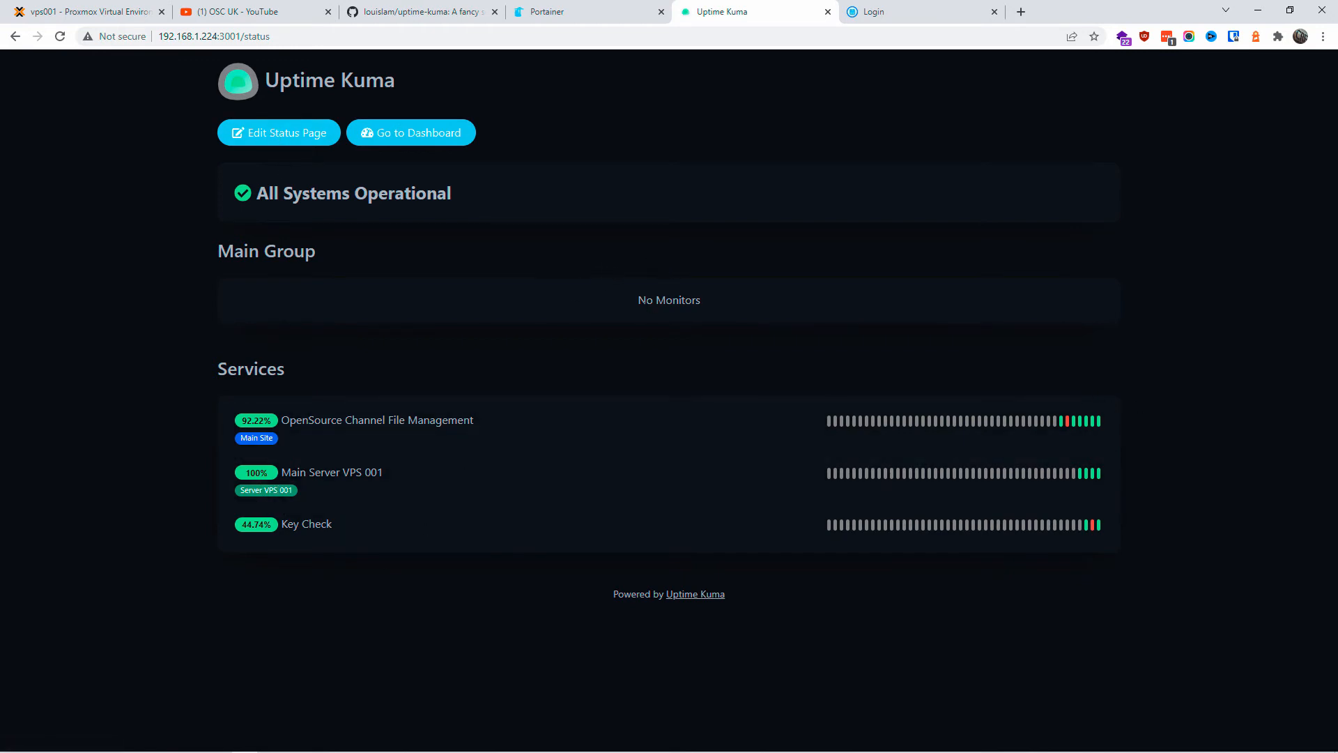
triple_click(307, 251)
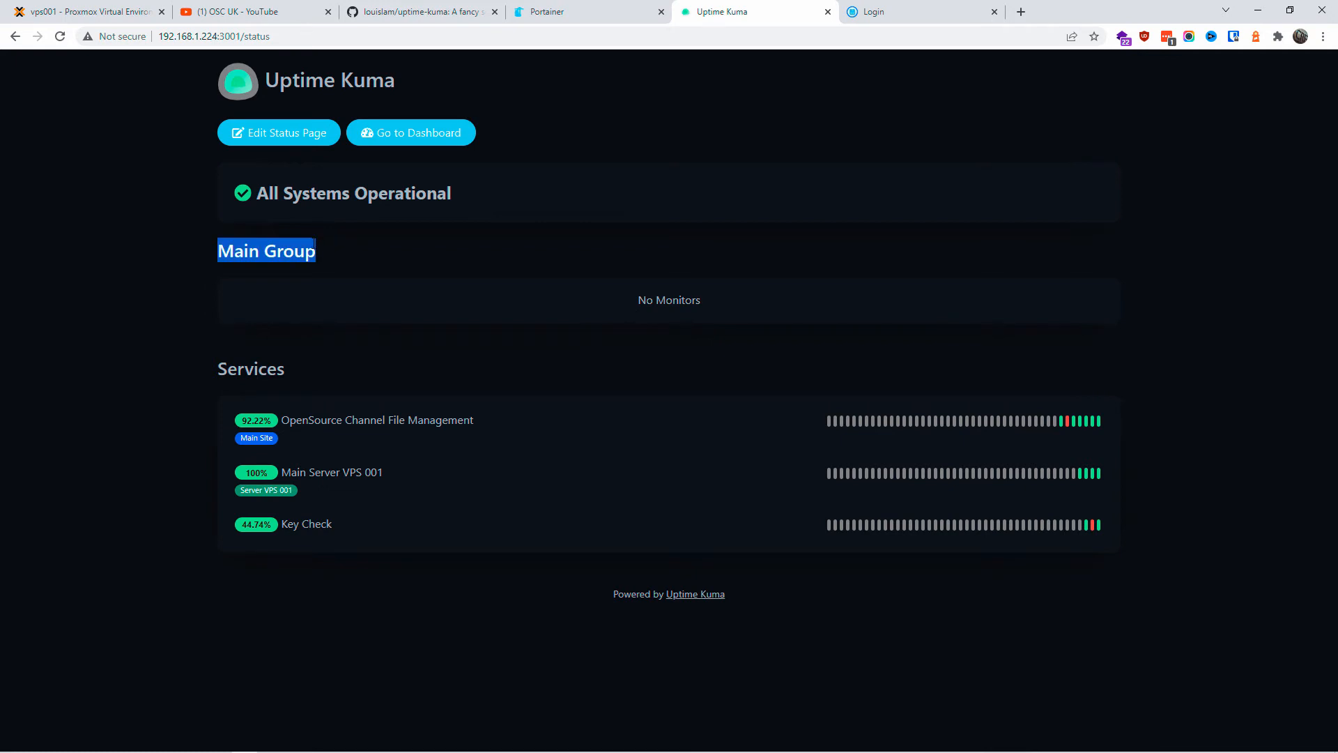
left_click(438, 136)
left_click(106, 218)
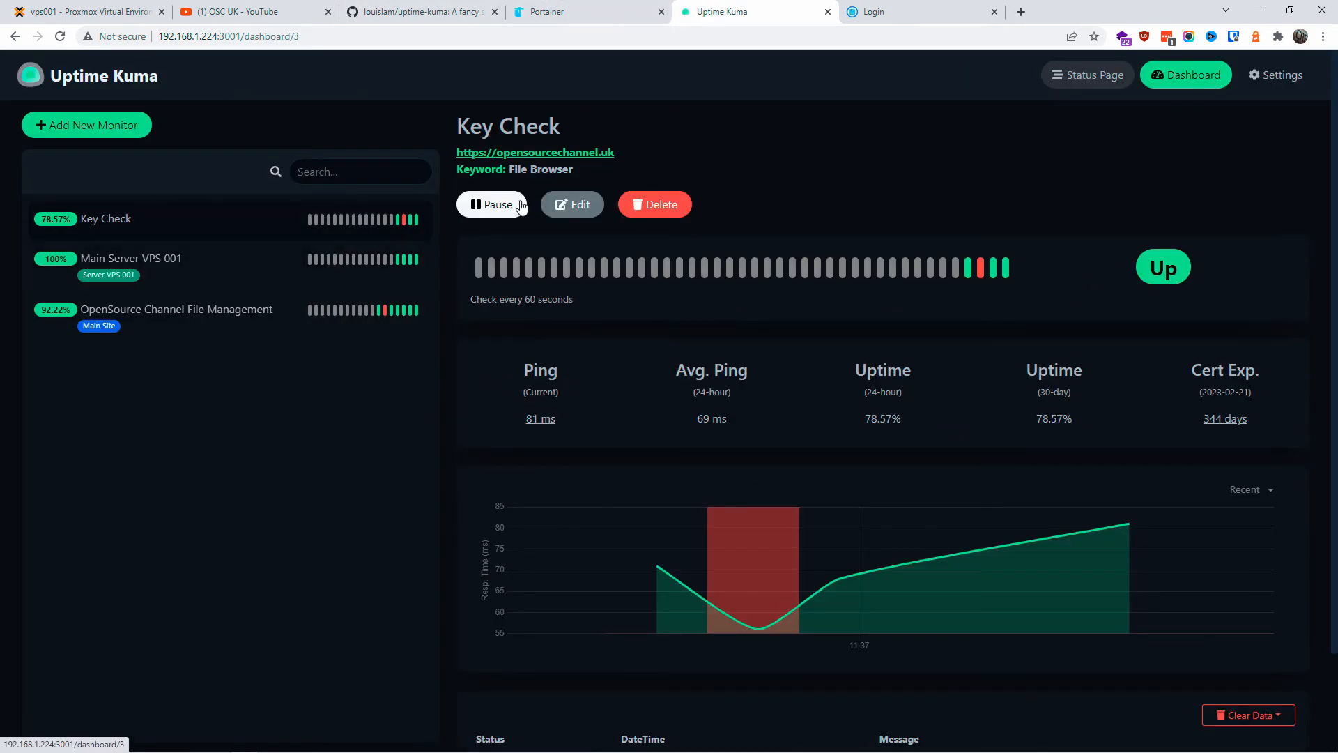
left_click(571, 203)
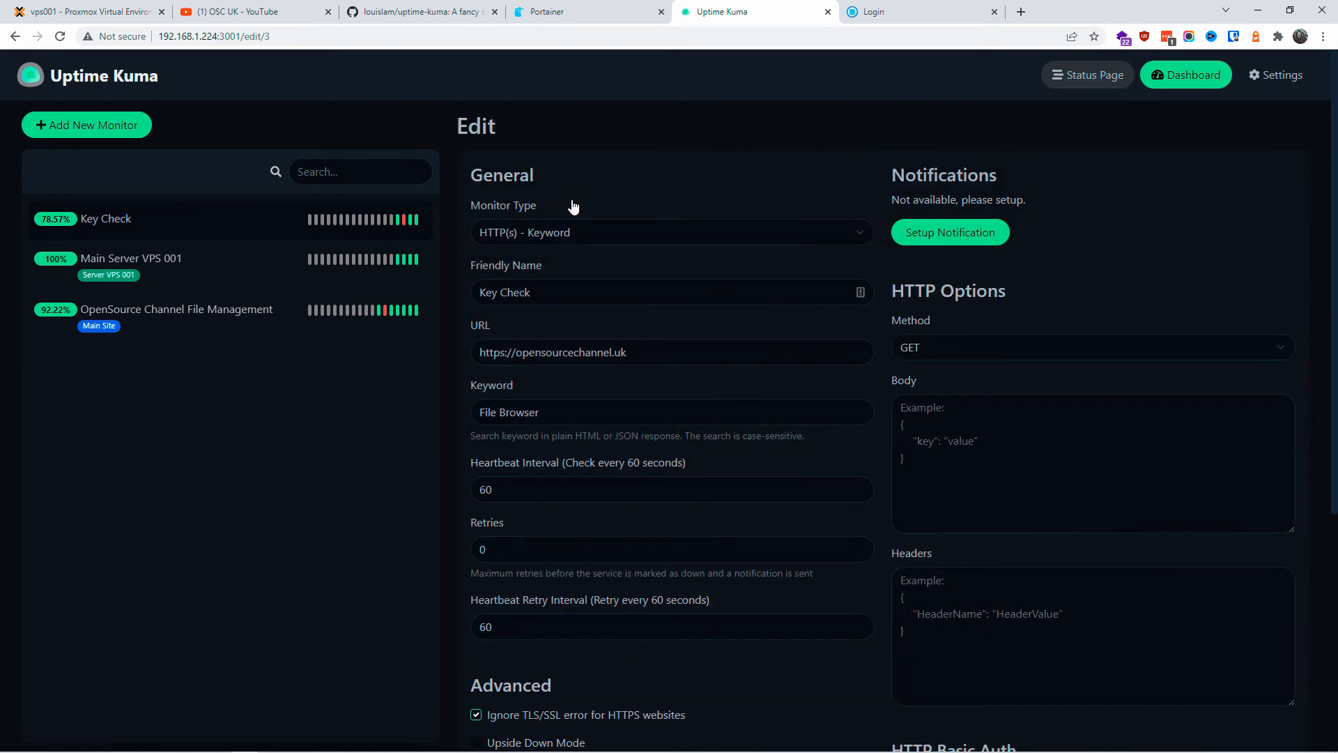
scroll(624, 643, "down", 5)
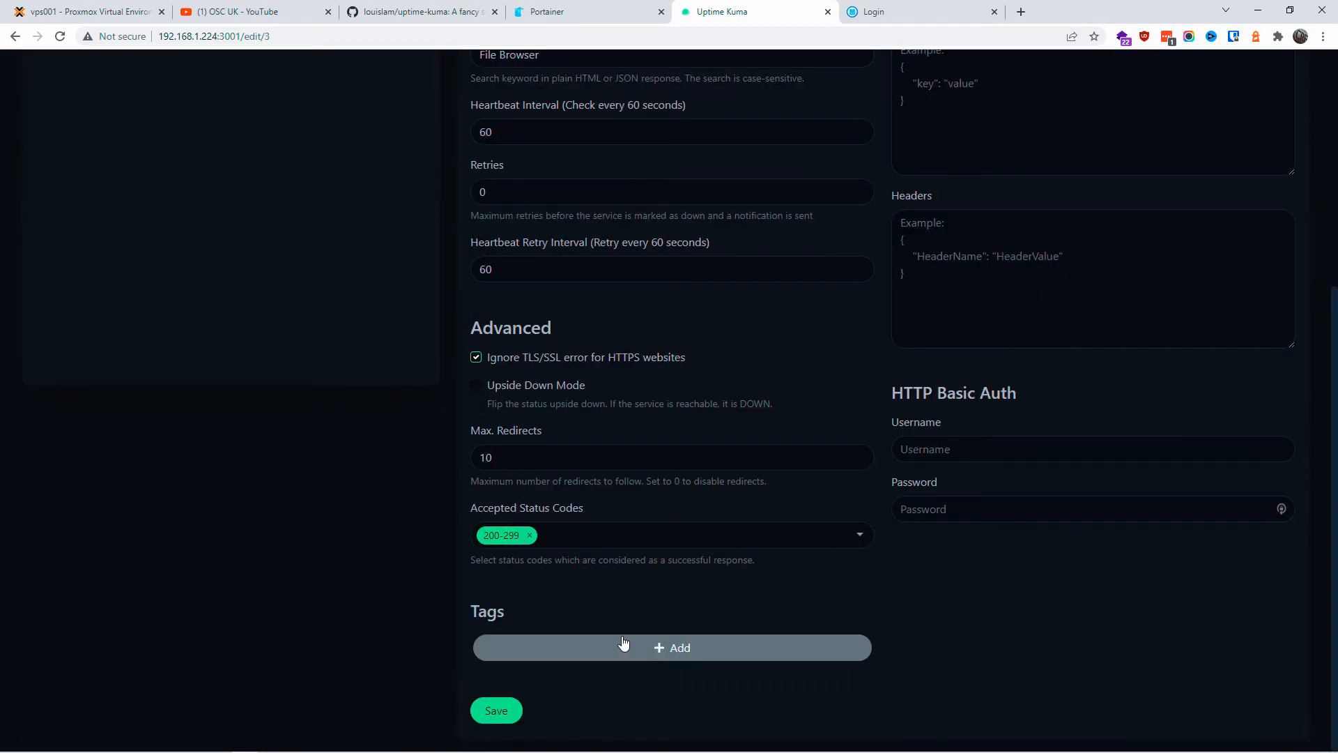
scroll(624, 643, "up", 3)
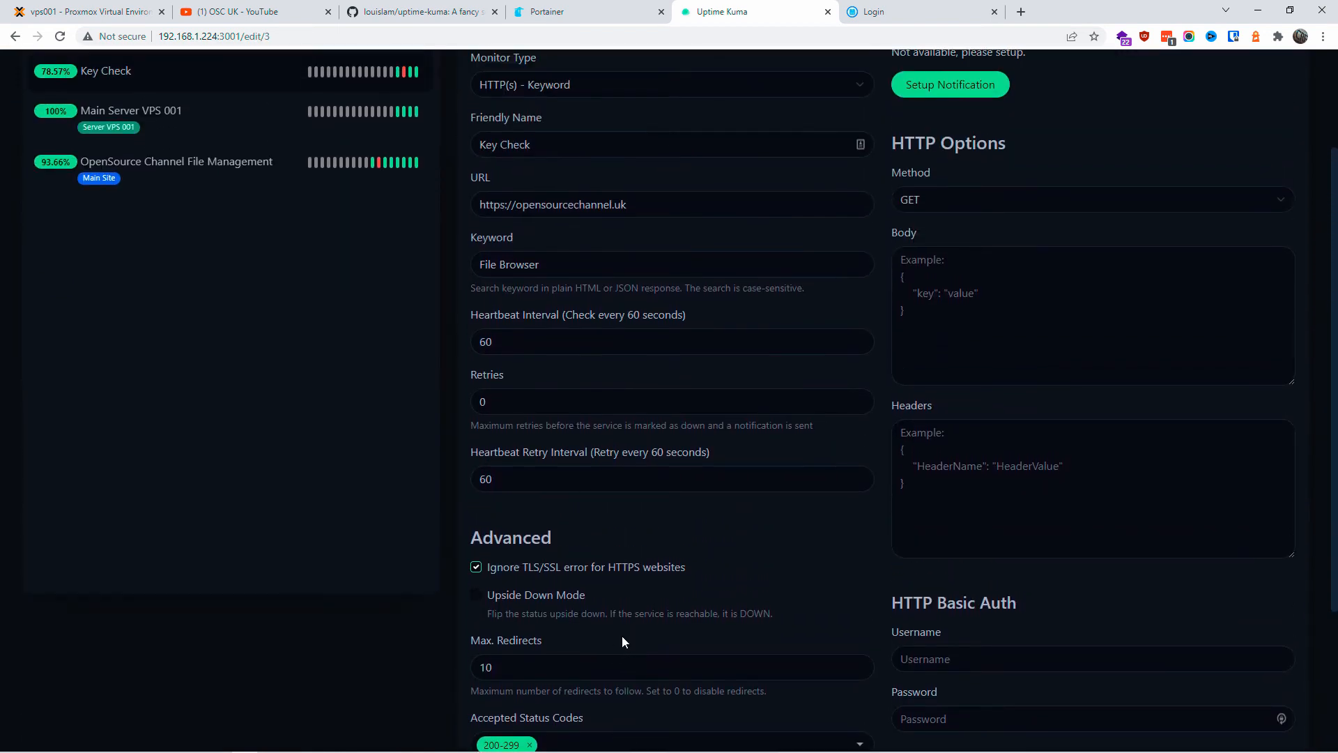
scroll(622, 636, "up", 2)
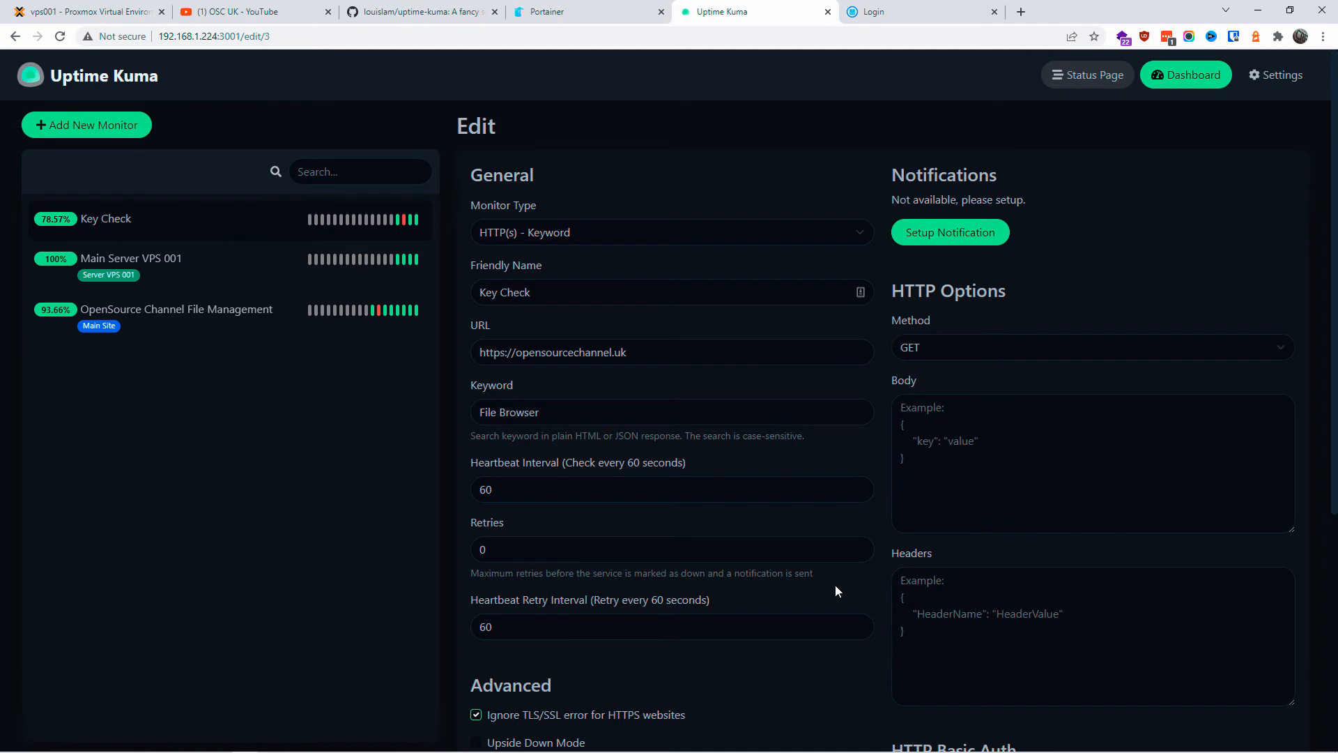
left_click(108, 78)
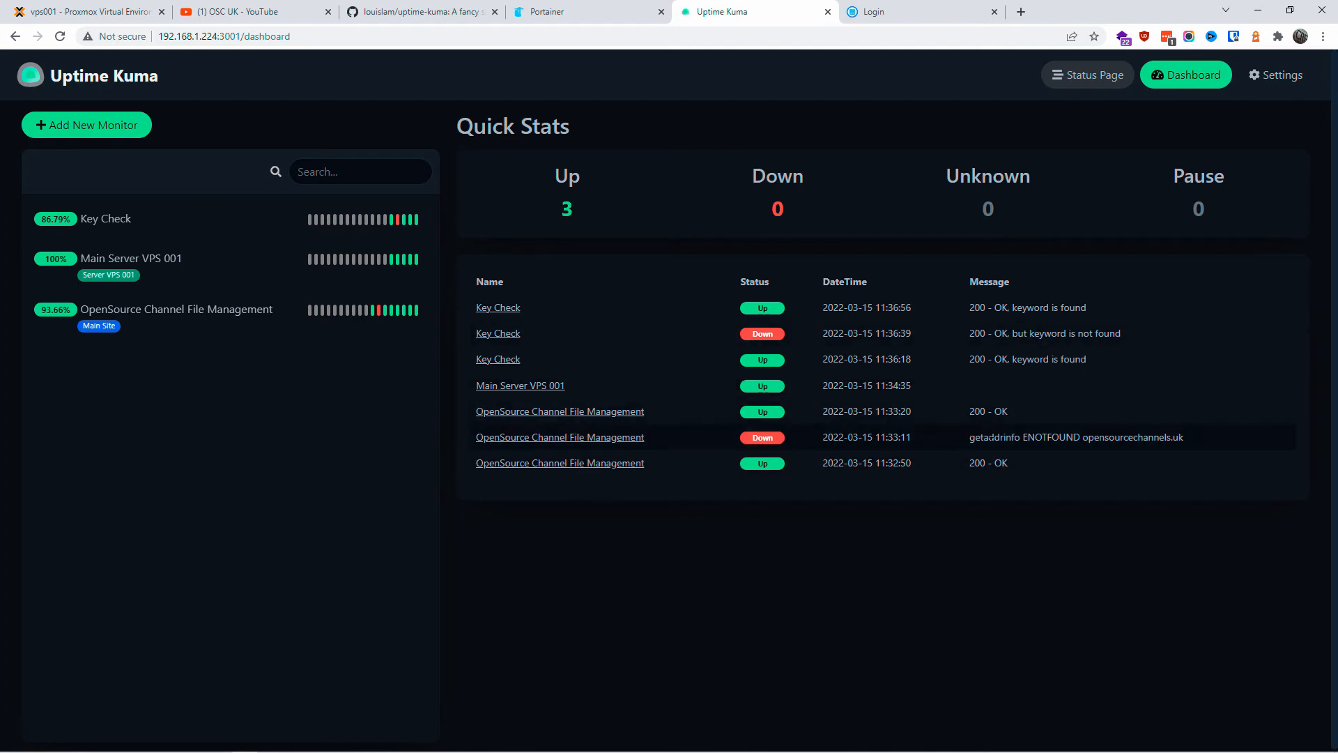
Step: Highlight the ENOTFOUND not-found error in Key Check's Down event row
left_click_drag(969, 437, 1191, 437)
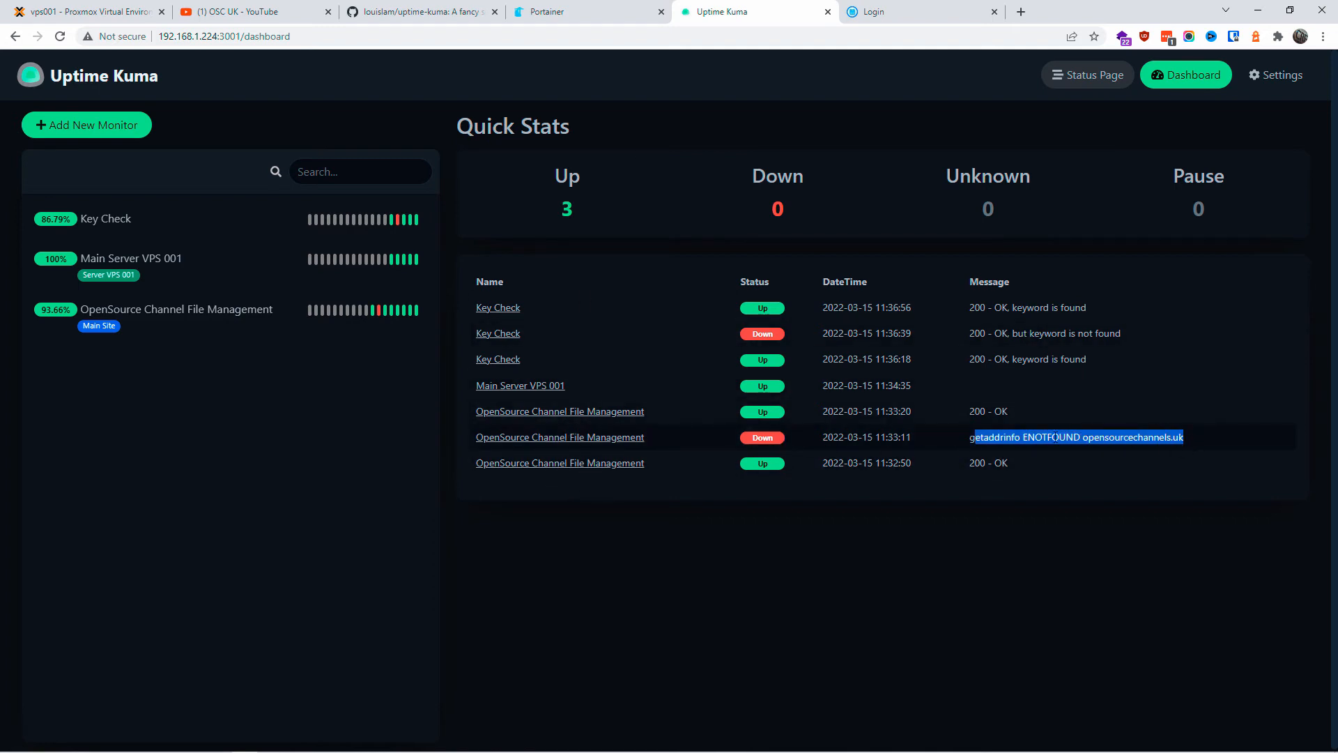
left_click(1190, 437)
left_click_drag(1051, 437, 1023, 437)
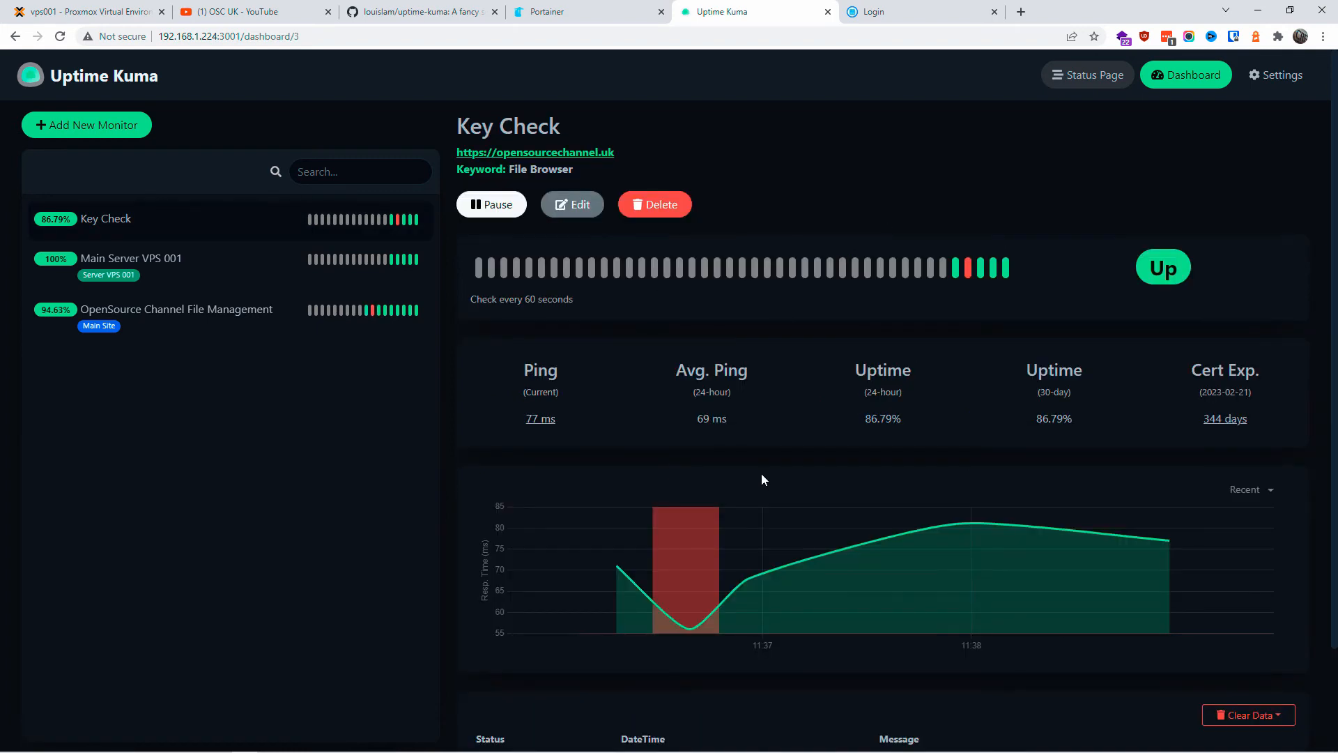
scroll(763, 474, "down", 2)
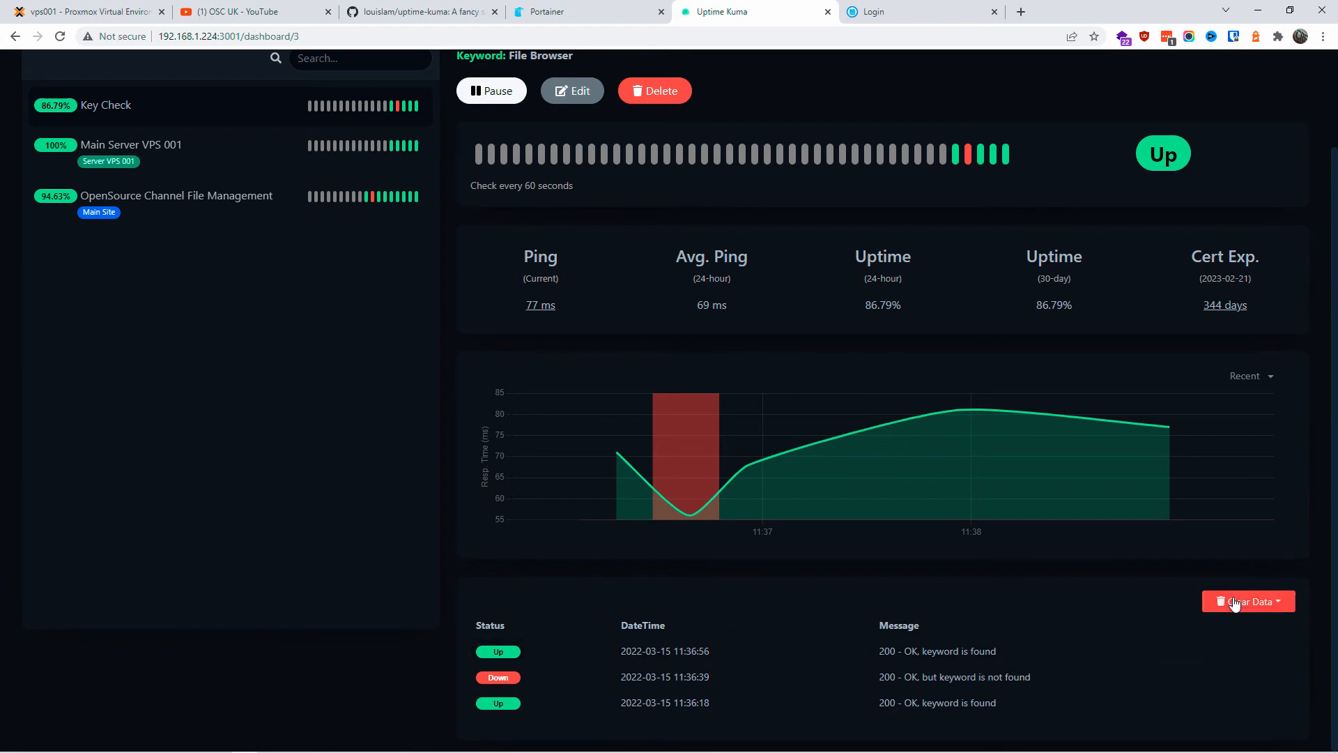
Step: Open and dismiss the Clear Data options, then check the certificate expiry details
left_click(1276, 605)
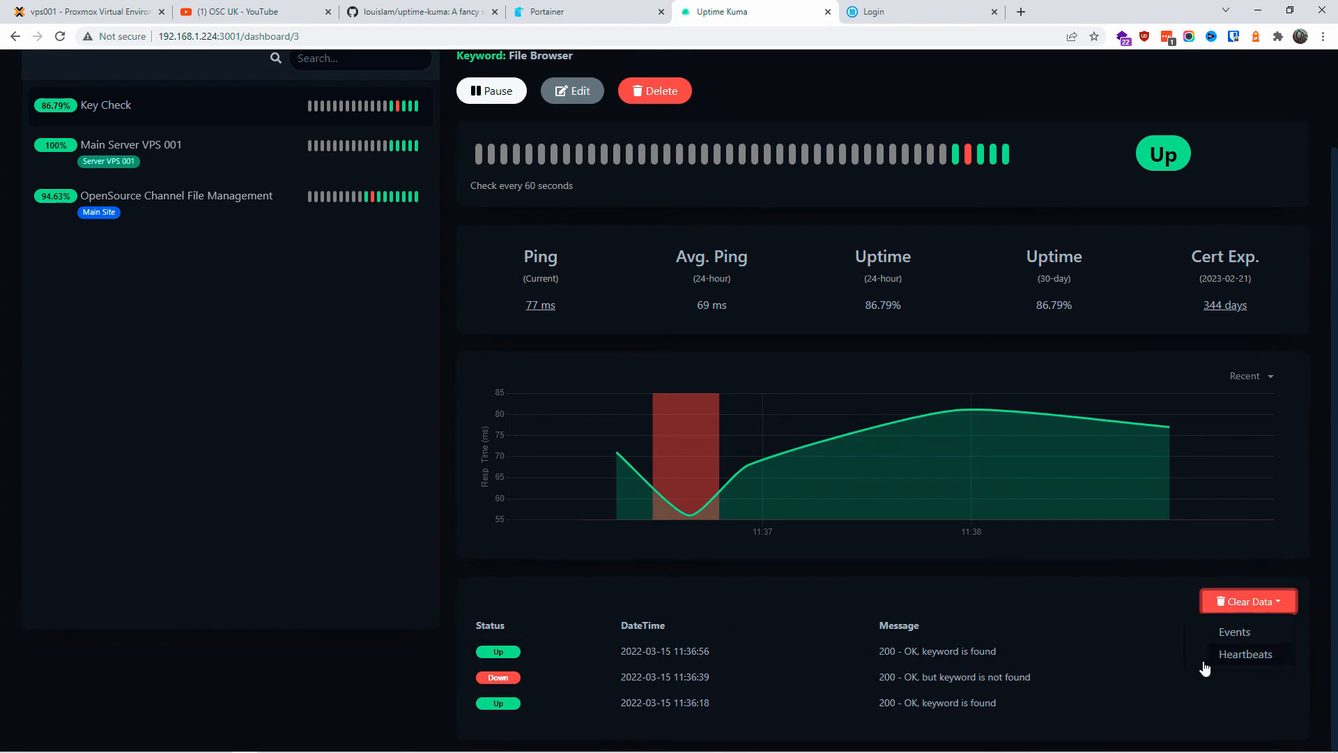
left_click(1182, 676)
scroll(1222, 531, "up", 1)
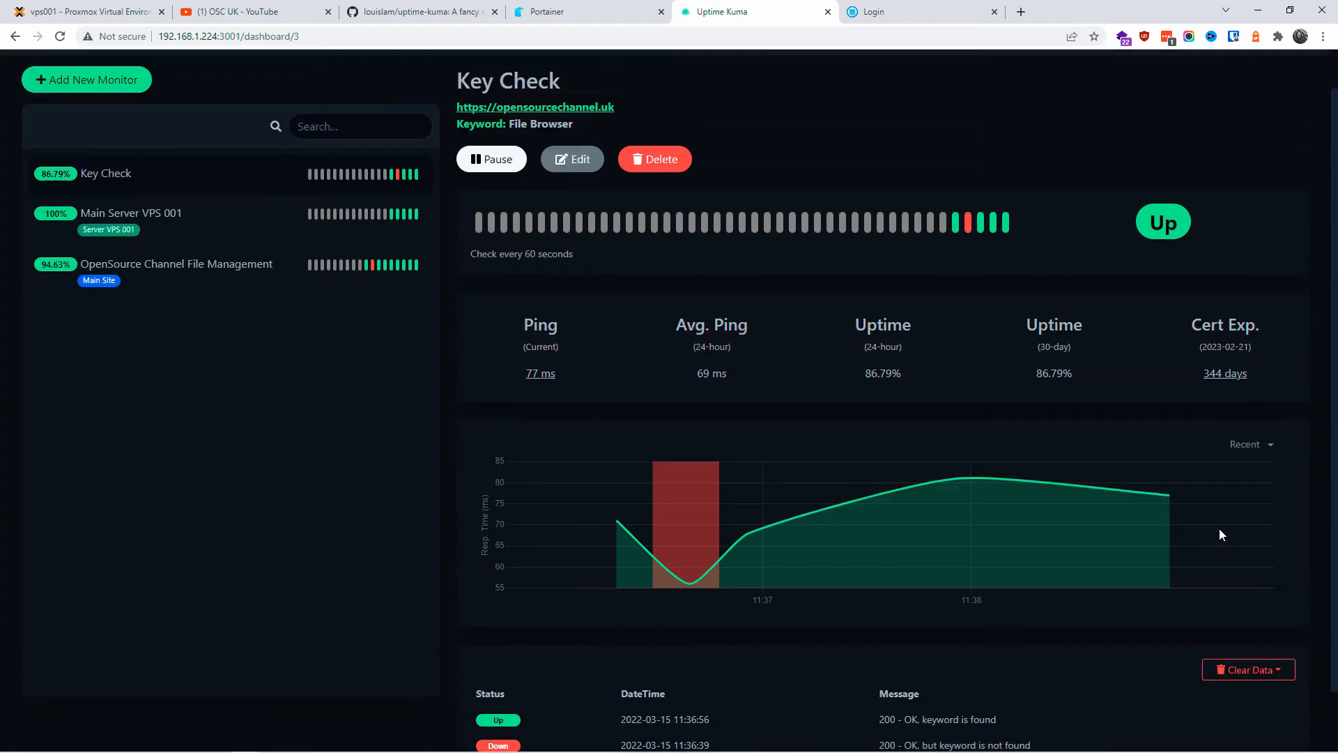
scroll(1219, 535, "up", 1)
left_click_drag(1189, 371, 1278, 418)
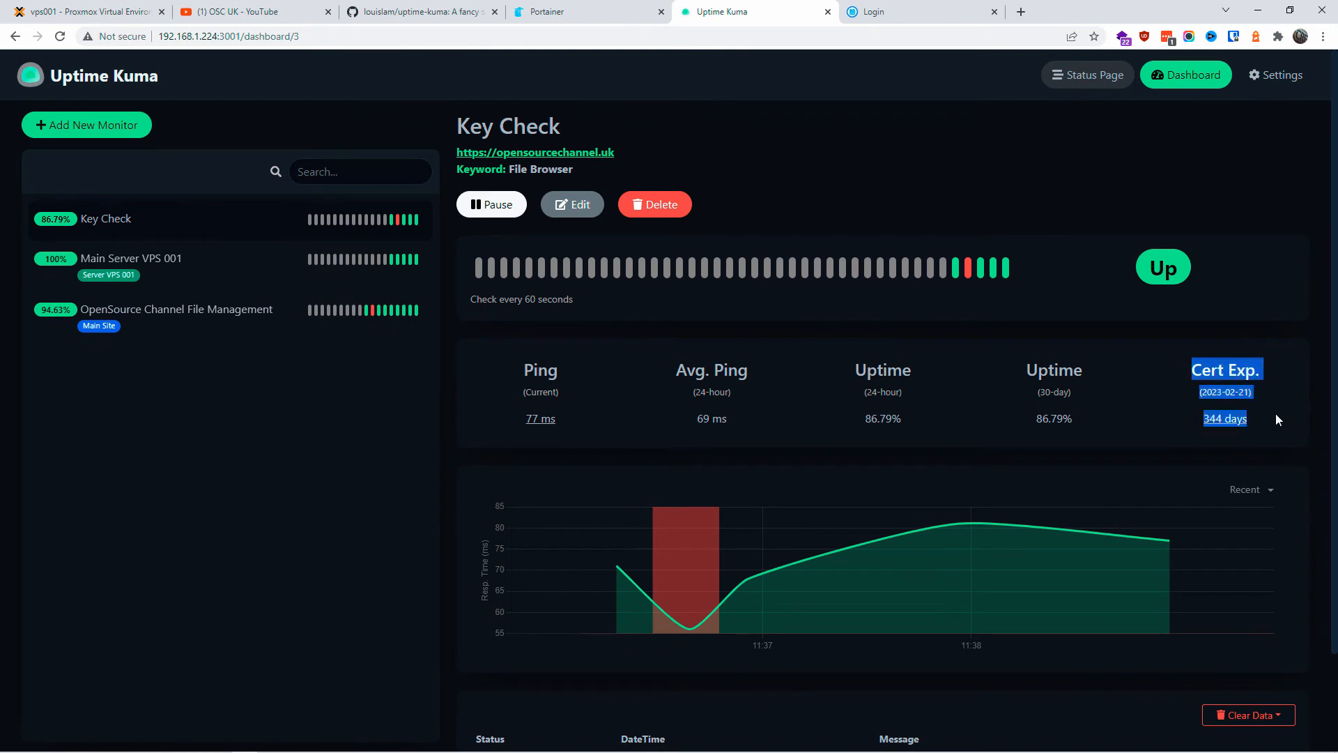
left_click(1164, 421)
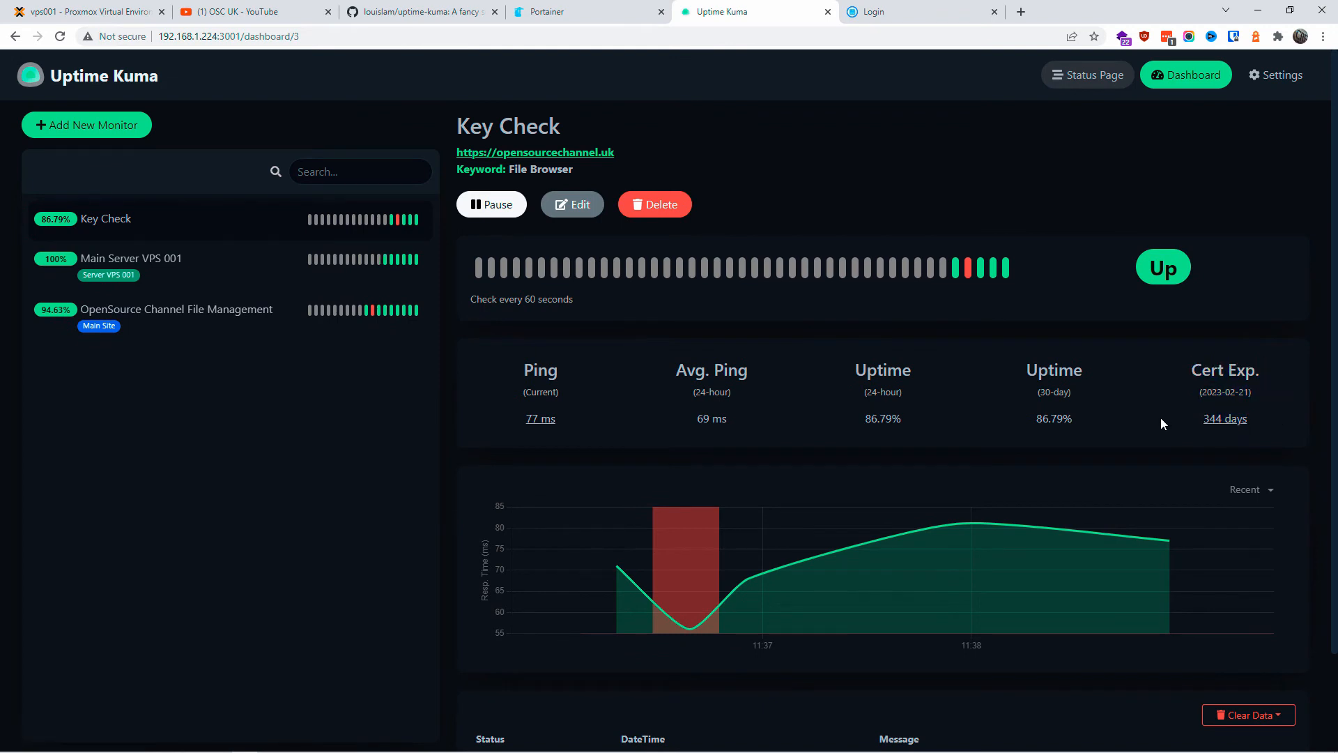
Step: Inspect opensourcechannel.uk's valid certificate via the padlock, then go back to the Uptime Kuma status page
left_click(577, 153)
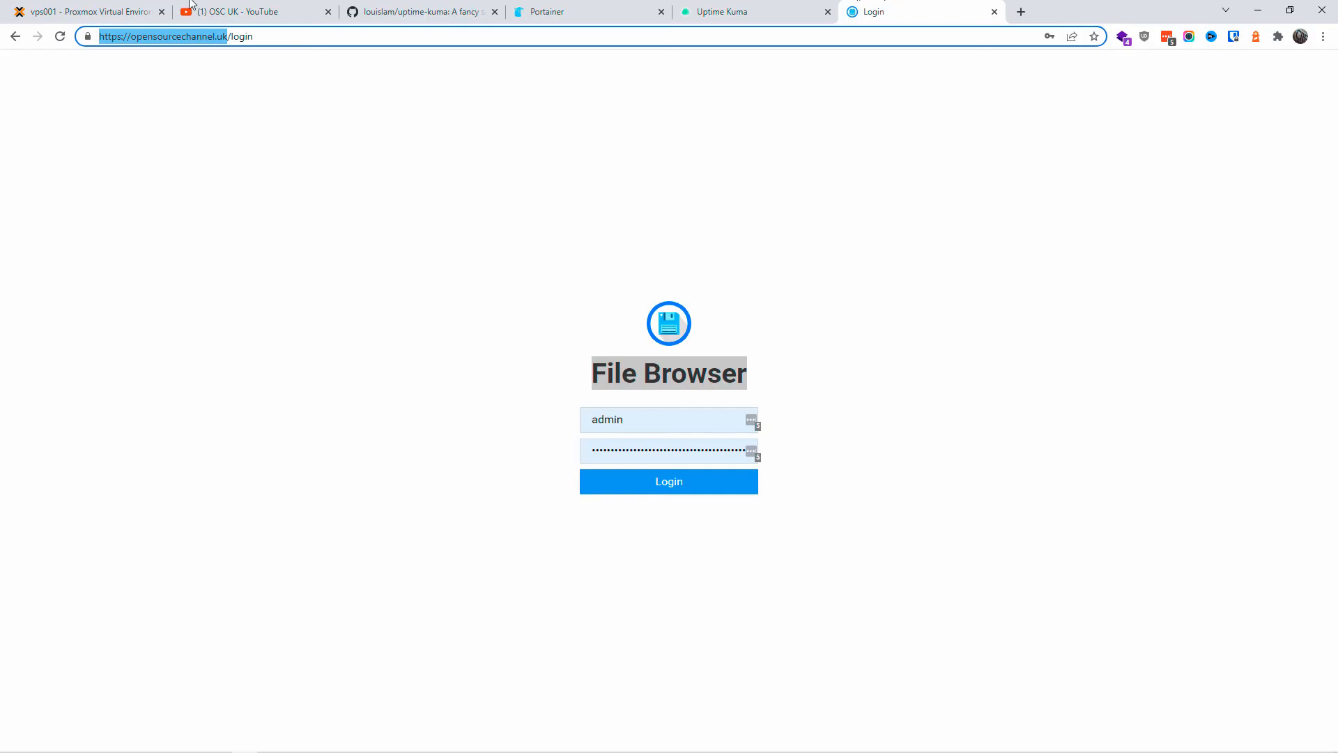
left_click(87, 36)
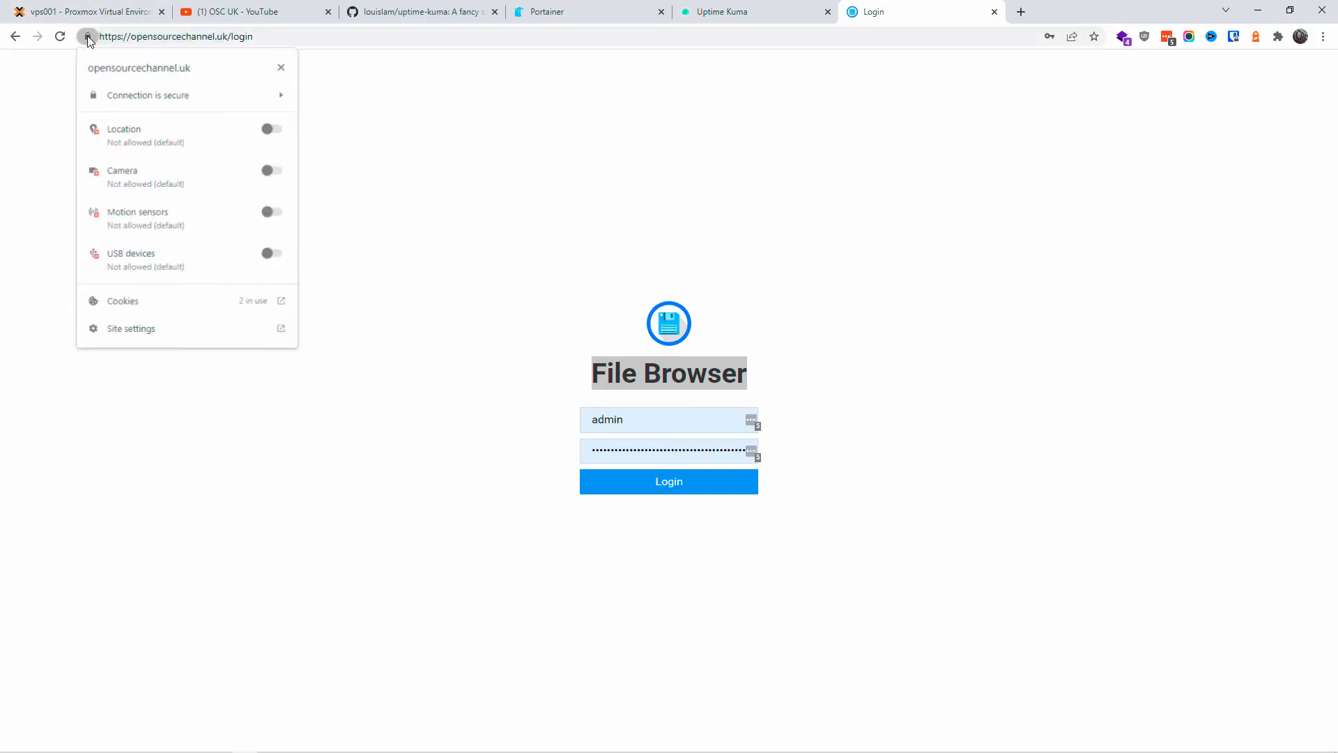
left_click(123, 335)
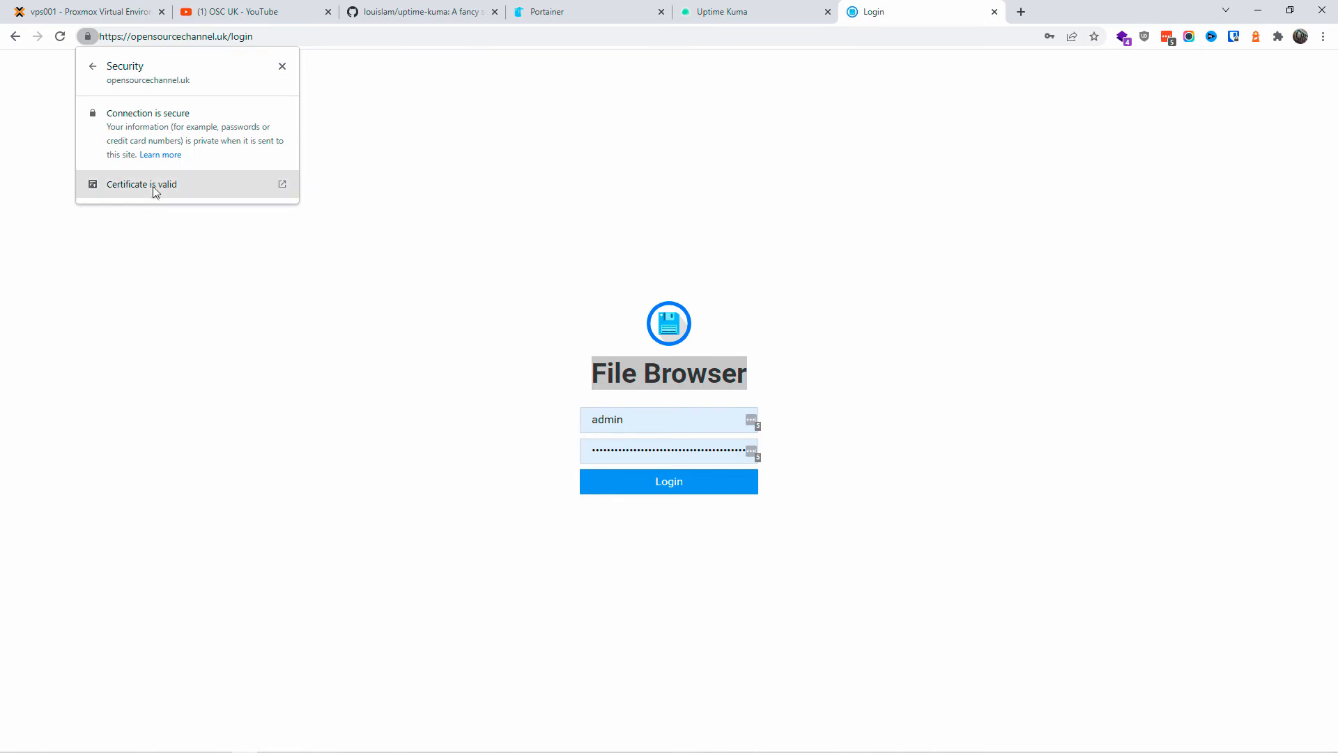
left_click(159, 195)
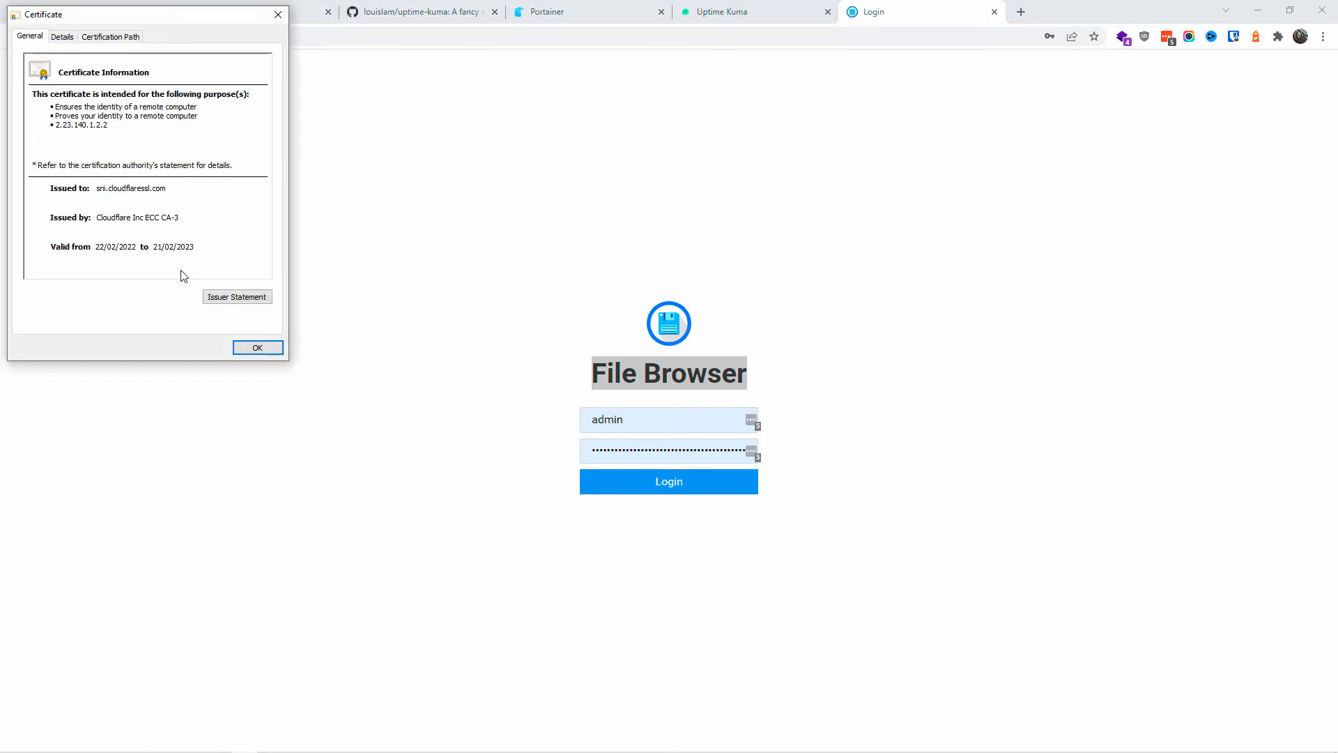
left_click(200, 249)
left_click(279, 19)
left_click(732, 12)
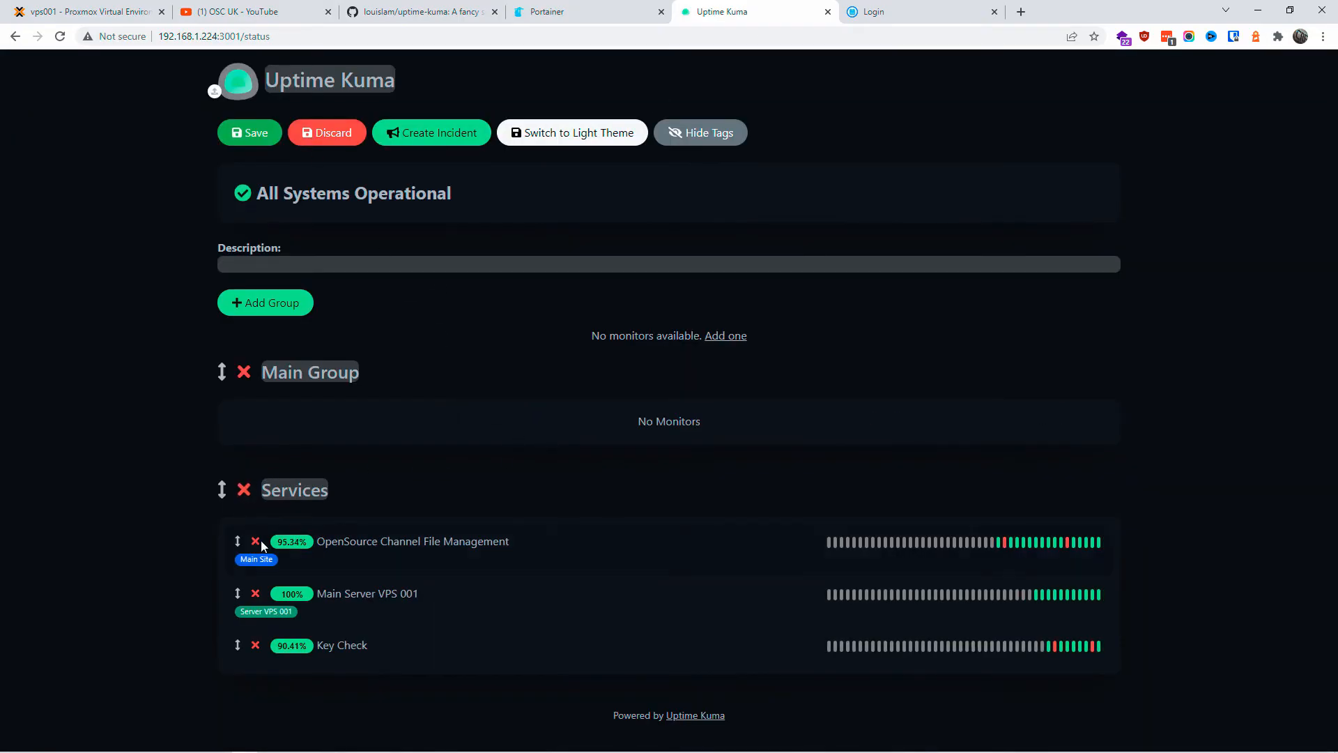
Step: Move OpenSource Channel File Management, Main Server VPS 001 and Key Check into Main Group
left_click_drag(237, 541, 321, 366)
left_click_drag(237, 561, 307, 427)
left_click_drag(237, 612, 306, 454)
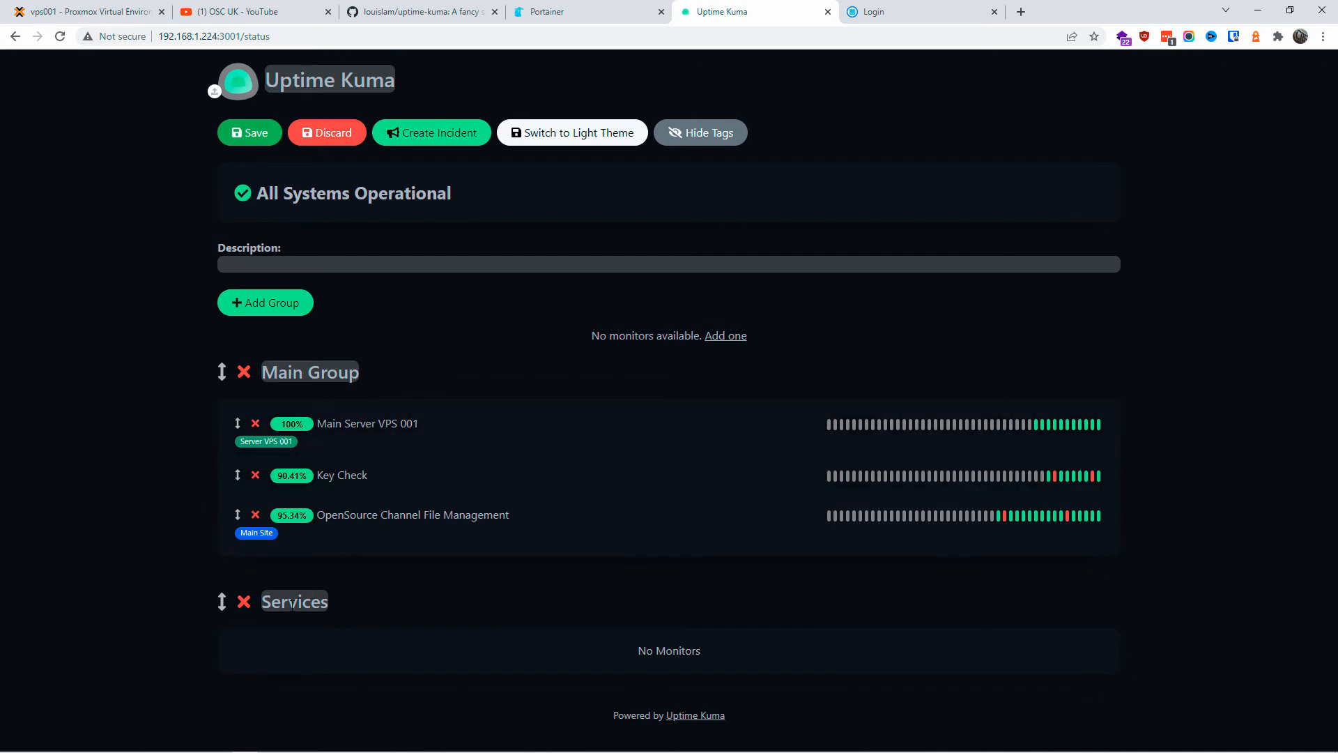
Step: Delete the empty Services group and save the status page
left_click(244, 602)
left_click(252, 138)
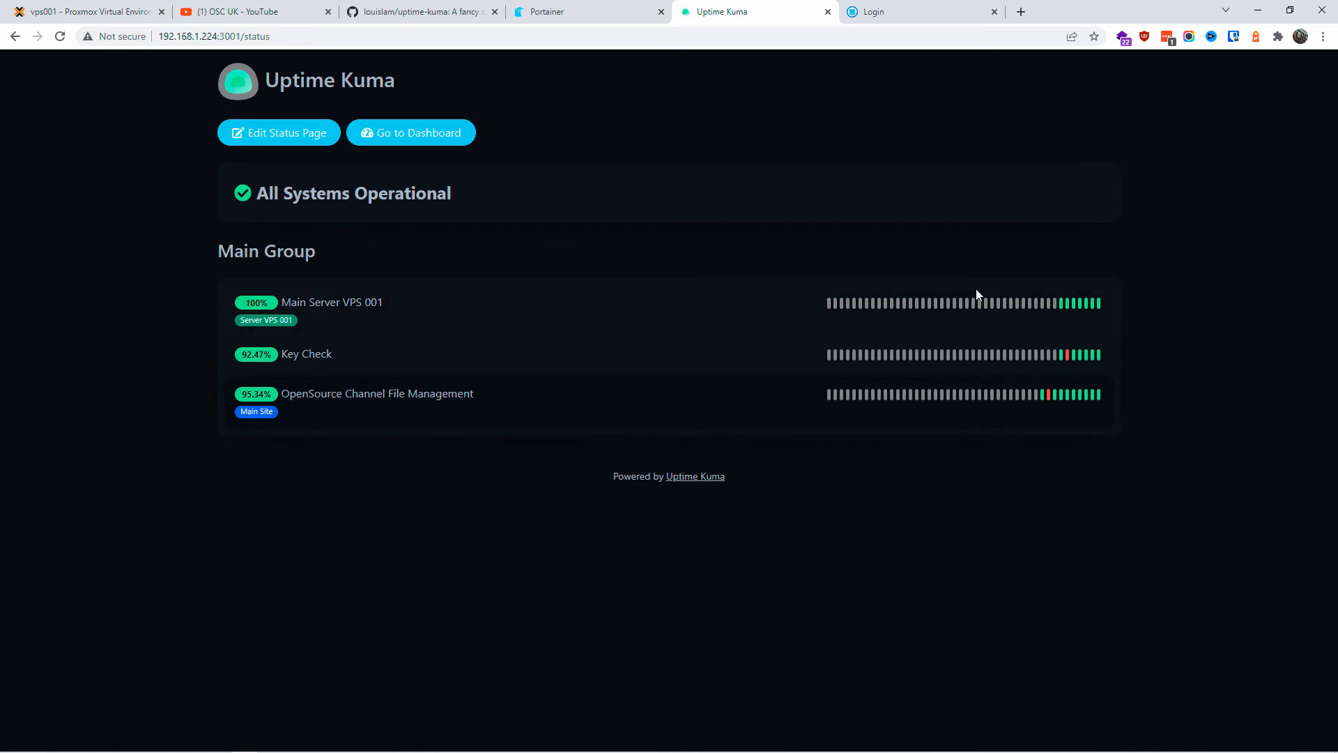
left_click(460, 139)
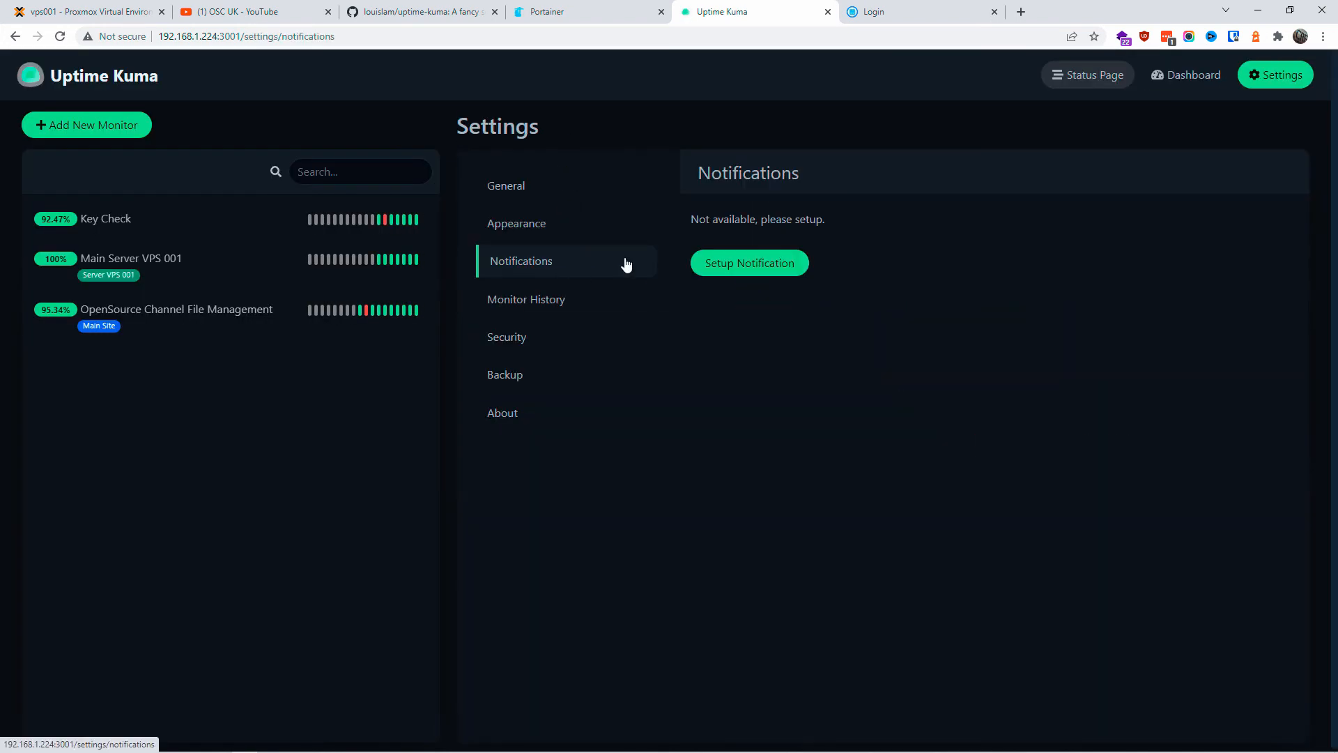
Step: Set up a new notification, settling on Discord as the notification type after trying others
left_click(752, 263)
left_click(578, 161)
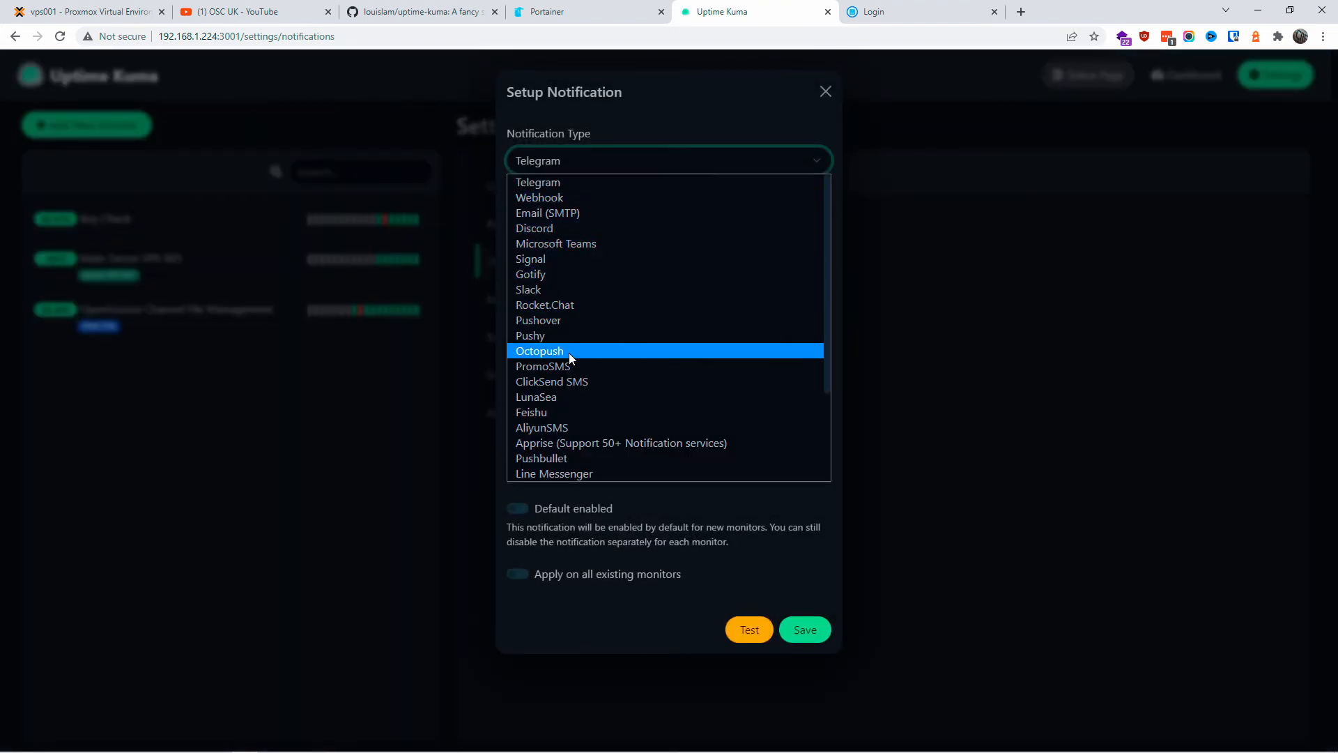
scroll(568, 354, "down", 3)
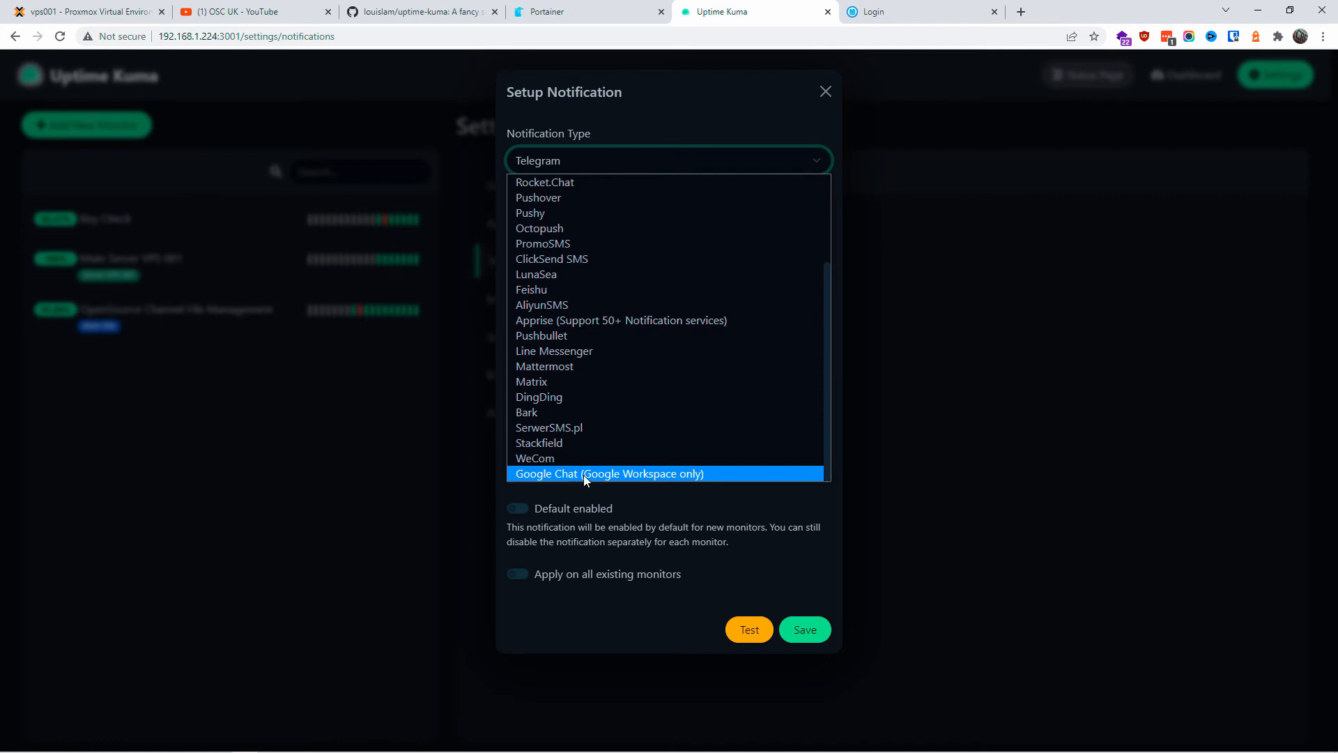
scroll(586, 362, "up", 3)
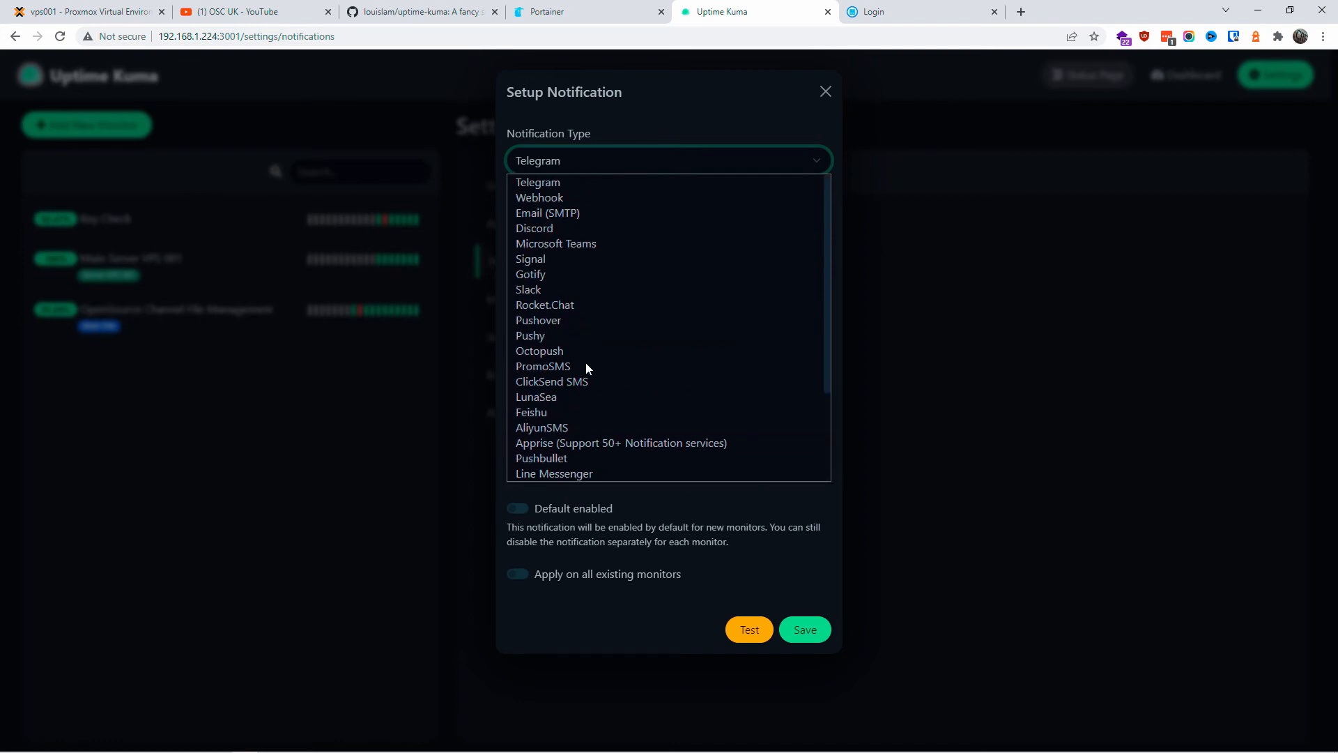
left_click(587, 213)
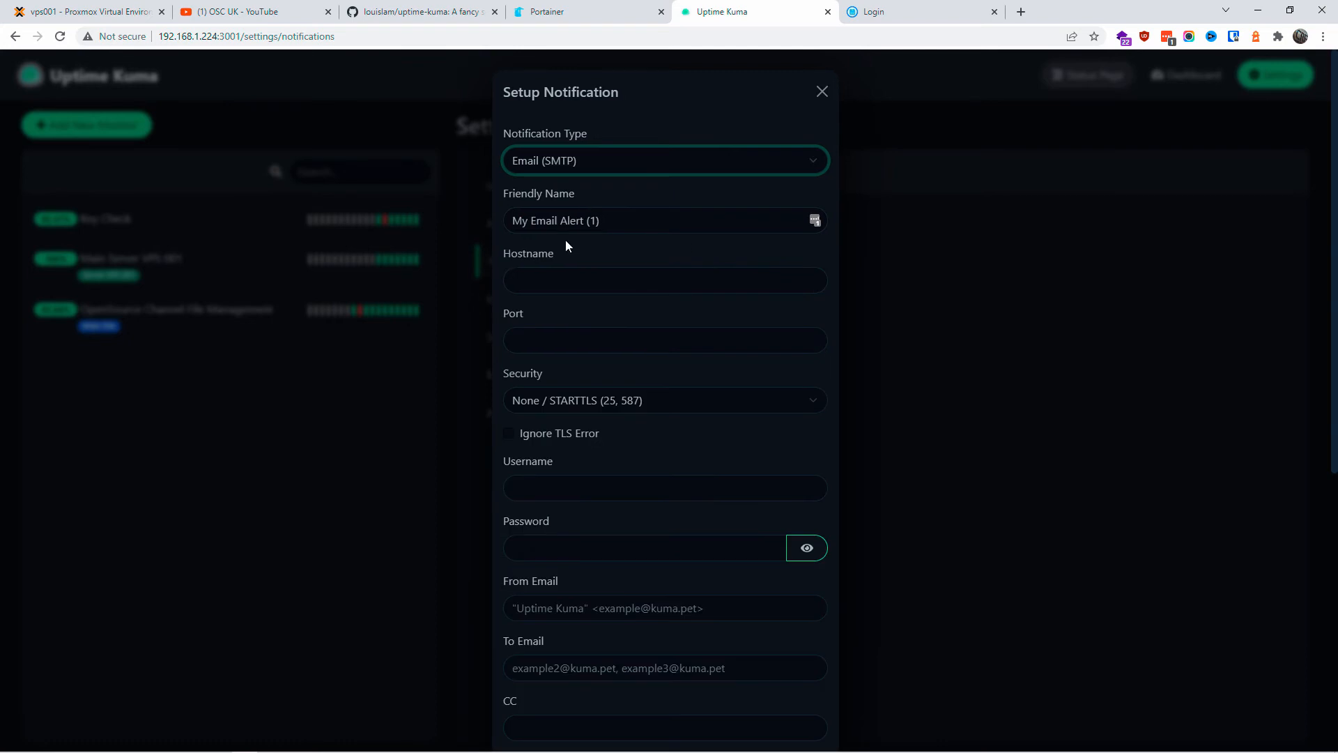
left_click(575, 160)
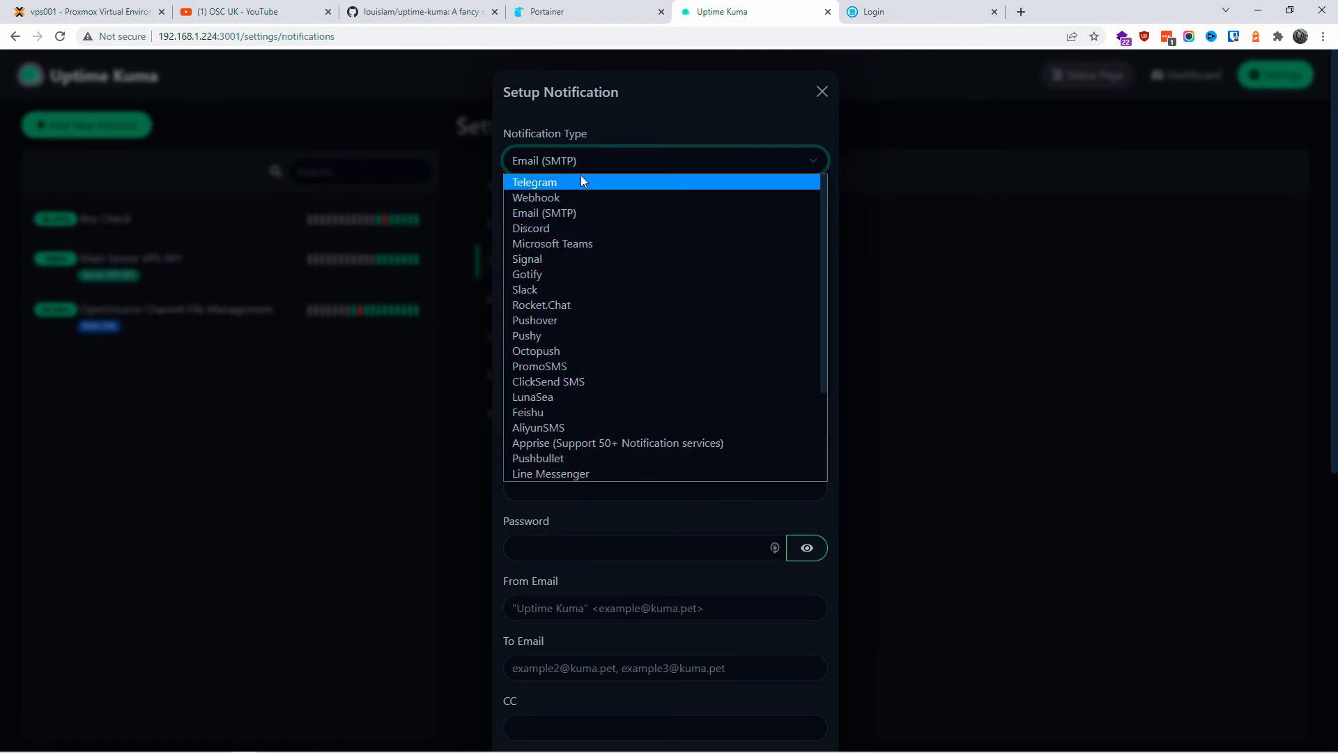
left_click(584, 182)
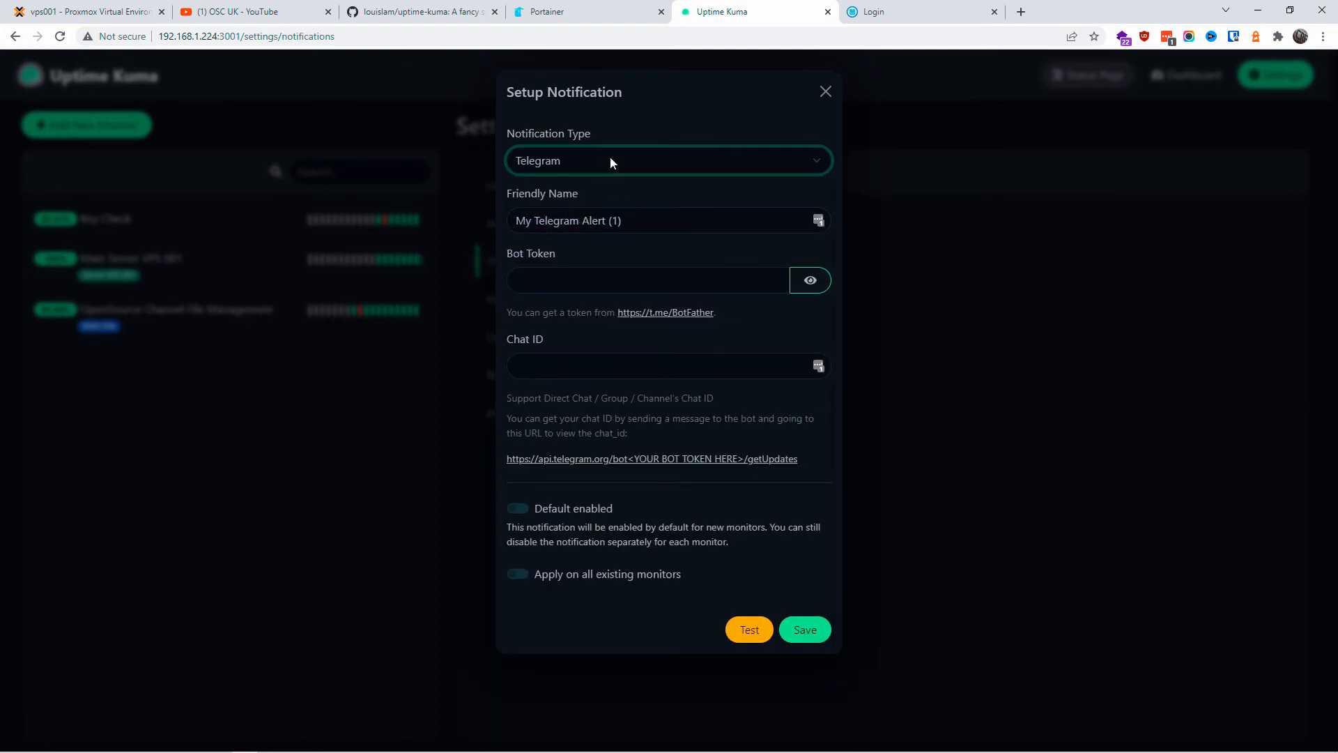
left_click(610, 159)
left_click(613, 198)
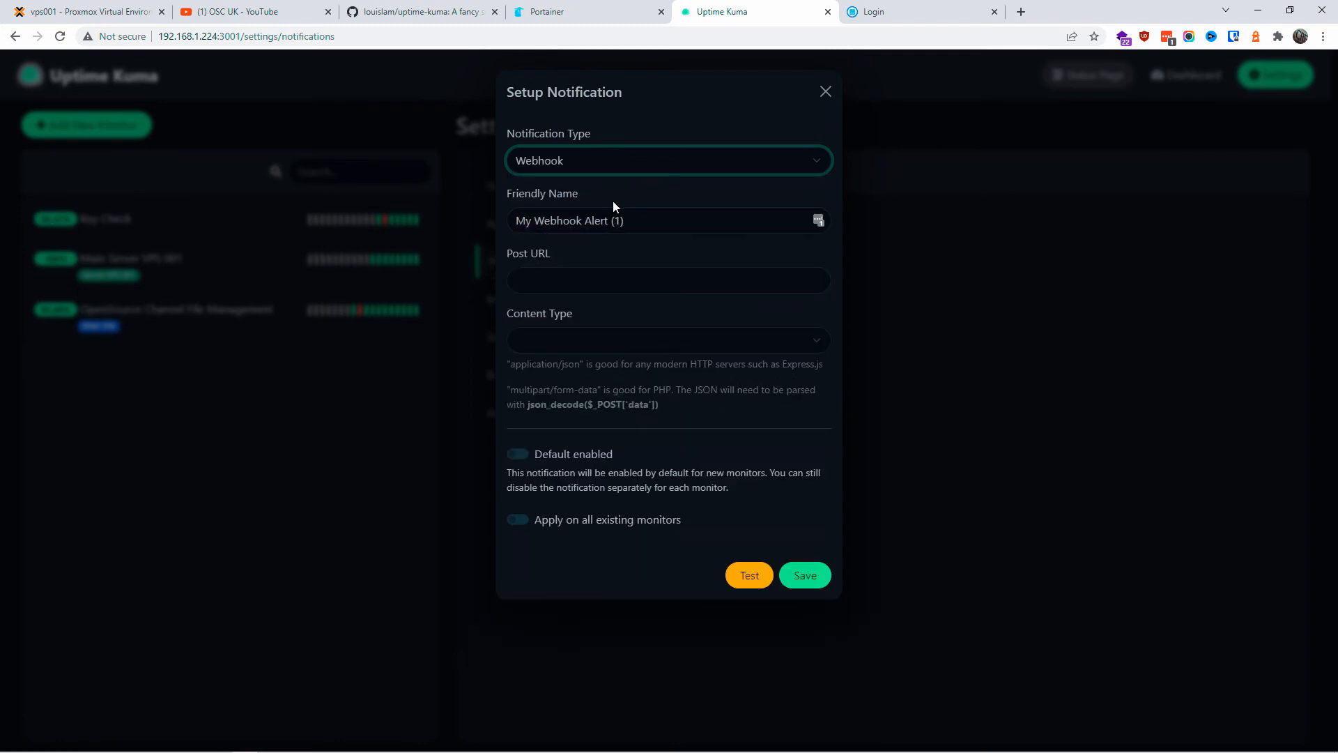
left_click(612, 161)
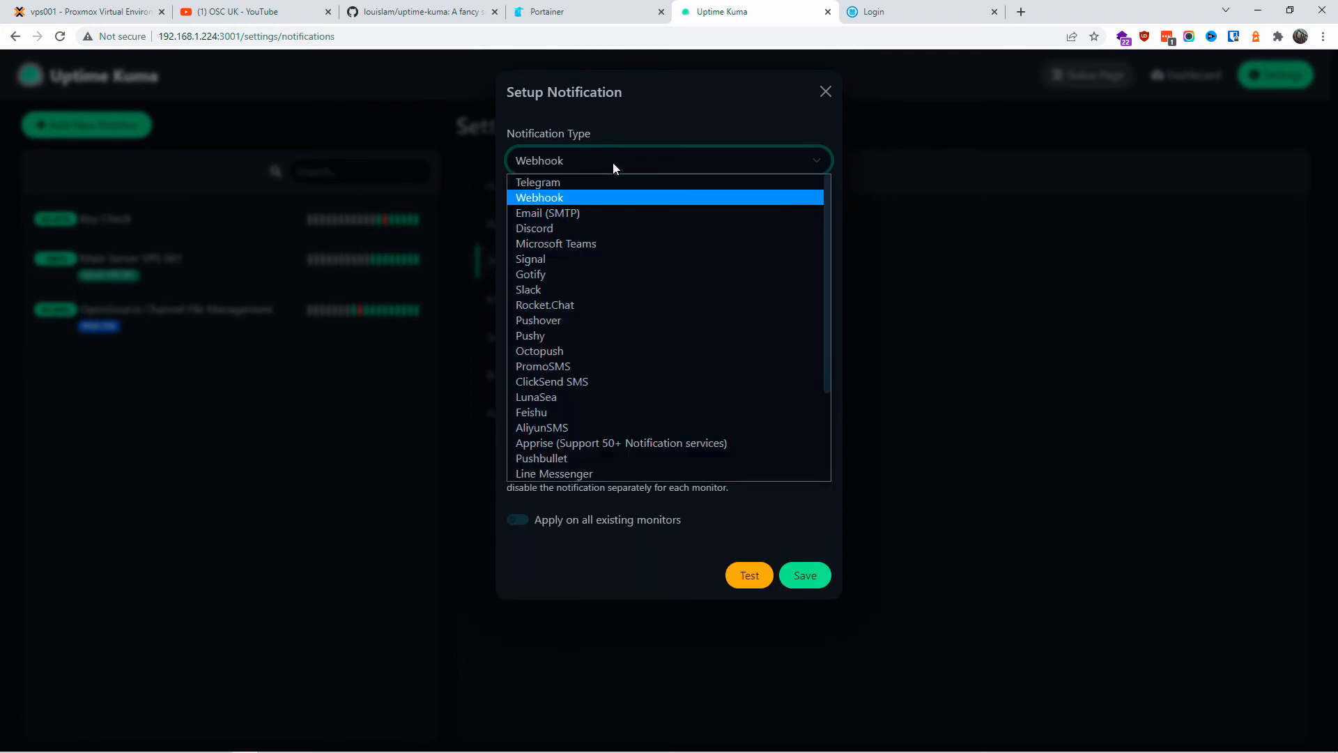
left_click(572, 229)
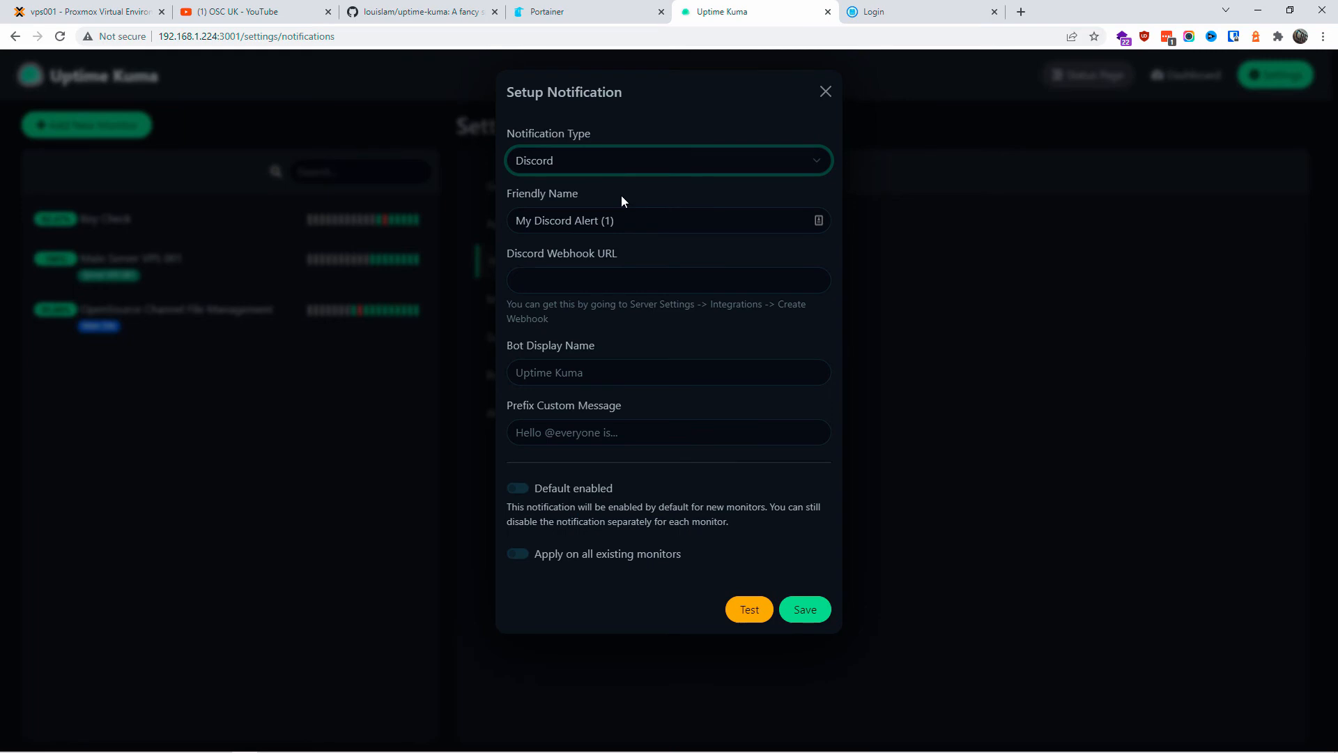
Step: Rename the notification to My Discord Alert by deleting the '(1)' suffix, then switch to Discord
left_click(622, 220)
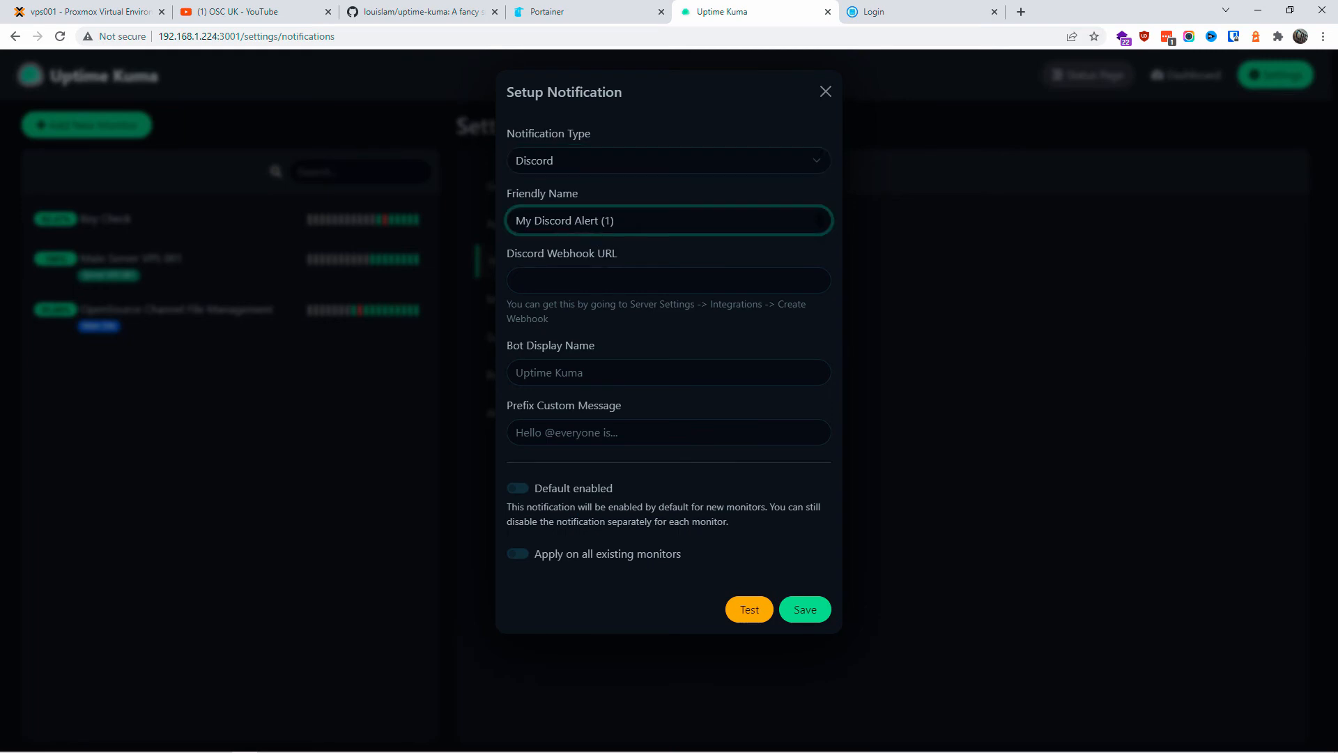
key("shift+Left")
key("shift+Left")
key("shift+Left")
key("shift+Left")
key("Tab")
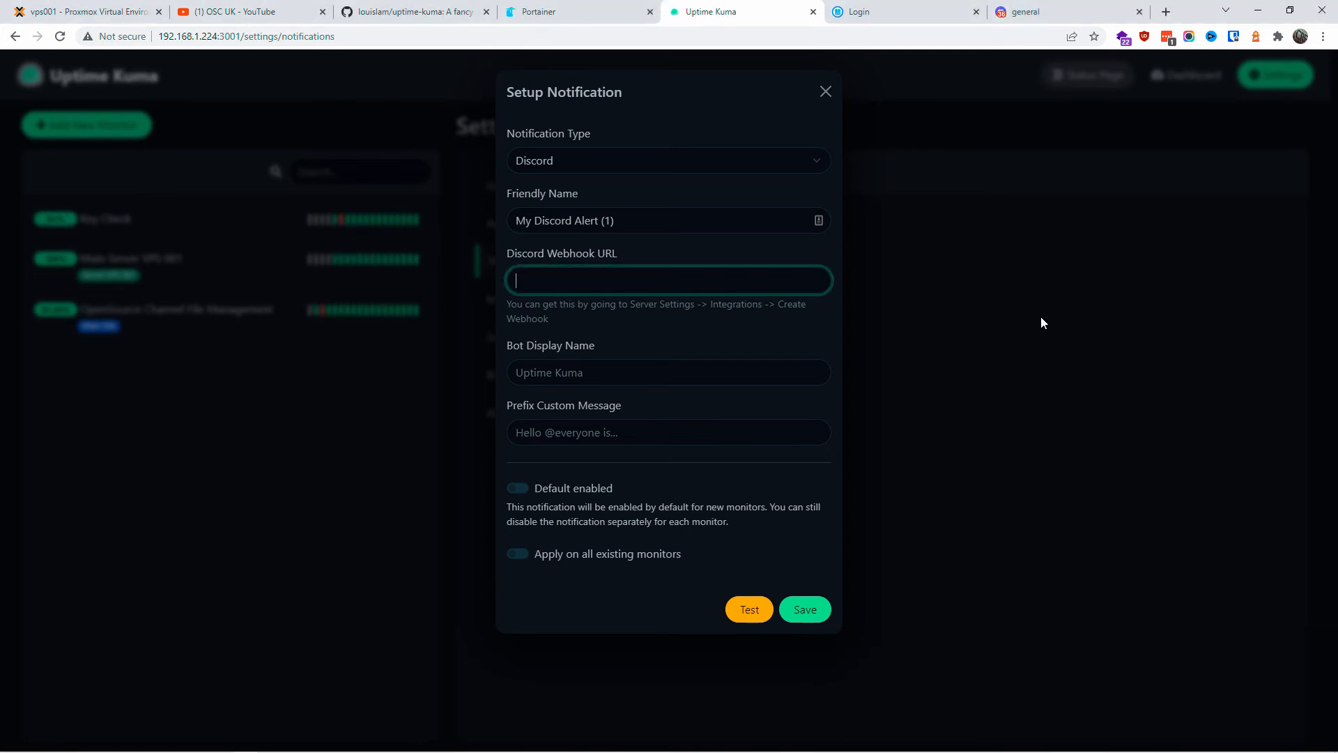
left_click(613, 220)
left_click_drag(602, 220, 616, 221)
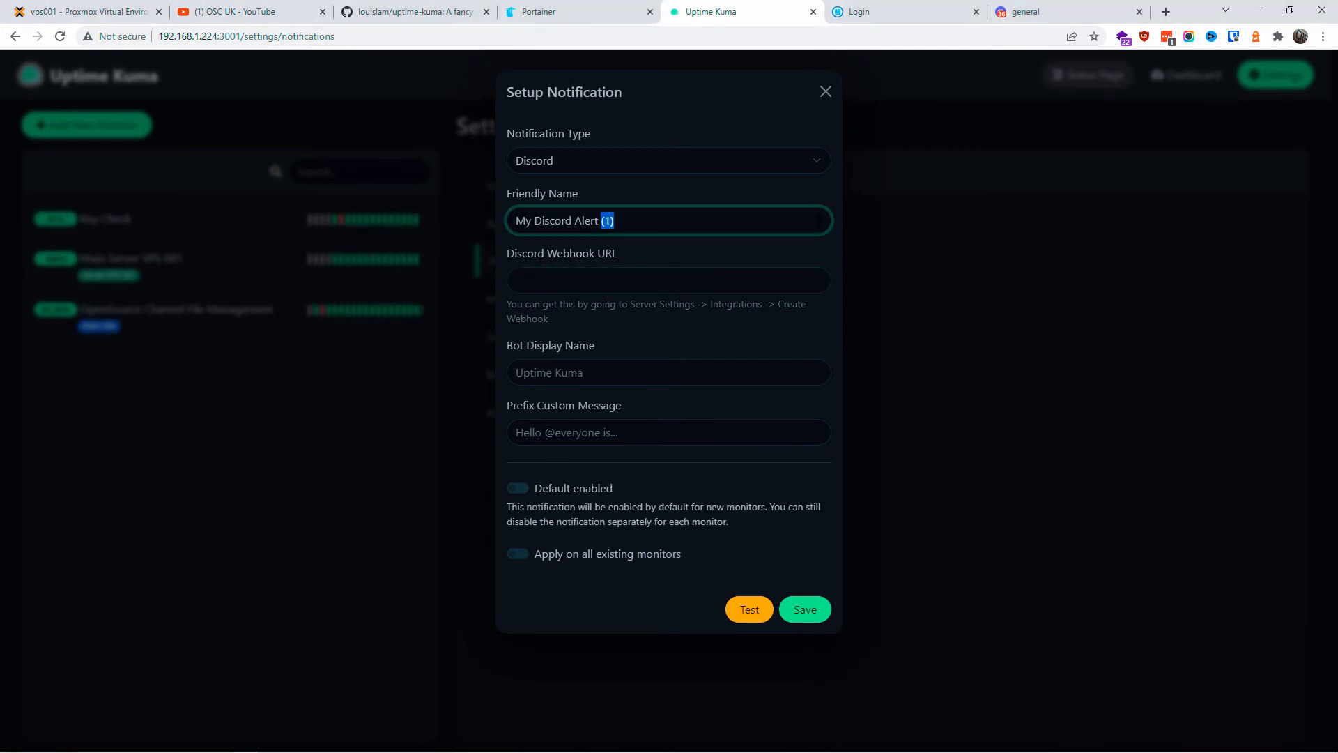
key("BackSpace")
left_click(693, 281)
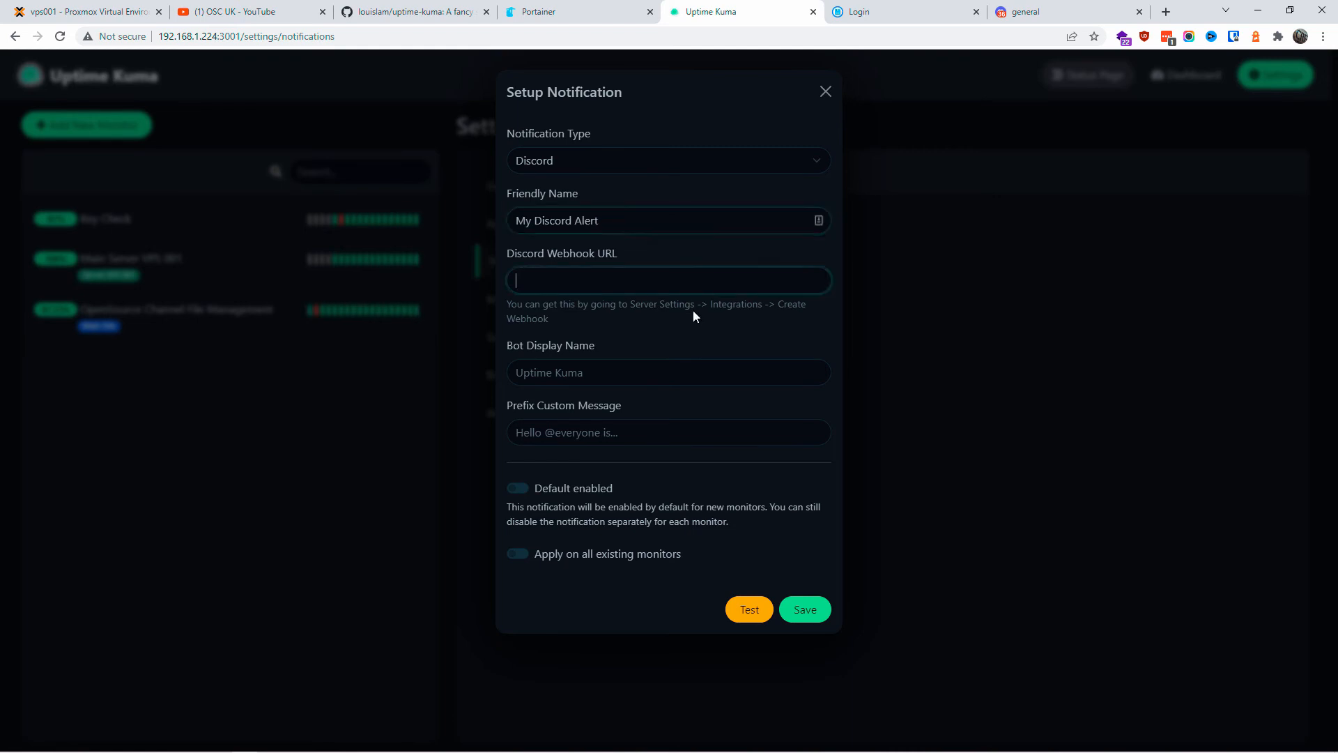
left_click_drag(630, 305, 694, 305)
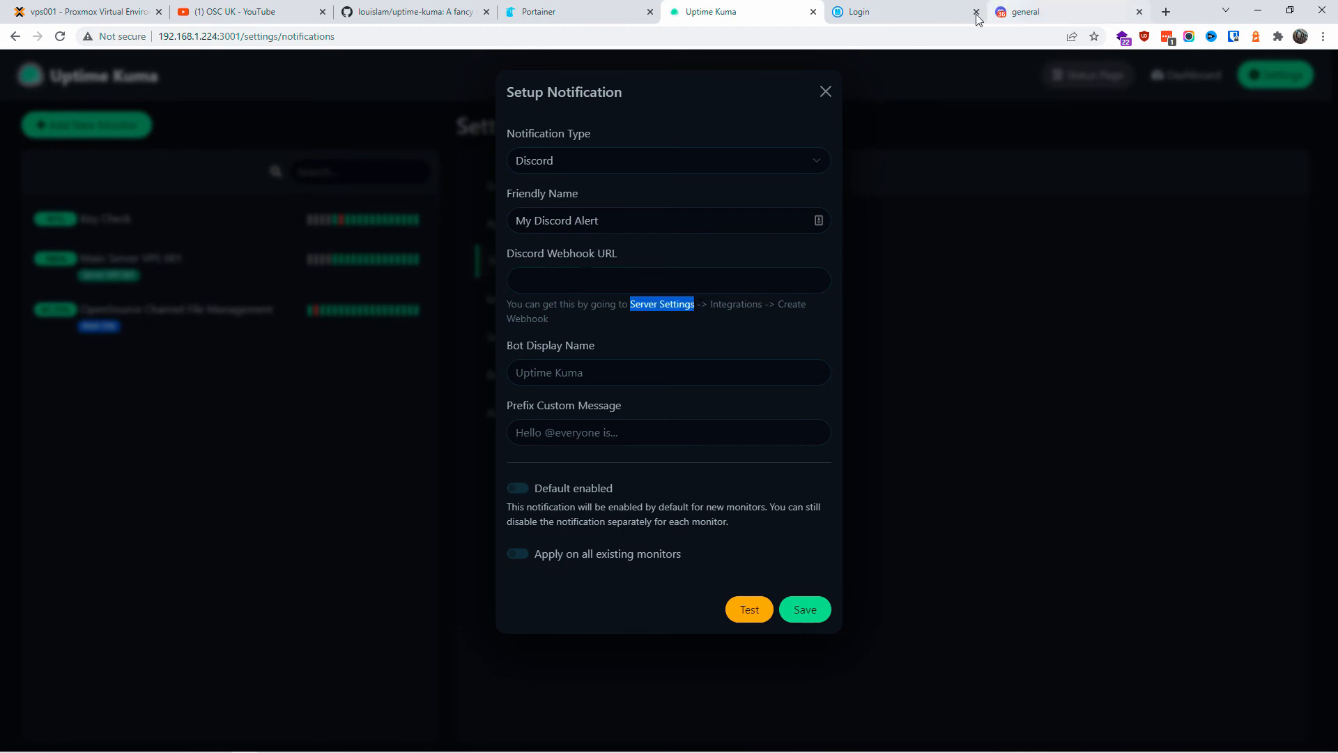
left_click(1011, 11)
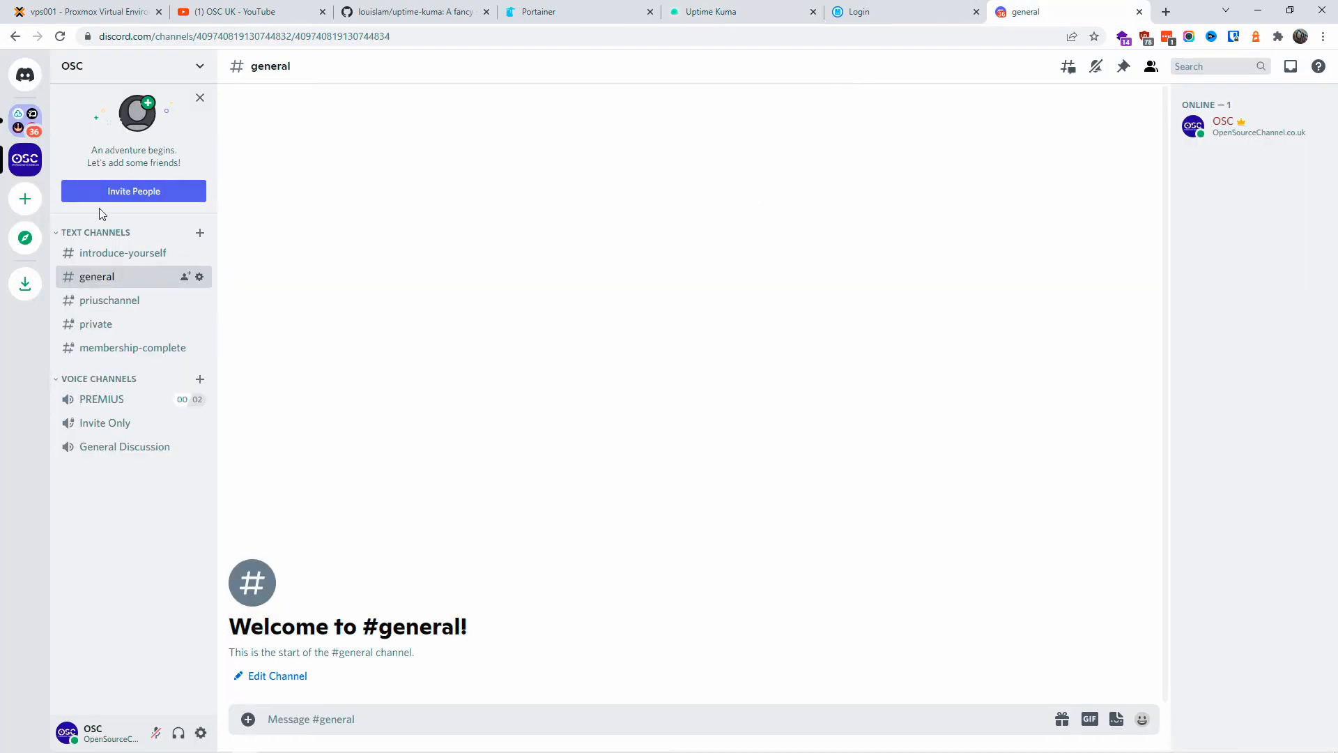
Step: Create a new webhook in the OSC server's integrations and rename it from Spidey Bot to KUMA
left_click(200, 66)
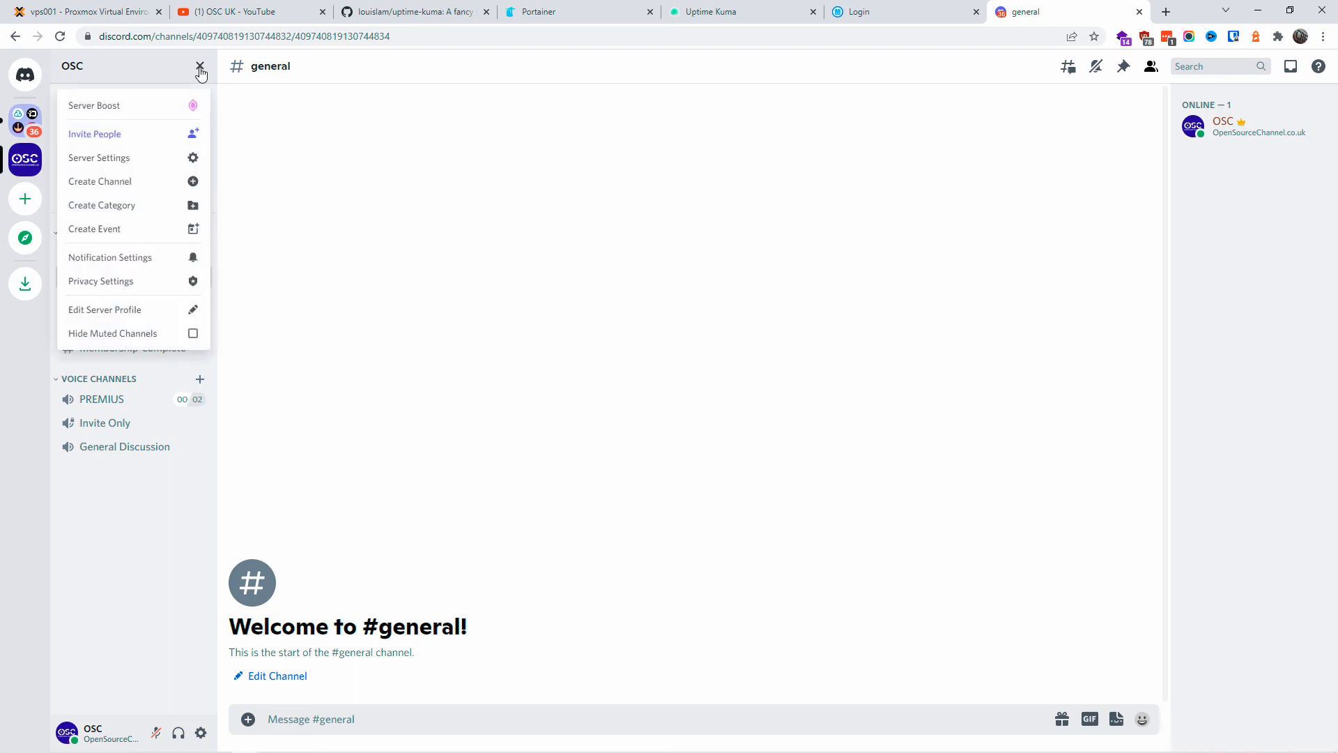
left_click(120, 157)
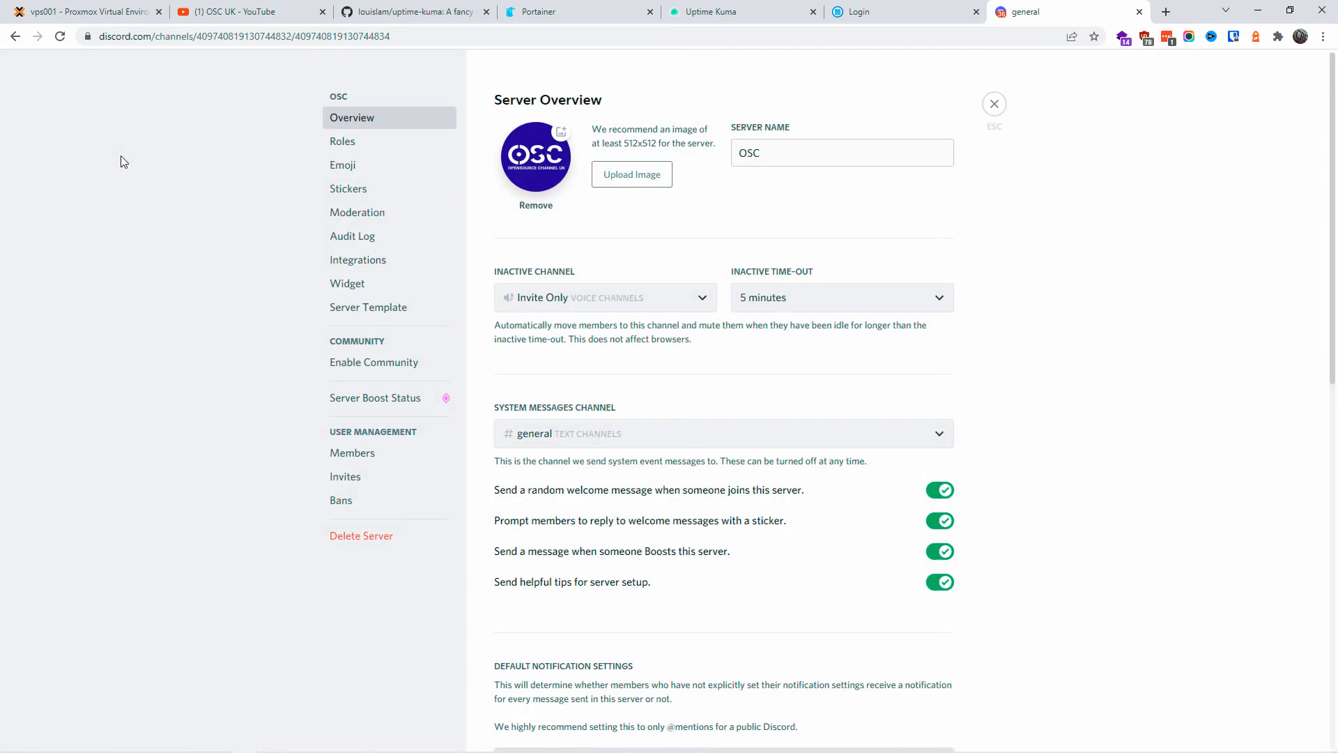
left_click(345, 260)
left_click(904, 242)
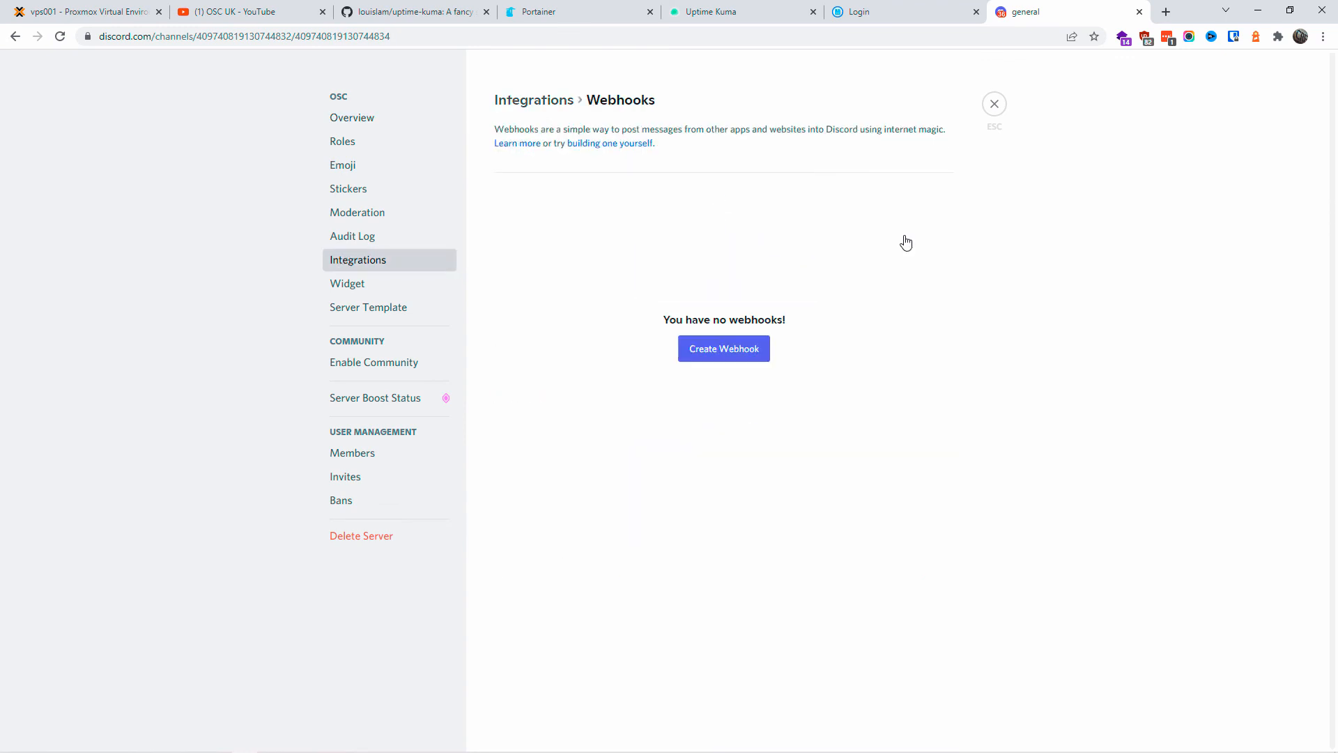
left_click_drag(666, 365, 602, 367)
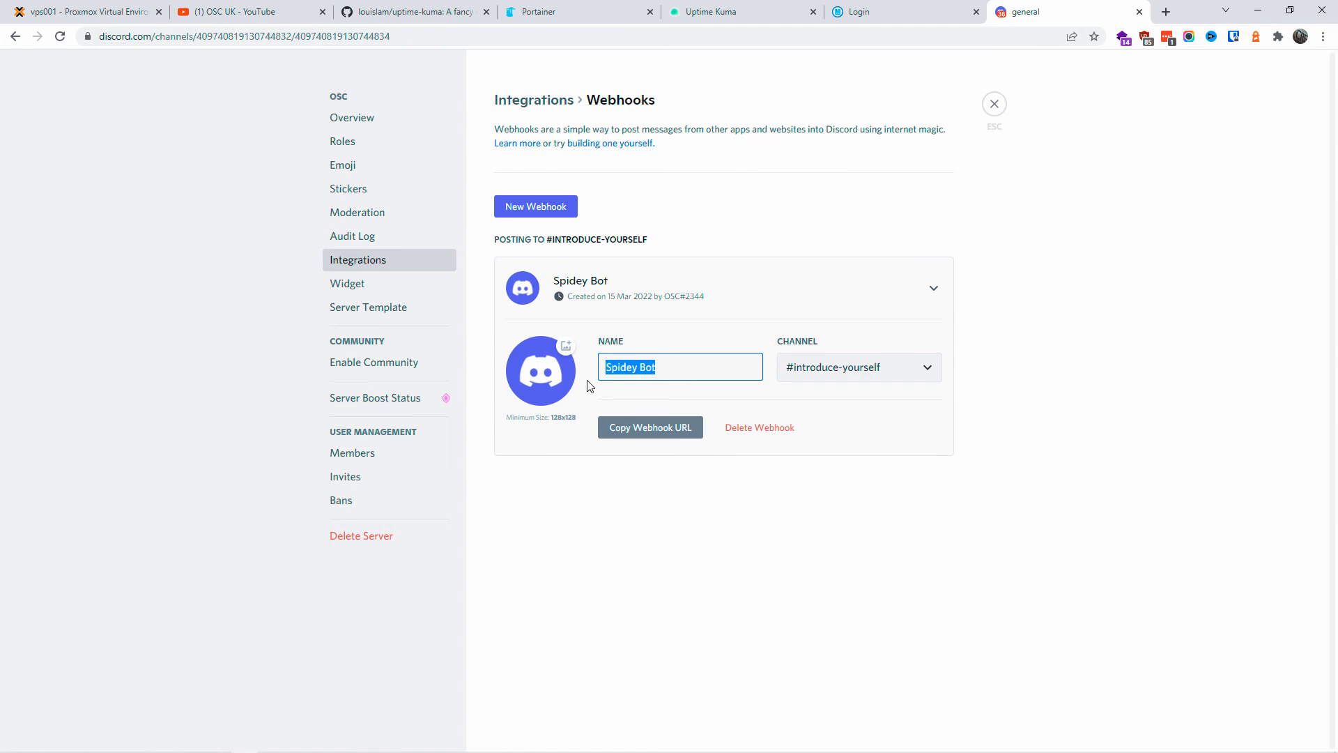
type("KUMA")
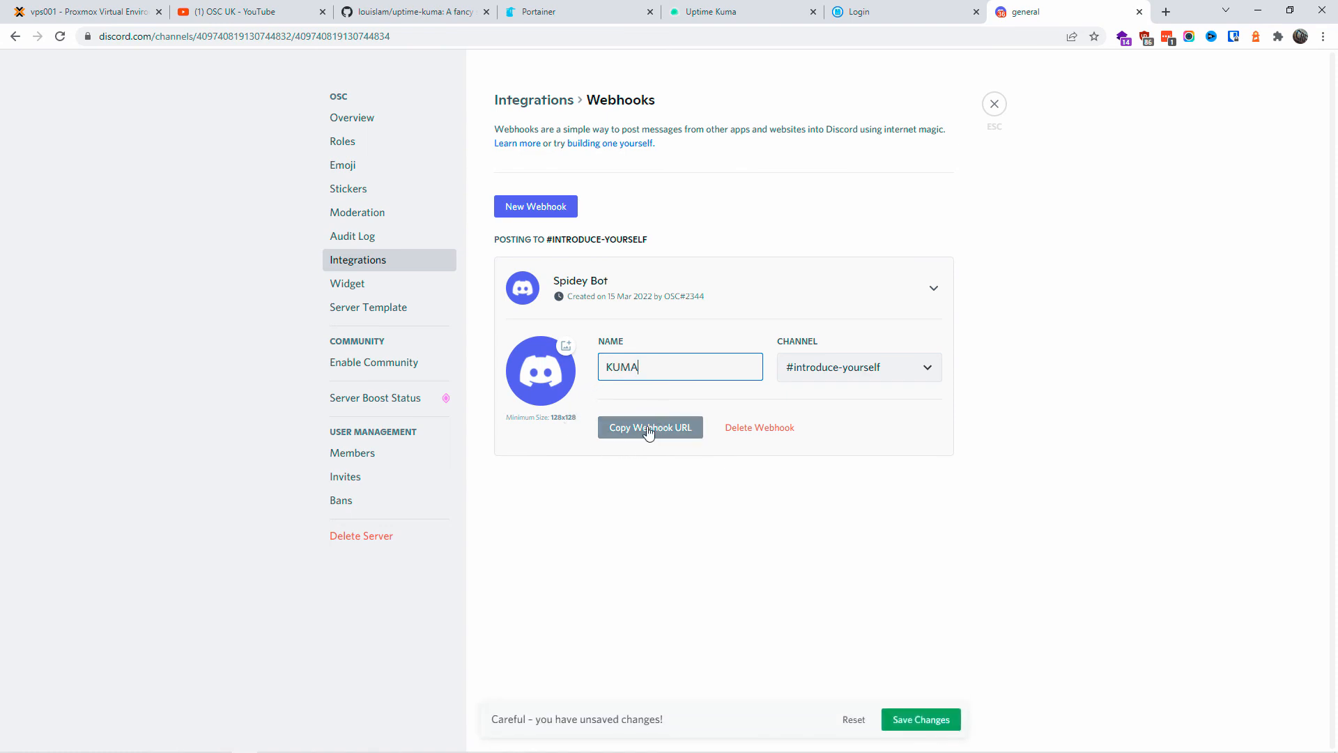
Step: Copy the KUMA webhook URL, set it to post to #general, save, and return to Uptime Kuma
left_click(562, 362)
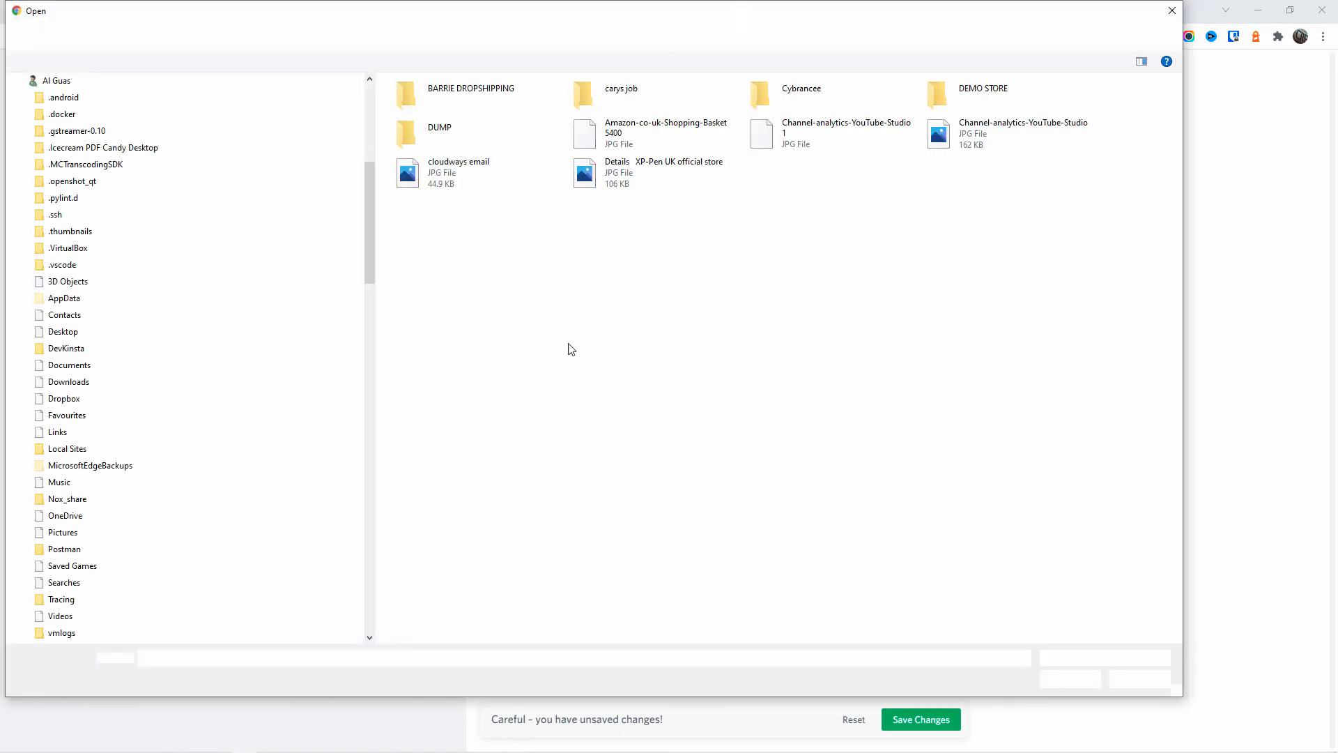
key("Escape")
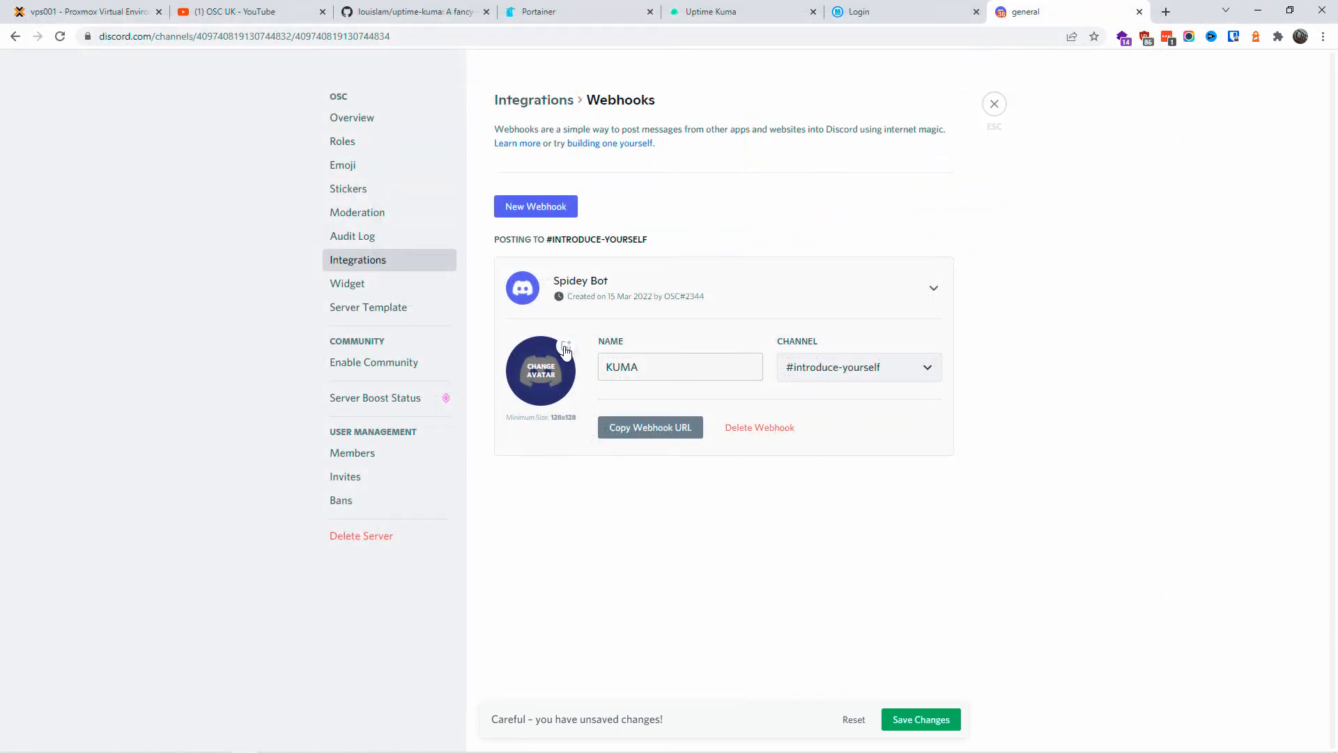
left_click(632, 434)
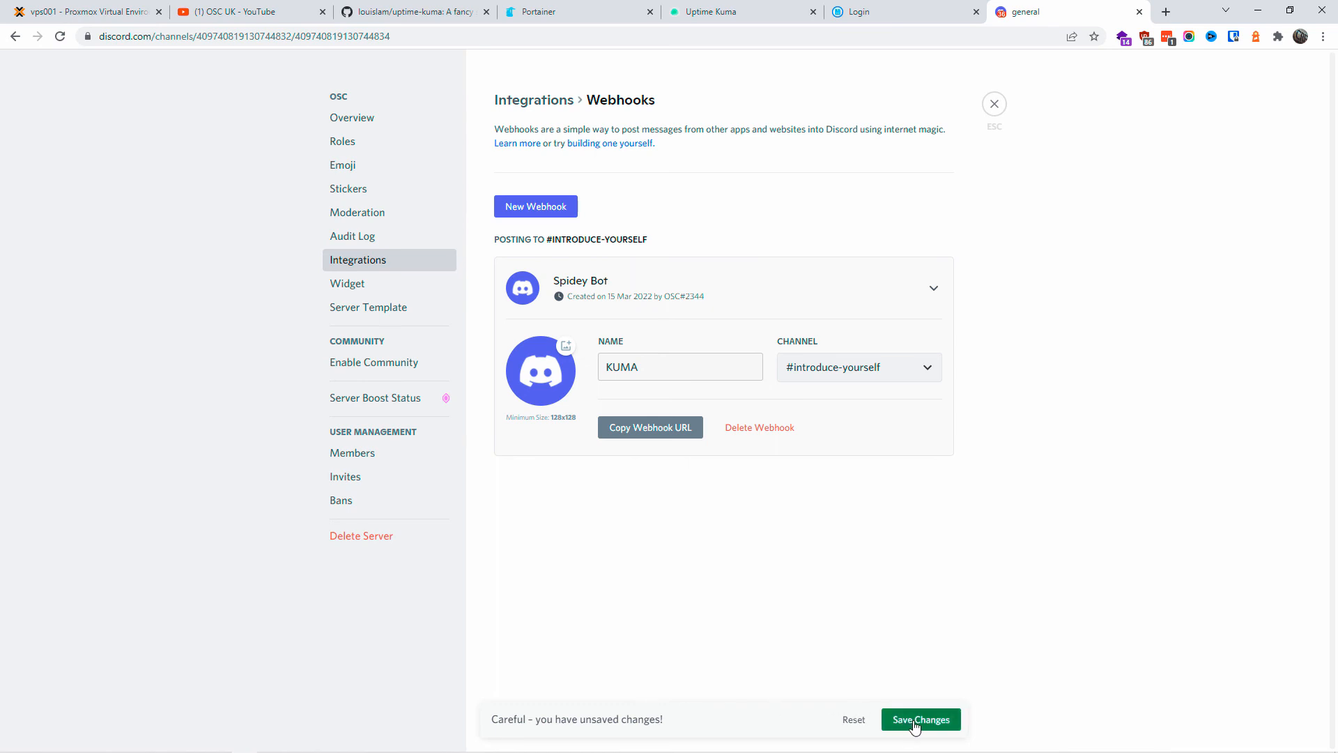
left_click(930, 371)
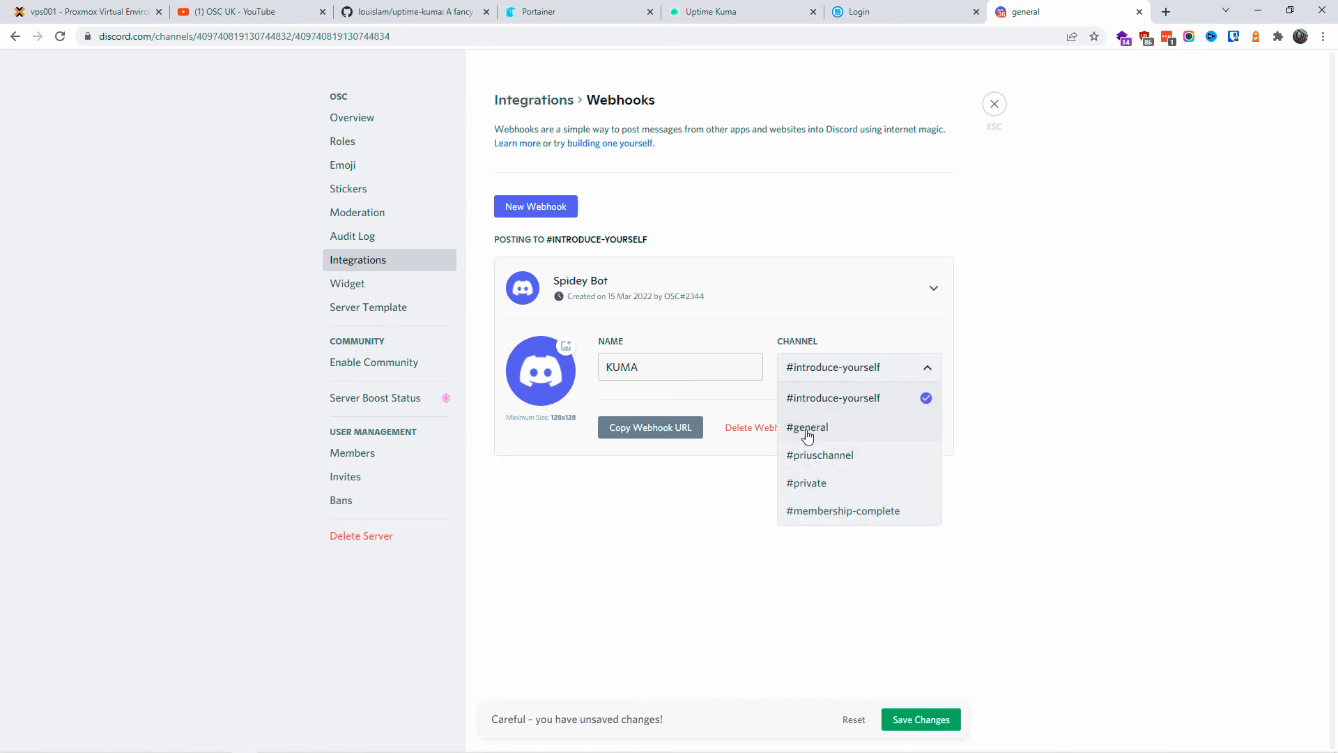
left_click(808, 434)
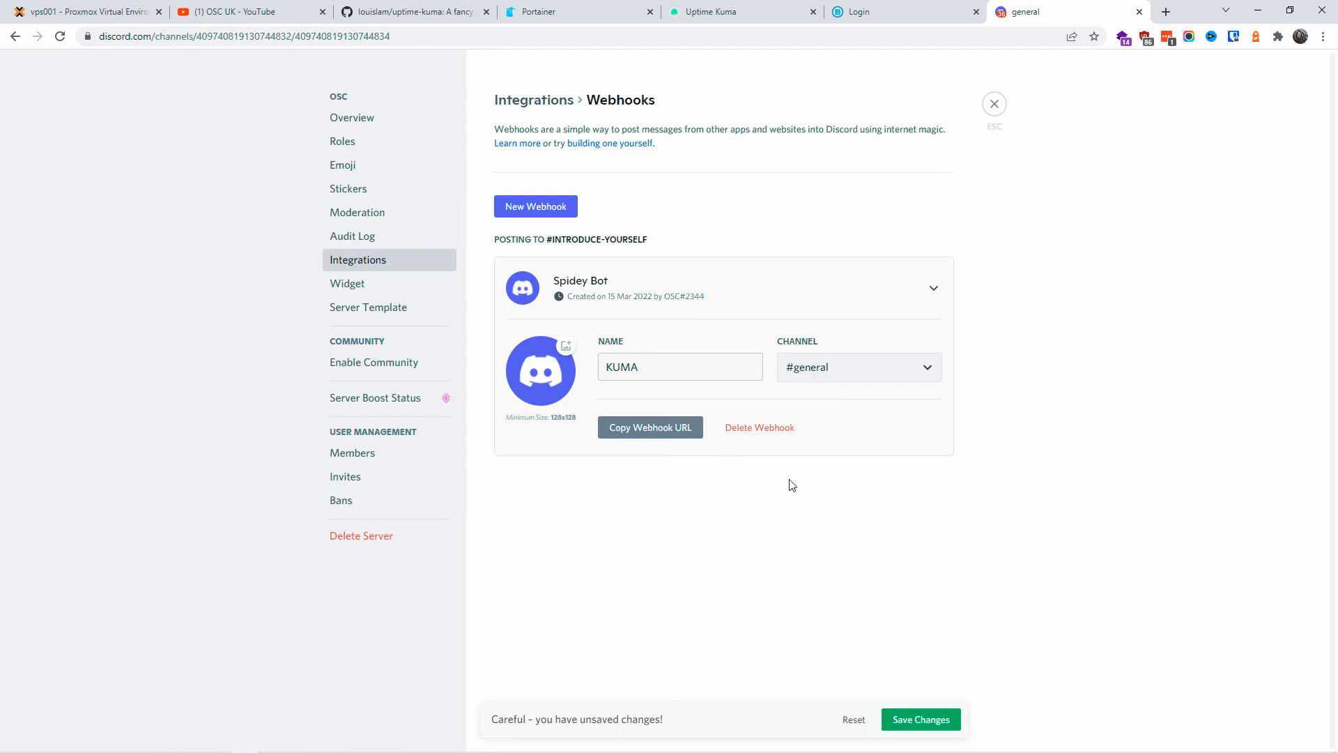
left_click(933, 719)
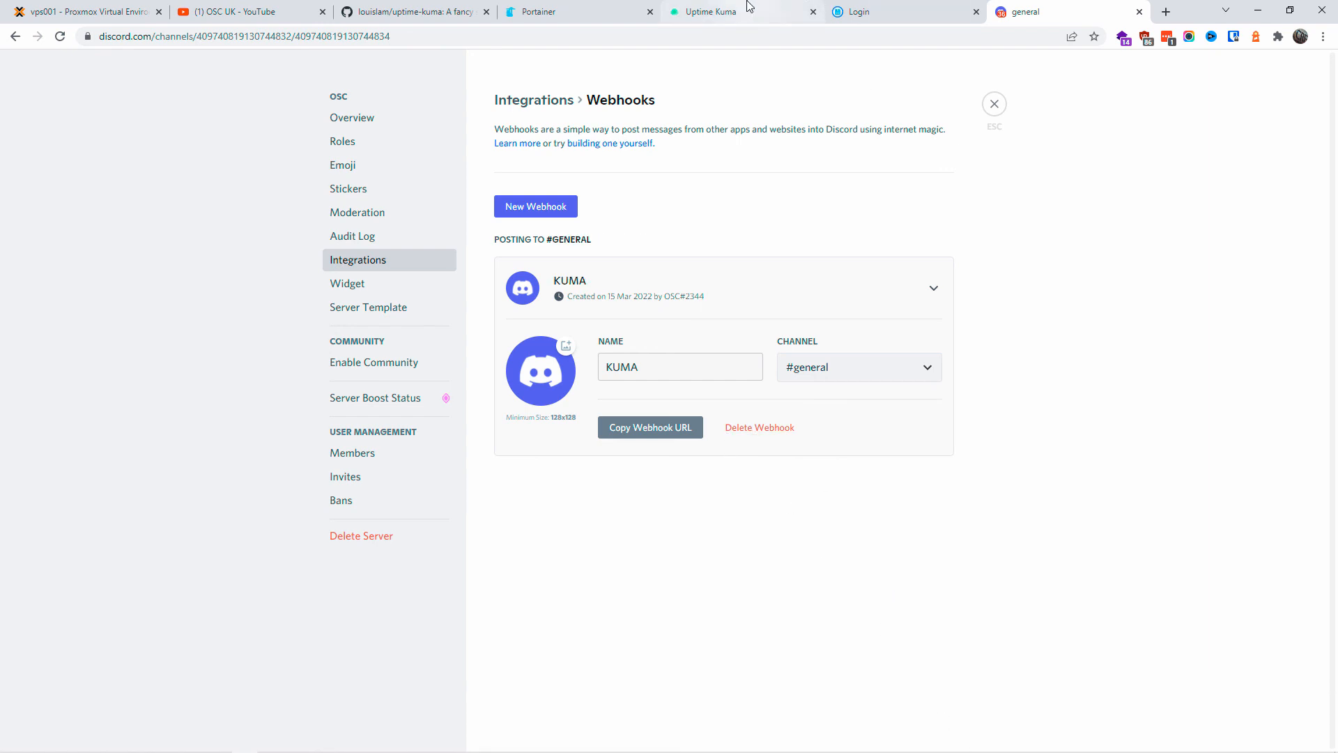
left_click(990, 110)
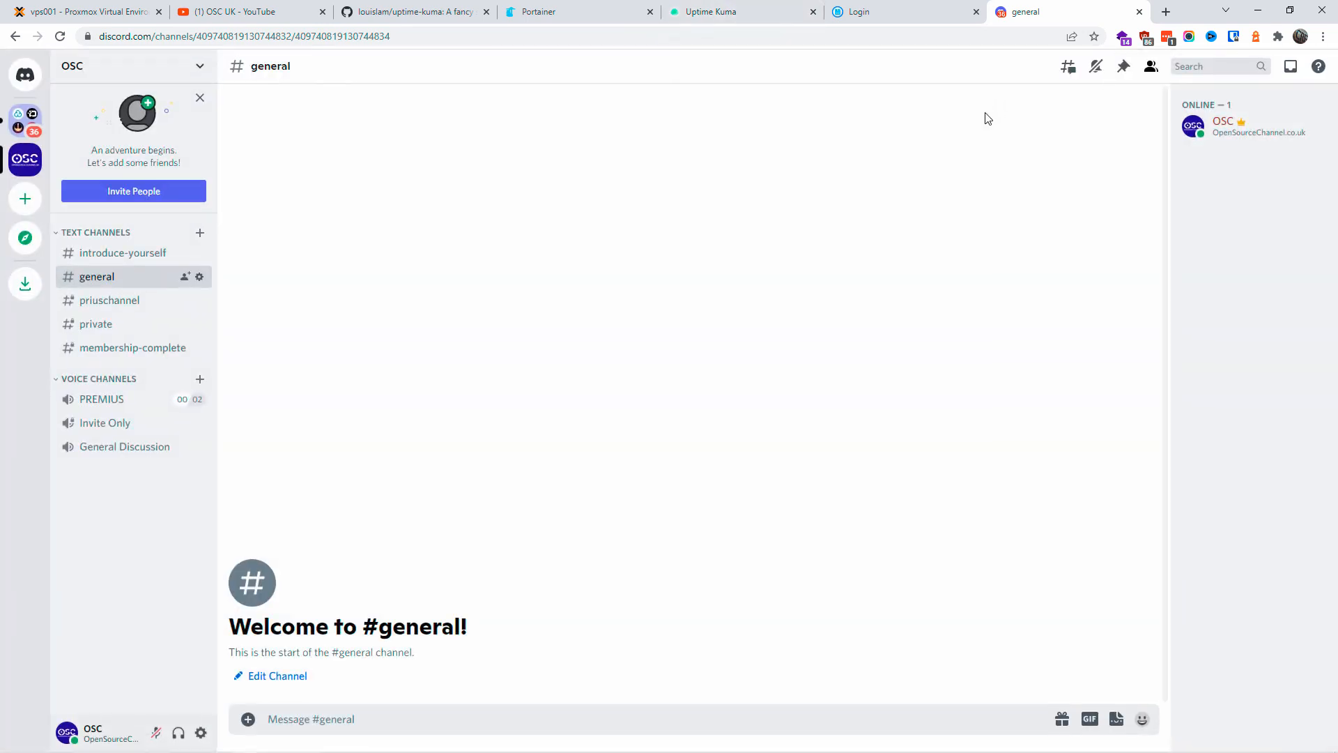
left_click(727, 10)
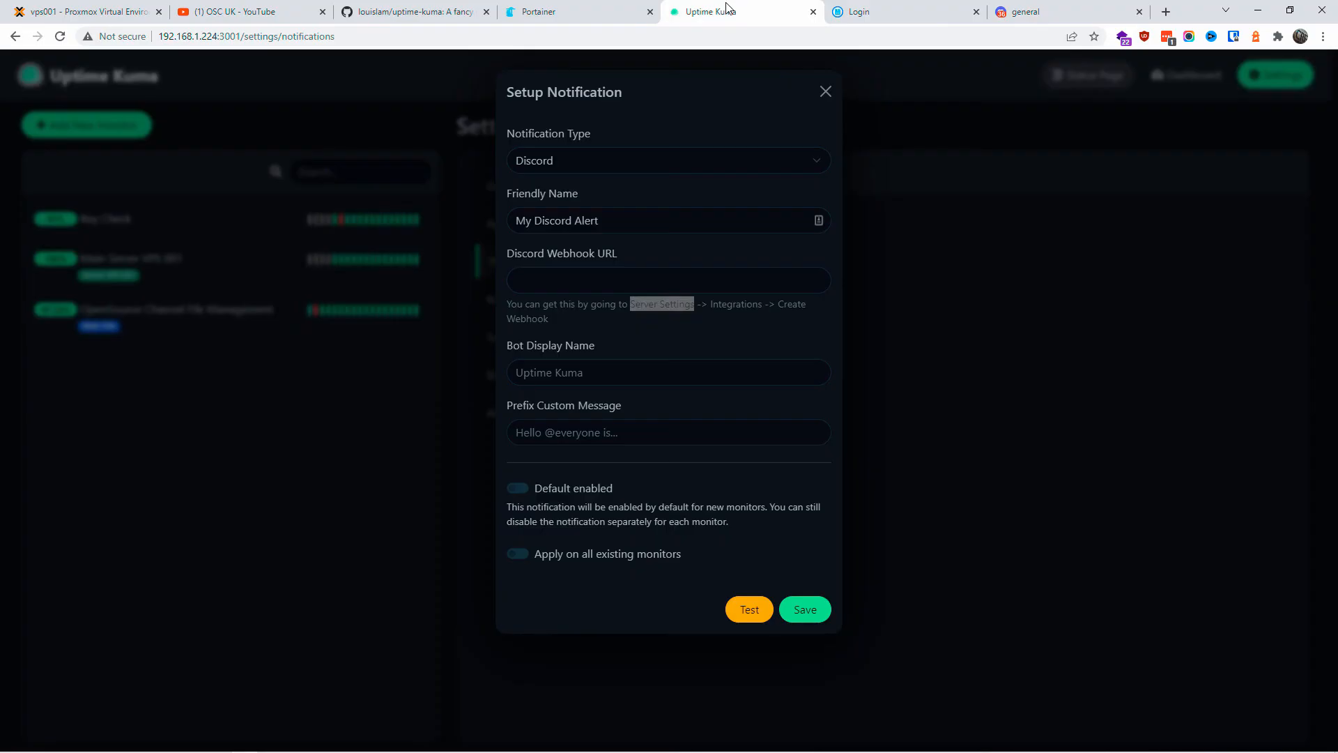
Step: Paste the Discord webhook URL and set the bot display name to Uptime Kuma
left_click(648, 275)
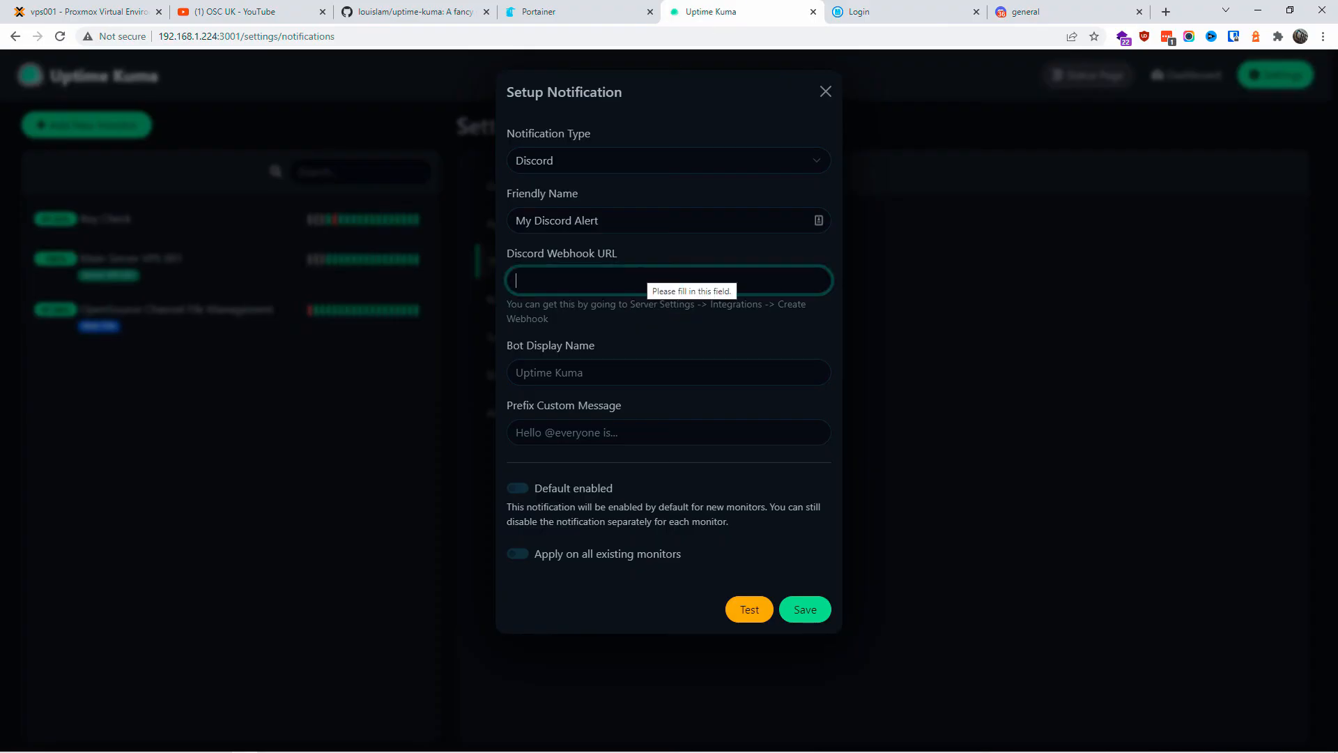
key("ctrl+v")
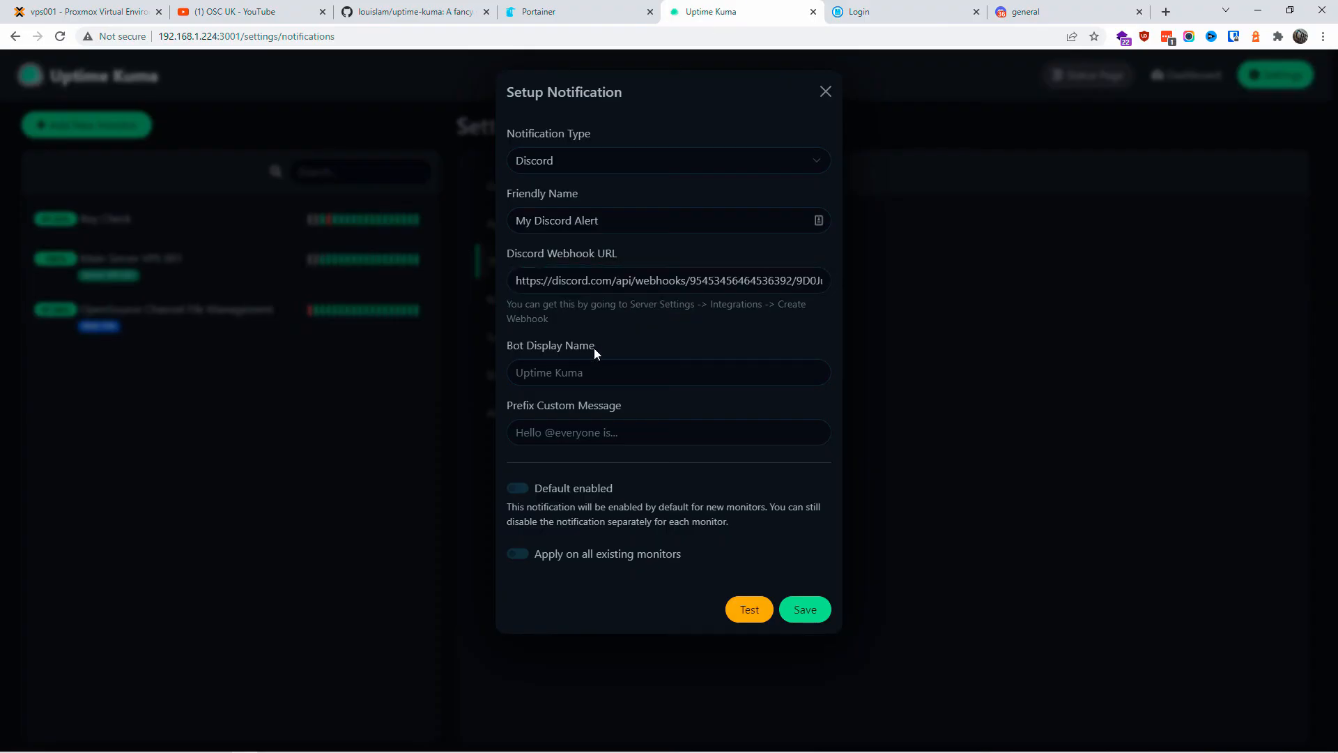
key("Tab")
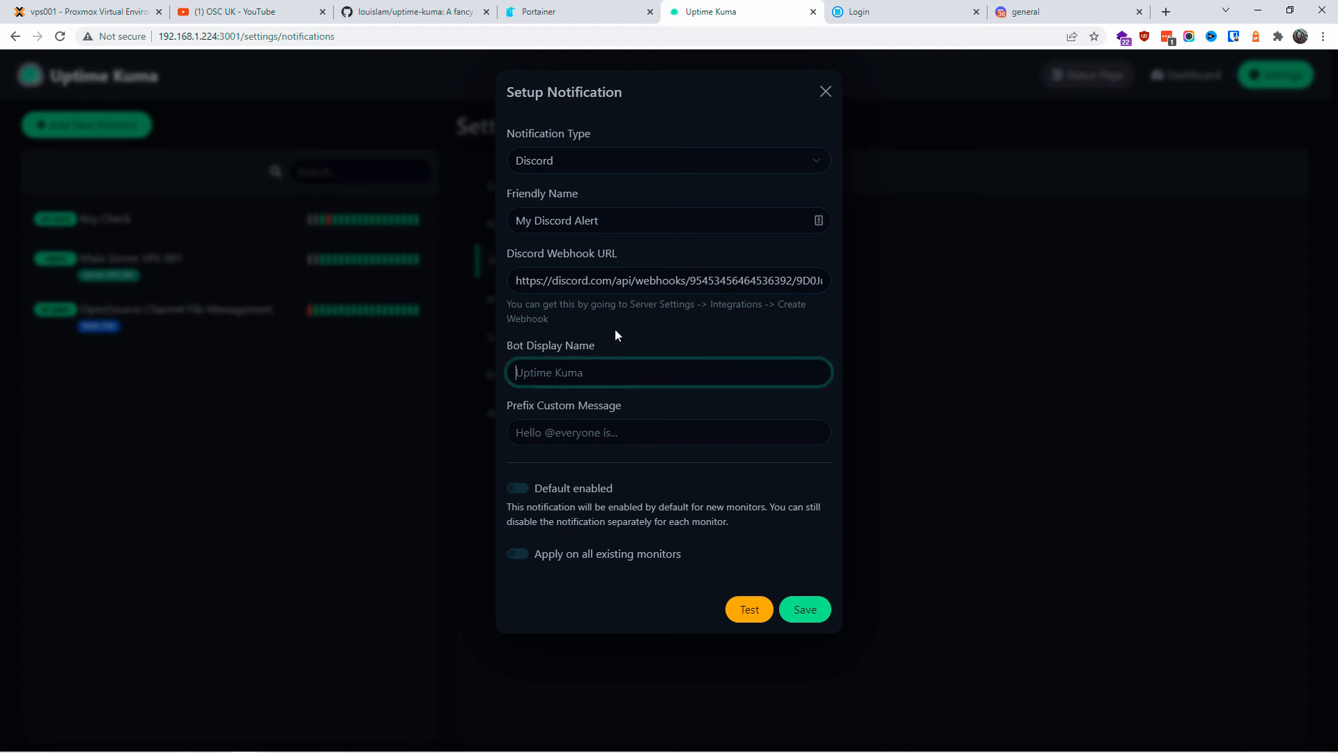
type("Uptime Kuma")
Step: Set prefix message Hello, enable by default, apply to all existing monitors, and save
left_click(515, 432)
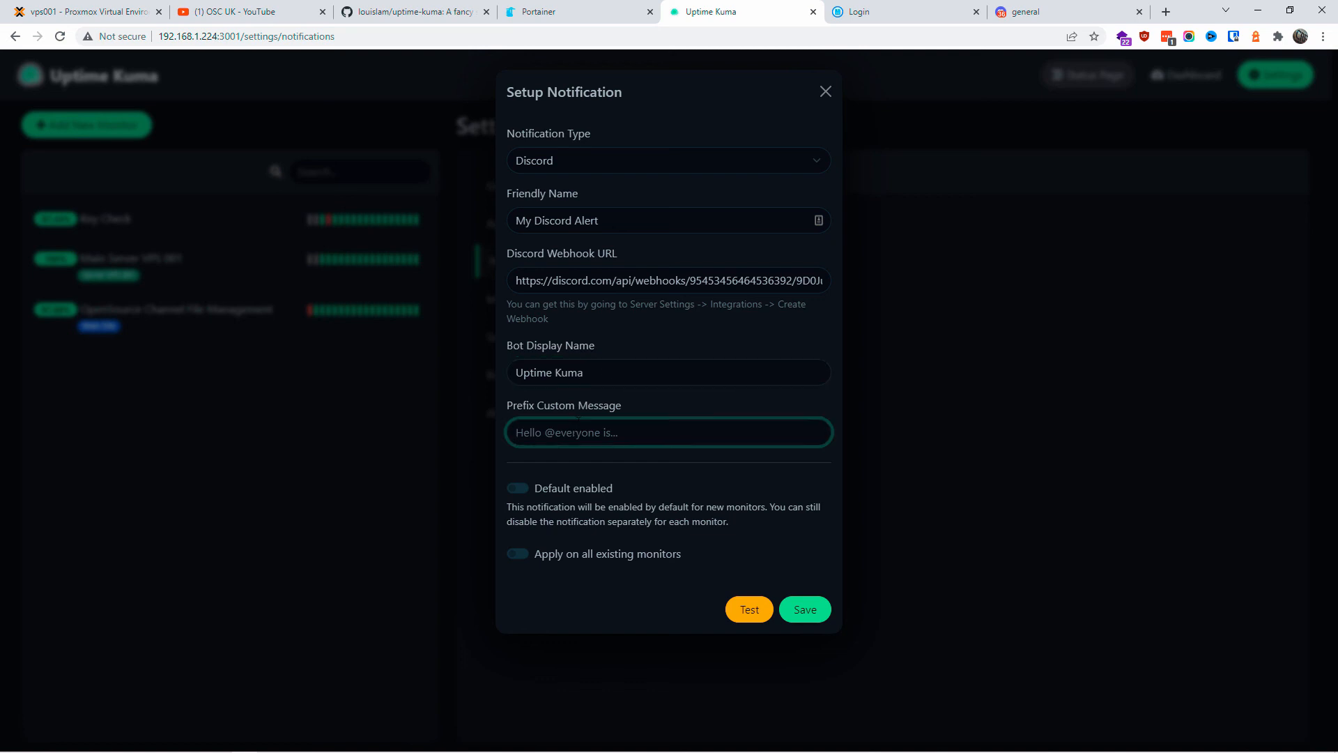
type("Hello")
left_click(517, 488)
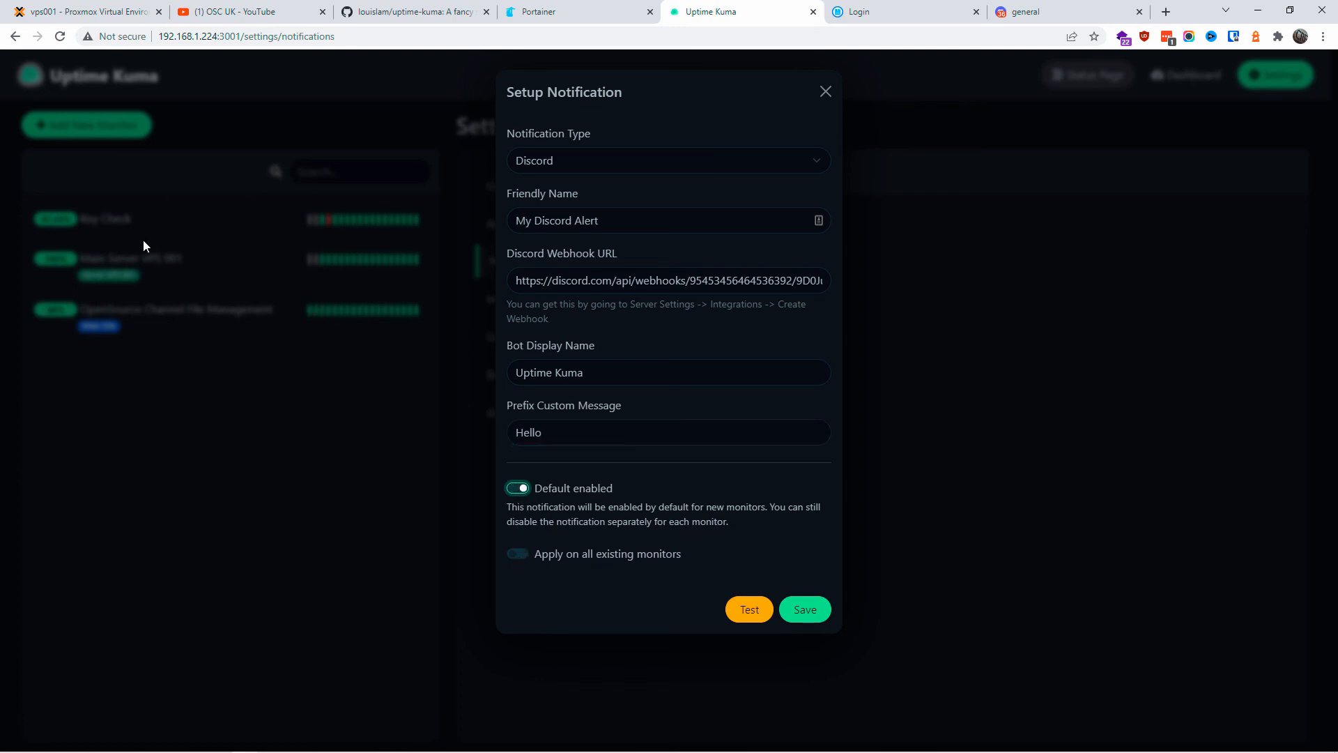
left_click(520, 553)
left_click_drag(516, 280, 676, 280)
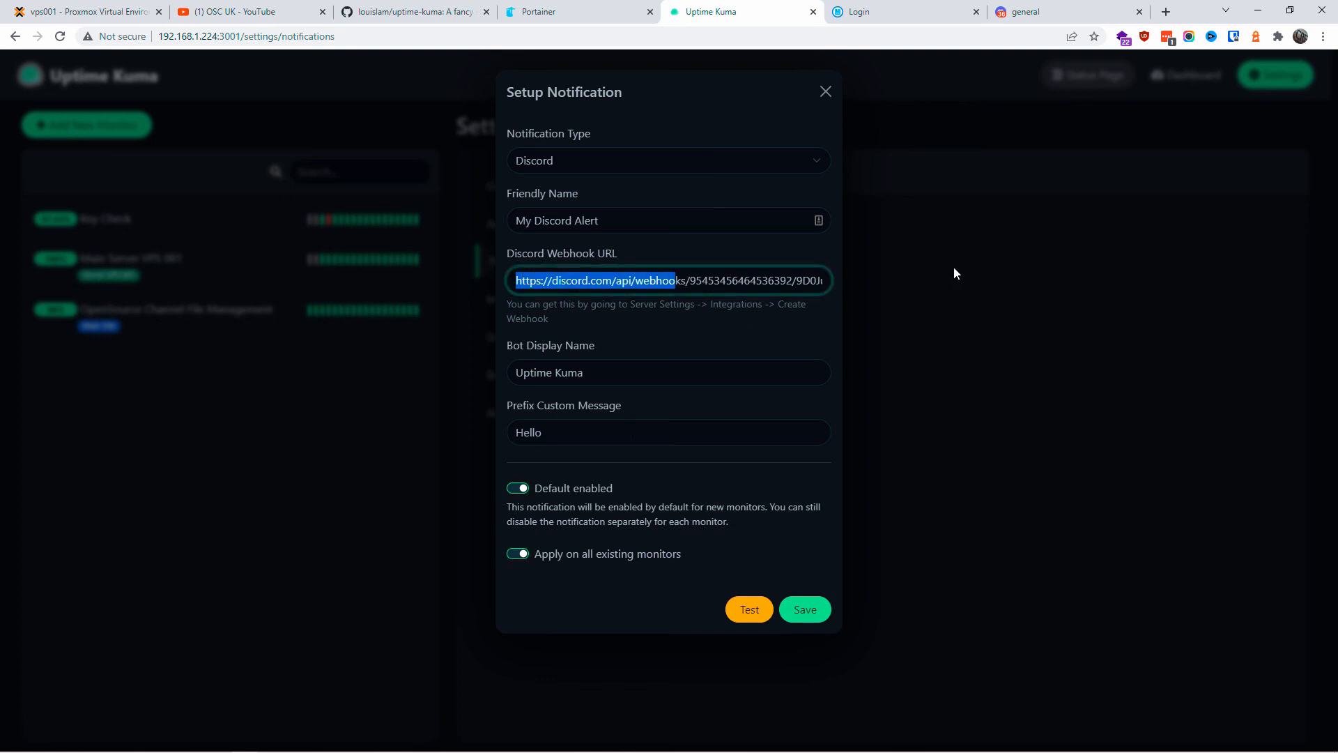
left_click(809, 611)
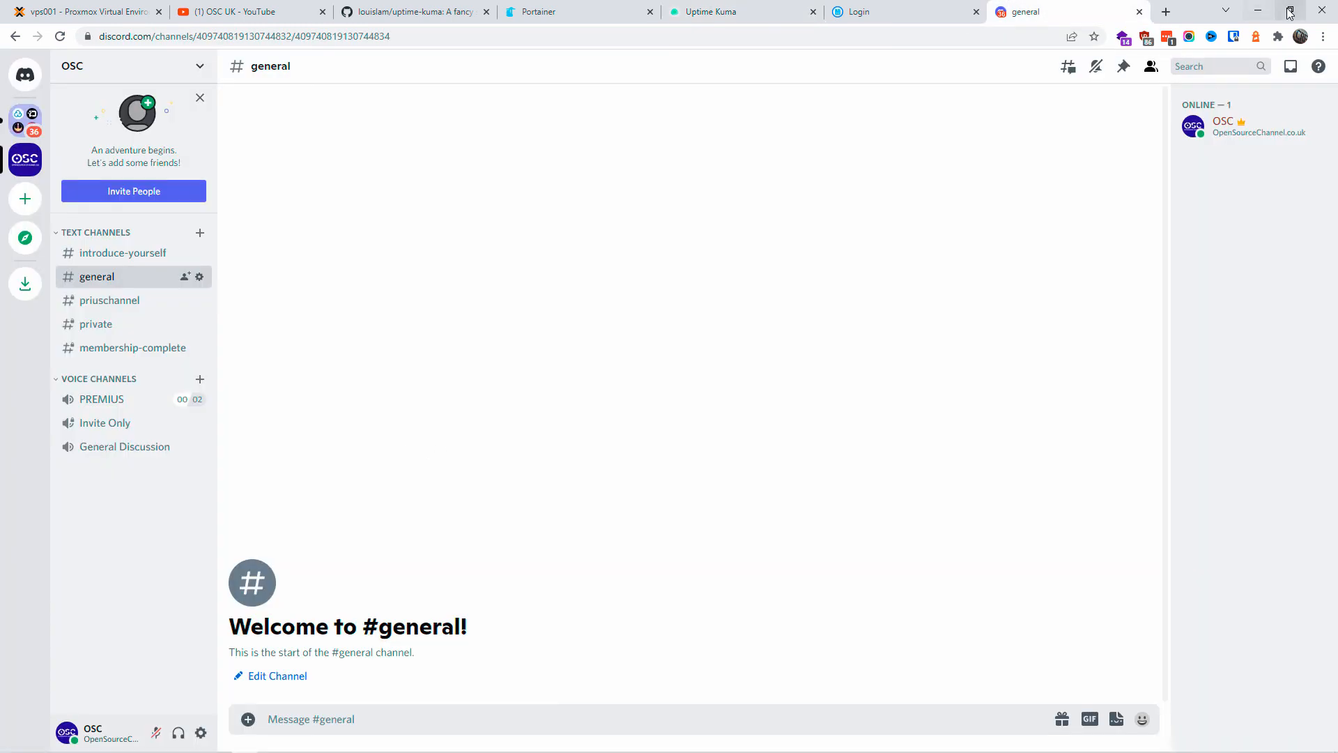
Step: Split Discord #general into its own window and arrange it beside the Uptime Kuma window
left_click(1290, 13)
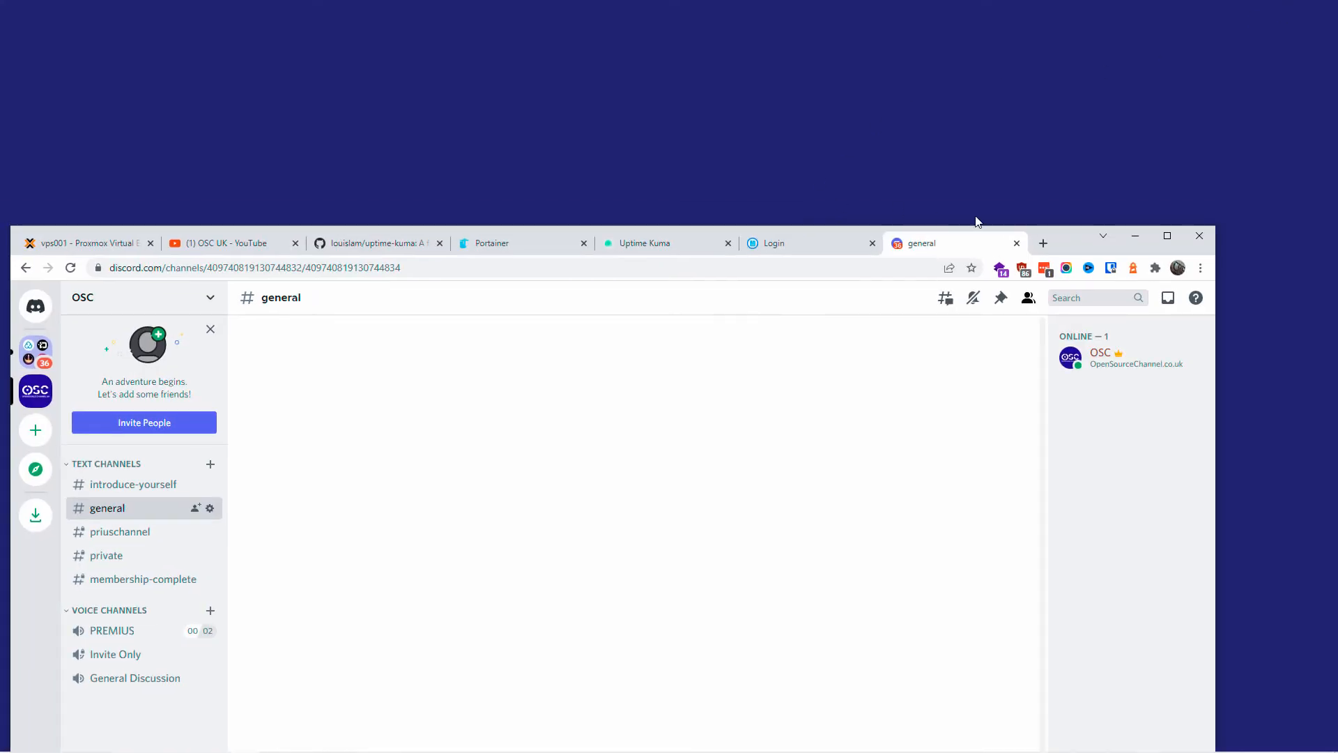
left_click_drag(1088, 252, 1180, 66)
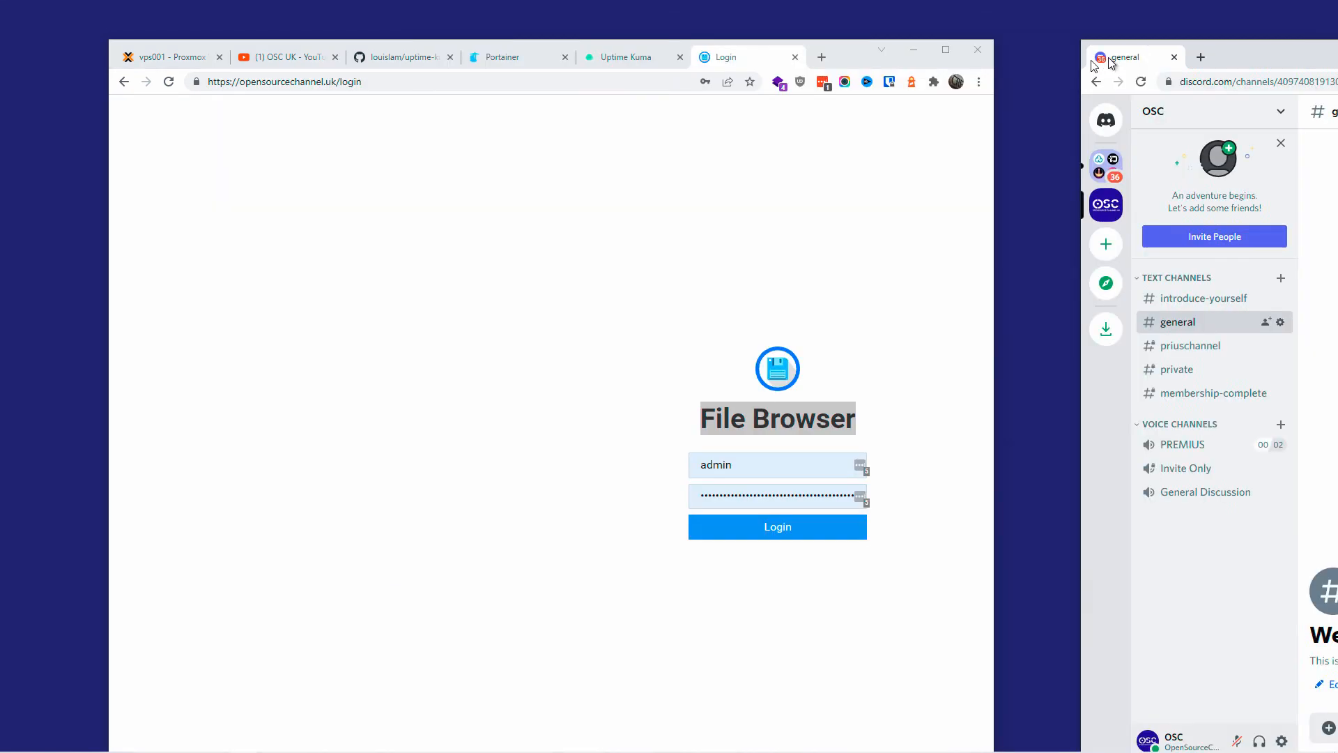
left_click_drag(1122, 42, 1039, 44)
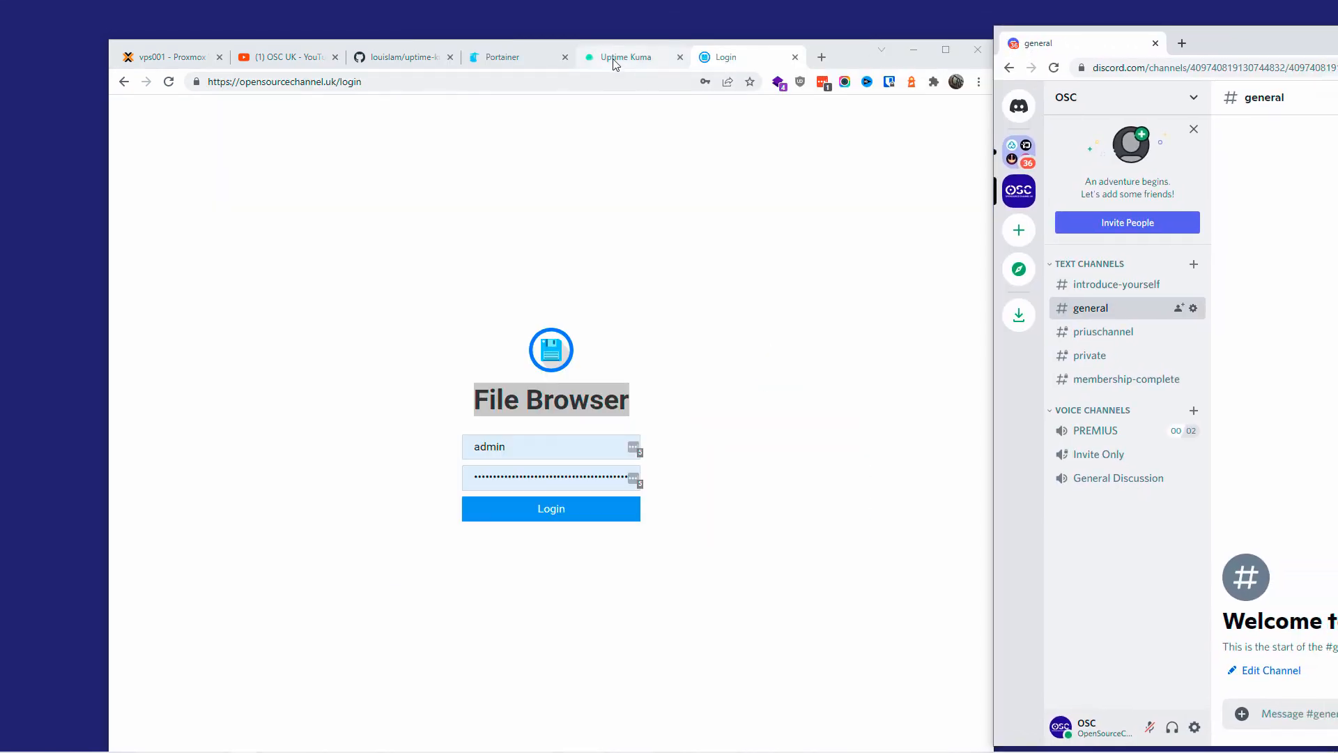
left_click(615, 57)
left_click_drag(900, 44, 852, 25)
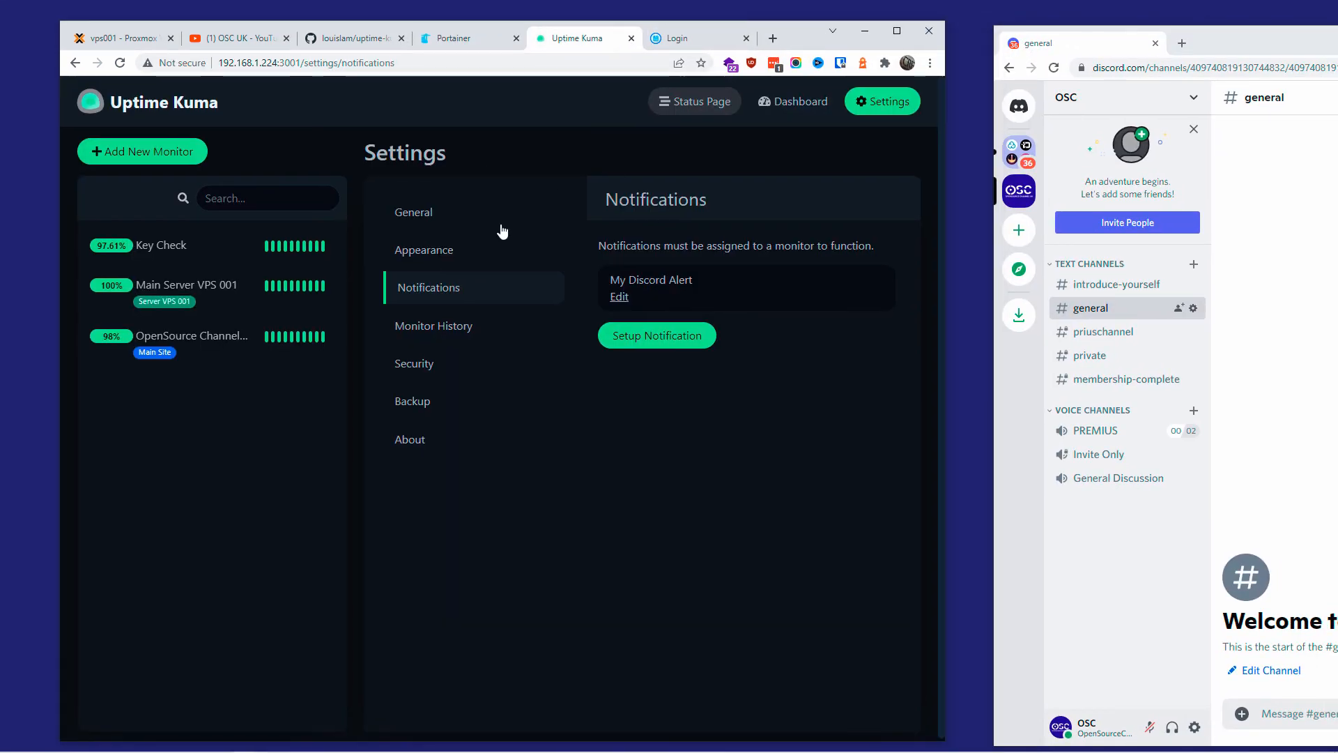
Step: Edit Key Check's URL to opensourcechannels.uk and save to trigger a down alert in Discord
left_click(220, 259)
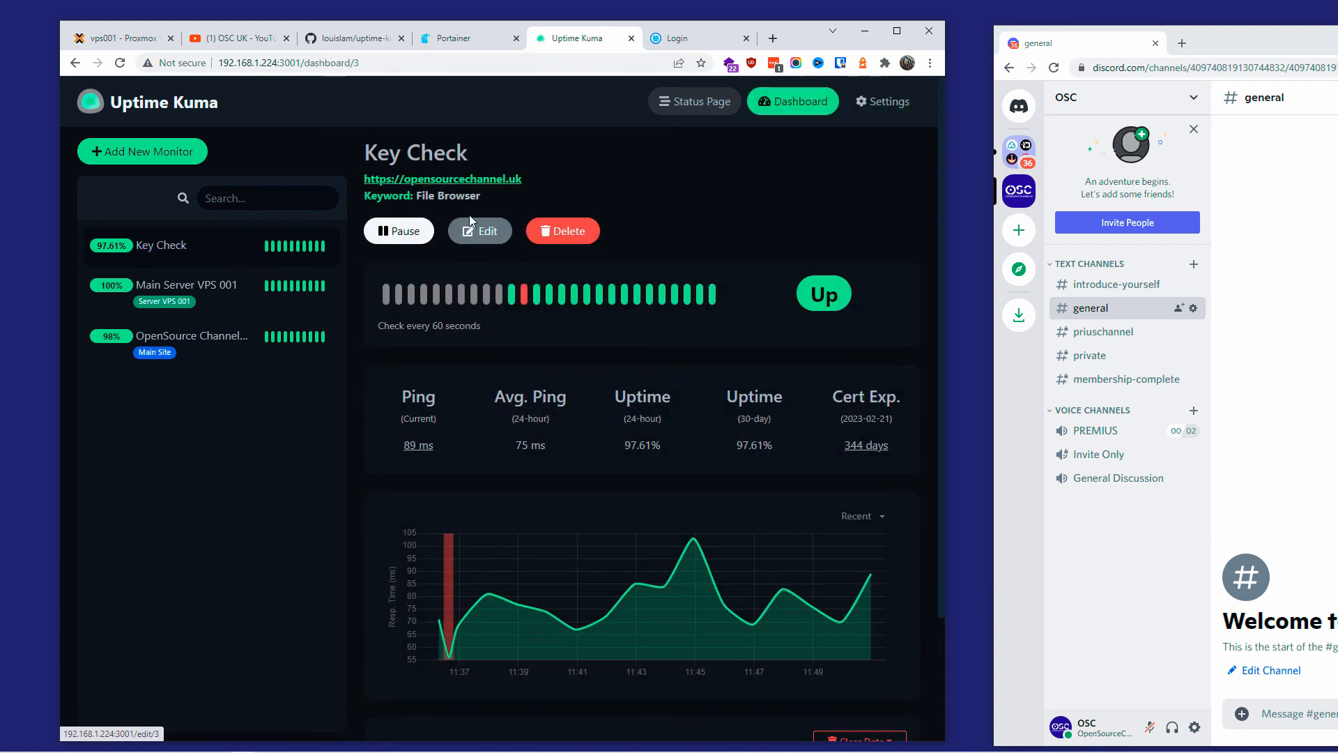
left_click(482, 230)
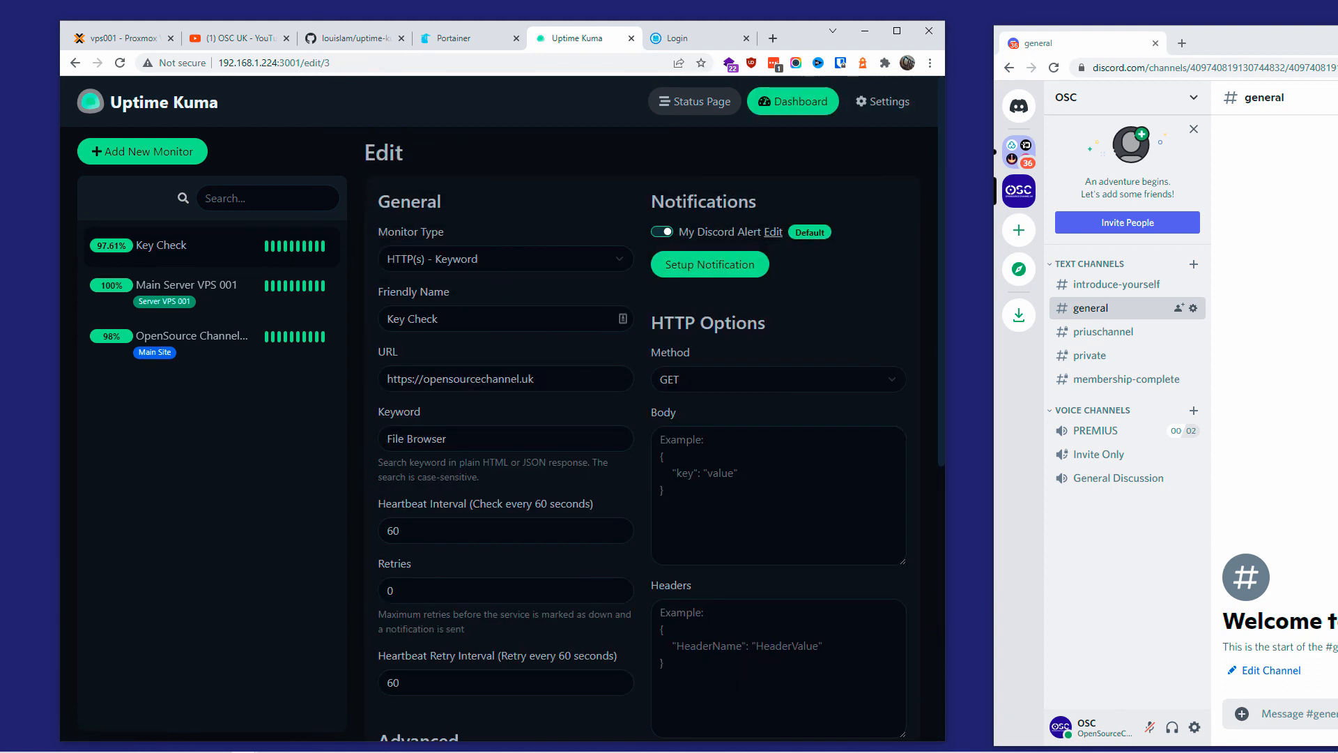
left_click(519, 379)
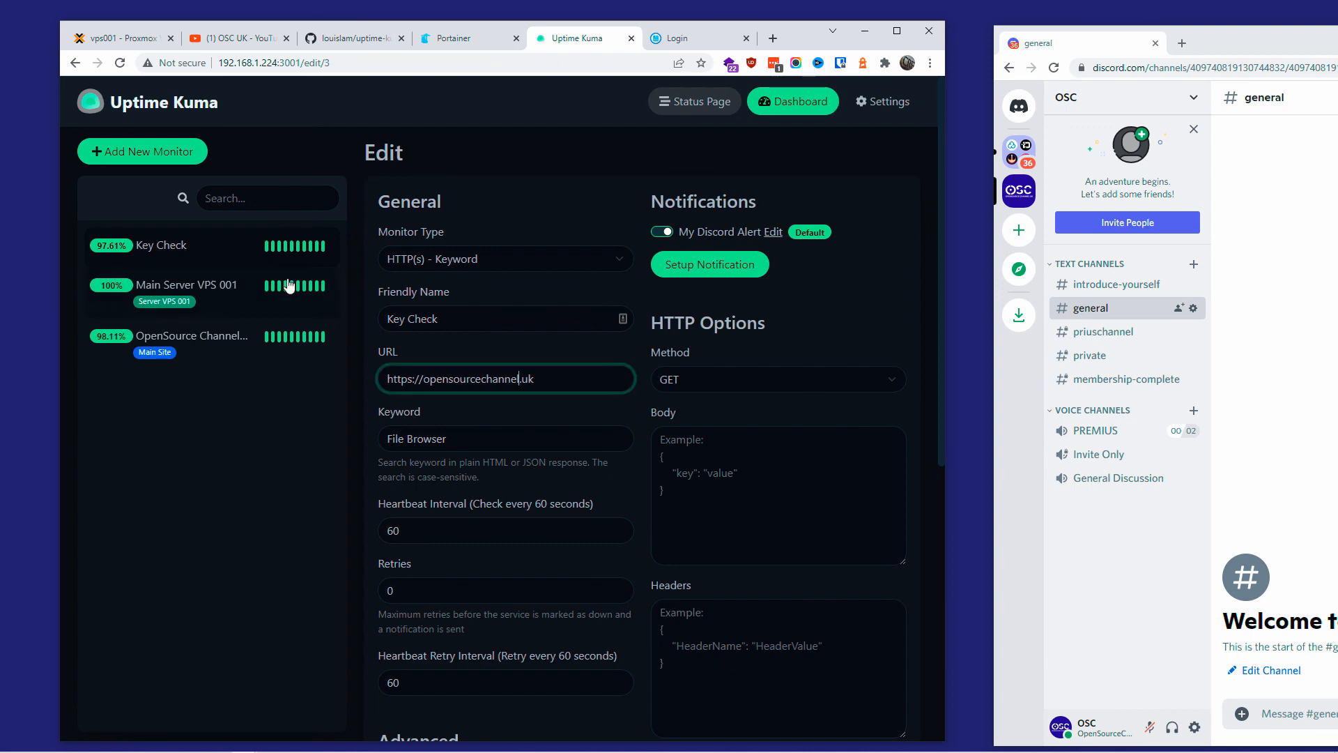
type("s")
scroll(846, 208, "down", 7)
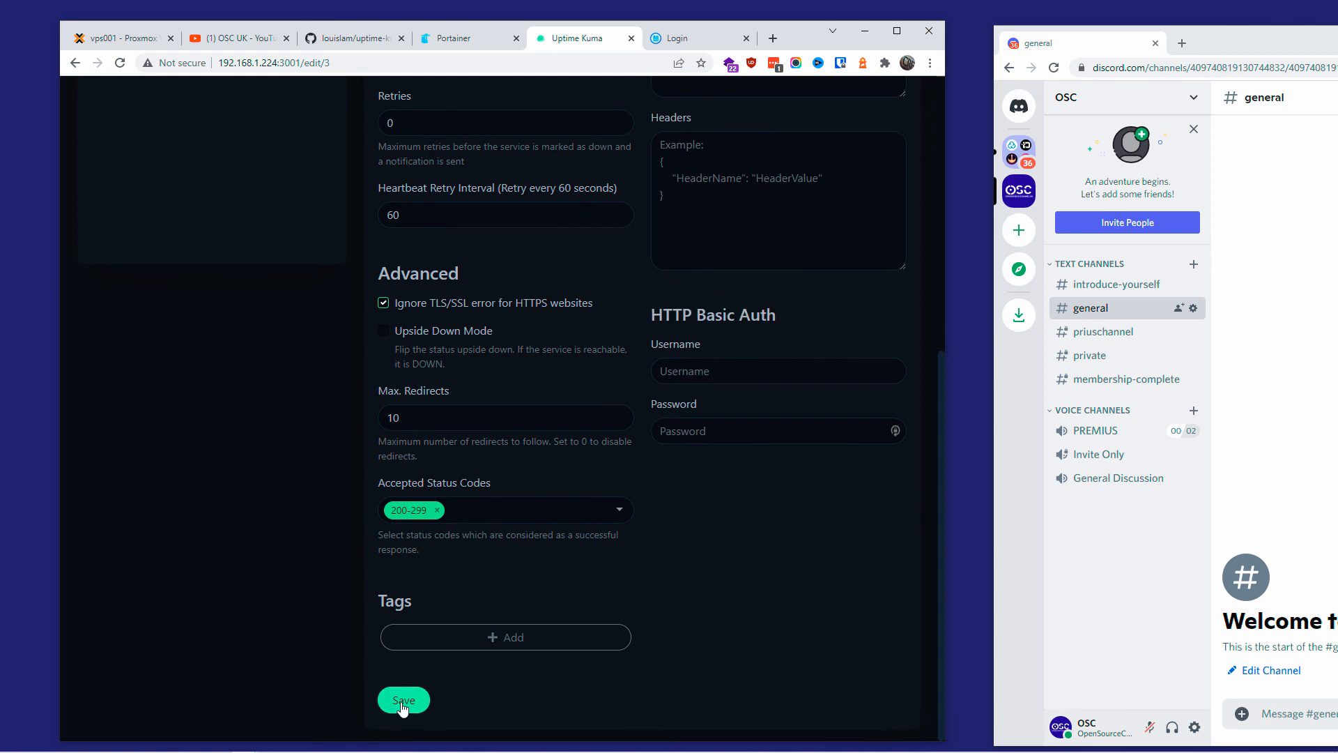
left_click(401, 701)
left_click_drag(1252, 40, 947, 27)
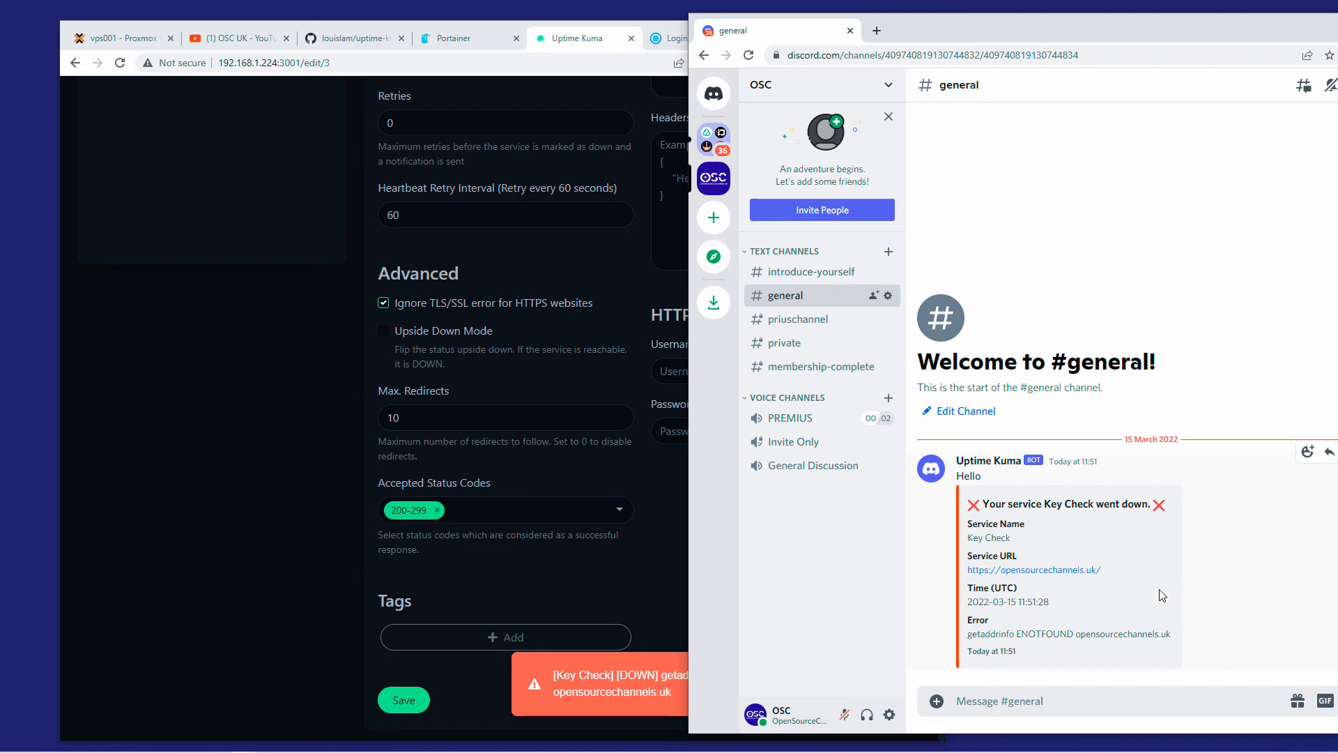
scroll(549, 428, "up", 6)
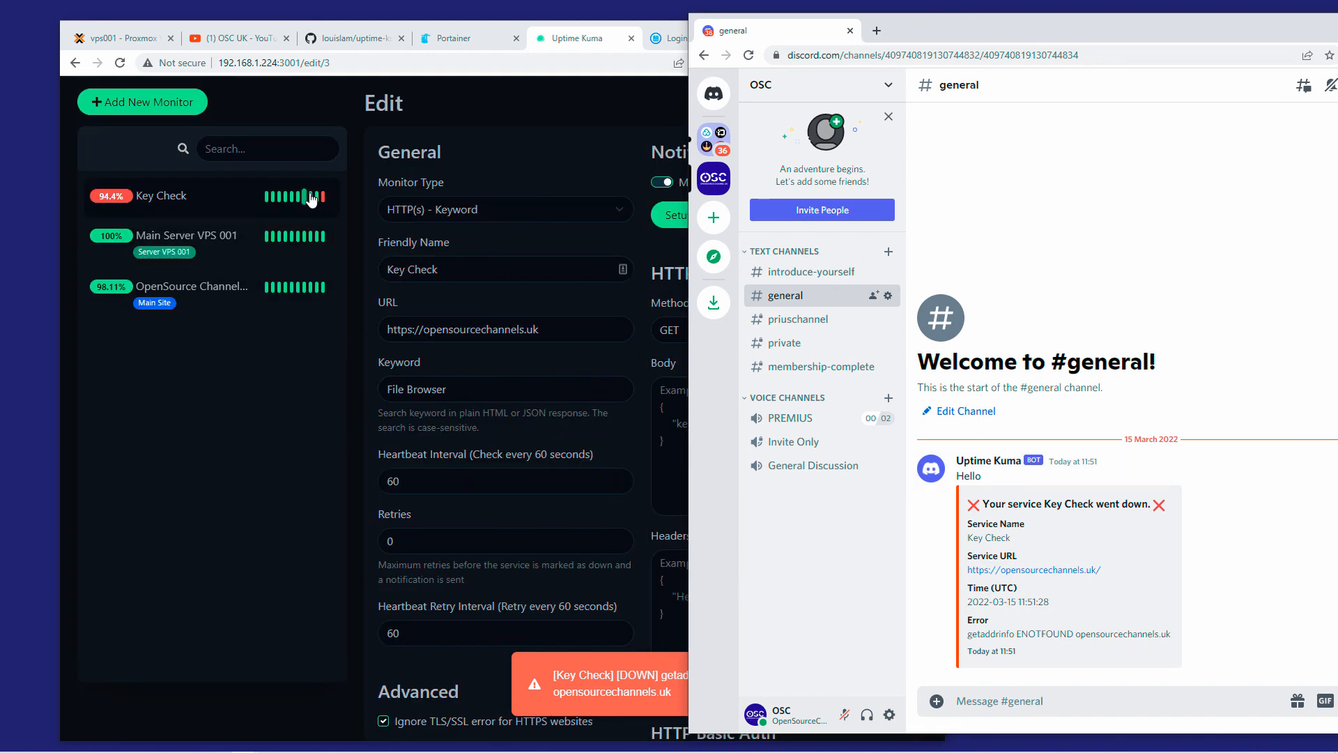
Step: Remove the extra 's' so Key Check's URL is opensourcechannel.uk again, and save
left_click(286, 370)
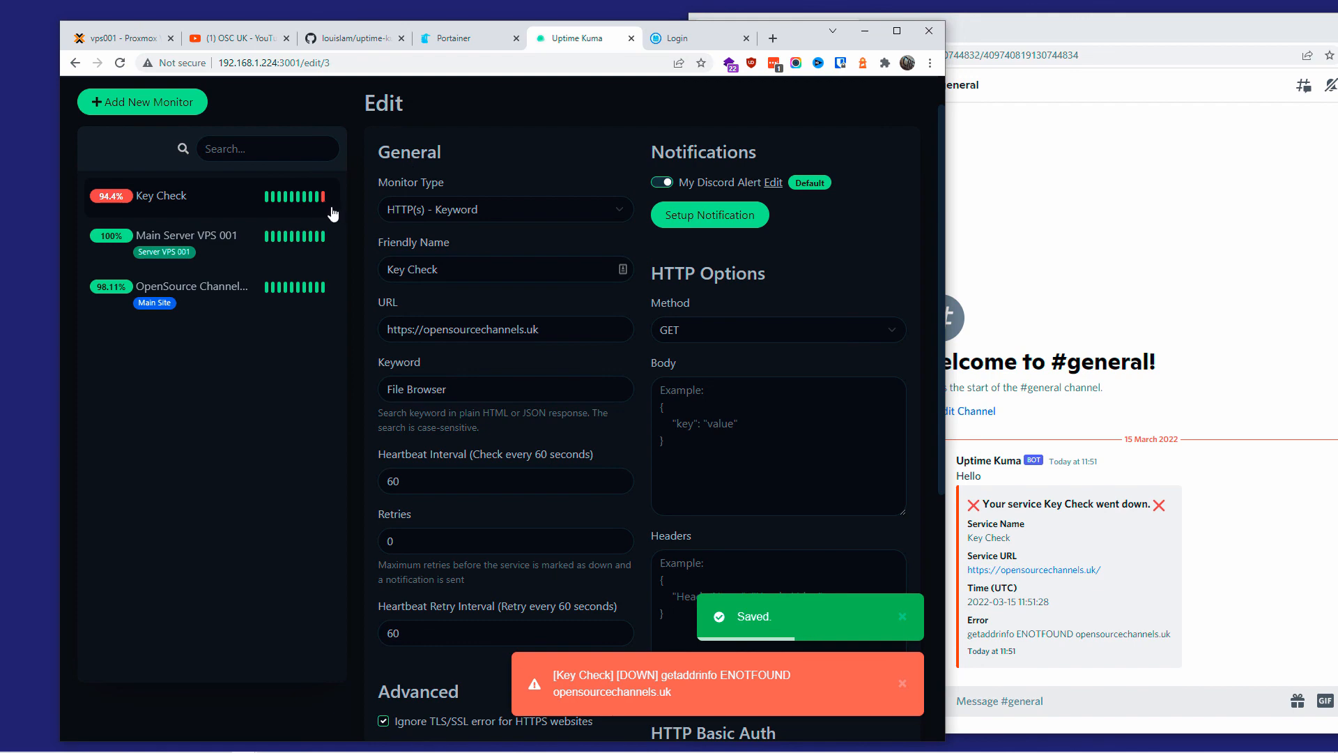
left_click(519, 329)
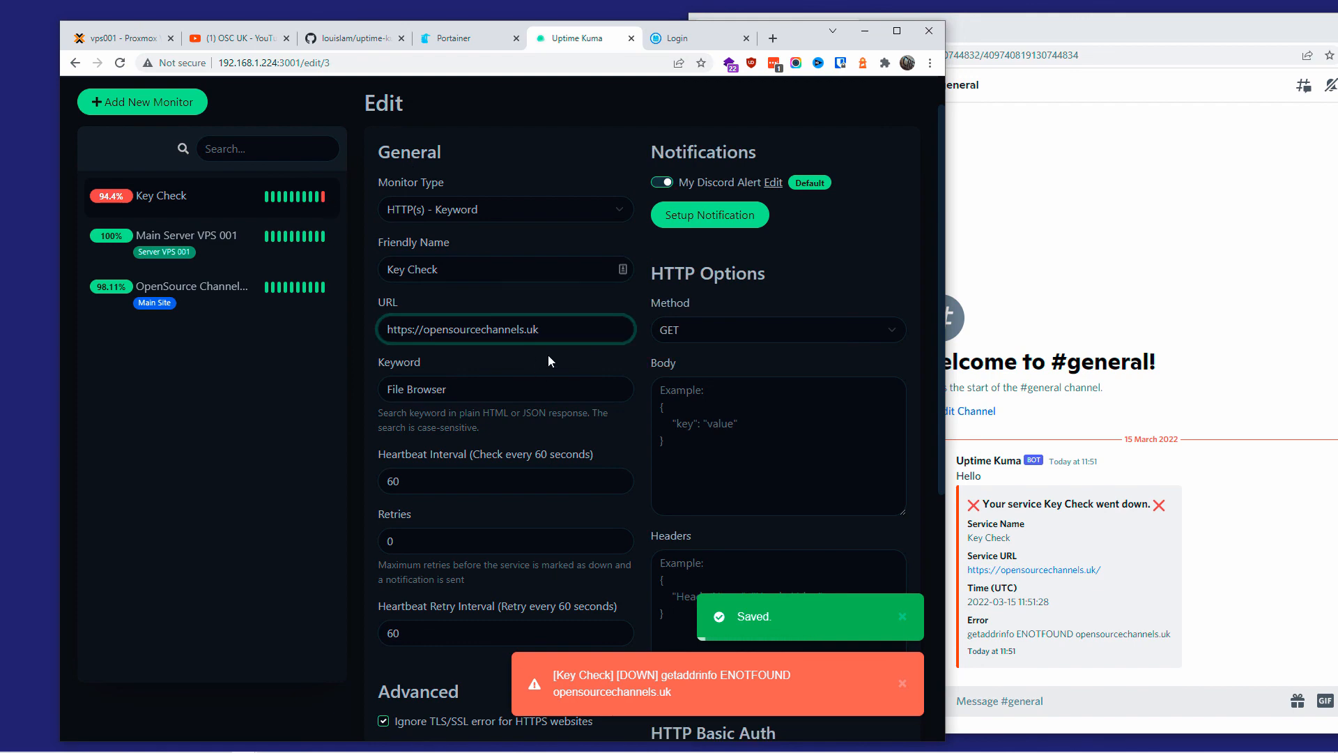
key("Delete")
scroll(635, 411, "down", 6)
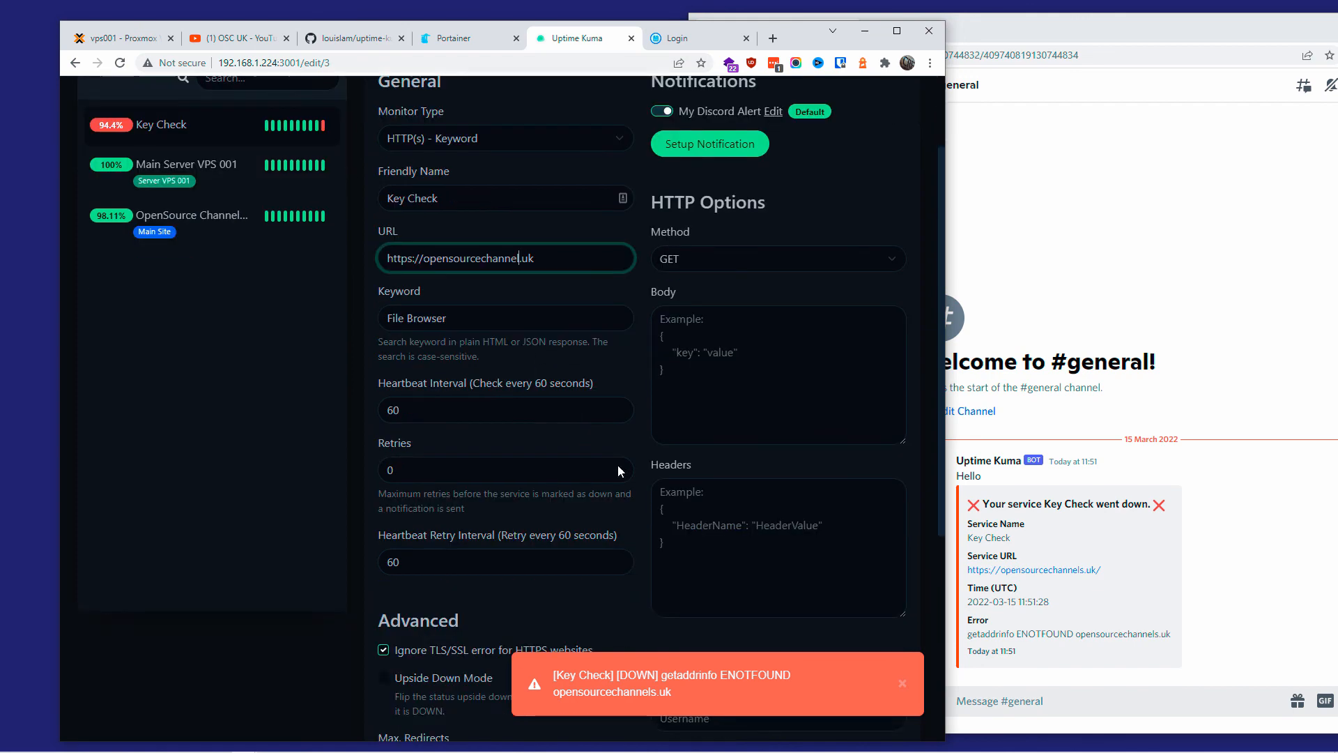
left_click(404, 700)
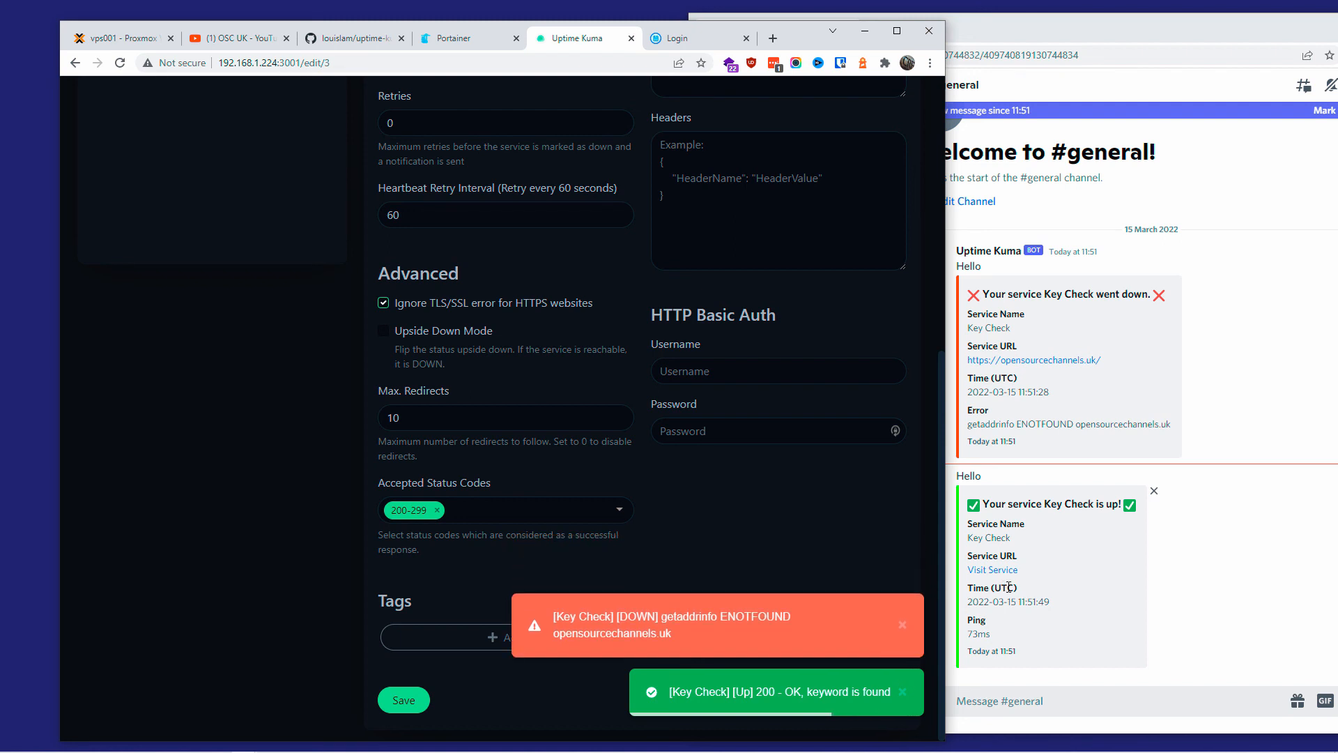
scroll(1009, 588, "up", 1)
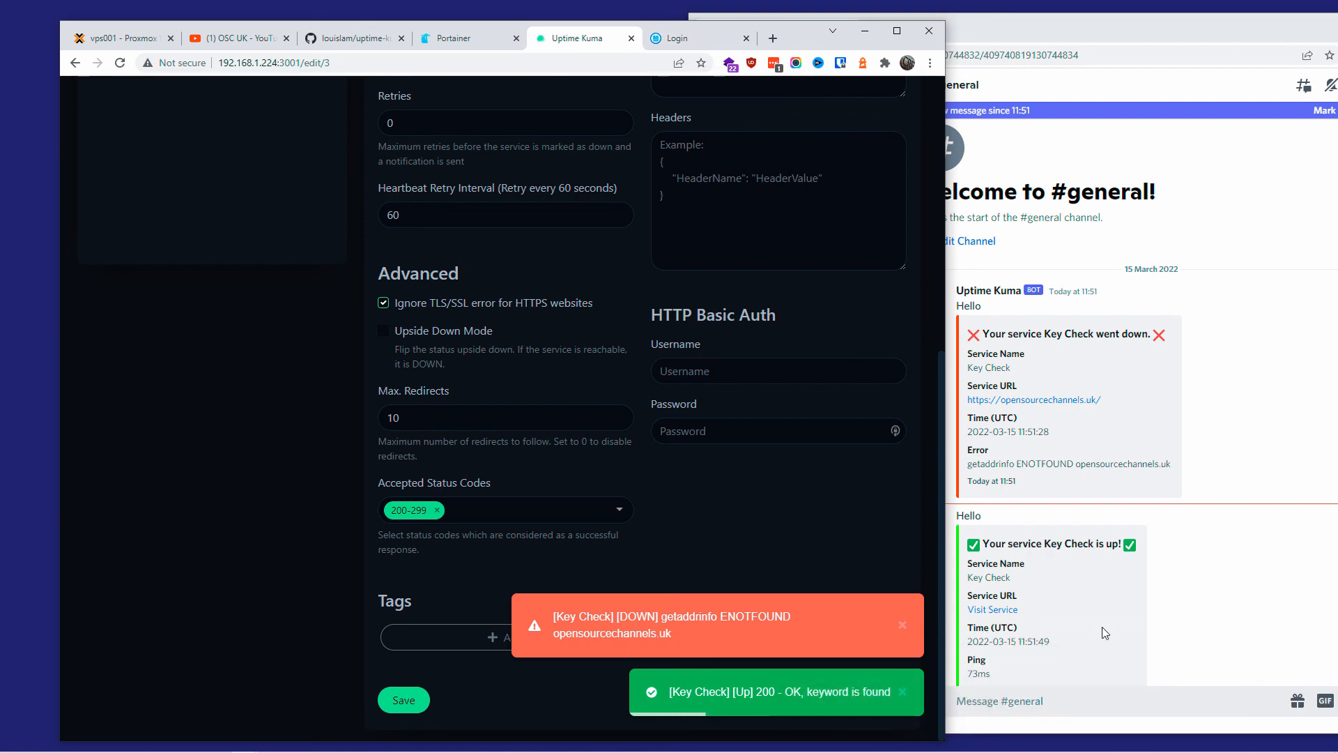
left_click(240, 39)
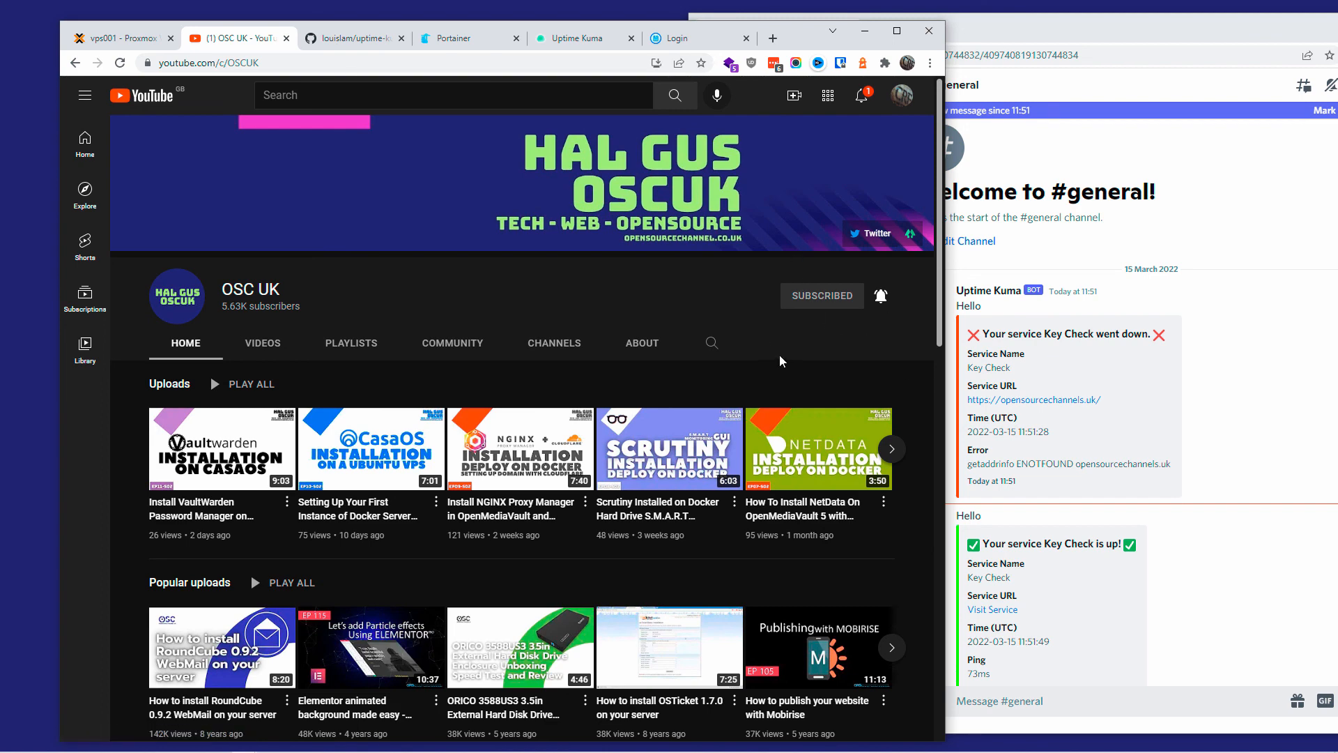
Step: Close the separate Discord window and maximize the YouTube OSC UK channel page
left_click_drag(1248, 37, 934, 130)
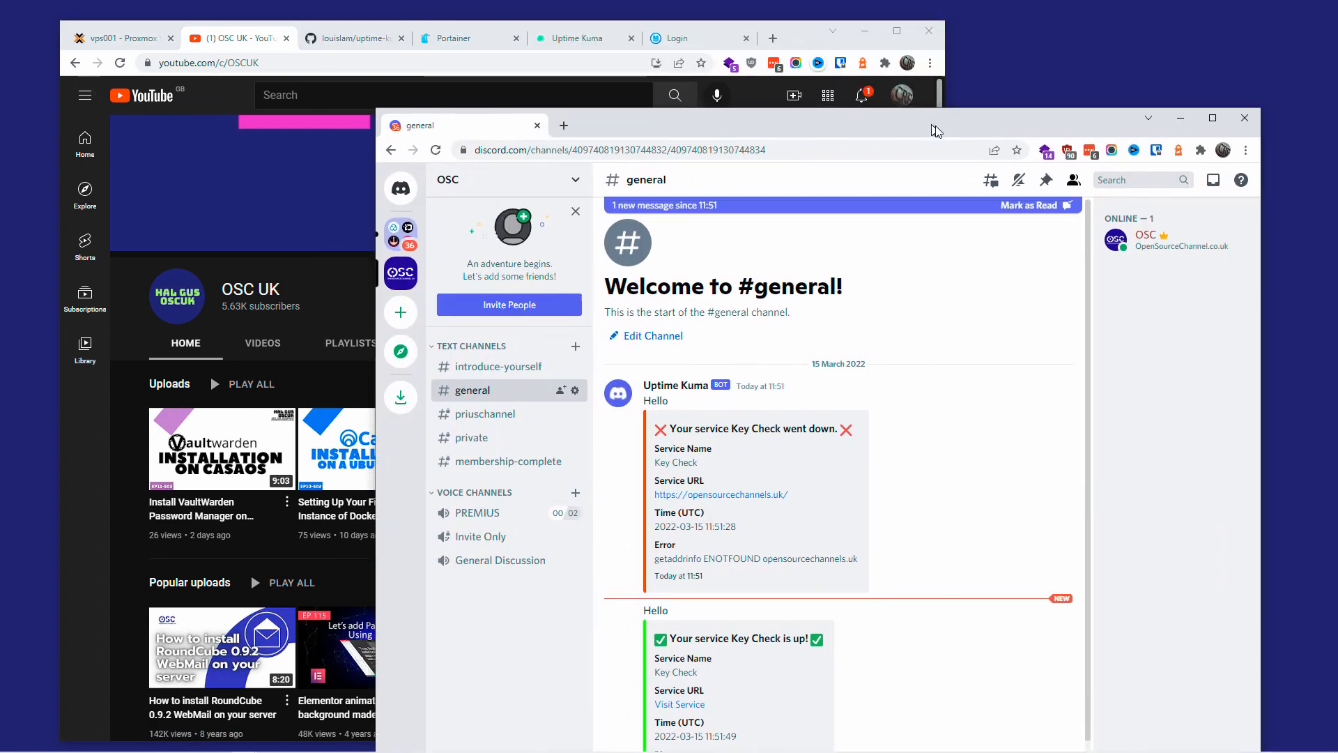
left_click(1244, 125)
left_click(897, 30)
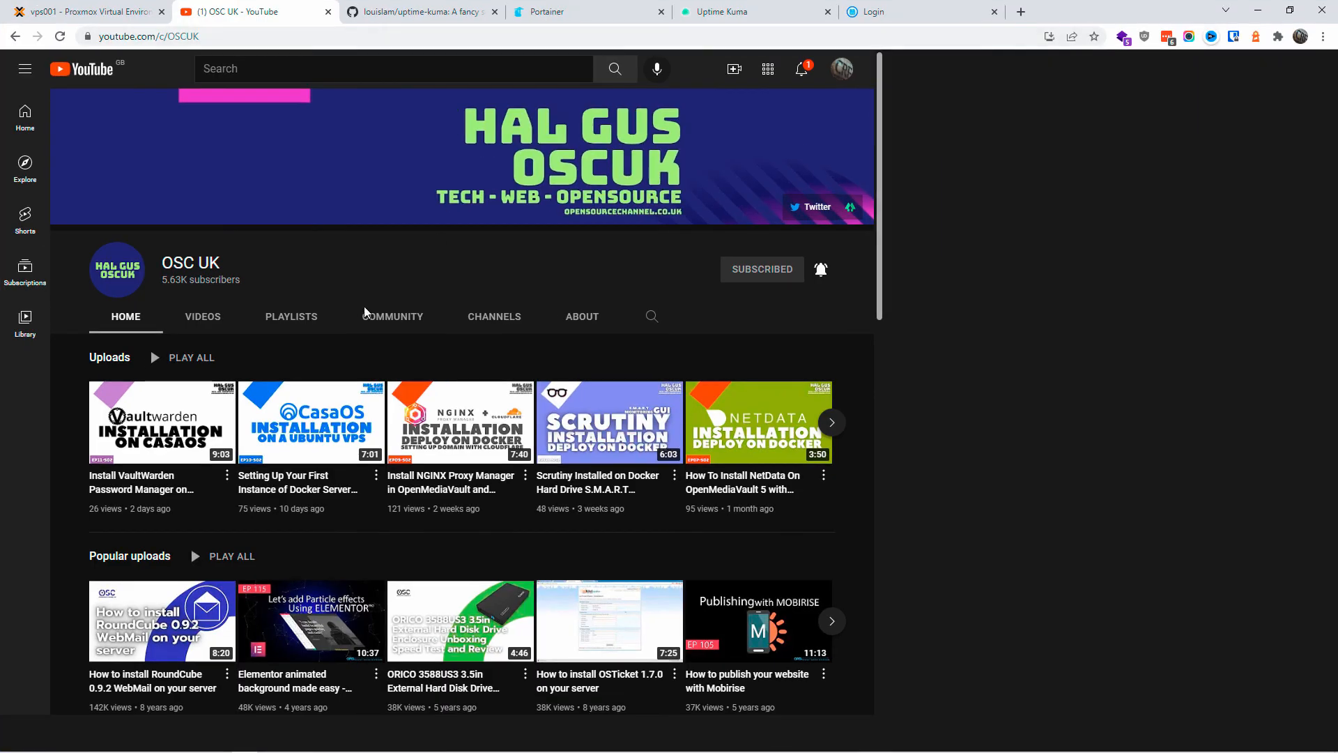